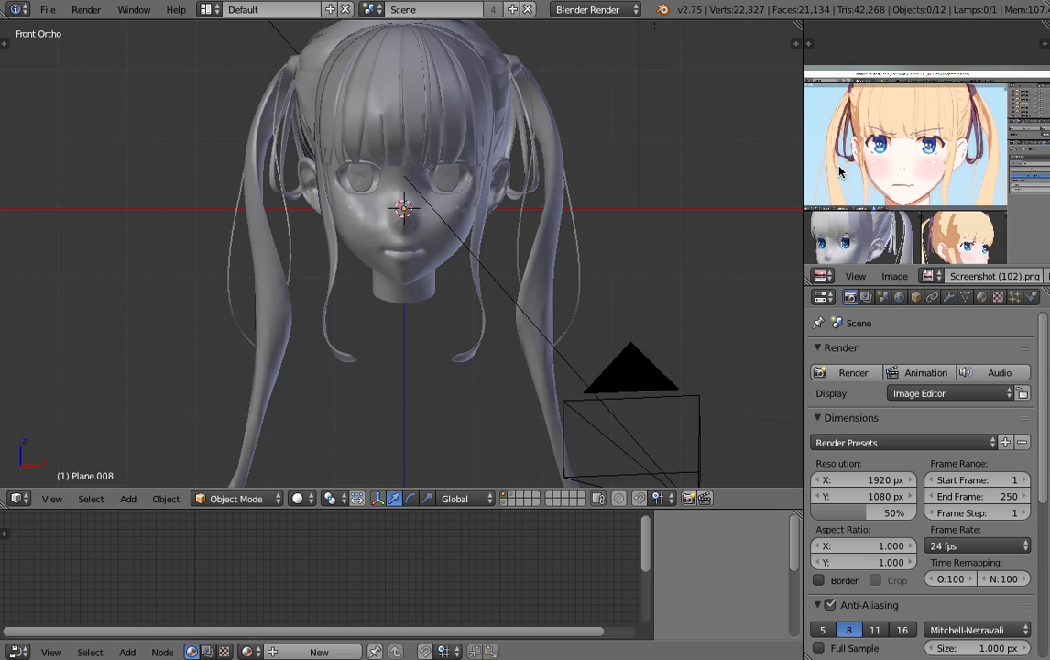
# - Examine the coloured anime face in the reference screenshot and compare it with the head model's face seen at an angle
pyautogui.scroll(1, 840, 170)
pyautogui.moveTo(851, 195); pyautogui.dragTo(855, 183, button='middle')
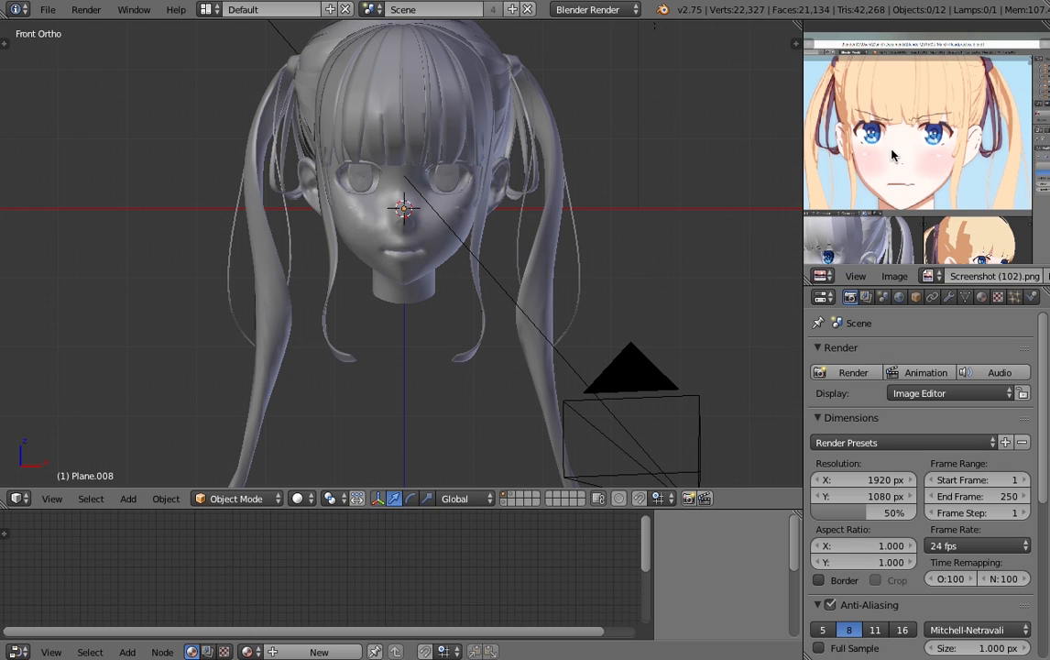
pyautogui.moveTo(892, 152); pyautogui.dragTo(899, 168, button='middle')
pyautogui.scroll(2, 898, 180)
pyautogui.scroll(-1, 899, 180)
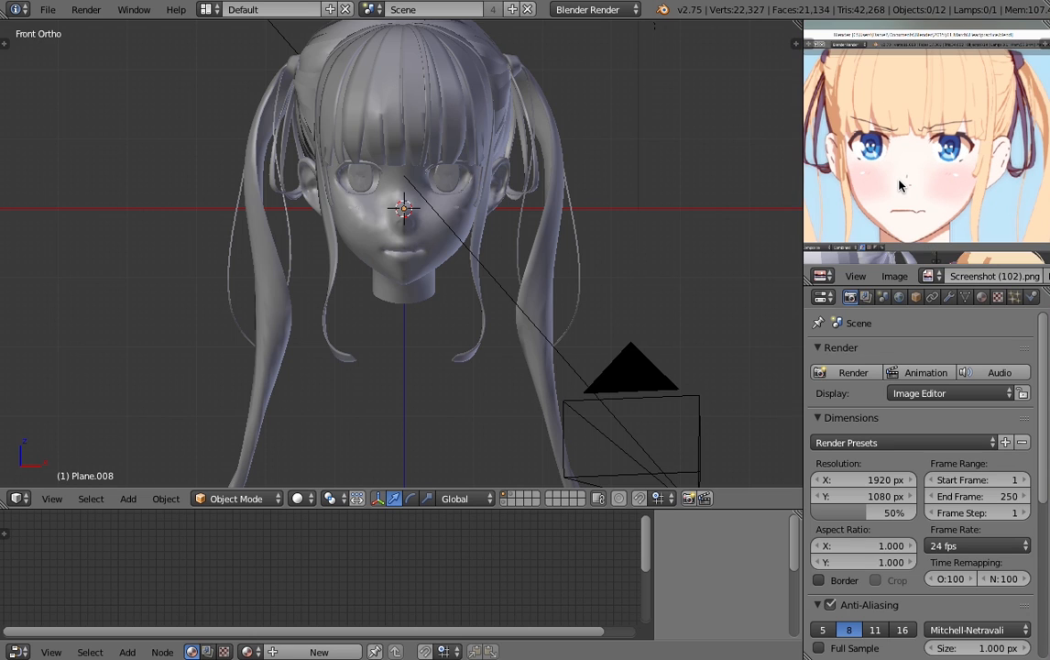
pyautogui.scroll(2, 902, 179)
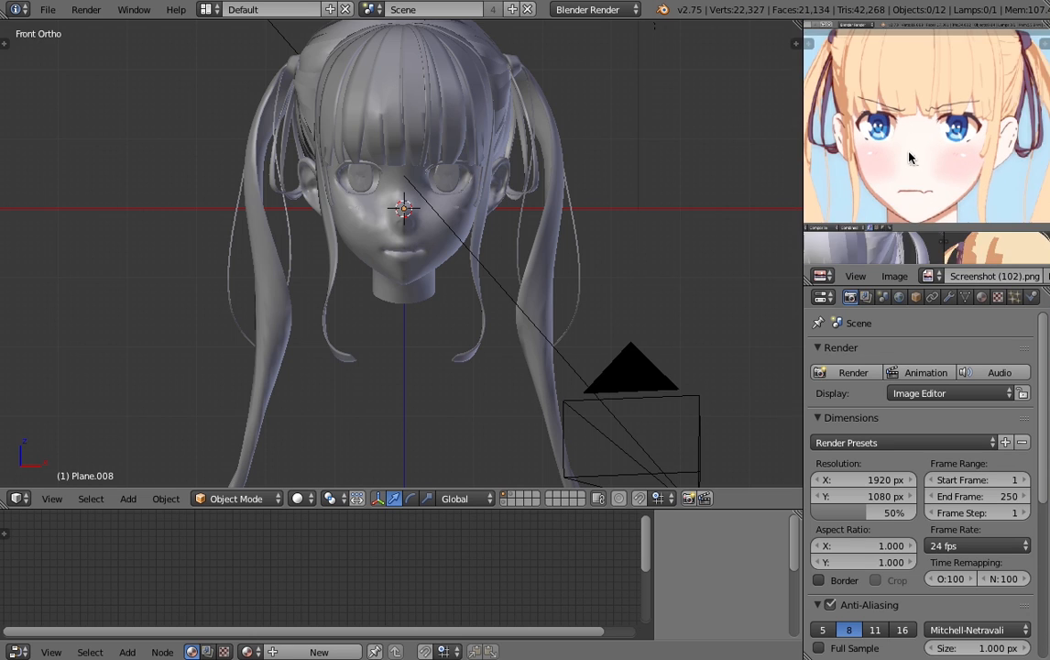
pyautogui.scroll(-3, 907, 162)
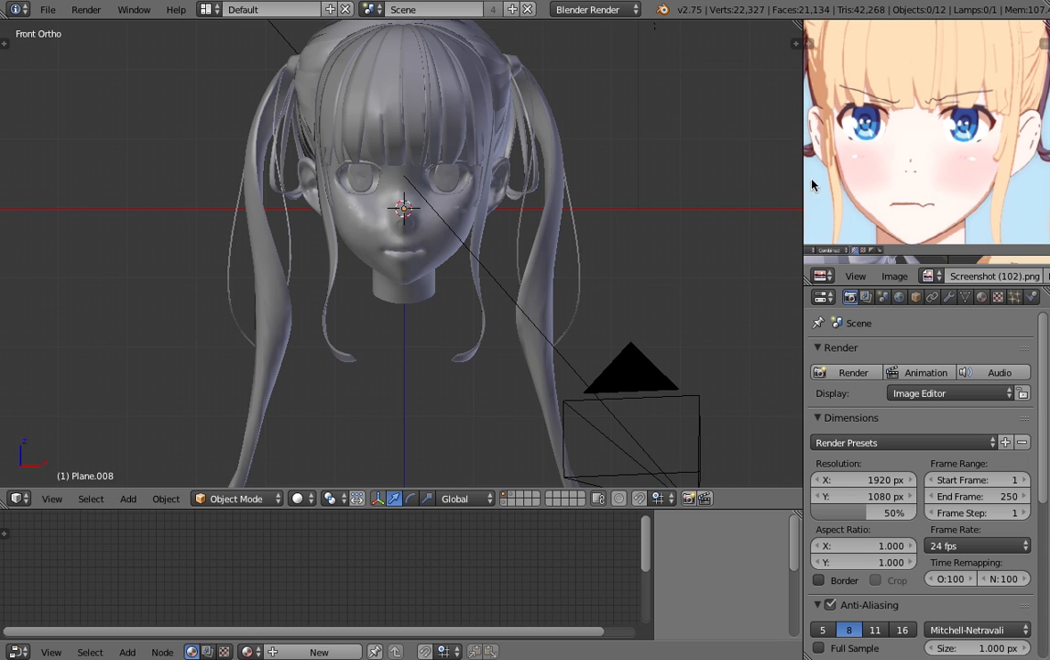
pyautogui.rightClick(450, 251)
pyautogui.scroll(1, 555, 215)
pyautogui.moveTo(555, 216); pyautogui.dragTo(455, 310, button='middle')
pyautogui.press('a')
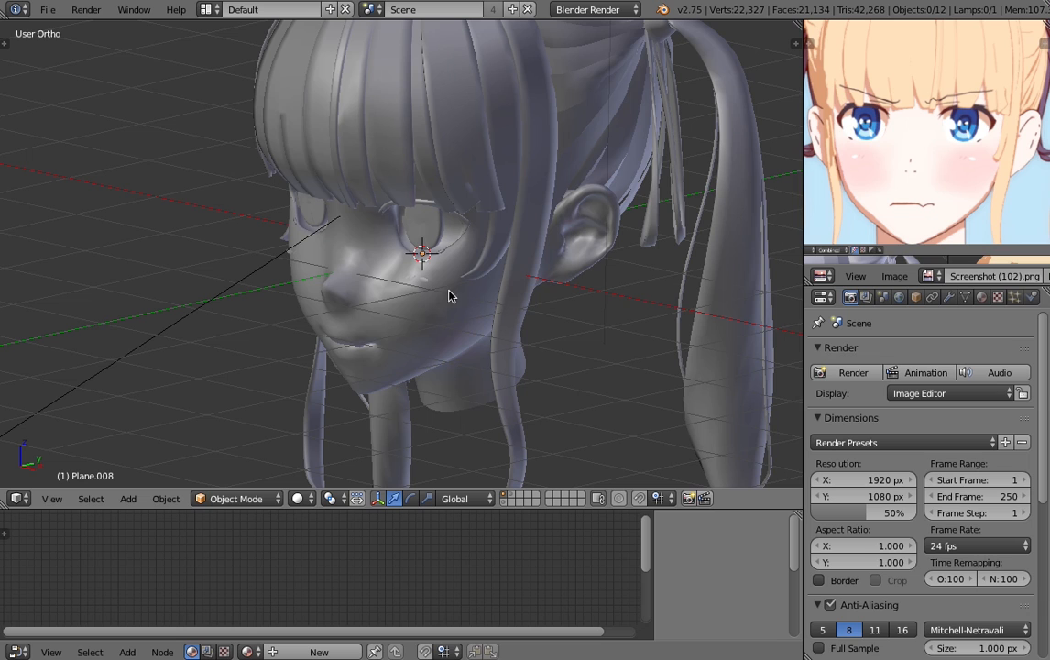
# - Display the Render Result in the image editor in place of the reference screenshot, framed on the head
pyautogui.click(931, 276)
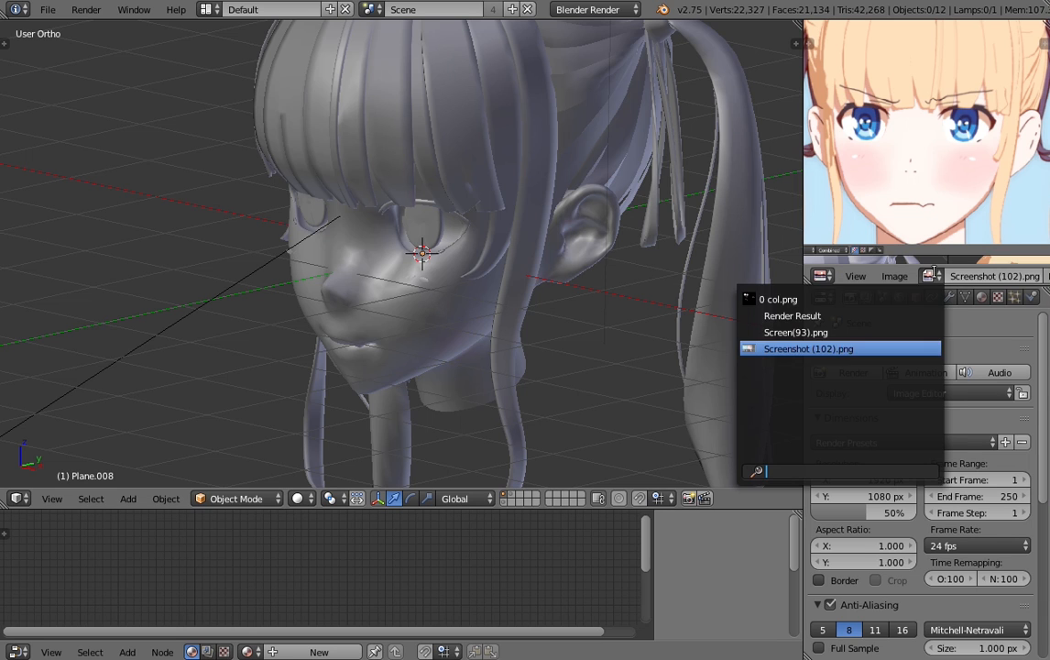
pyautogui.click(824, 316)
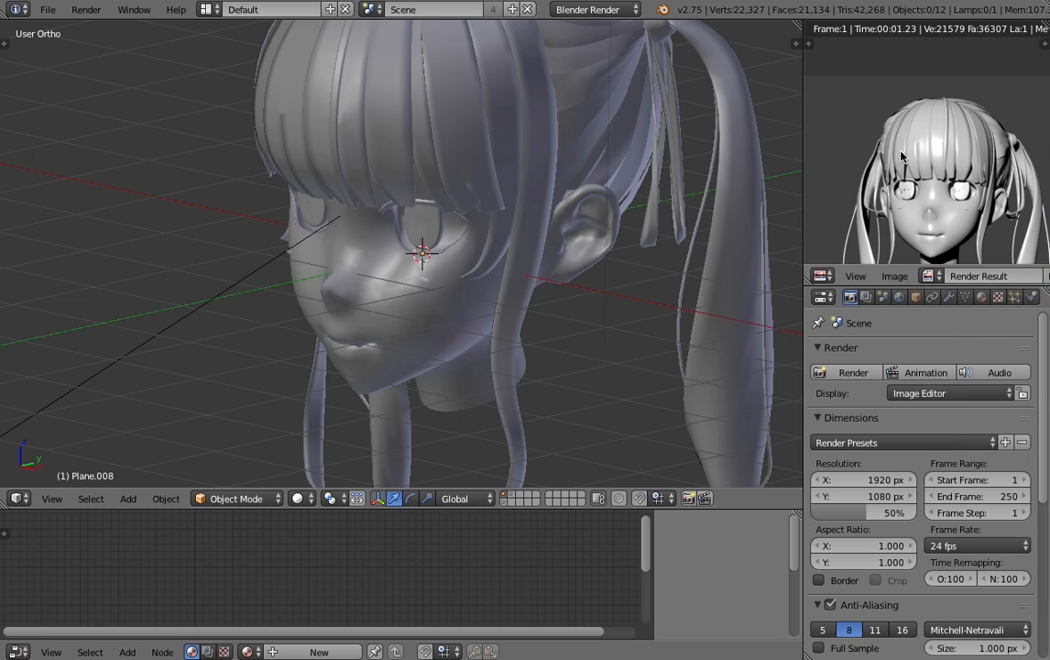
pyautogui.scroll(3, 872, 134)
pyautogui.scroll(-3, 872, 134)
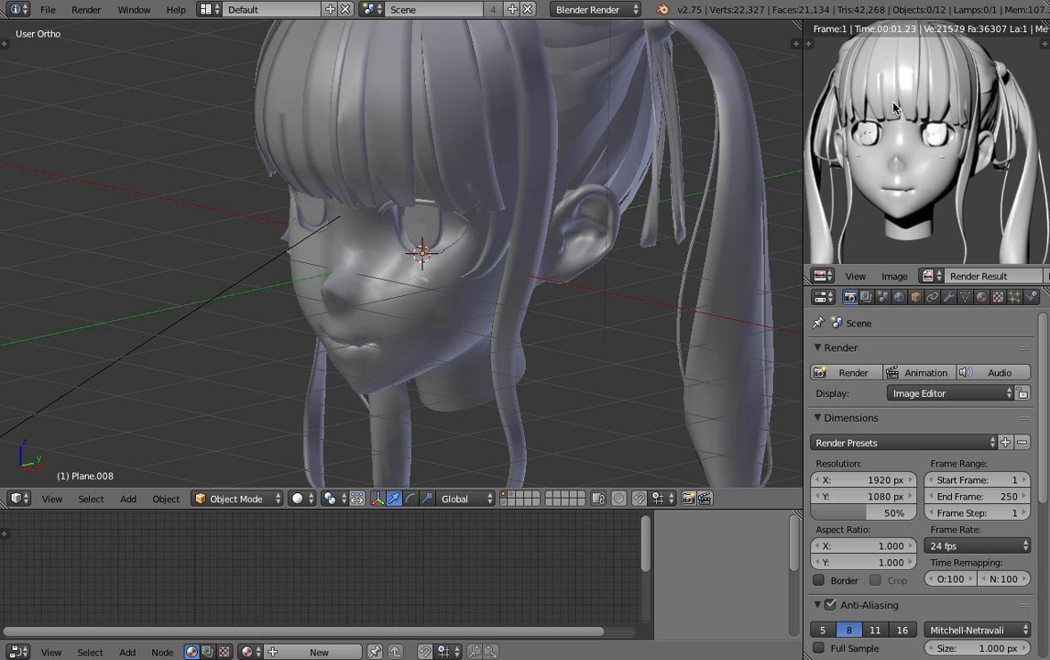
# - Select the face mesh and add a new material to it
pyautogui.rightClick(504, 296)
pyautogui.click(998, 296)
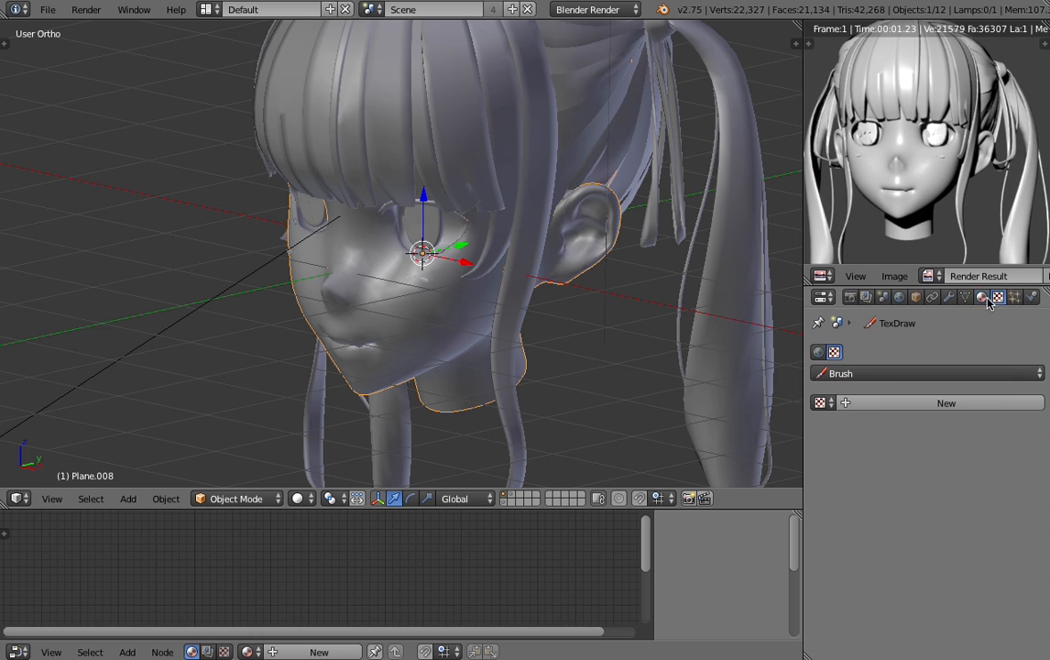
pyautogui.click(981, 296)
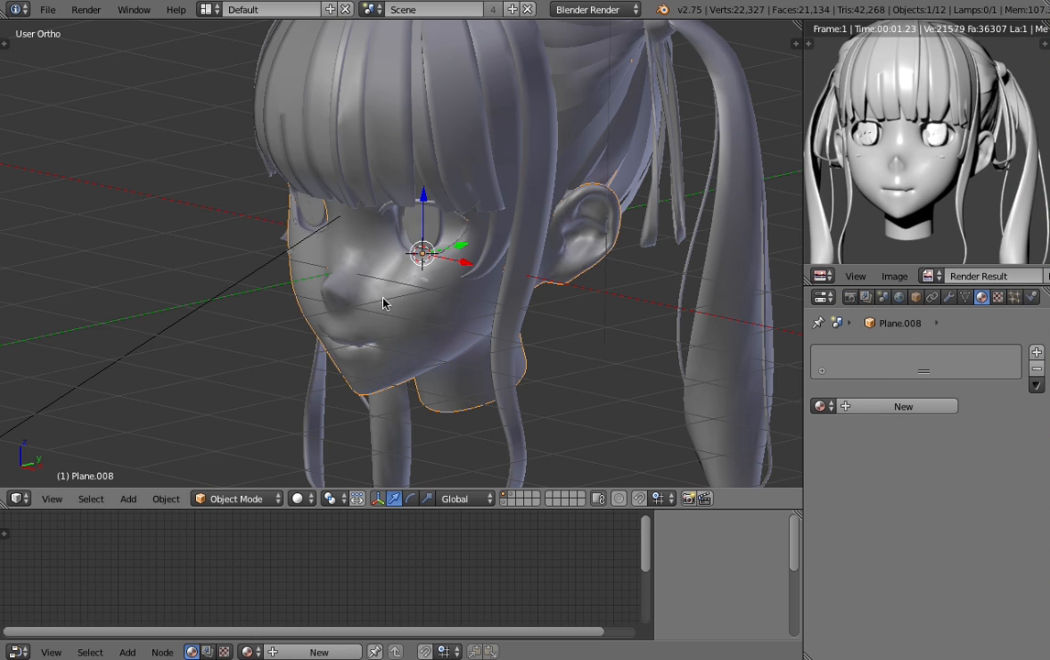
pyautogui.moveTo(284, 227); pyautogui.dragTo(271, 236, button='middle')
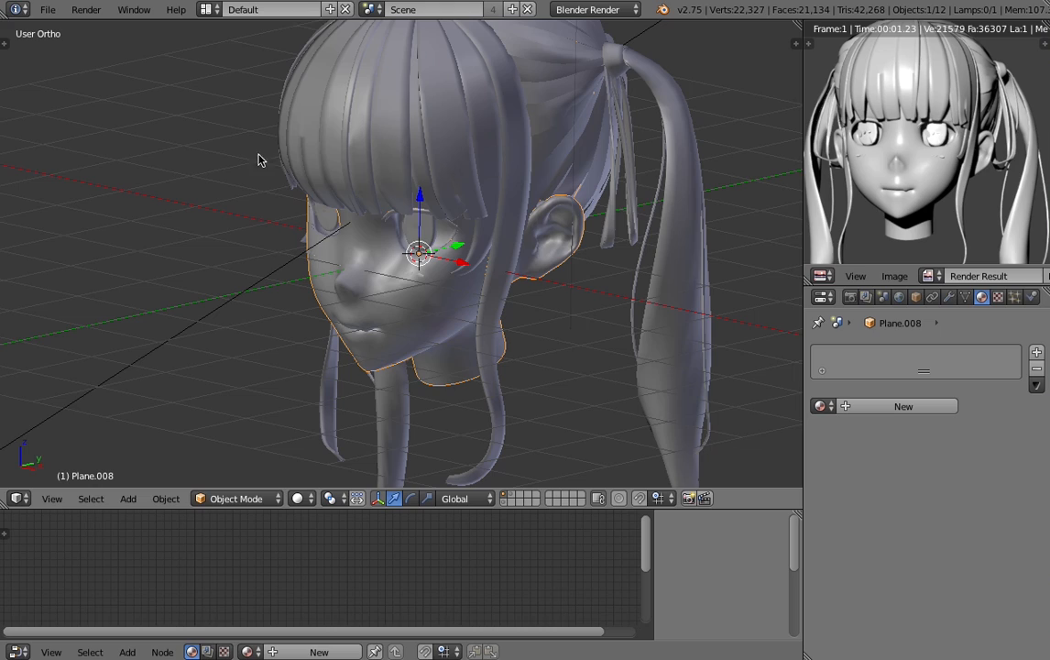
pyautogui.moveTo(474, 170); pyautogui.dragTo(282, 249, button='middle')
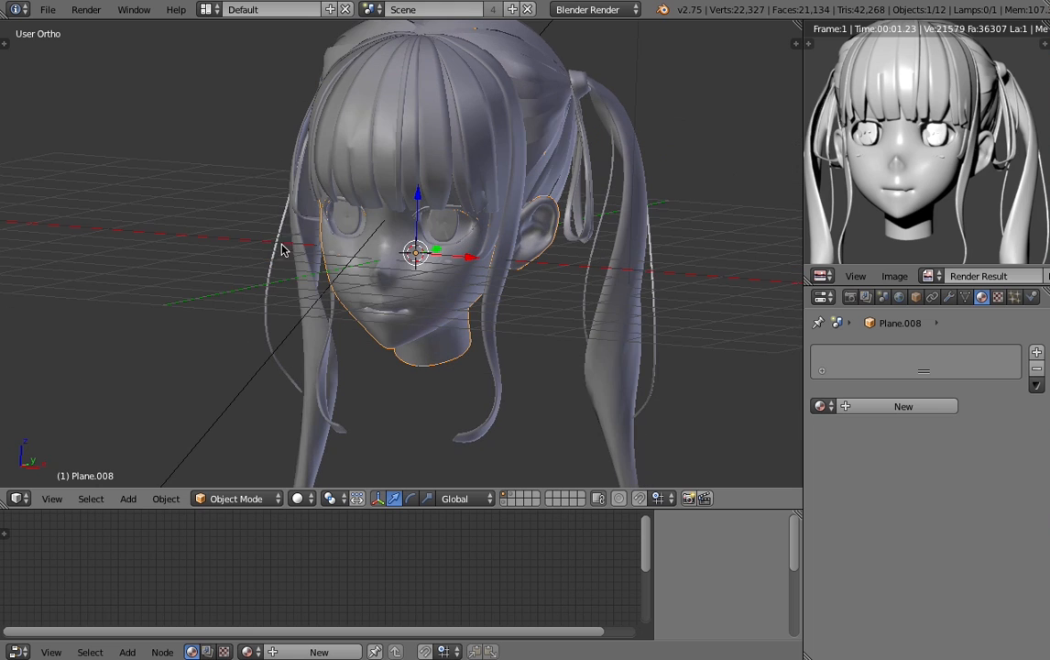
pyautogui.moveTo(691, 285); pyautogui.dragTo(527, 259, button='middle')
pyautogui.moveTo(406, 292); pyautogui.dragTo(560, 288, button='middle')
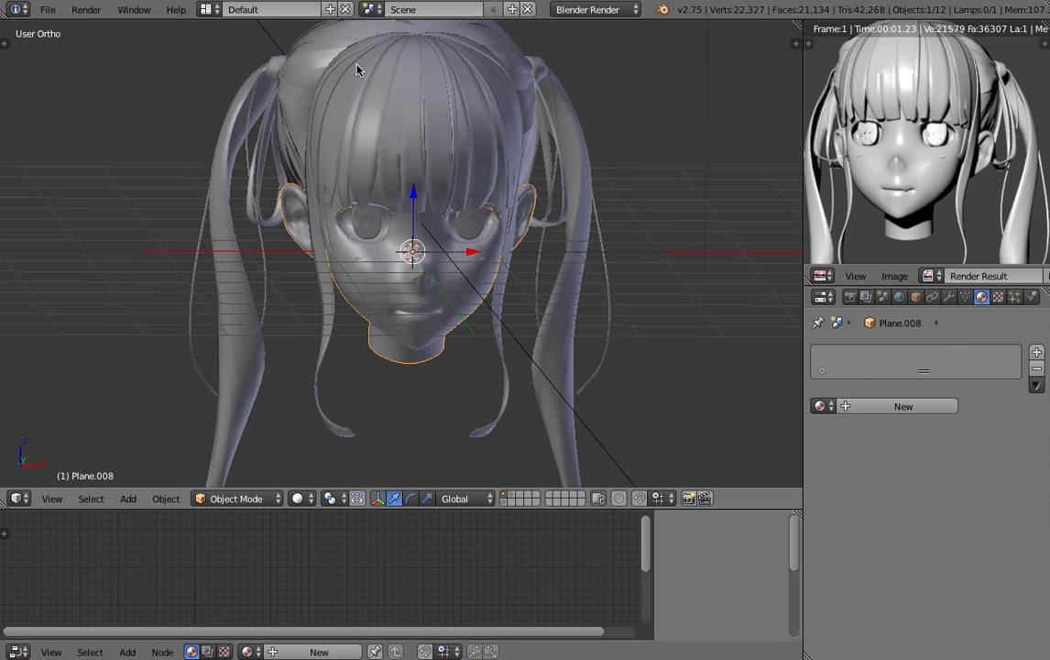
pyautogui.click(880, 410)
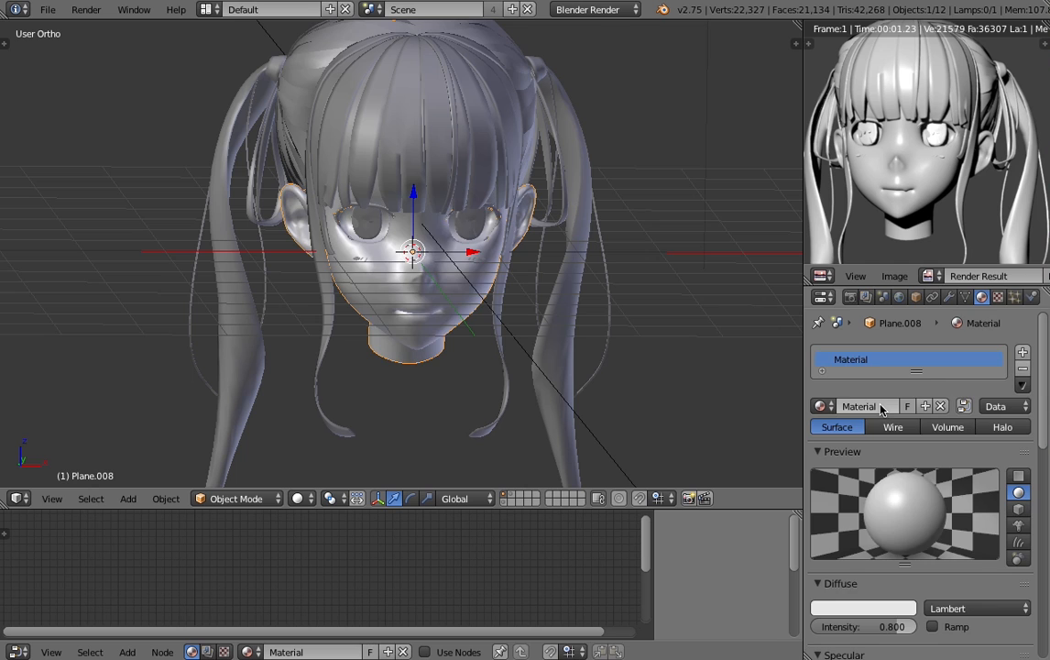
# - Enable shader nodes for the face material and enlarge the node editor to show its Material and Output nodes
pyautogui.moveTo(555, 305); pyautogui.dragTo(408, 467, button='middle')
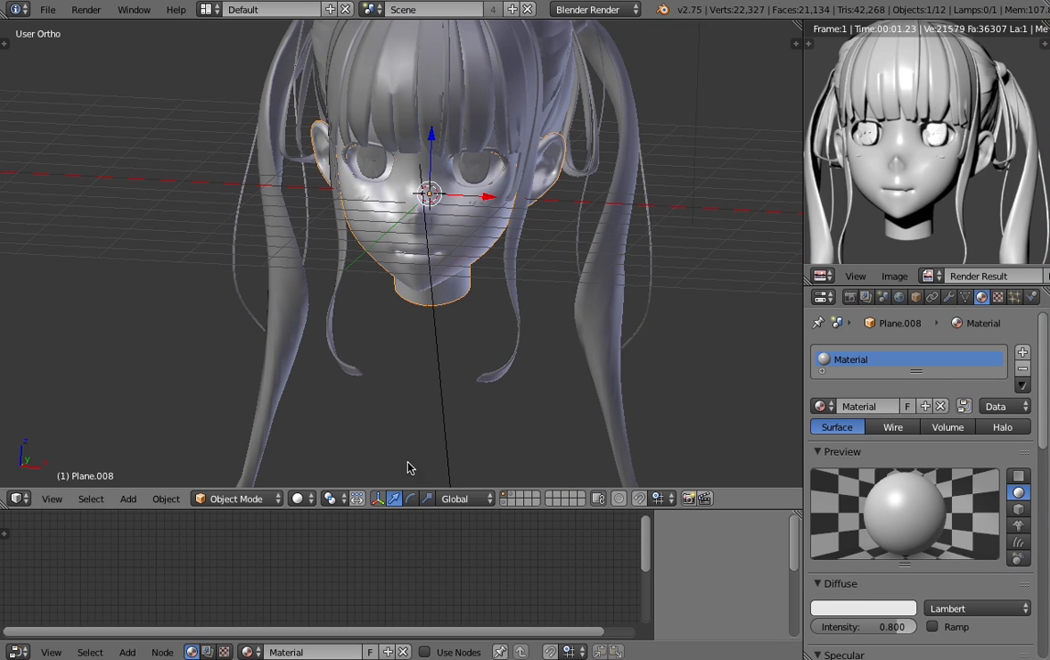
pyautogui.click(962, 405)
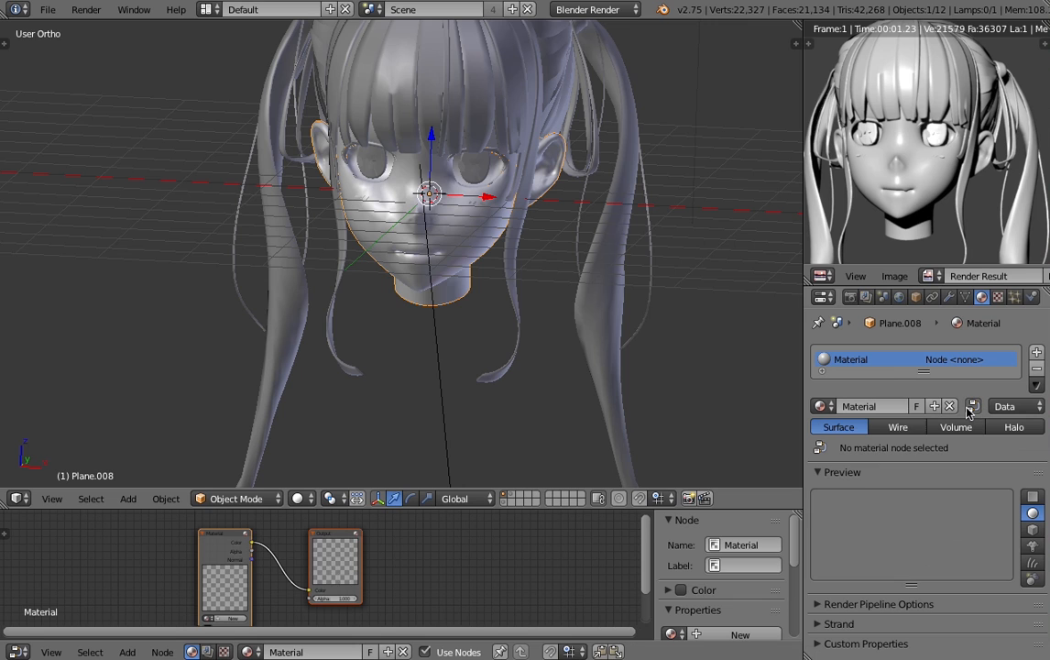
pyautogui.moveTo(481, 510); pyautogui.dragTo(481, 481)
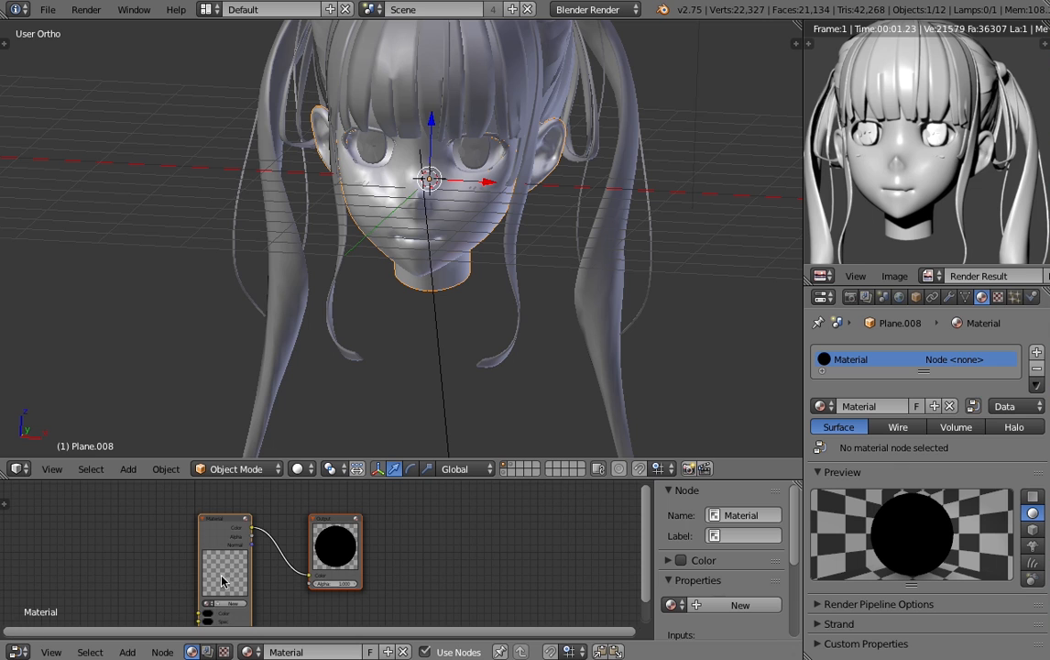
pyautogui.scroll(5, 221, 581)
pyautogui.moveTo(331, 478); pyautogui.dragTo(331, 413)
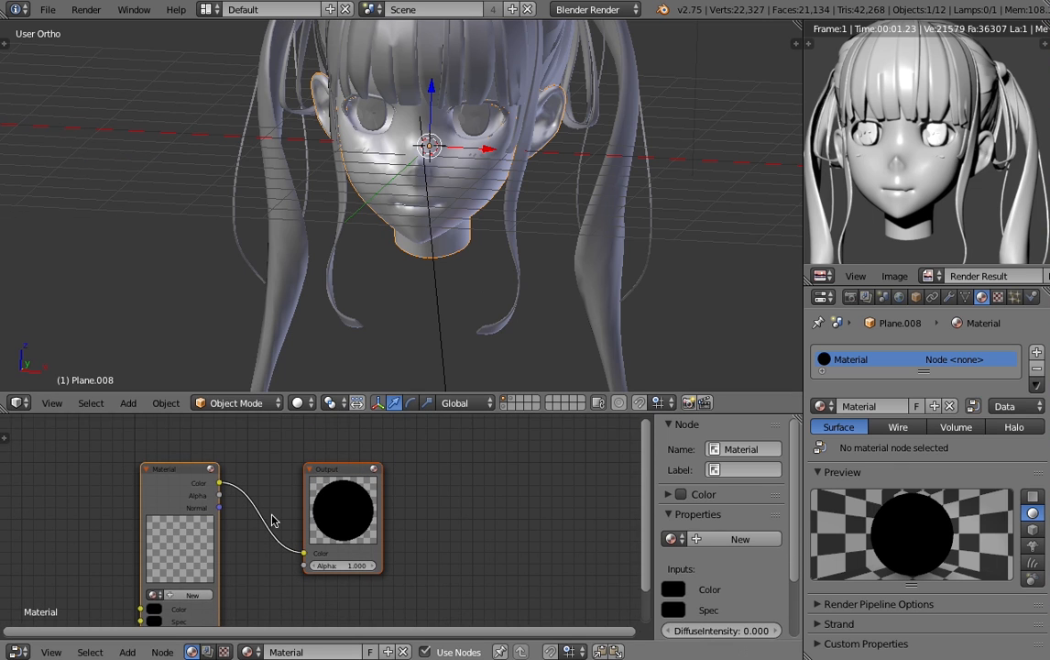
pyautogui.scroll(-2, 284, 518)
pyautogui.scroll(3, 274, 549)
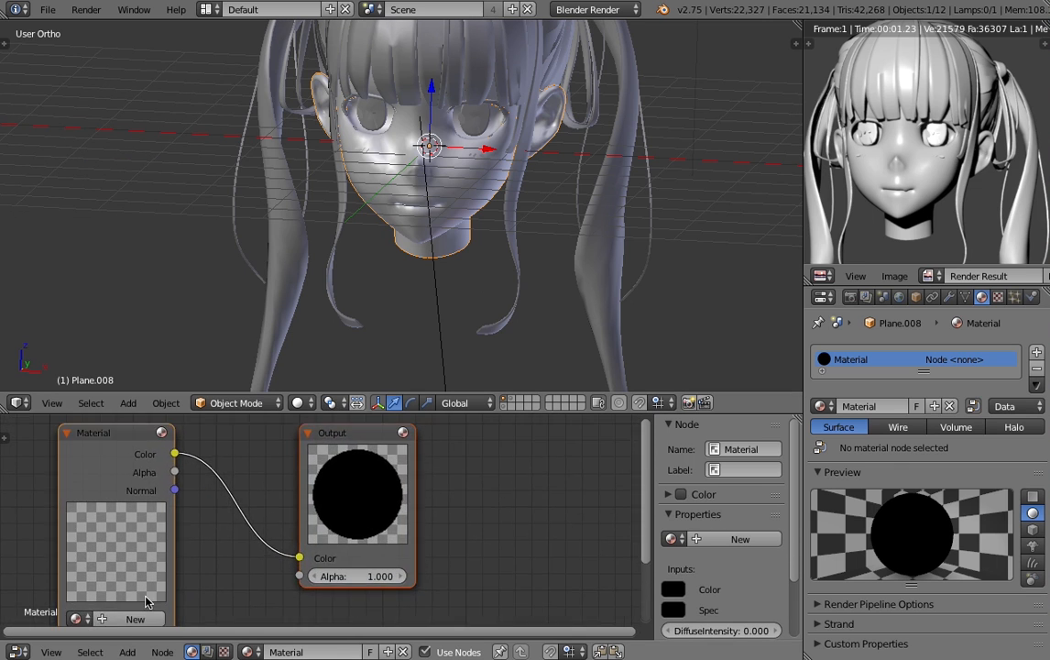
# - Assign the existing material named Material to the Material node
pyautogui.moveTo(145, 601); pyautogui.dragTo(355, 520, button='middle')
pyautogui.click(284, 538)
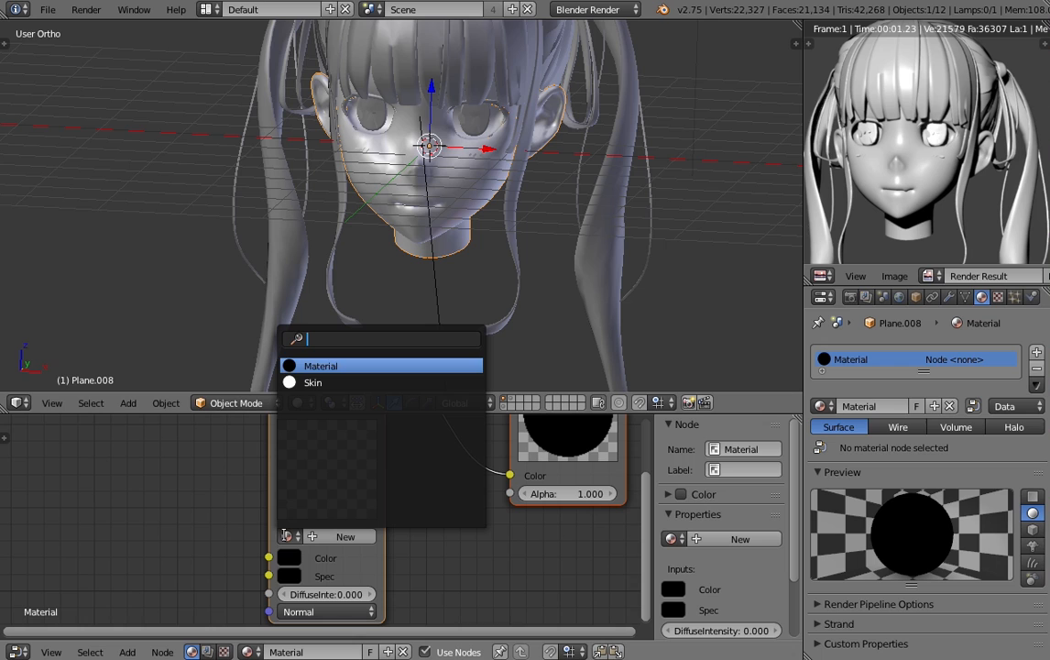
pyautogui.click(340, 365)
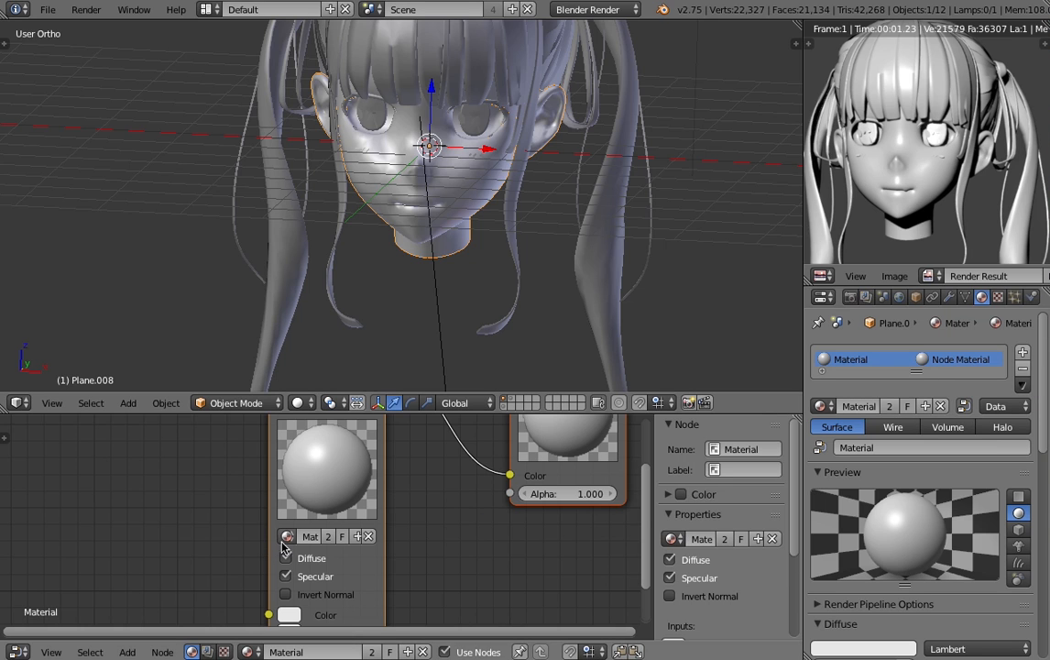
# - Set the face material's diffuse colour to pure white (RGB 1.000) and its diffuse intensity to 1.000
pyautogui.scroll(-3, 825, 477)
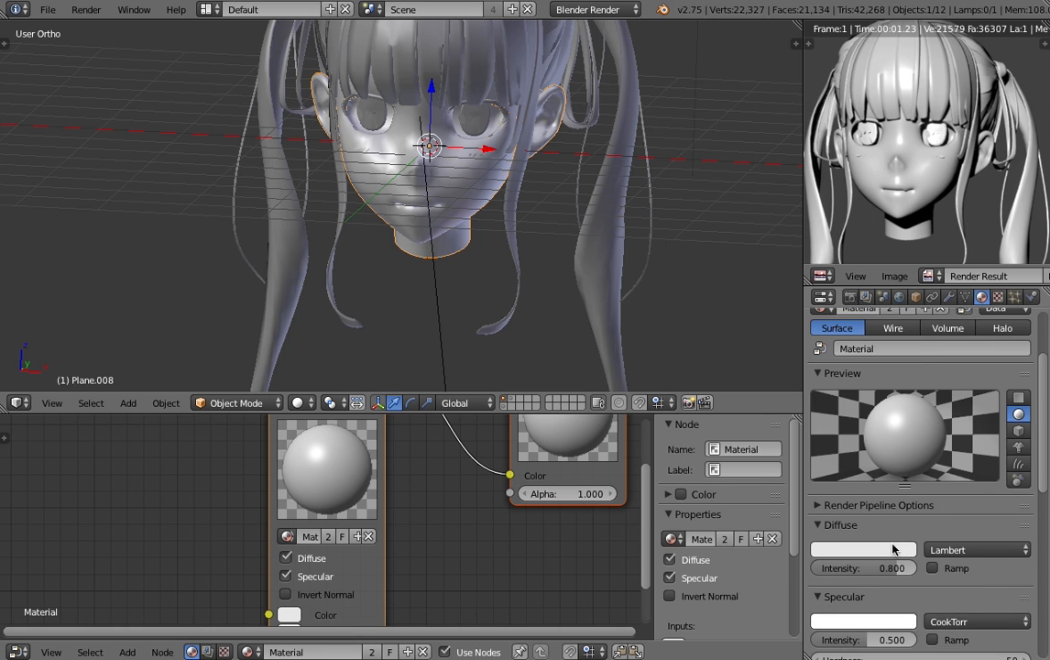
pyautogui.click(878, 551)
pyautogui.scroll(4, 857, 509)
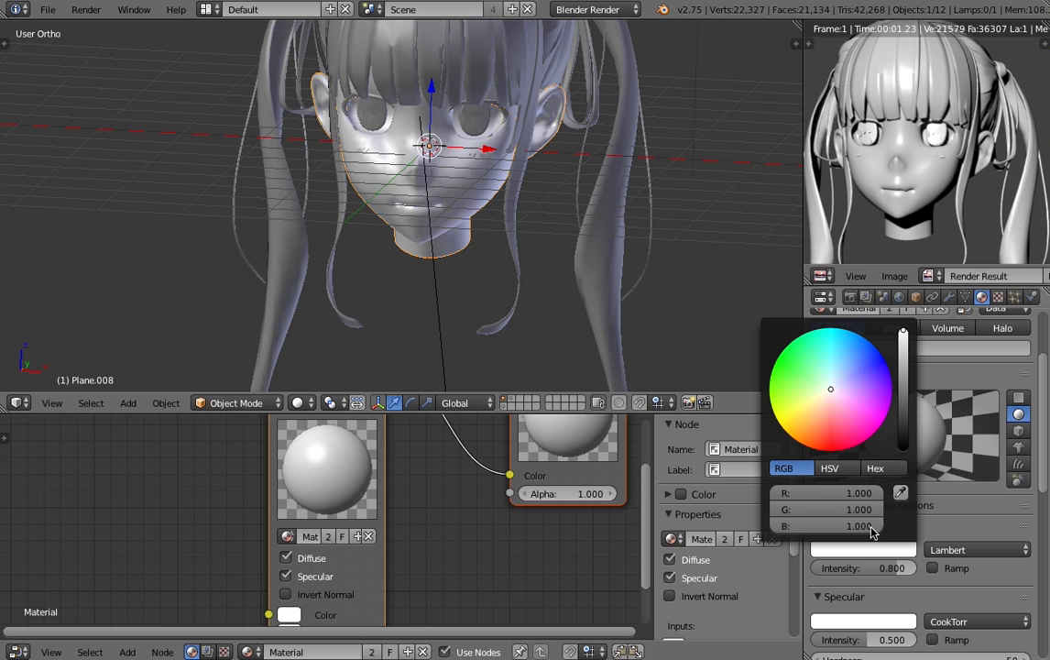
pyautogui.moveTo(907, 569); pyautogui.dragTo(930, 569)
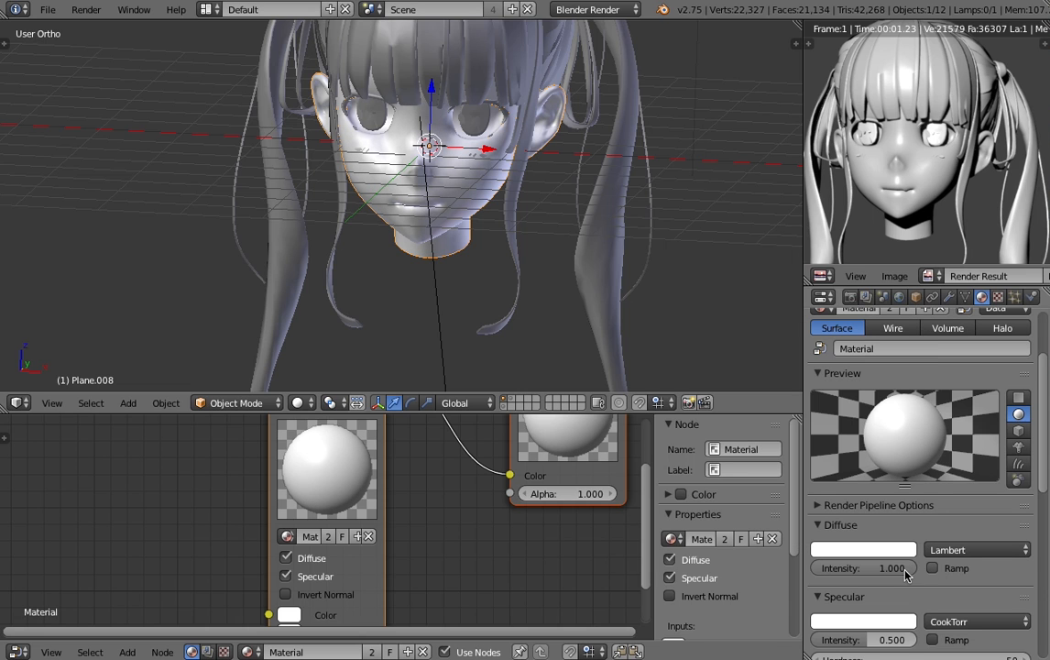
# - Set the face material's specular intensity to 0.000 and check the shading on the face up close
pyautogui.scroll(3, 390, 163)
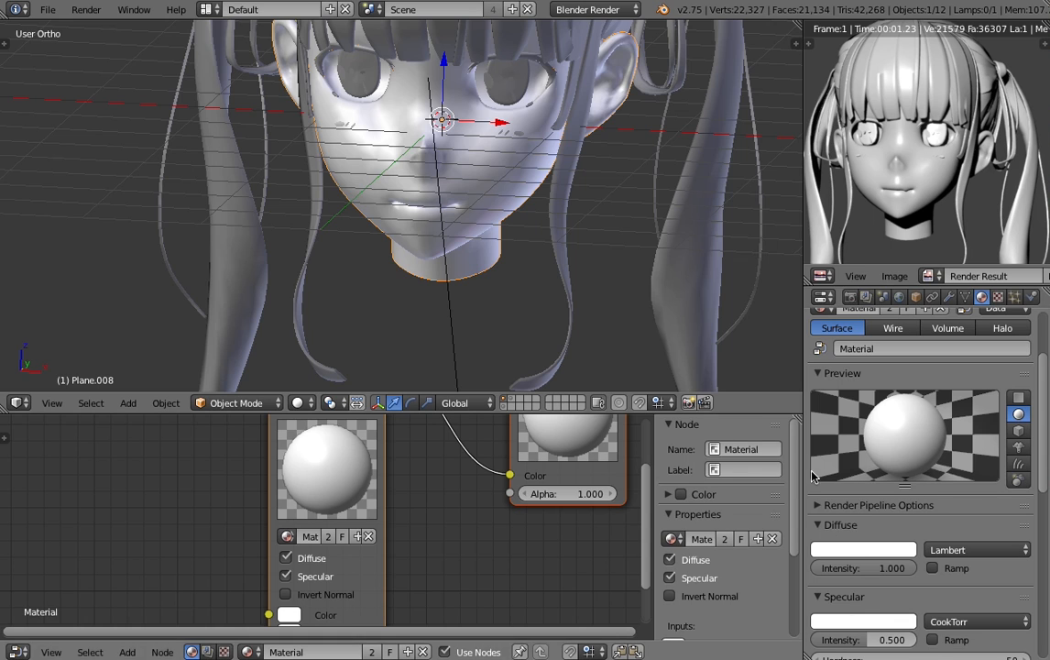
pyautogui.moveTo(883, 639); pyautogui.dragTo(797, 638)
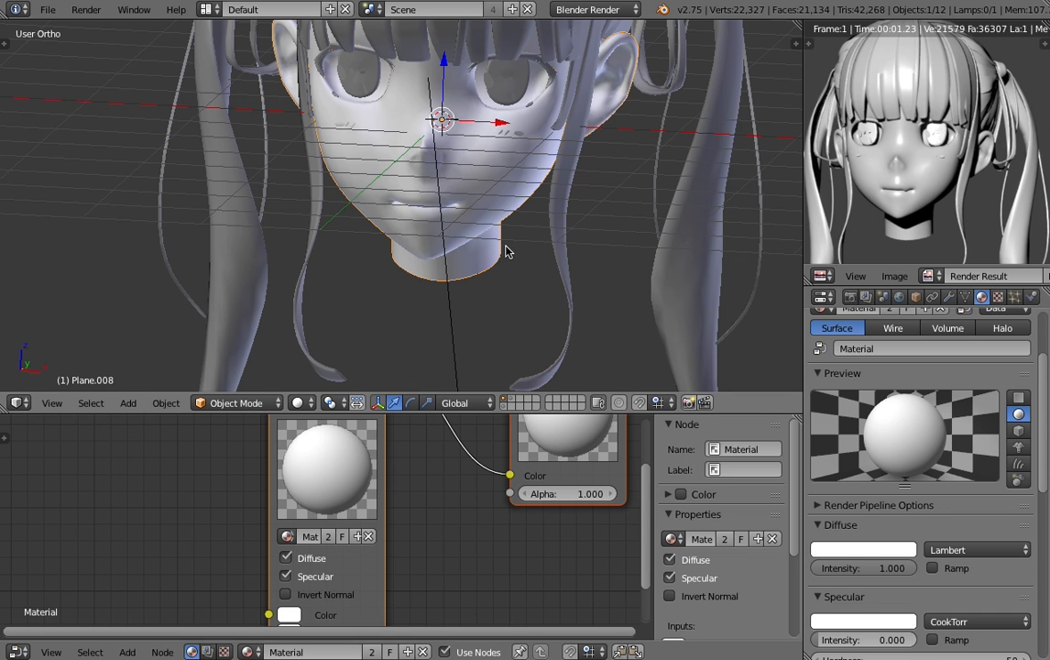
pyautogui.keyDown('shift'); pyautogui.moveTo(506, 247); pyautogui.dragTo(476, 388, button='middle'); pyautogui.keyUp('shift')
pyautogui.scroll(2, 426, 239)
pyautogui.keyDown('shift'); pyautogui.moveTo(419, 317); pyautogui.dragTo(335, 147, button='middle'); pyautogui.keyUp('shift')
pyautogui.scroll(1, 335, 146)
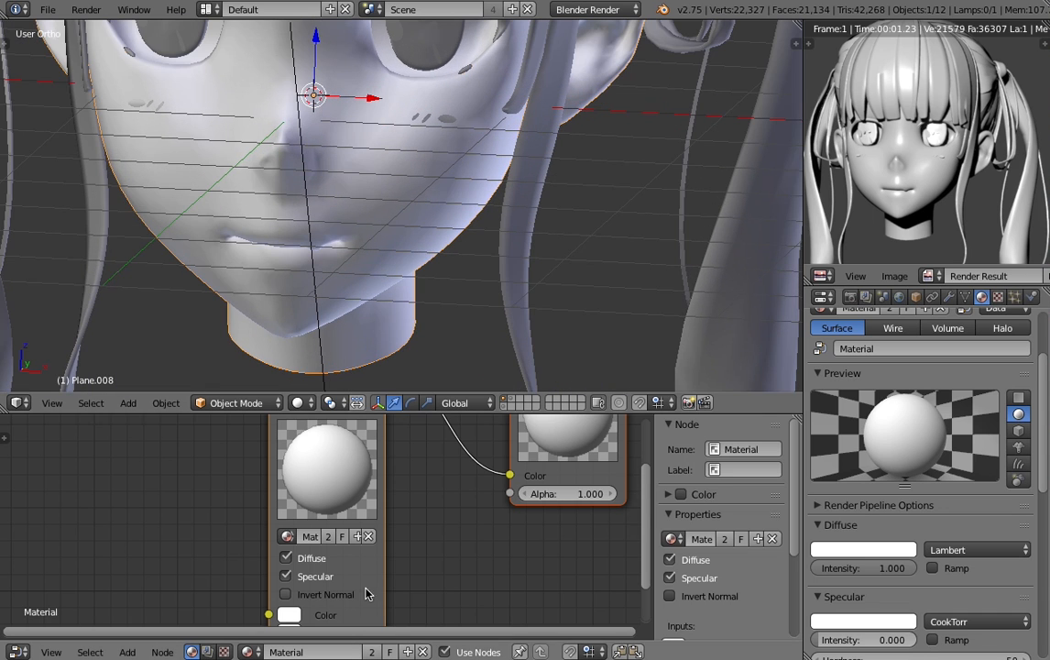
# - Move the Output node far away from the Material node to make room between them
pyautogui.scroll(-9, 371, 572)
pyautogui.moveTo(383, 525); pyautogui.dragTo(167, 579, button='middle')
pyautogui.scroll(-5, 207, 522)
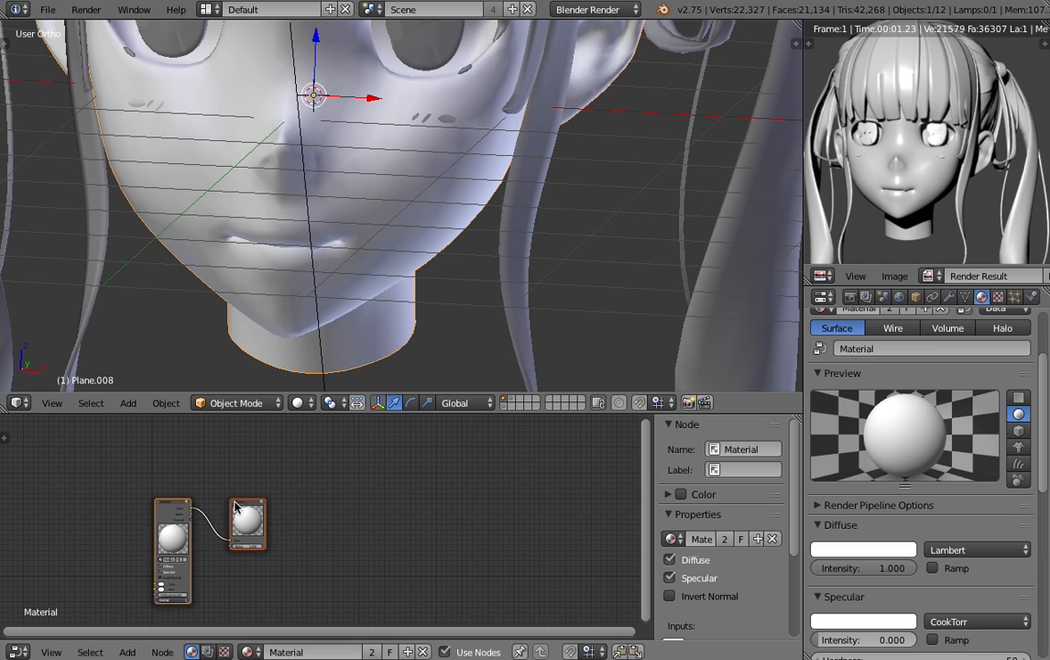
pyautogui.moveTo(236, 506); pyautogui.dragTo(474, 460)
pyautogui.scroll(2, 229, 527)
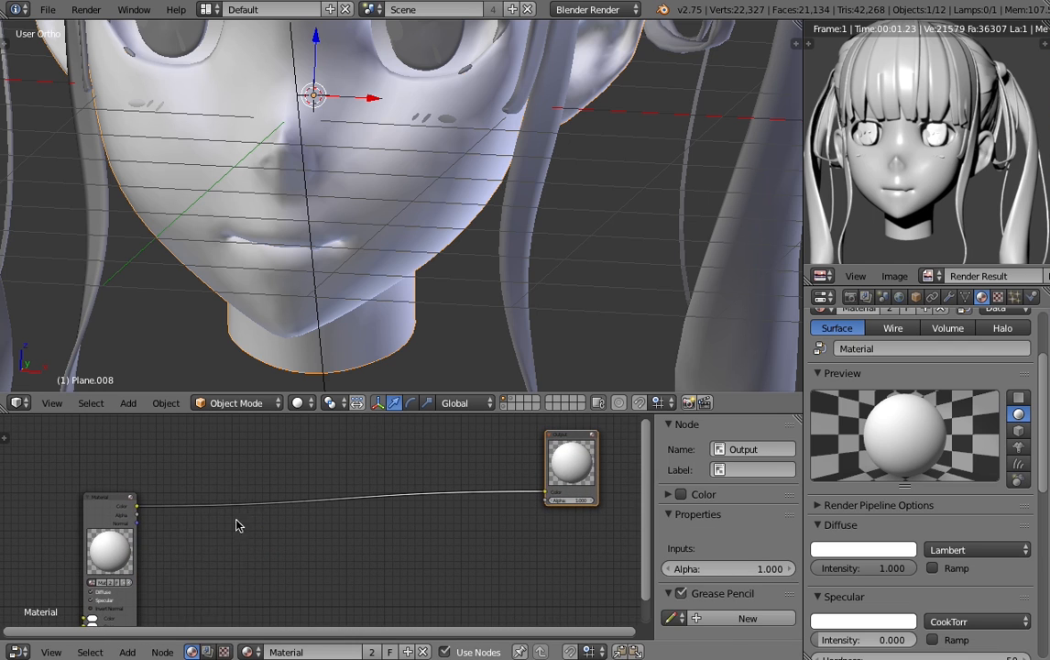
# - Insert a ColorRamp node on the colour link between the Material and Output nodes
pyautogui.hotkey('shift', 'a')
pyautogui.moveTo(220, 604)
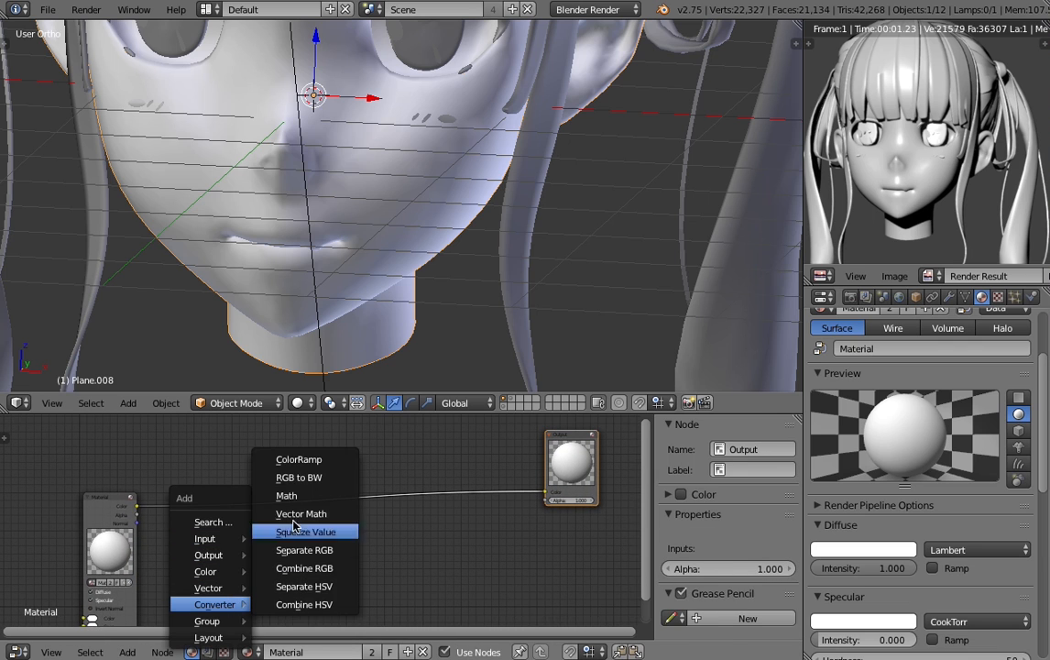
pyautogui.click(299, 459)
pyautogui.click(207, 435)
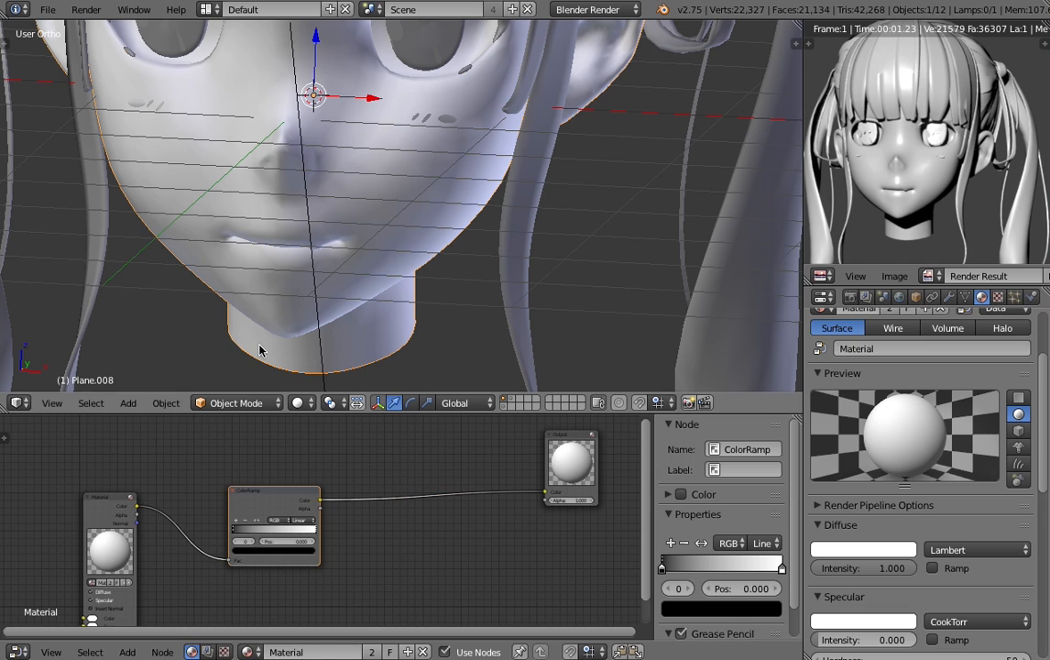
# - Set the 3D view's material shading mode to GLSL
pyautogui.scroll(-5, 353, 293)
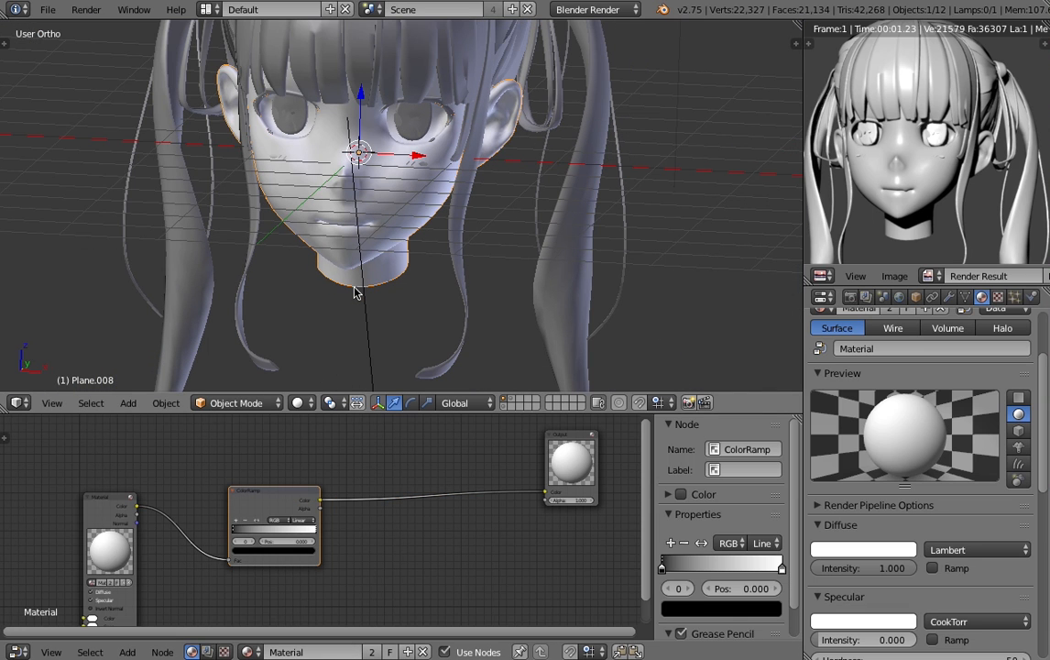
pyautogui.scroll(-2, 427, 251)
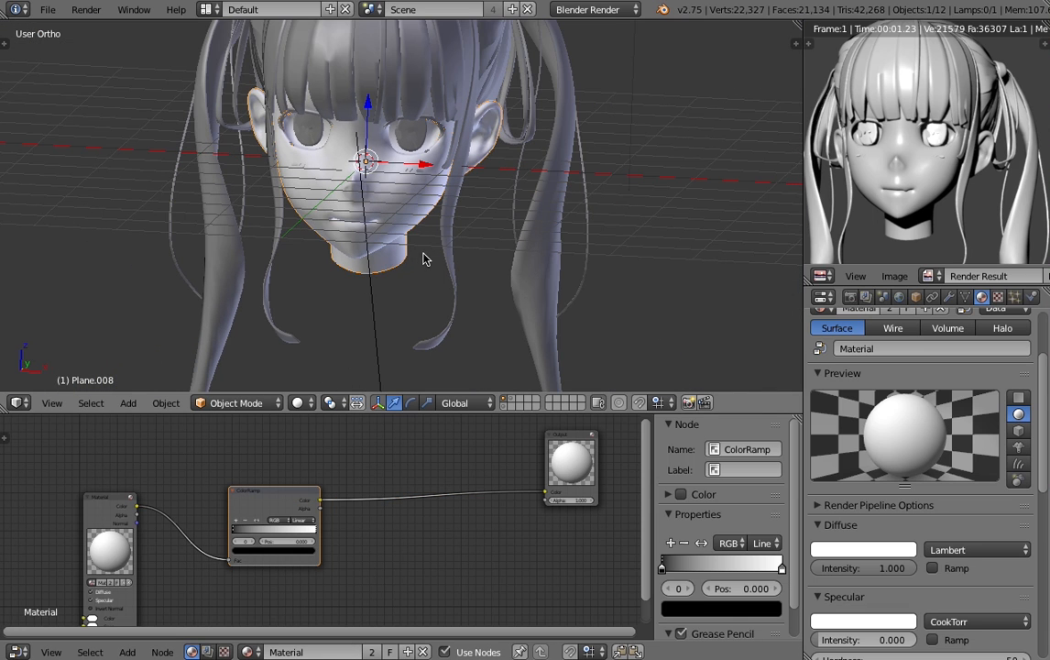
pyautogui.scroll(-1, 423, 258)
pyautogui.press('n')
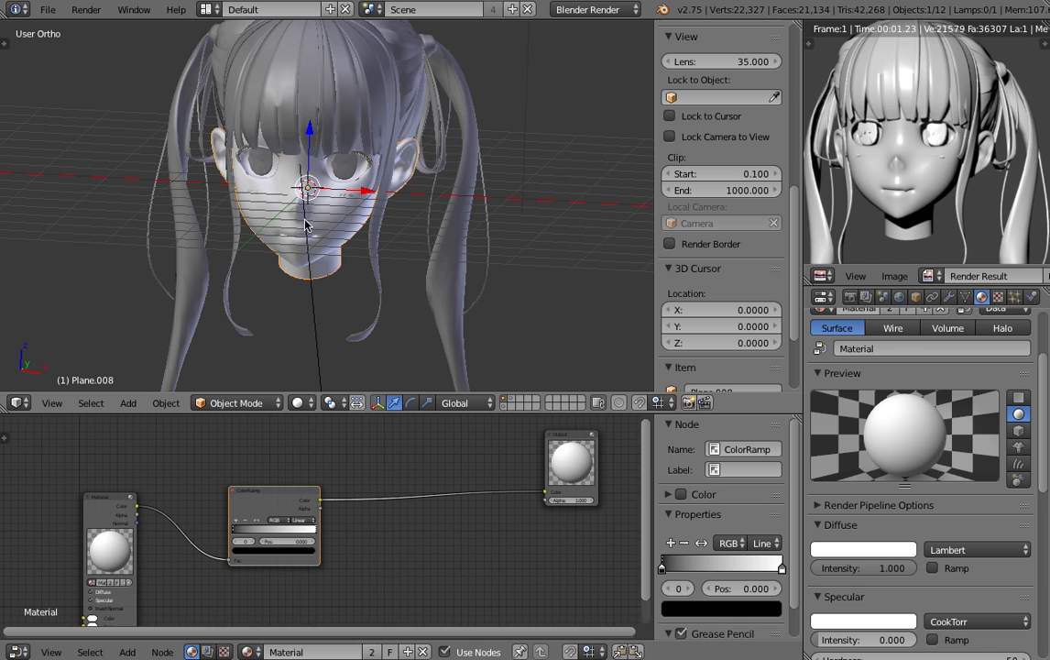
pyautogui.scroll(-5, 729, 128)
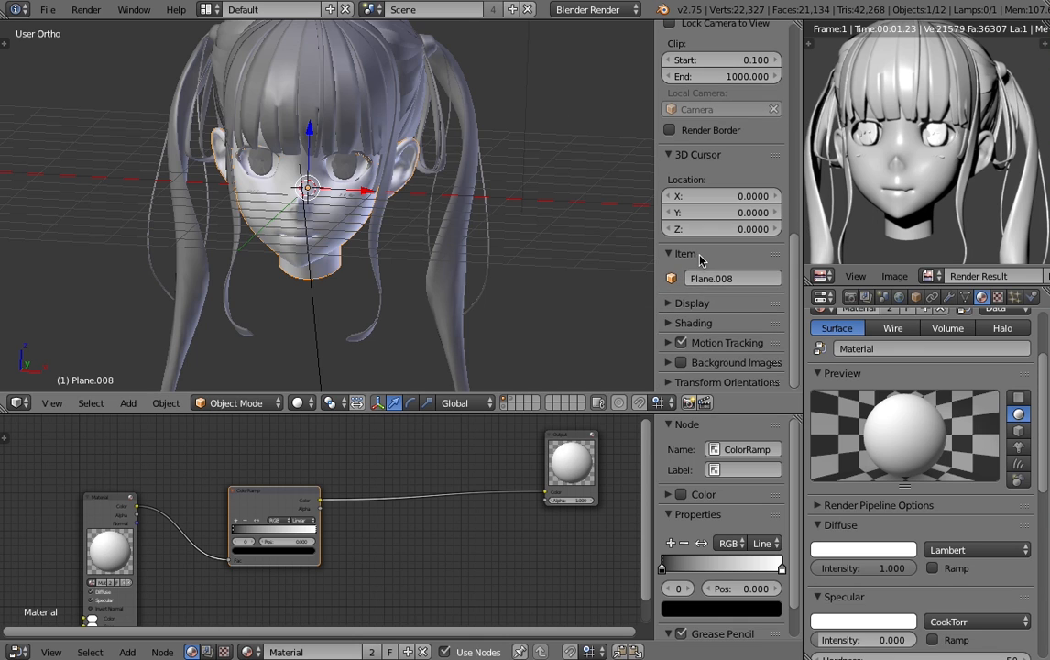
pyautogui.click(671, 304)
pyautogui.scroll(-7, 673, 307)
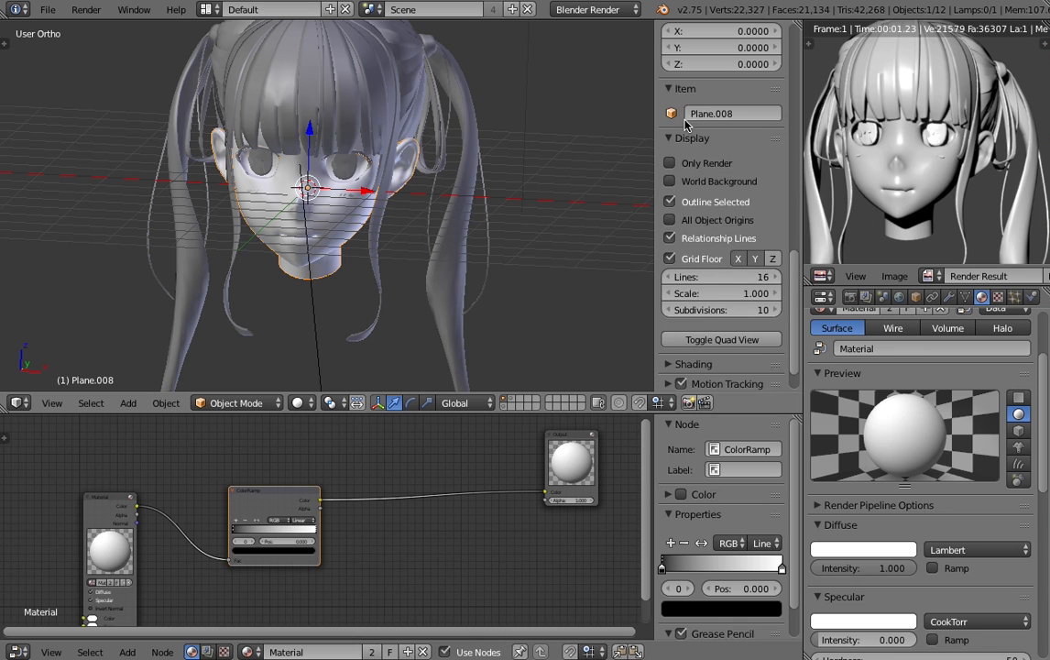
pyautogui.click(681, 138)
pyautogui.click(687, 156)
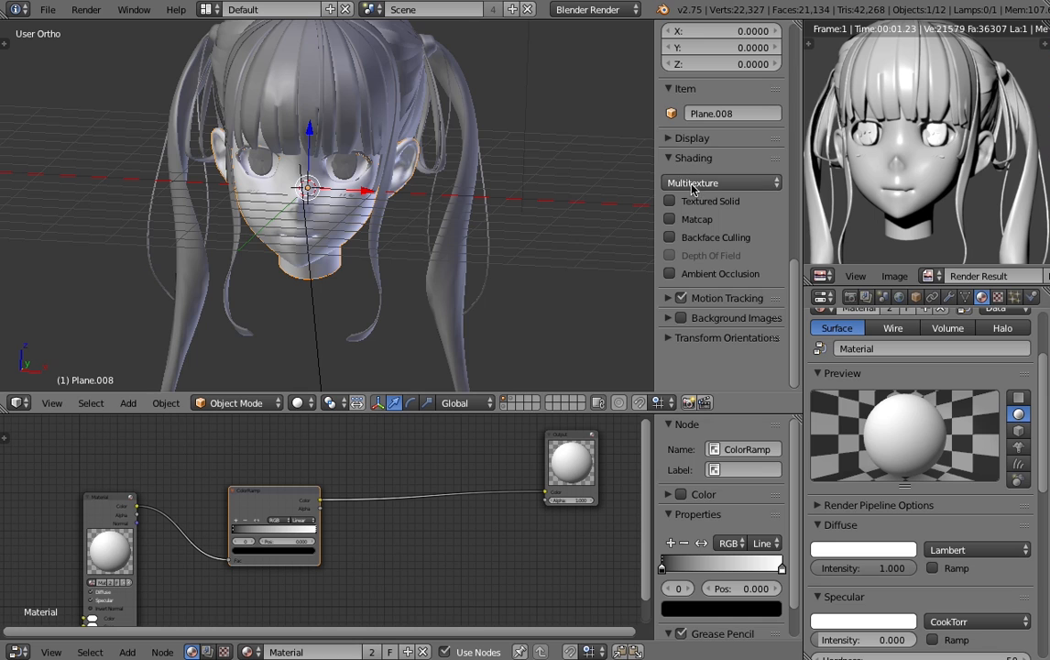
pyautogui.click(693, 182)
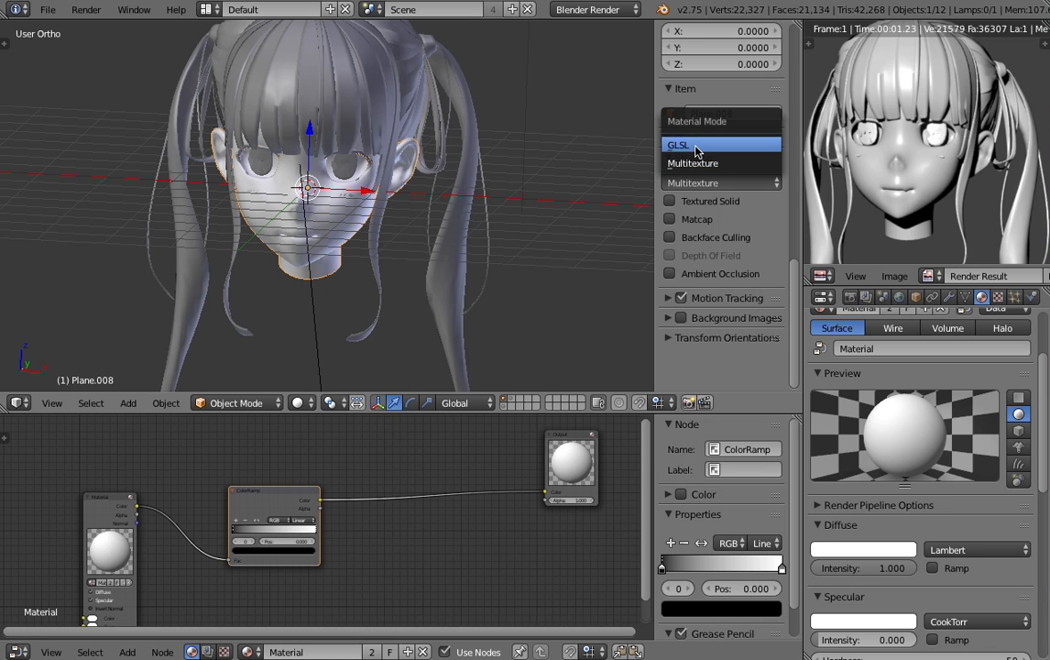
pyautogui.click(696, 149)
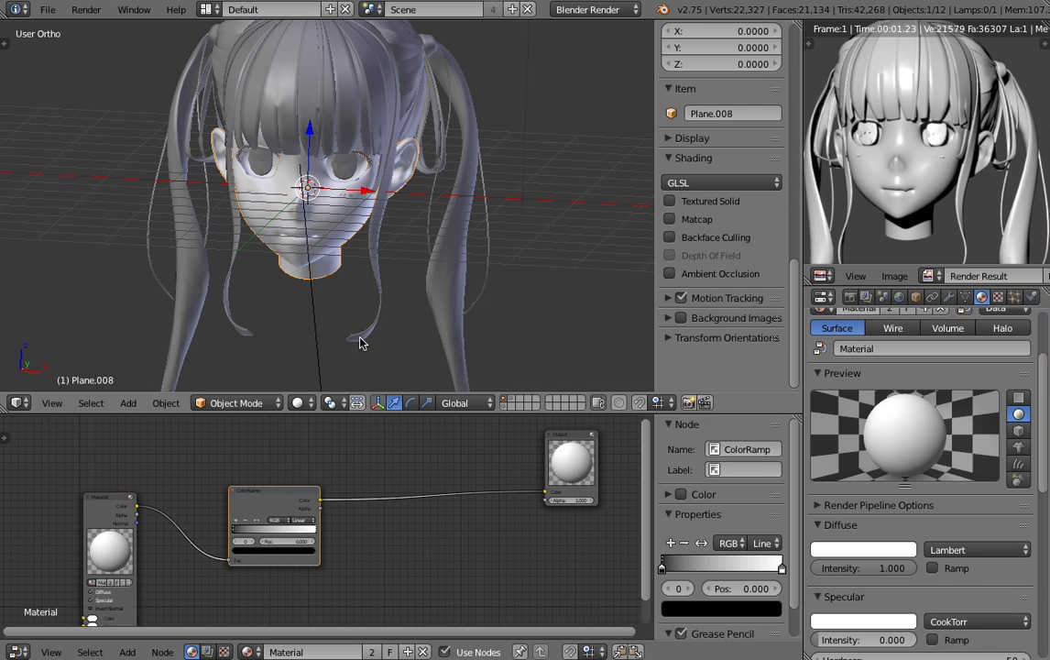
# - Hide the 3D view's properties and switch its viewport shading to Texture
pyautogui.press('n')
pyautogui.click(300, 402)
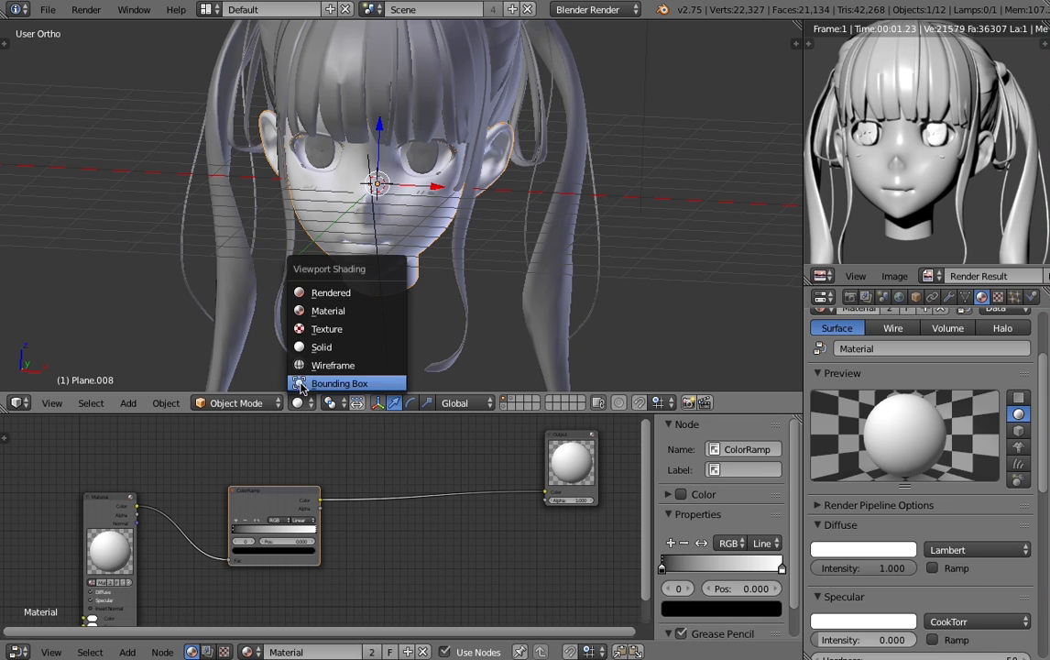
pyautogui.click(327, 338)
# - Examine the lamp-based shading on the face, ear and hair from several angles
pyautogui.scroll(4, 328, 336)
pyautogui.moveTo(429, 289)
pyautogui.mouseDown(button='middle')
pyautogui.moveTo(370, 205)
pyautogui.moveTo(258, 211)
pyautogui.moveTo(302, 243)
pyautogui.mouseUp(button='middle')
pyautogui.scroll(-5, 260, 239)
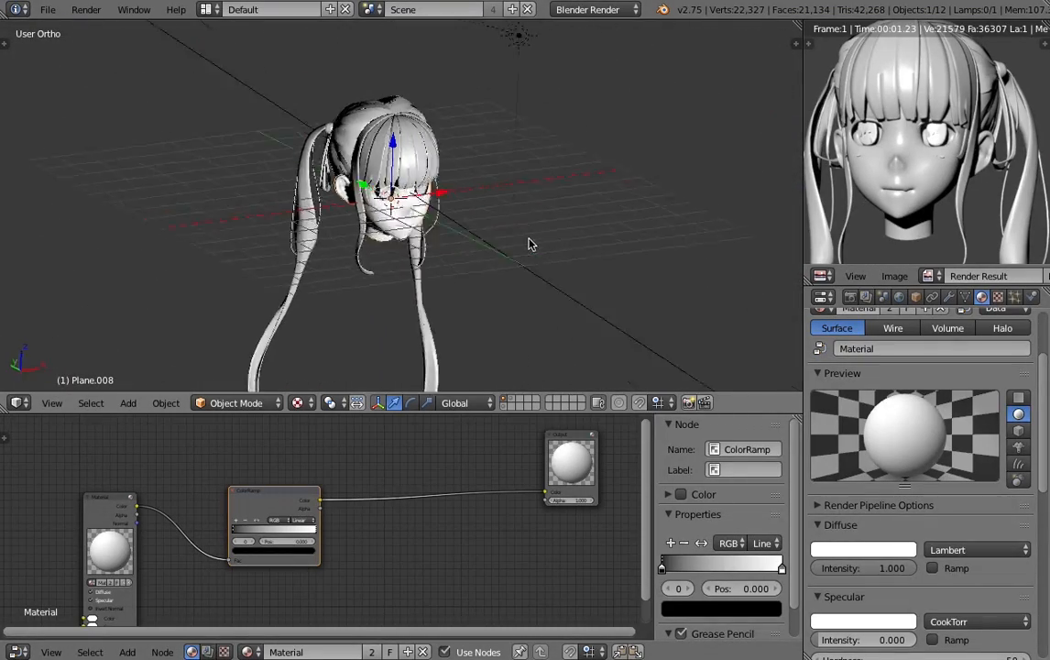
pyautogui.moveTo(529, 244); pyautogui.dragTo(472, 223, button='middle')
pyautogui.scroll(4, 486, 183)
pyautogui.moveTo(550, 41); pyautogui.dragTo(451, 60, button='middle')
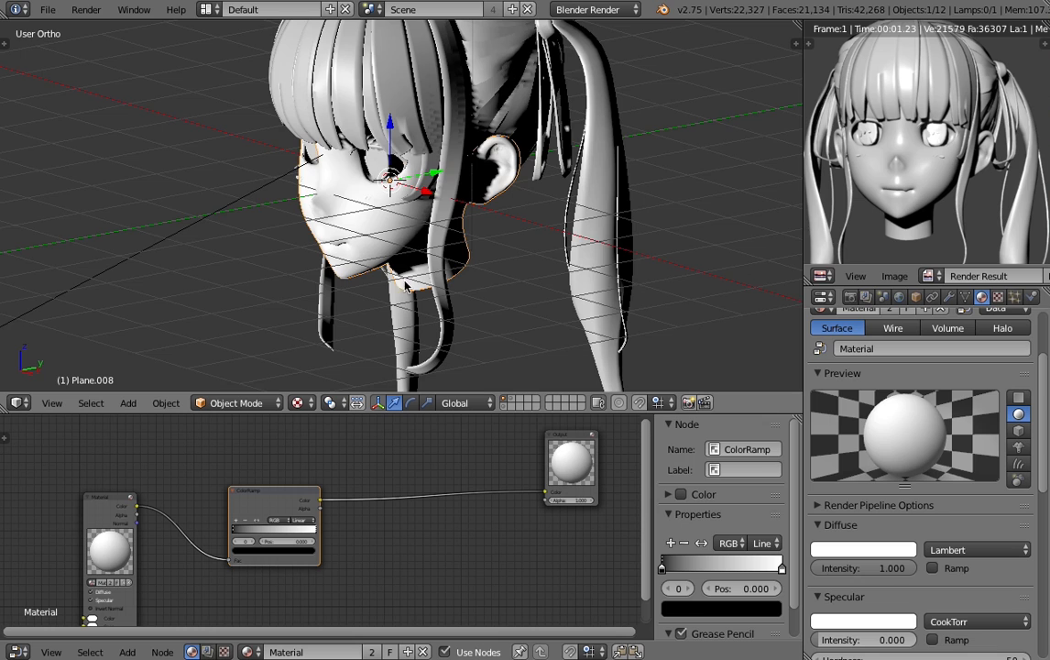
pyautogui.scroll(-4, 461, 216)
pyautogui.scroll(9, 385, 202)
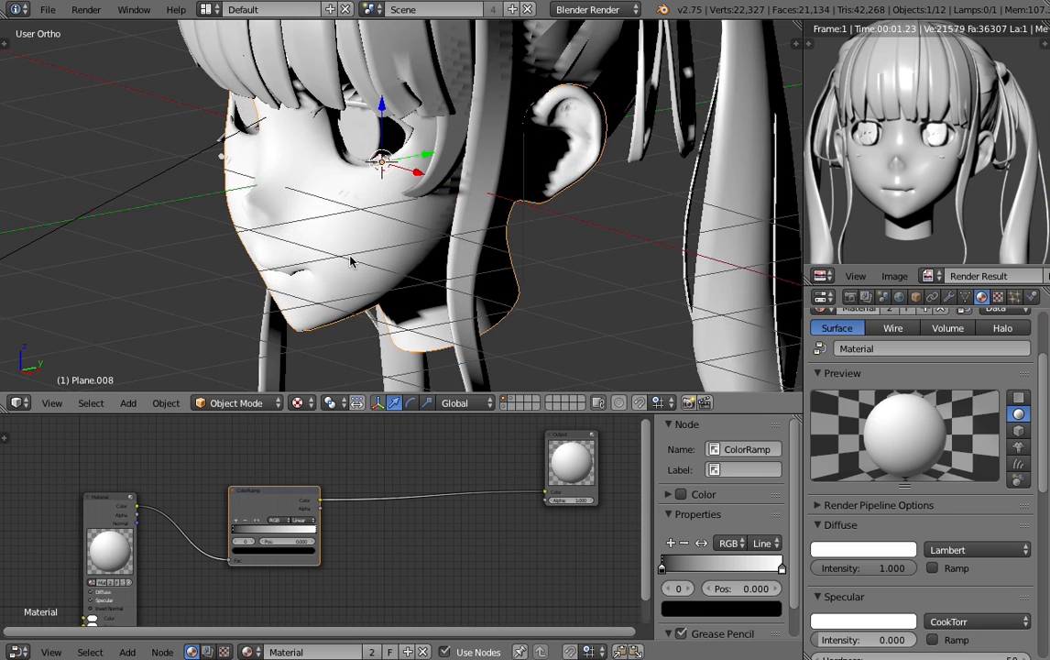
pyautogui.press('a')
pyautogui.moveTo(325, 248); pyautogui.dragTo(392, 286, button='middle')
pyautogui.rightClick(367, 252)
pyautogui.keyDown('shift'); pyautogui.moveTo(392, 285); pyautogui.dragTo(504, 245, button='middle'); pyautogui.keyUp('shift')
# - Move the ColorRamp's black stop to position 0.309 and its white stop to 0.359
pyautogui.scroll(2, 302, 522)
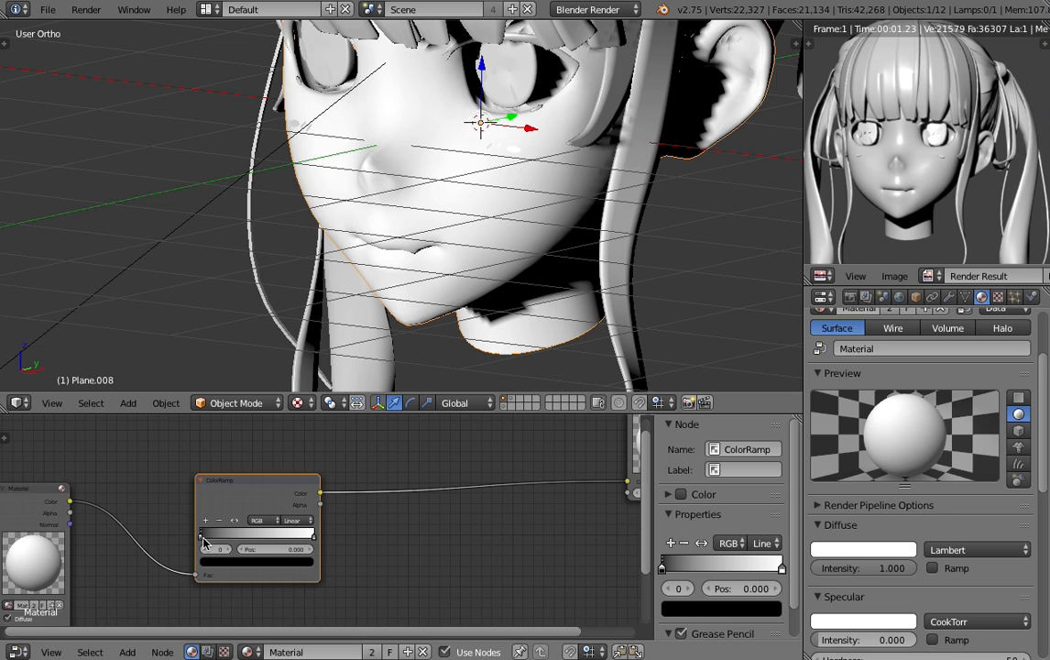
pyautogui.press('g')
pyautogui.click(211, 545)
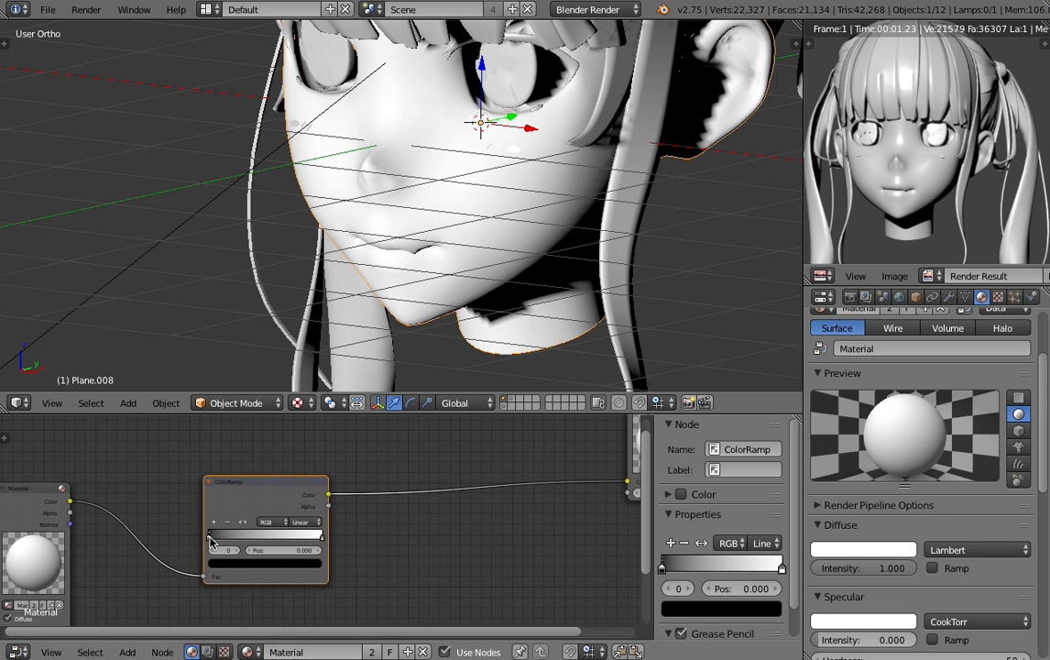
pyautogui.moveTo(211, 541); pyautogui.dragTo(244, 542)
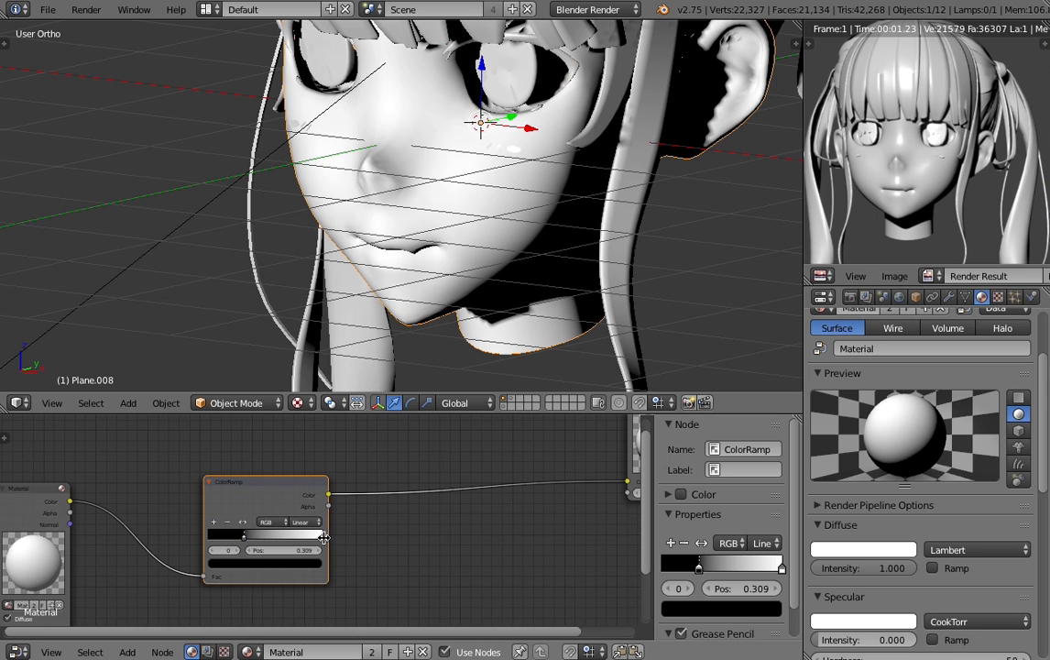
pyautogui.press('g')
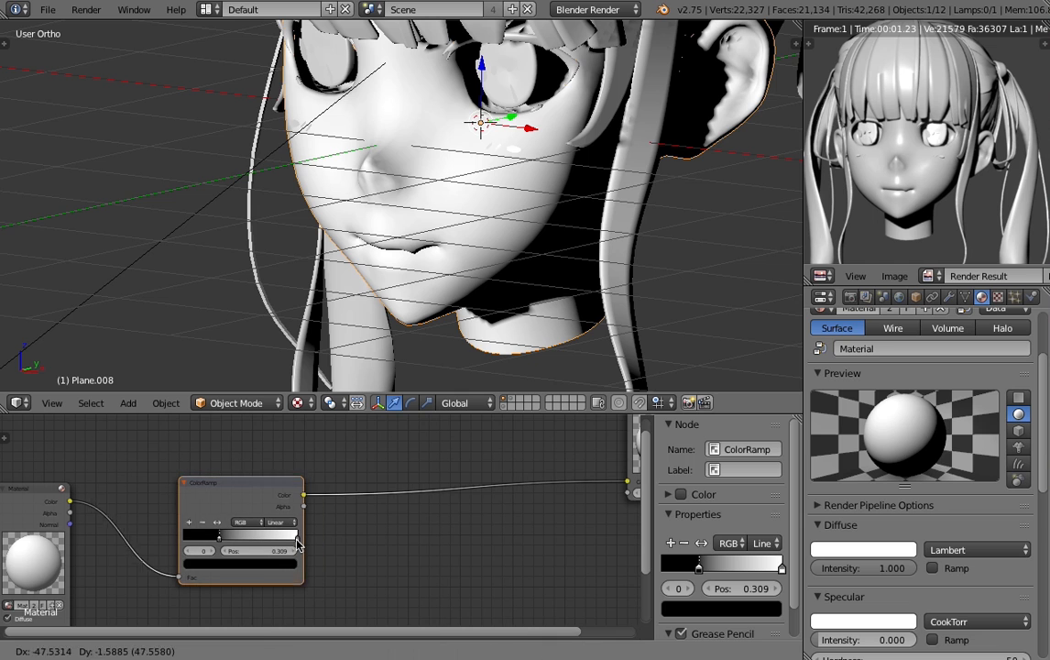
pyautogui.click(285, 544)
pyautogui.moveTo(279, 546); pyautogui.dragTo(205, 542)
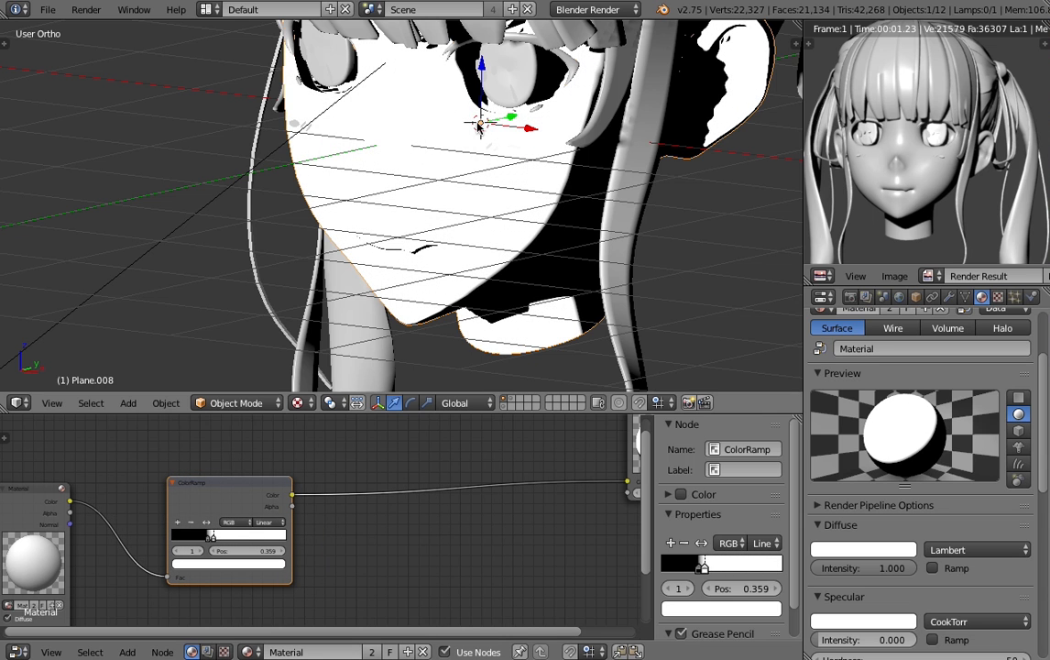
# - Shift both ColorRamp stops close together near the dark end, with the white stop at position 0.086
pyautogui.scroll(-5, 427, 192)
pyautogui.scroll(4, 427, 192)
pyautogui.scroll(6, 427, 192)
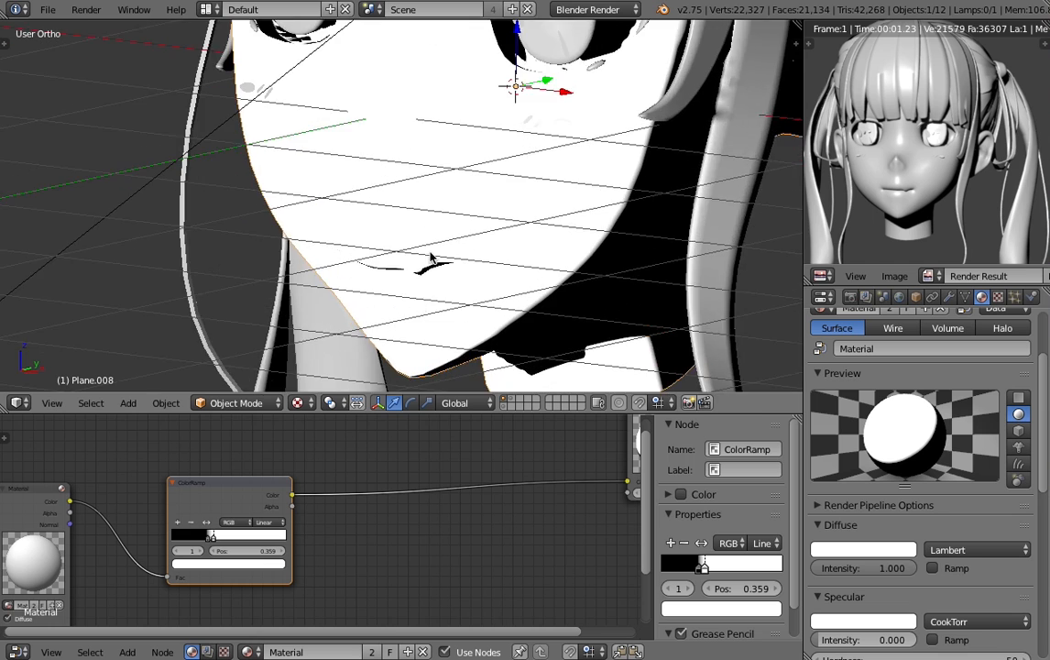
pyautogui.scroll(1, 206, 500)
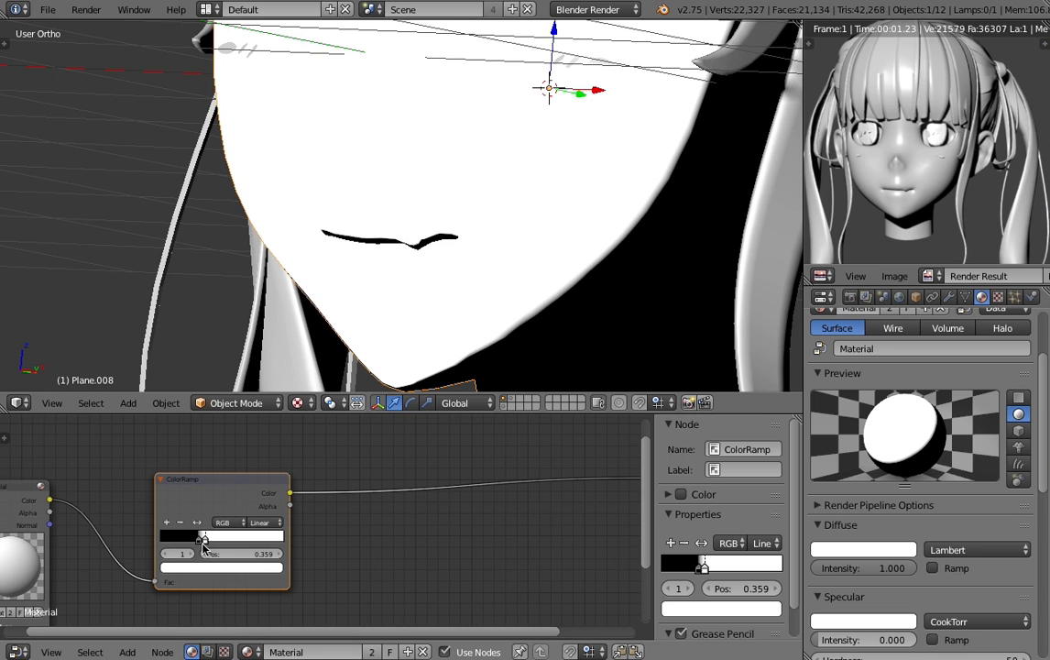
pyautogui.moveTo(196, 542)
pyautogui.mouseDown()
pyautogui.moveTo(252, 541)
pyautogui.moveTo(223, 543)
pyautogui.mouseUp()
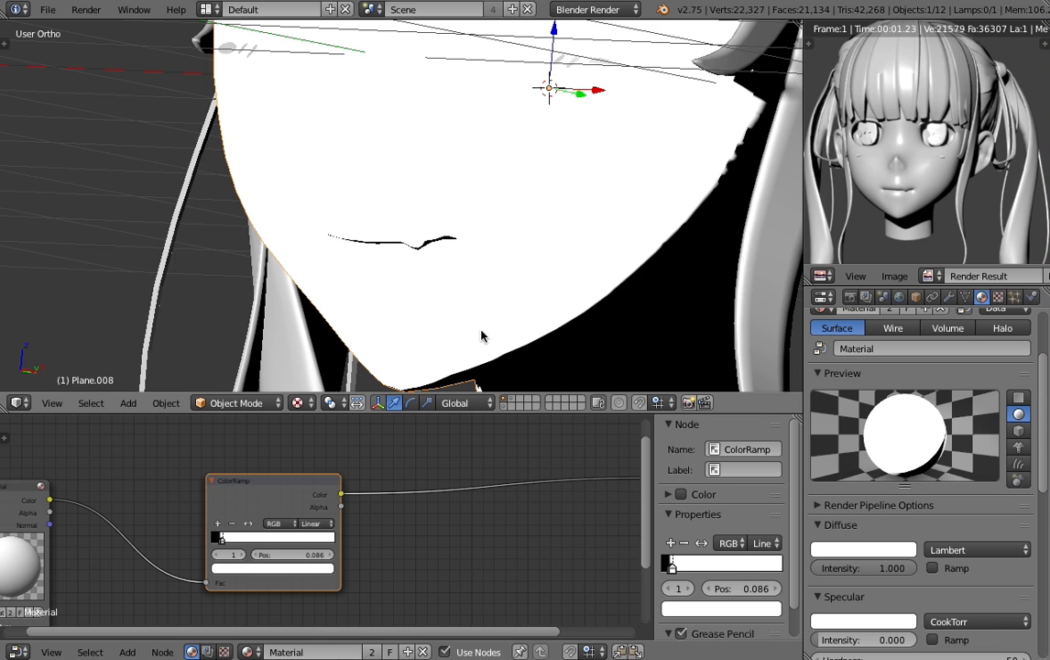
pyautogui.scroll(-6, 483, 335)
pyautogui.scroll(2, 413, 256)
pyautogui.scroll(-3, 387, 224)
pyautogui.scroll(2, 386, 224)
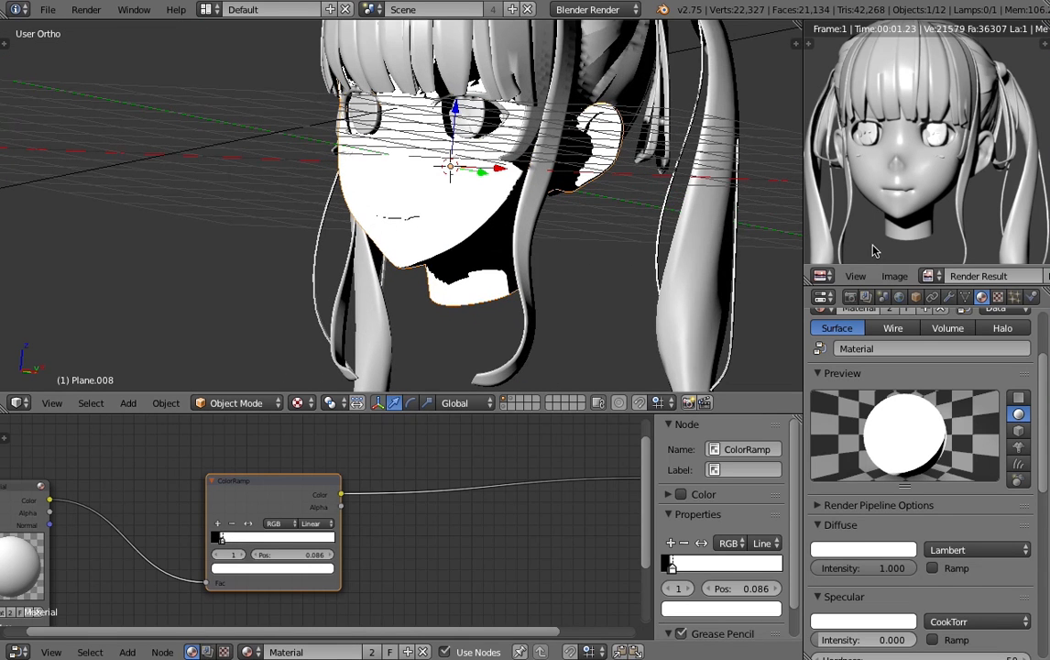
# - Render the scene and examine the shadow edge along the cheek, jaw and neck in the result
pyautogui.click(850, 296)
pyautogui.click(853, 373)
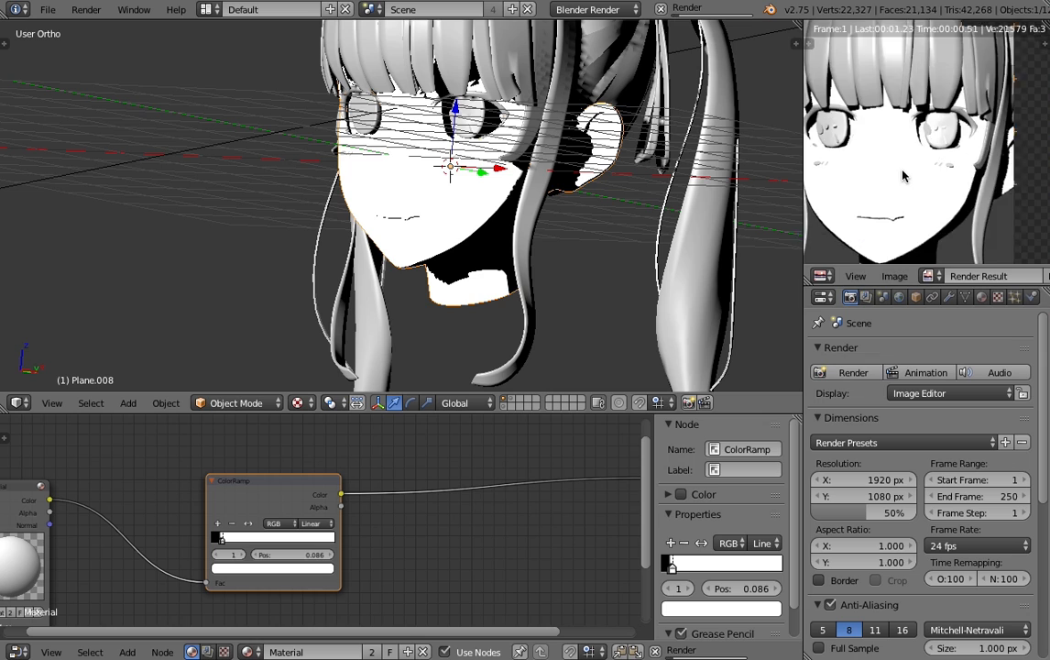
pyautogui.moveTo(902, 171); pyautogui.dragTo(1001, 163, button='middle')
pyautogui.scroll(6, 896, 136)
pyautogui.scroll(1, 989, 162)
pyautogui.scroll(-1, 962, 156)
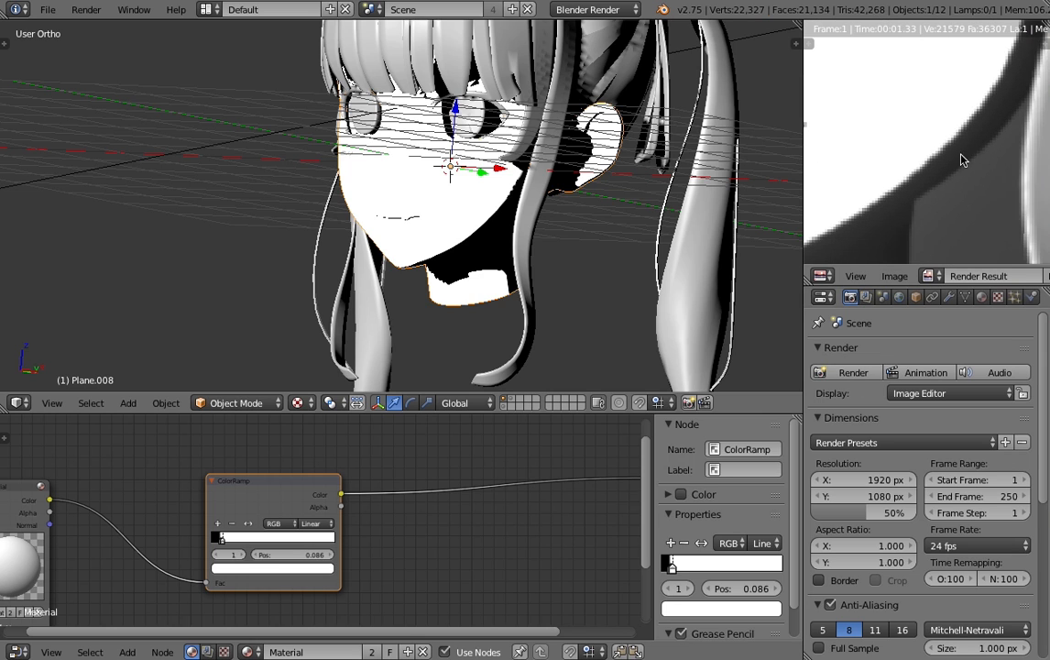
pyautogui.scroll(1, 954, 155)
pyautogui.scroll(-1, 953, 156)
pyautogui.scroll(1, 929, 209)
pyautogui.scroll(-2, 890, 202)
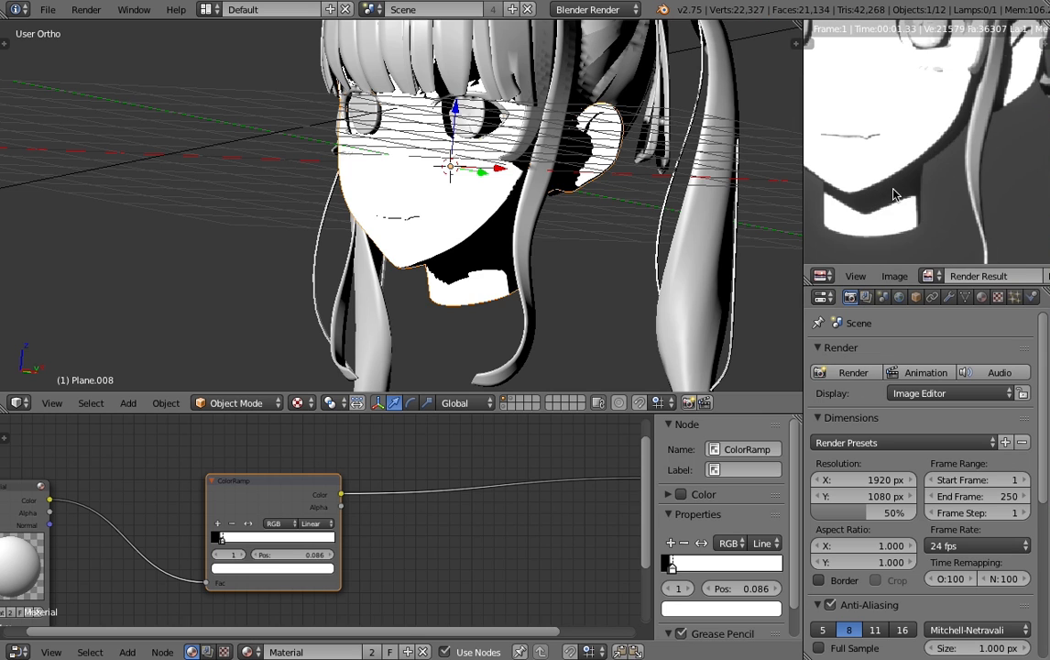
pyautogui.scroll(-1, 893, 190)
pyautogui.scroll(1, 902, 175)
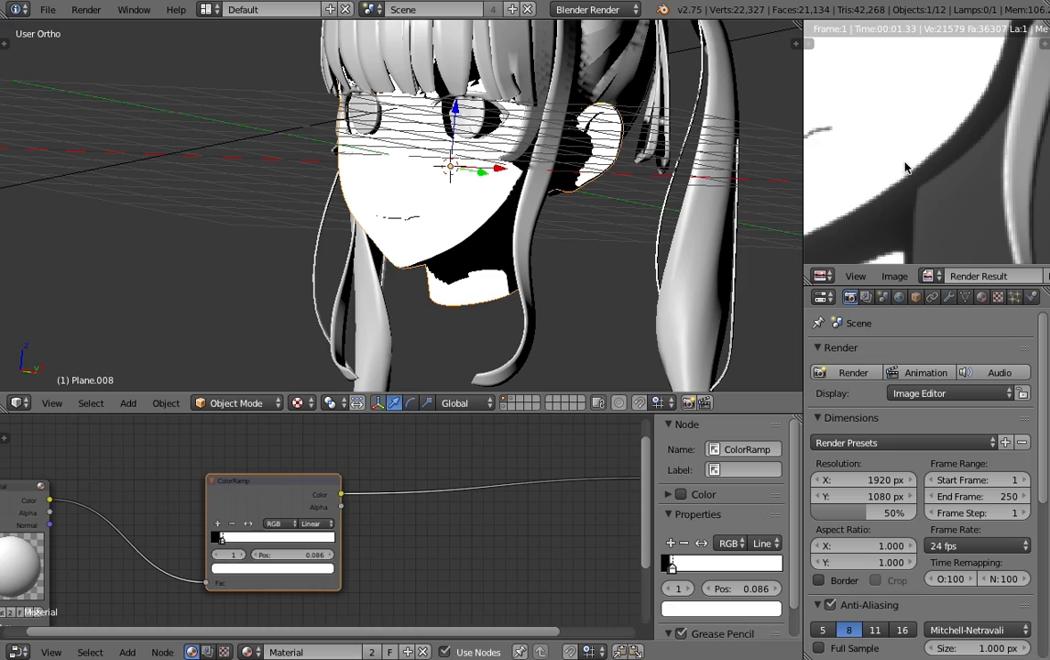
pyautogui.scroll(-5, 431, 220)
pyautogui.scroll(3, 431, 222)
# - Examine the face's hard shadow edge in the 3D view and review the whole node chain
pyautogui.moveTo(431, 223); pyautogui.dragTo(399, 242, button='middle')
pyautogui.scroll(7, 465, 222)
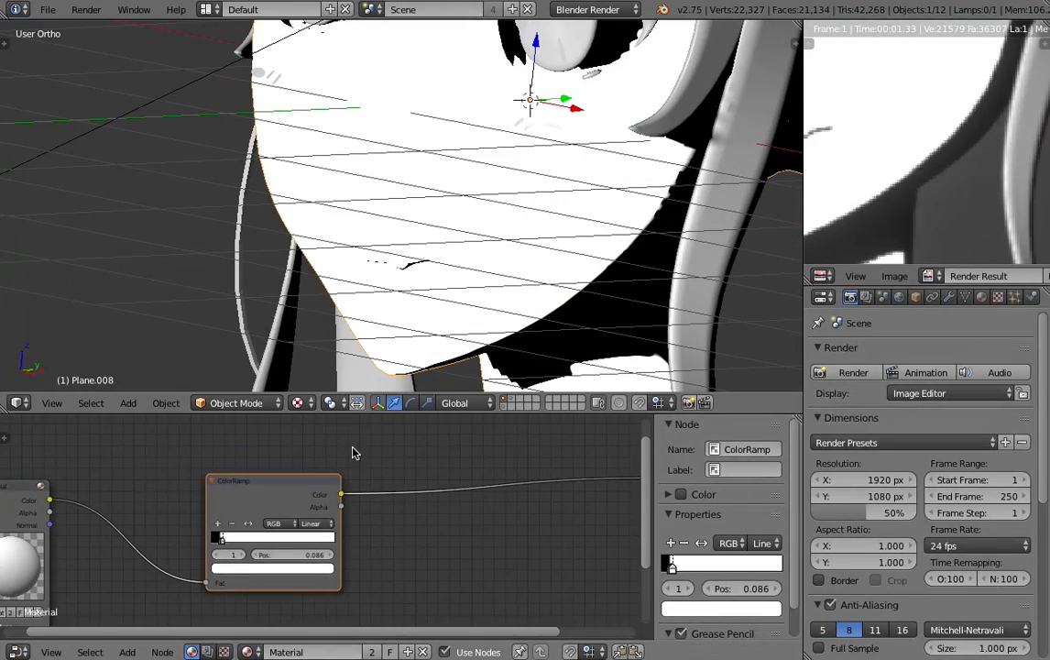
pyautogui.scroll(-1, 279, 499)
pyautogui.moveTo(263, 487); pyautogui.dragTo(207, 506, button='middle')
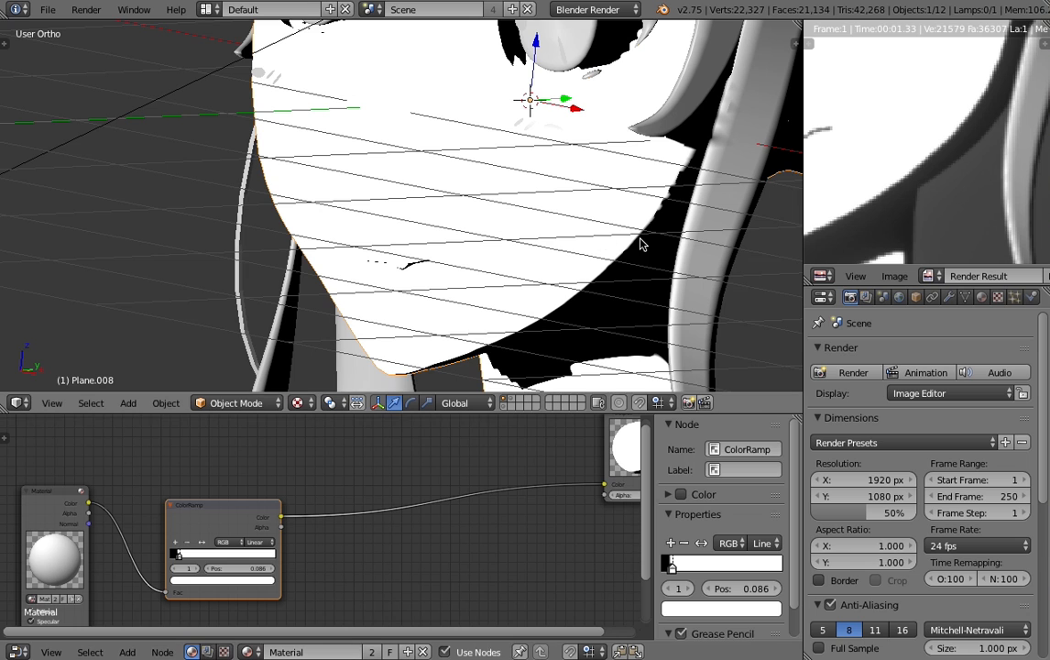
pyautogui.scroll(-4, 579, 307)
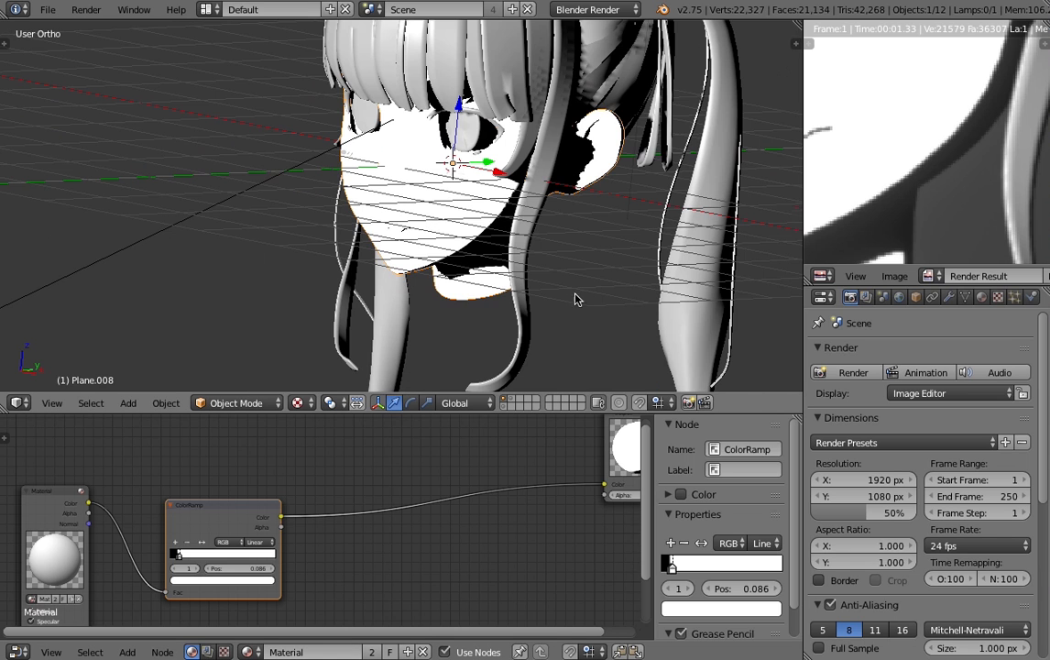
pyautogui.scroll(-1, 336, 522)
pyautogui.scroll(4, 547, 279)
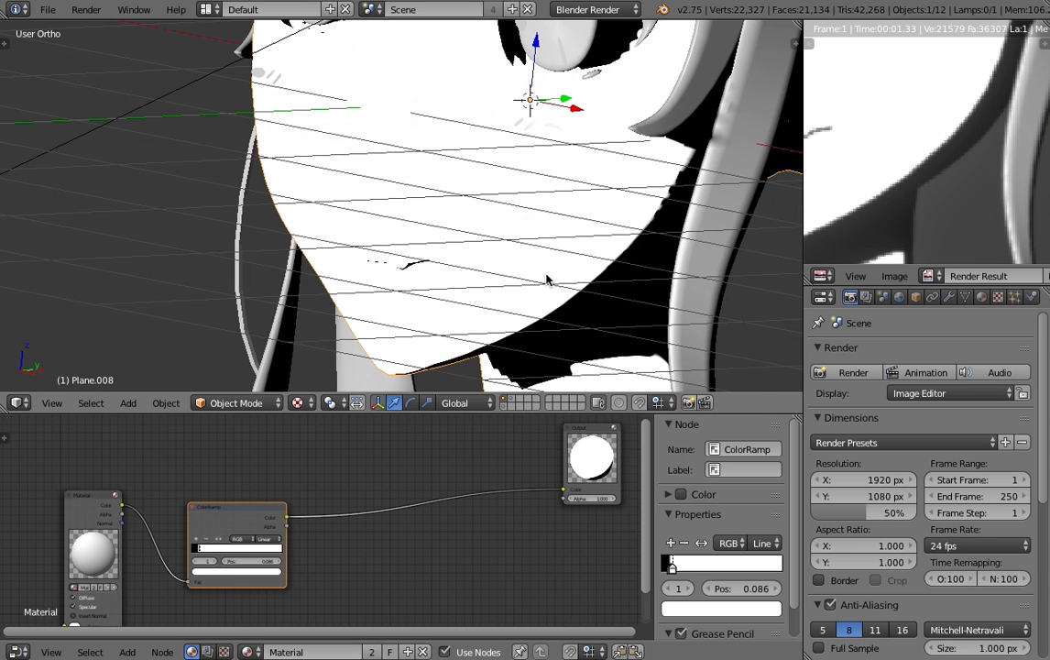
pyautogui.scroll(2, 288, 463)
# - Add a Geometry input node in the free space above the Material node
pyautogui.moveTo(288, 467); pyautogui.dragTo(323, 583, button='middle')
pyautogui.scroll(-4, 326, 562)
pyautogui.moveTo(256, 498); pyautogui.dragTo(256, 474, button='middle')
pyautogui.hotkey('shift', 'a')
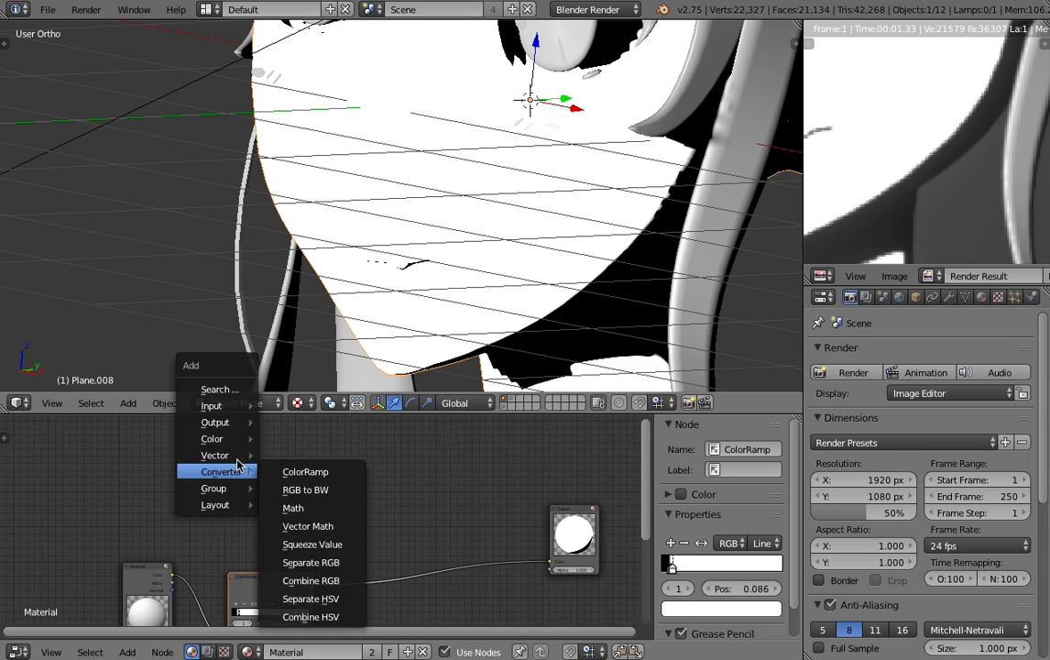
pyautogui.moveTo(229, 405)
pyautogui.click(310, 512)
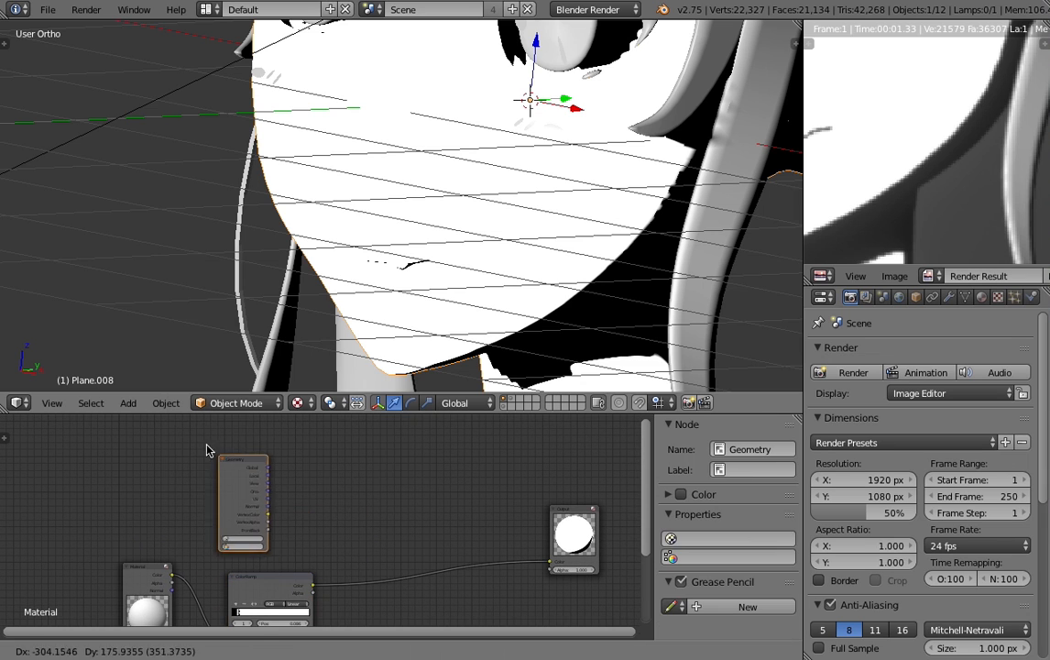
pyautogui.click(184, 430)
# - Add a MixRGB node and insert it into the link between the ColorRamp and Output nodes
pyautogui.scroll(8, 257, 477)
pyautogui.moveTo(179, 519); pyautogui.dragTo(310, 538, button='middle')
pyautogui.scroll(2, 310, 542)
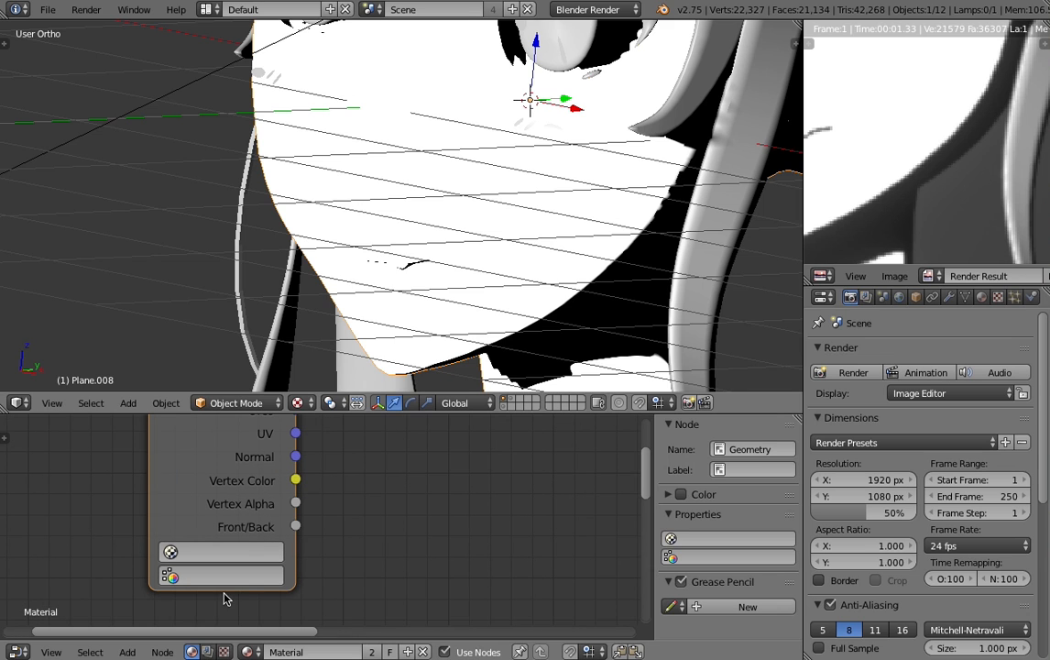
pyautogui.scroll(-2, 364, 554)
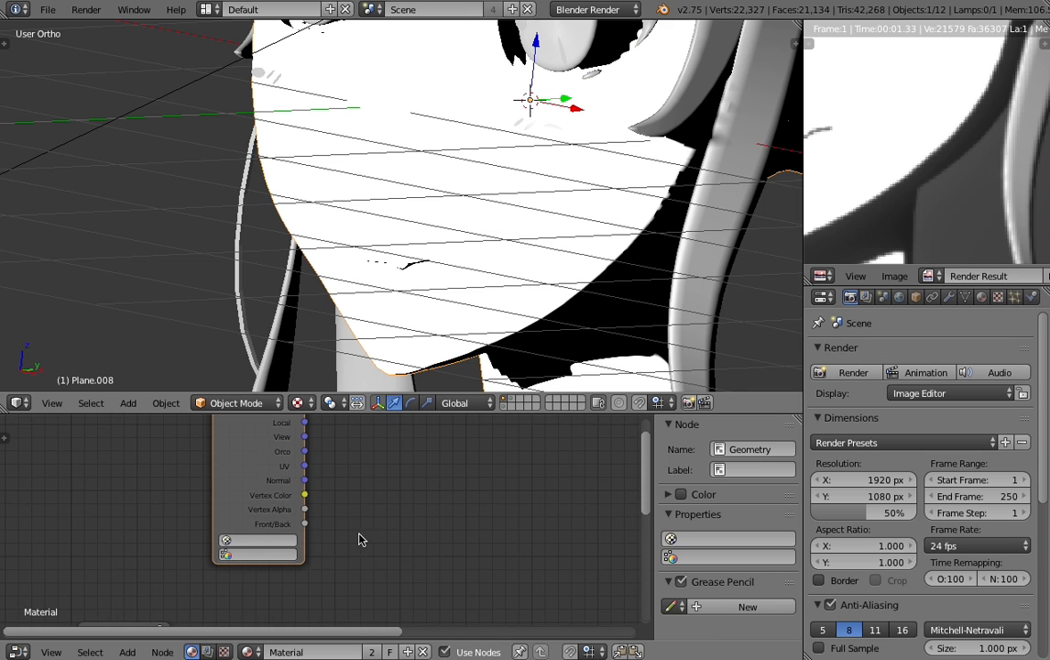
pyautogui.scroll(-3, 360, 540)
pyautogui.hotkey('shift', 'a')
pyautogui.moveTo(322, 501)
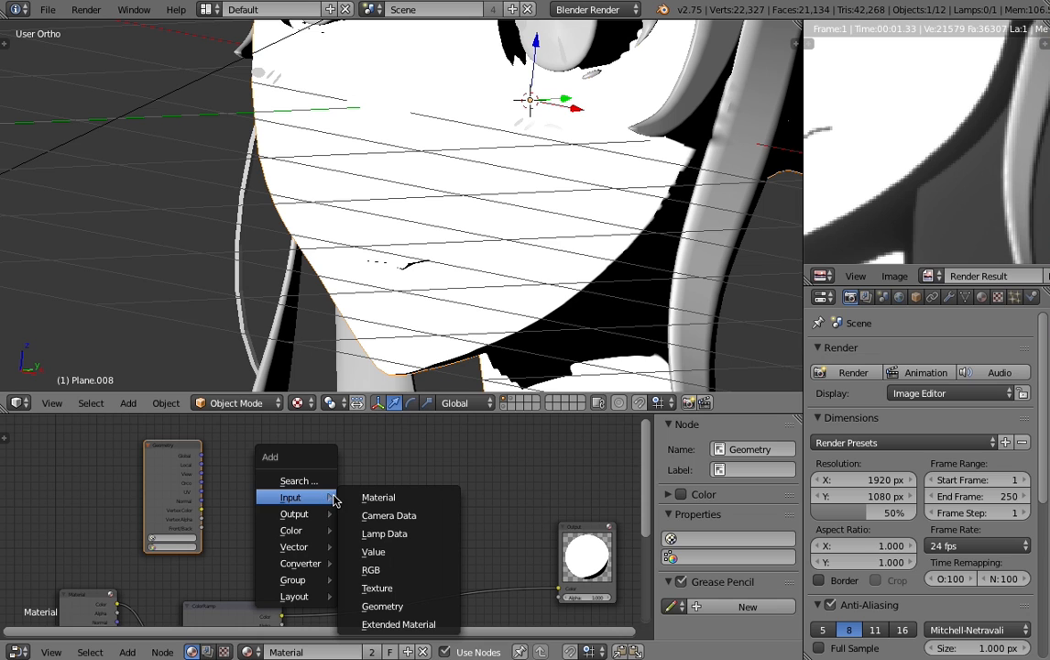
pyautogui.moveTo(307, 531)
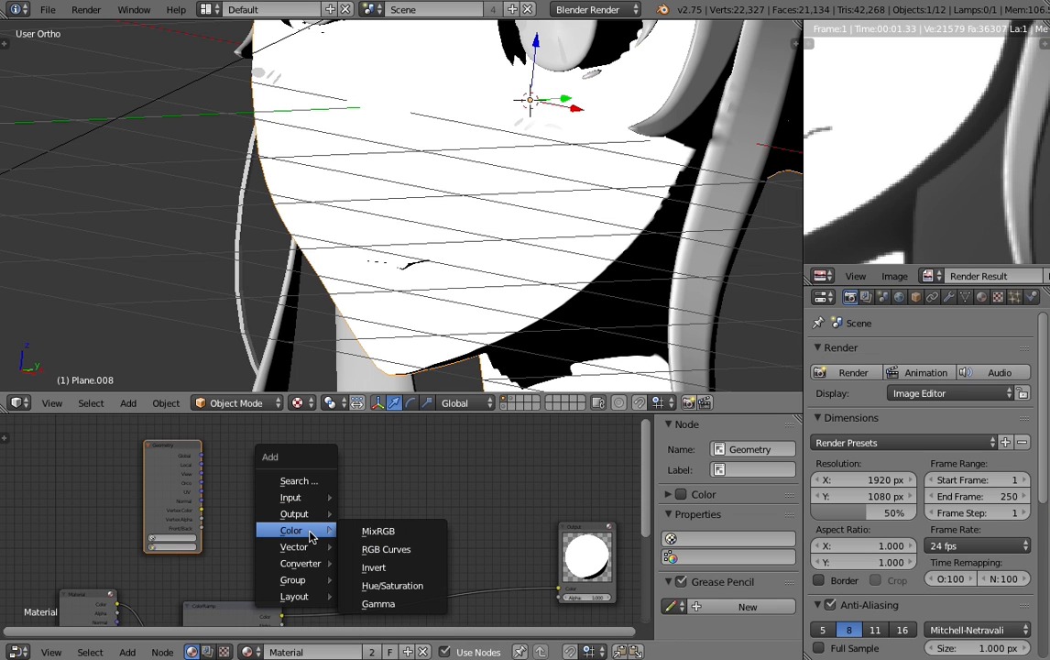
pyautogui.click(374, 534)
pyautogui.click(380, 486)
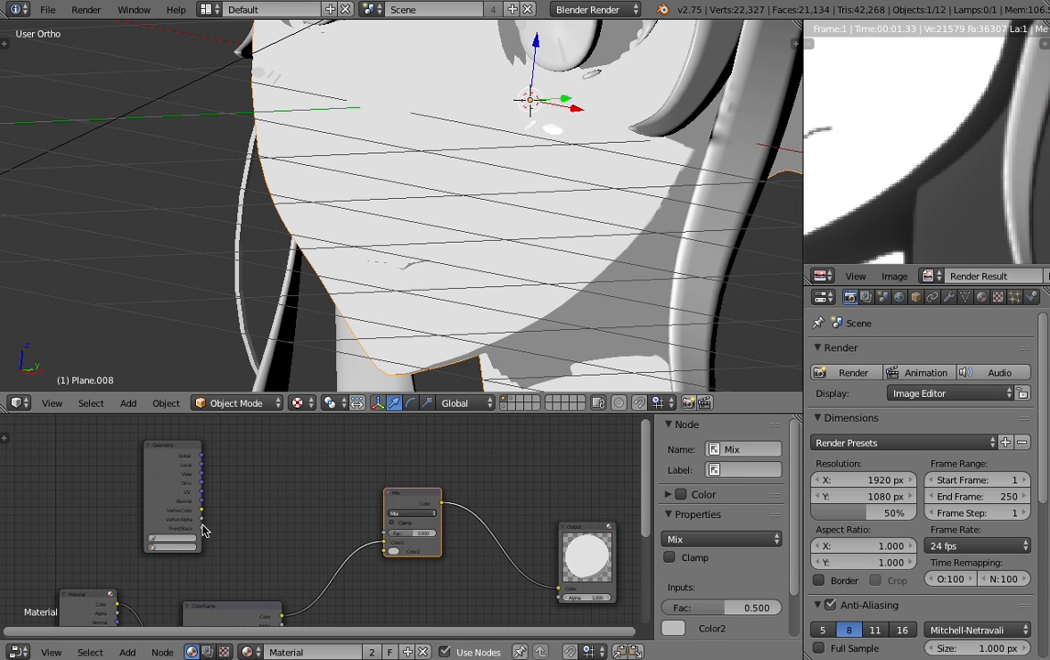
# - Connect the Geometry node's Vertex Color output to the Mix node's Color1 input
pyautogui.scroll(3, 203, 530)
pyautogui.moveTo(134, 494); pyautogui.dragTo(137, 490)
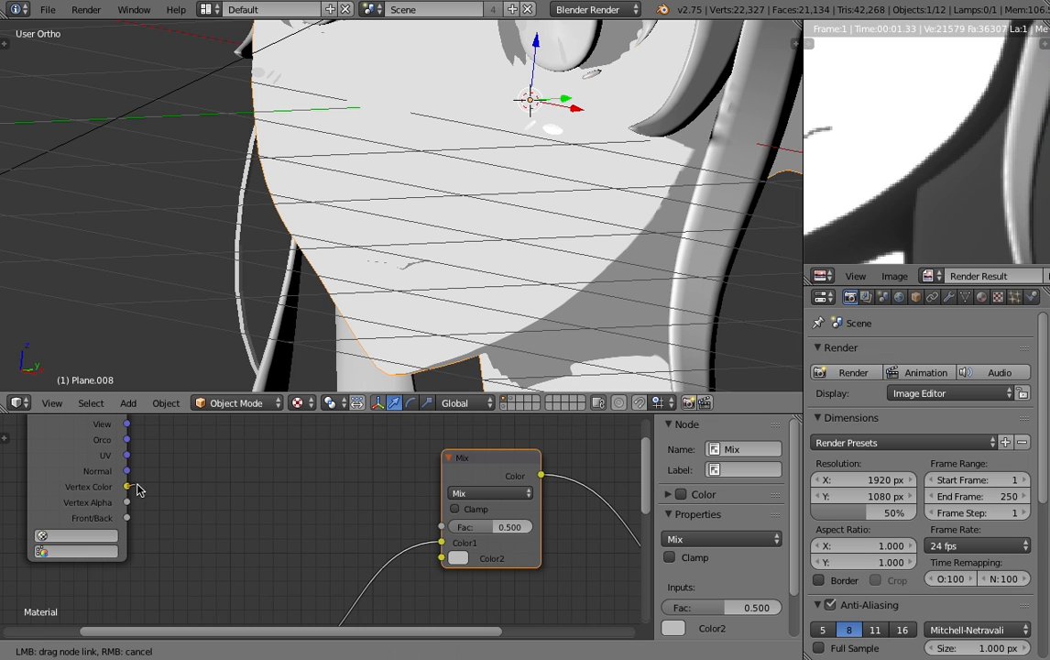
pyautogui.moveTo(204, 485)
pyautogui.mouseDown()
pyautogui.moveTo(394, 482)
pyautogui.moveTo(414, 561)
pyautogui.mouseUp()
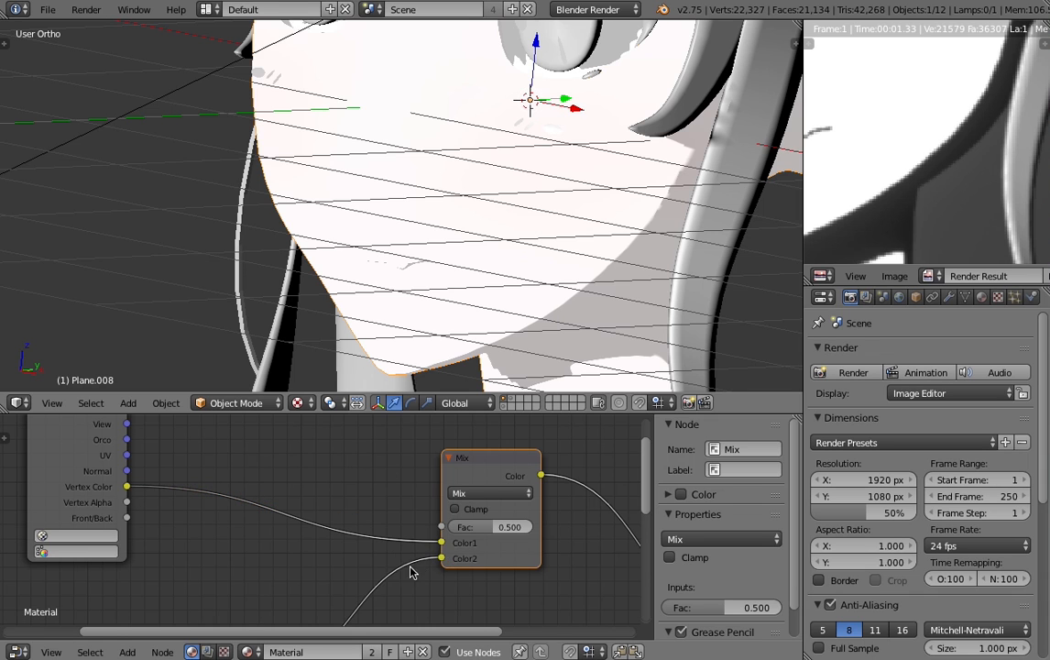
# - Reroute the ColorRamp's Color link from the Mix node's Color2 input to its Fac input
pyautogui.scroll(-2, 406, 553)
pyautogui.moveTo(363, 556); pyautogui.dragTo(359, 536, button='middle')
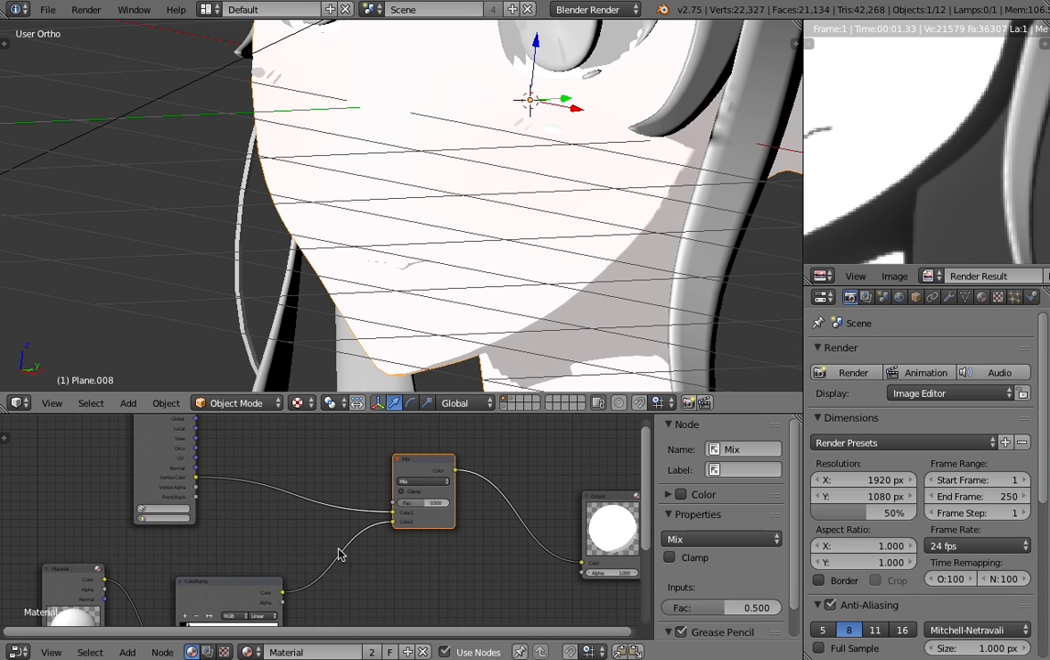
pyautogui.moveTo(237, 625); pyautogui.dragTo(293, 561, button='middle')
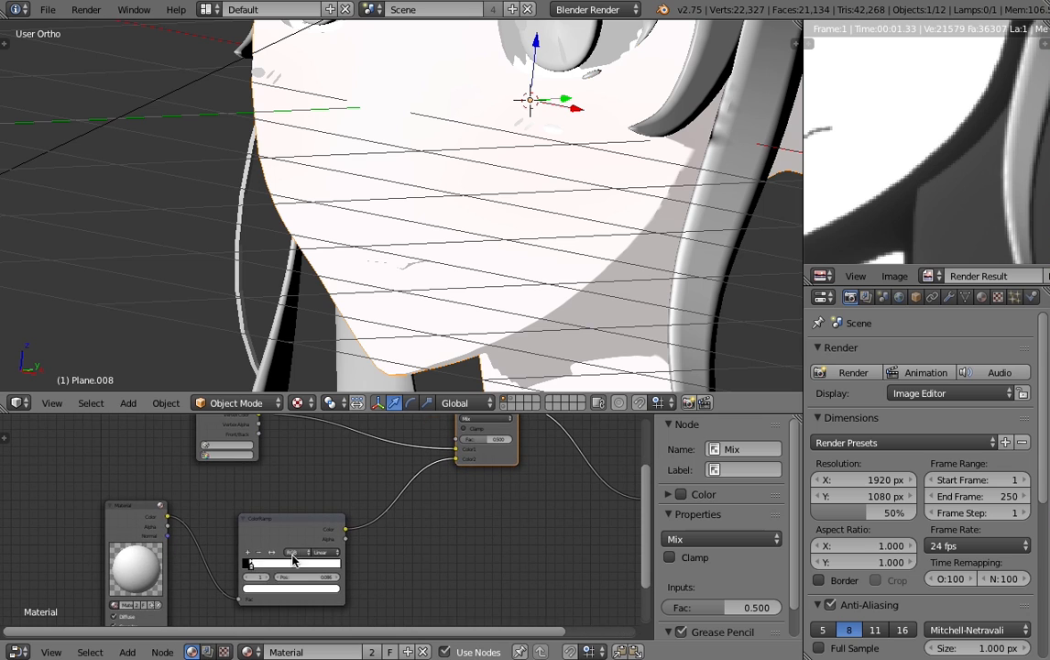
pyautogui.moveTo(423, 455); pyautogui.dragTo(377, 501, button='middle')
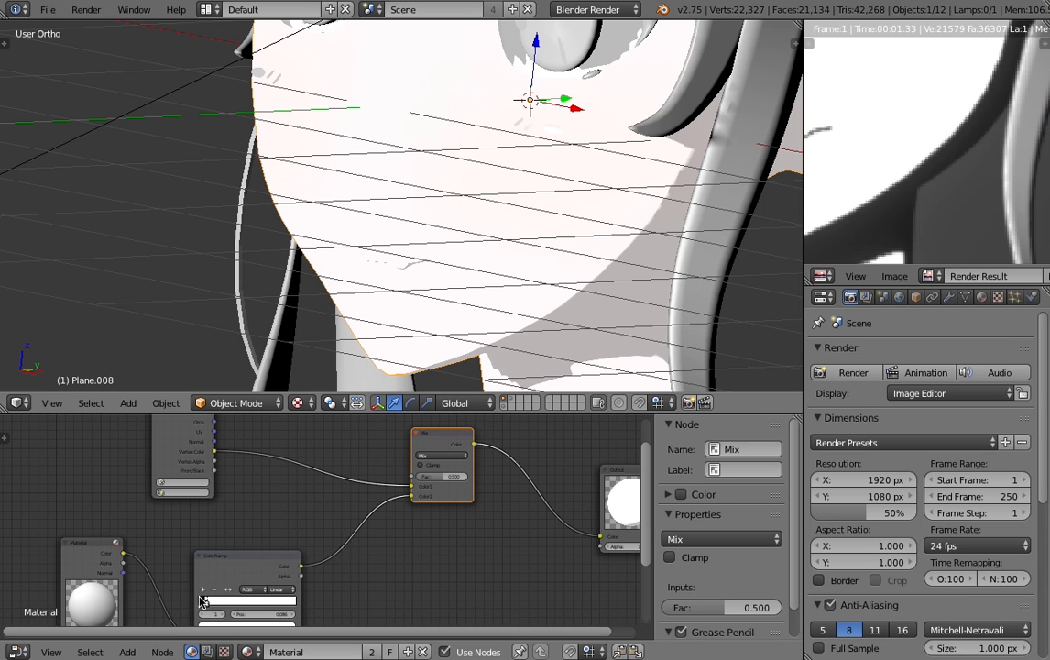
pyautogui.moveTo(416, 497); pyautogui.dragTo(411, 476)
pyautogui.scroll(2, 445, 481)
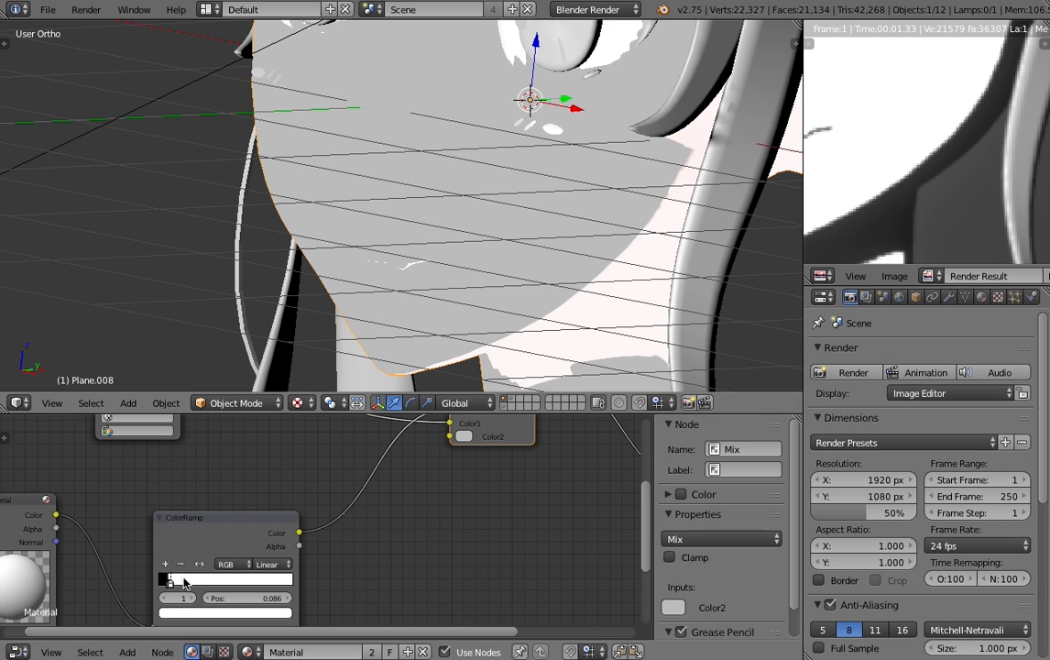
# - Set the Mix node's Color2 to a muted salmon red for the shadow tone
pyautogui.scroll(1, 532, 469)
pyautogui.moveTo(509, 487); pyautogui.dragTo(431, 528, button='middle')
pyautogui.scroll(-2, 190, 569)
pyautogui.scroll(3, 371, 551)
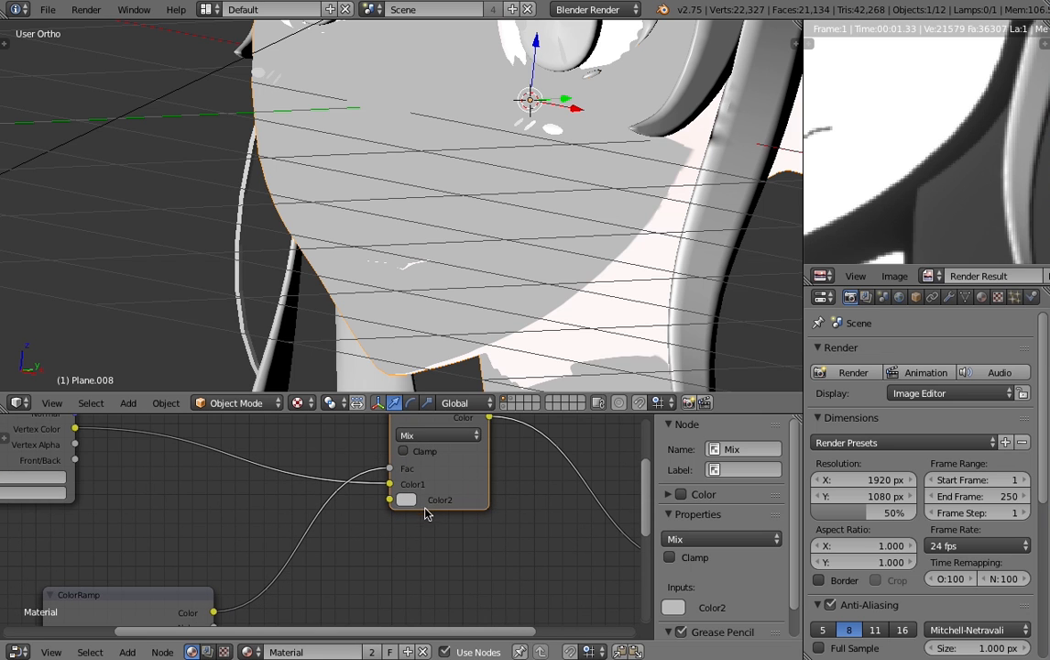
pyautogui.scroll(-3, 375, 541)
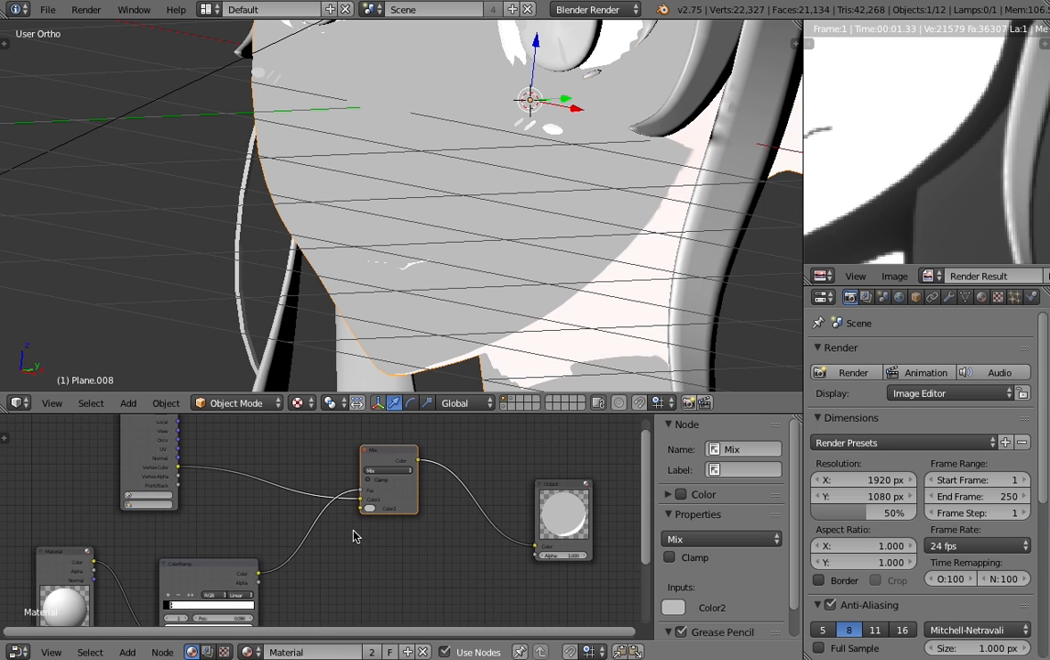
pyautogui.scroll(2, 366, 515)
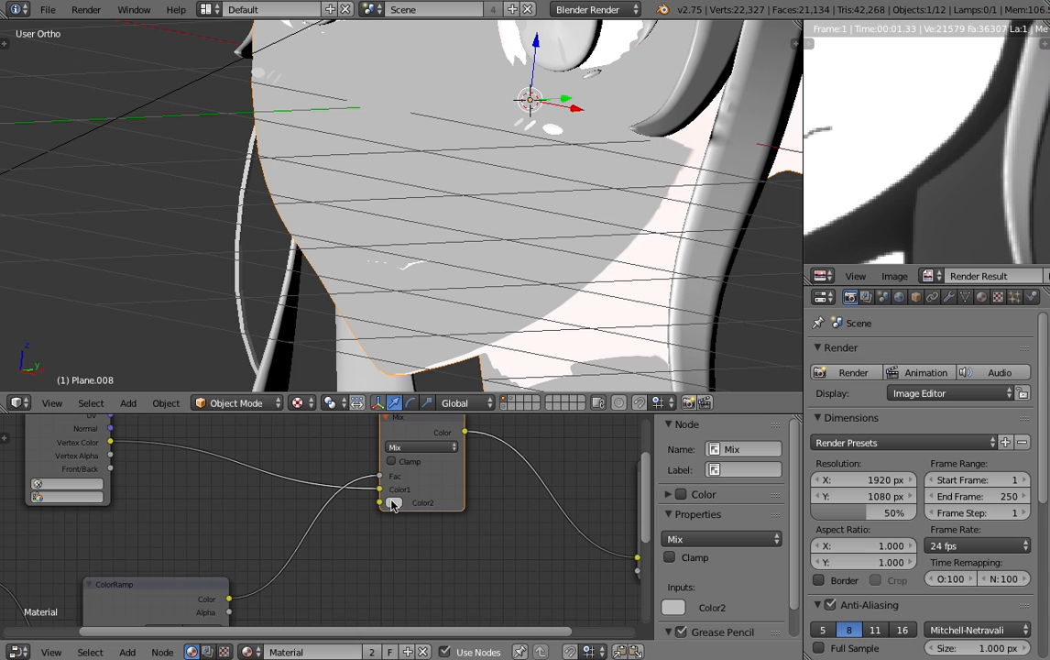
pyautogui.scroll(-3, 392, 503)
pyautogui.scroll(2, 431, 488)
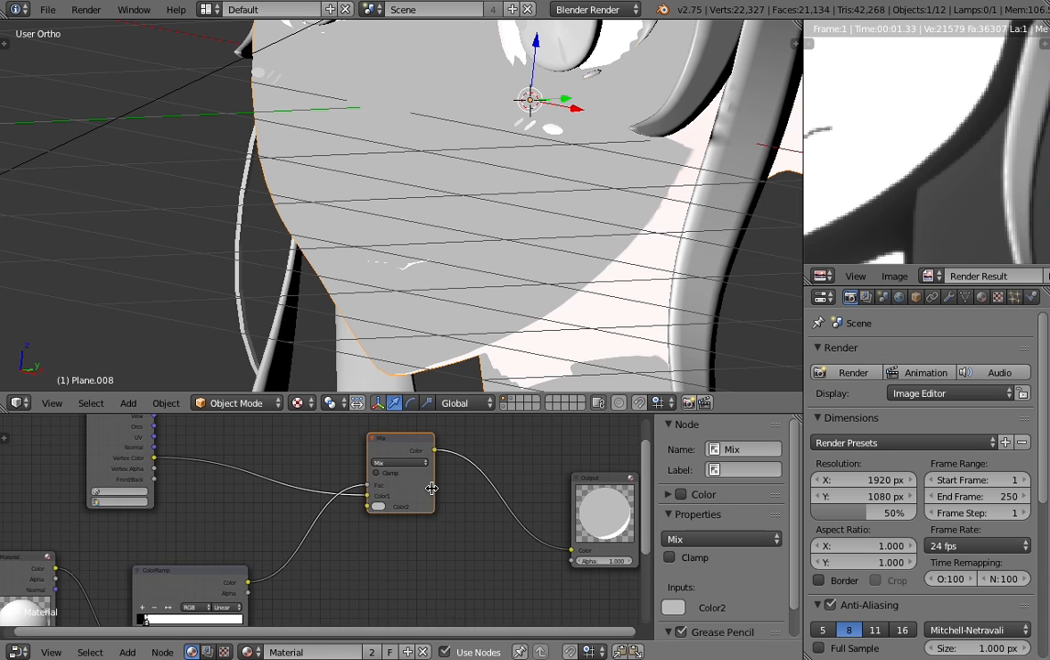
pyautogui.scroll(-1, 426, 490)
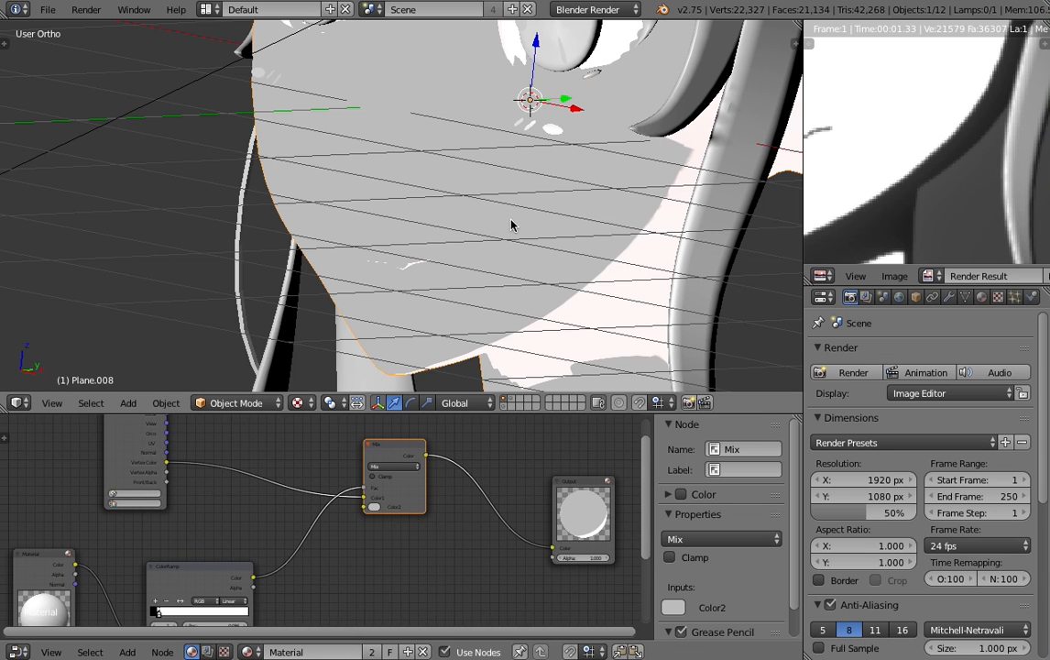
pyautogui.scroll(4, 394, 491)
pyautogui.click(413, 497)
pyautogui.moveTo(458, 333); pyautogui.dragTo(463, 356)
# - Examine how the salmon and light areas fall across the face and how the Mix node's inputs are linked
pyautogui.scroll(-3, 339, 515)
pyautogui.scroll(-1, 396, 500)
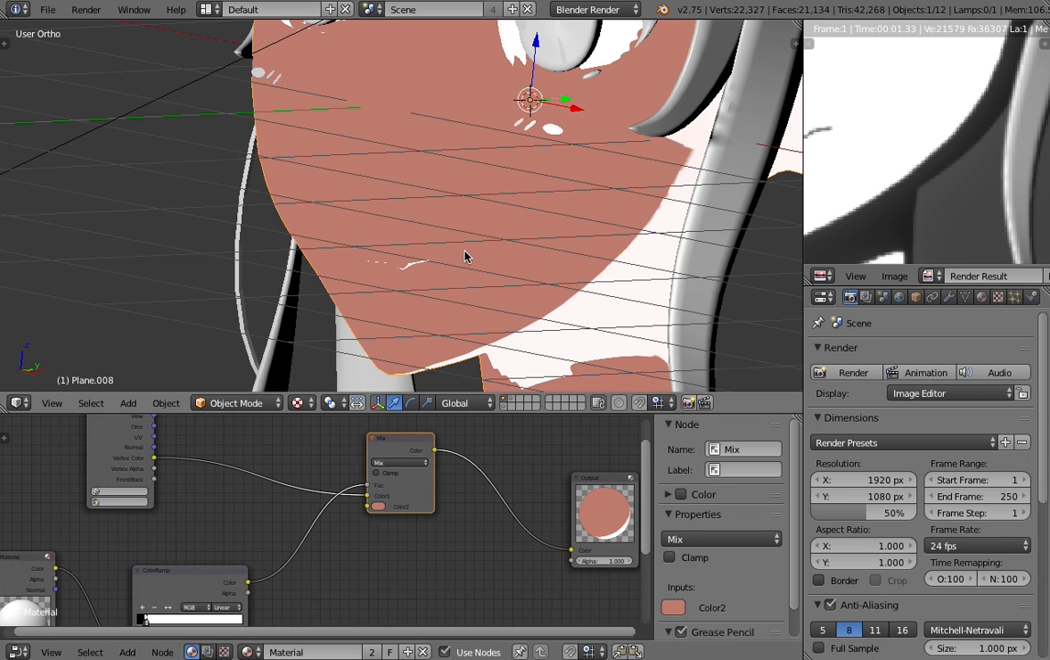
pyautogui.scroll(-4, 463, 260)
pyautogui.scroll(1, 491, 226)
pyautogui.moveTo(250, 540); pyautogui.dragTo(277, 508, button='middle')
pyautogui.scroll(7, 401, 456)
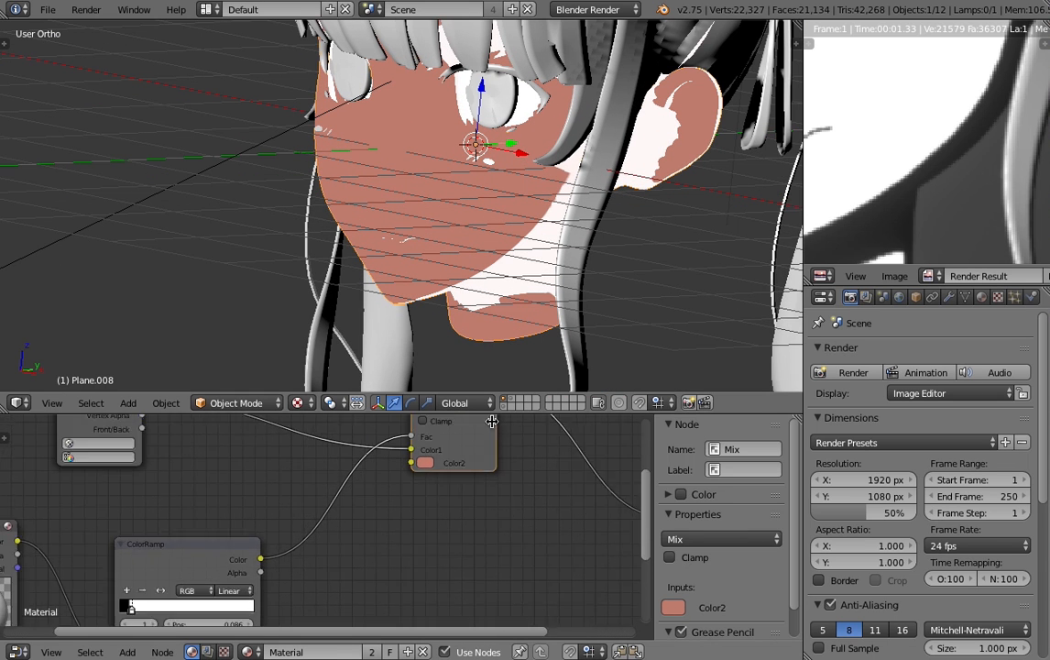
pyautogui.moveTo(490, 479); pyautogui.dragTo(441, 546, button='middle')
pyautogui.scroll(-4, 269, 539)
pyautogui.moveTo(182, 560); pyautogui.dragTo(218, 514, button='middle')
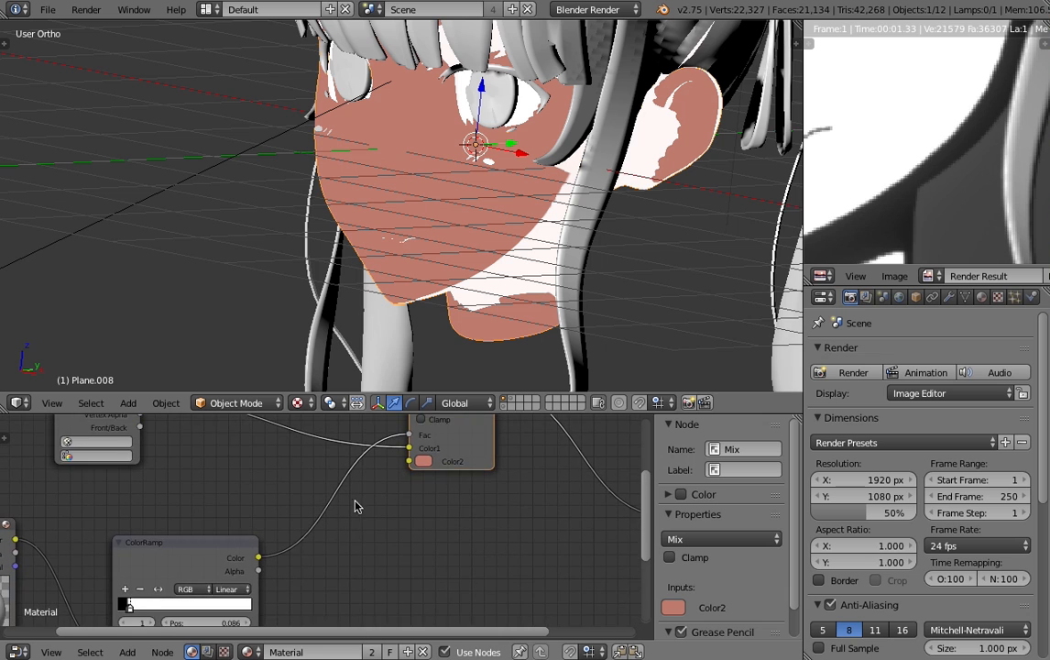
pyautogui.moveTo(356, 502); pyautogui.dragTo(285, 535, button='middle')
pyautogui.scroll(2, 400, 514)
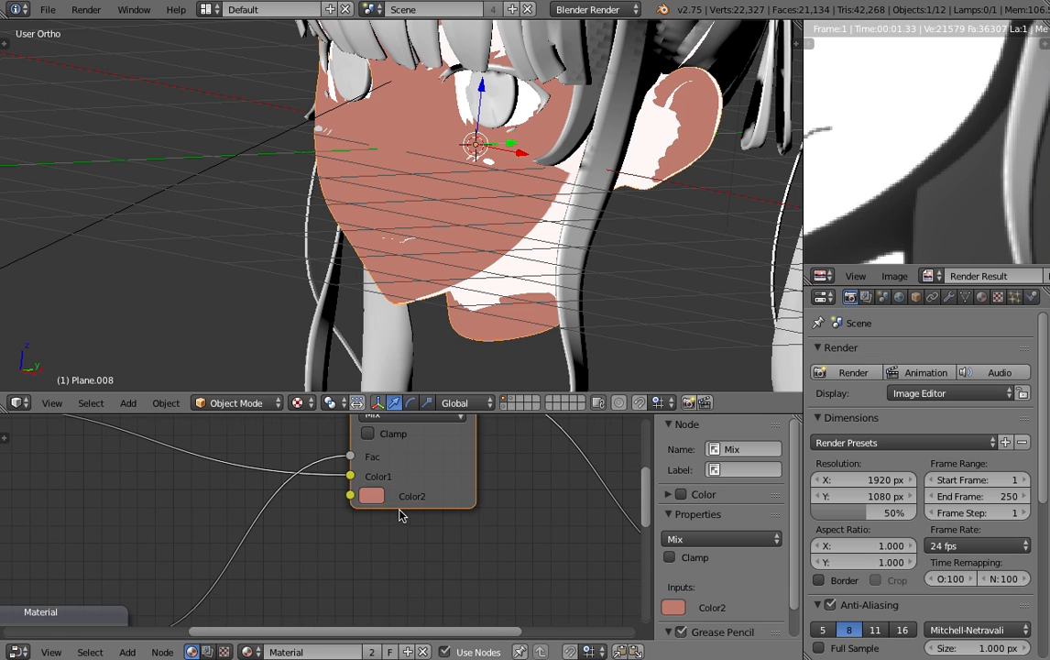
pyautogui.moveTo(323, 536); pyautogui.dragTo(300, 535, button='middle')
pyautogui.scroll(-1, 218, 586)
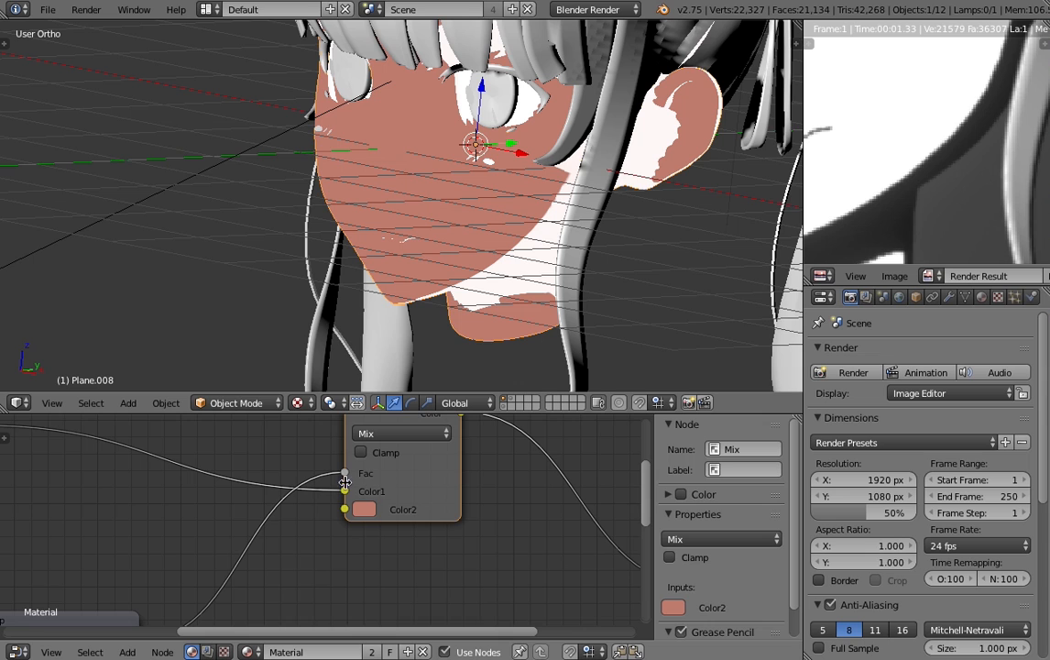
pyautogui.scroll(4, 513, 253)
pyautogui.scroll(-5, 487, 272)
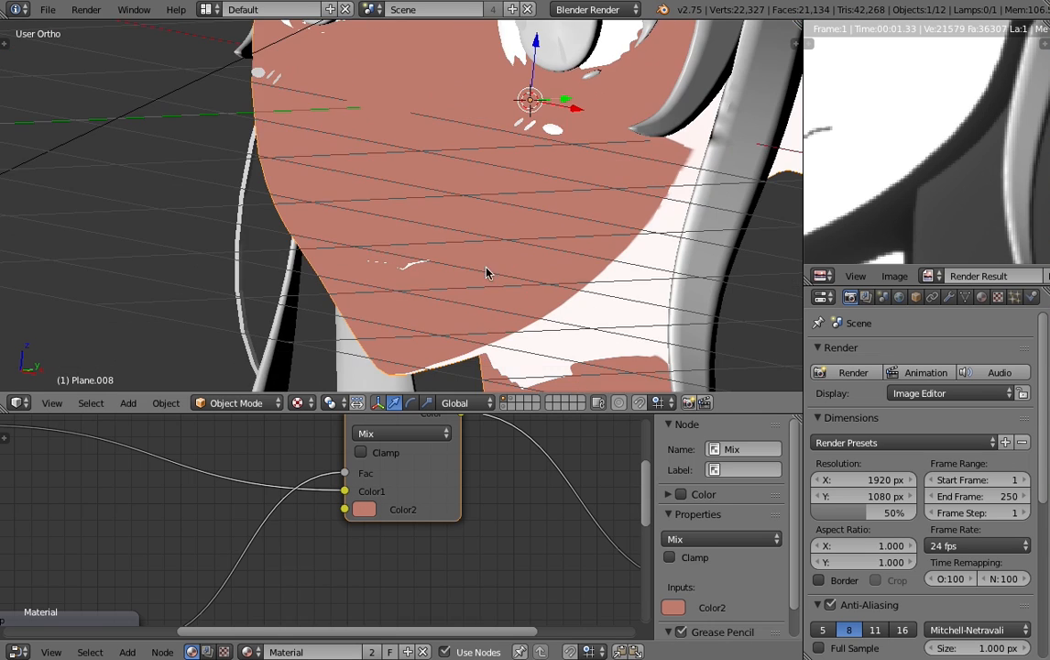
pyautogui.scroll(3, 464, 268)
pyautogui.scroll(-2, 443, 307)
pyautogui.scroll(-7, 275, 486)
pyautogui.moveTo(293, 495); pyautogui.dragTo(378, 493, button='middle')
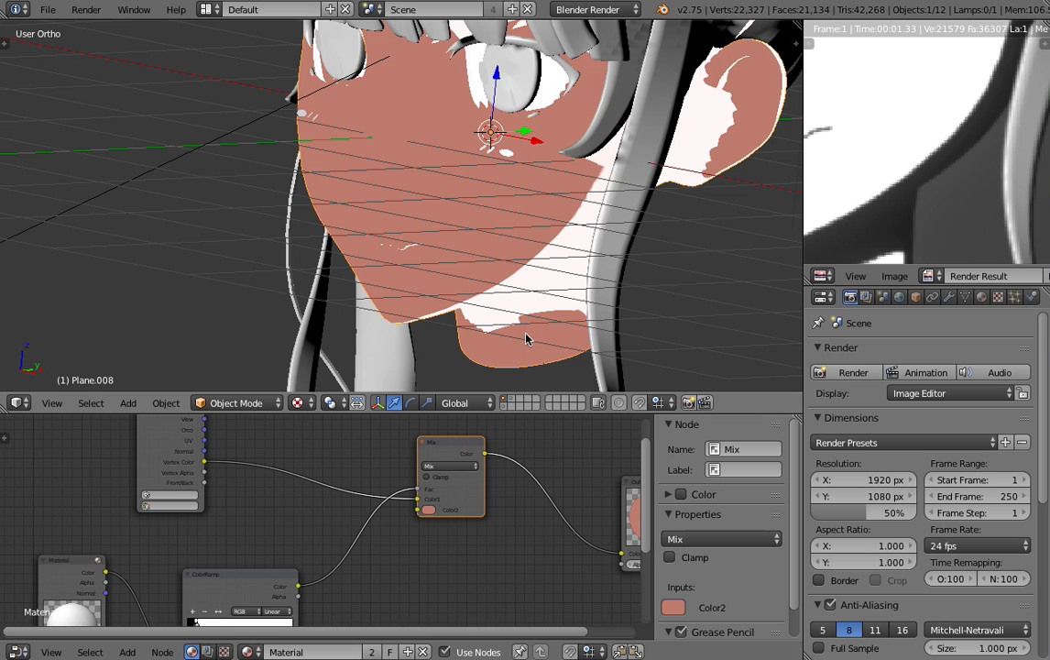
# - Invert the ColorRamp by making the stop at 0.086 black and the stop at 0.073 white
pyautogui.moveTo(283, 549); pyautogui.dragTo(322, 490, button='middle')
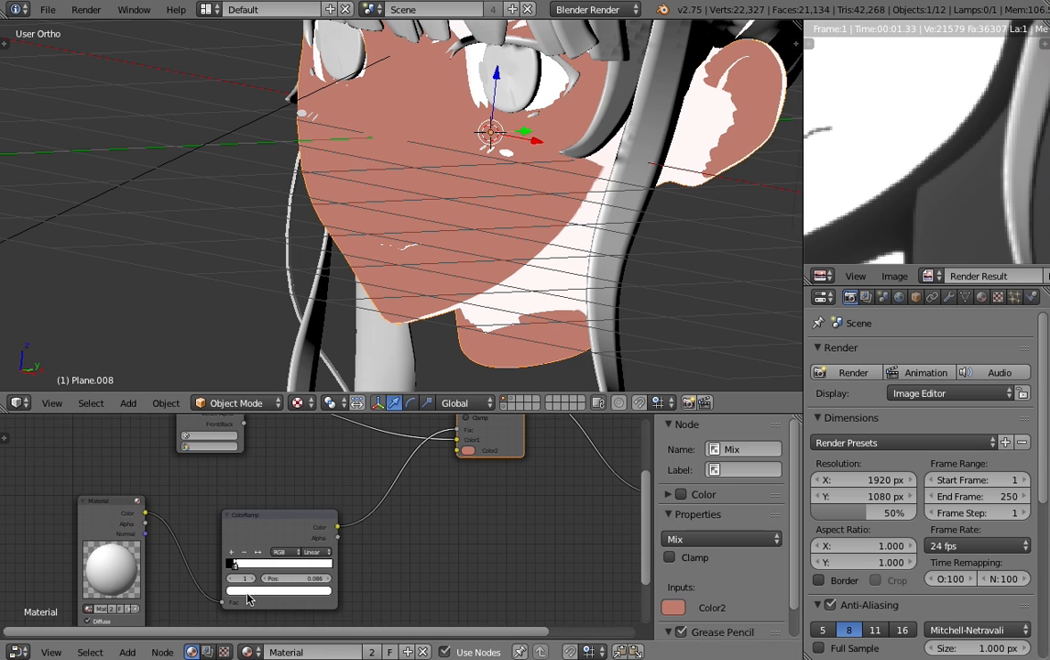
pyautogui.click(247, 591)
pyautogui.moveTo(307, 495); pyautogui.dragTo(309, 523)
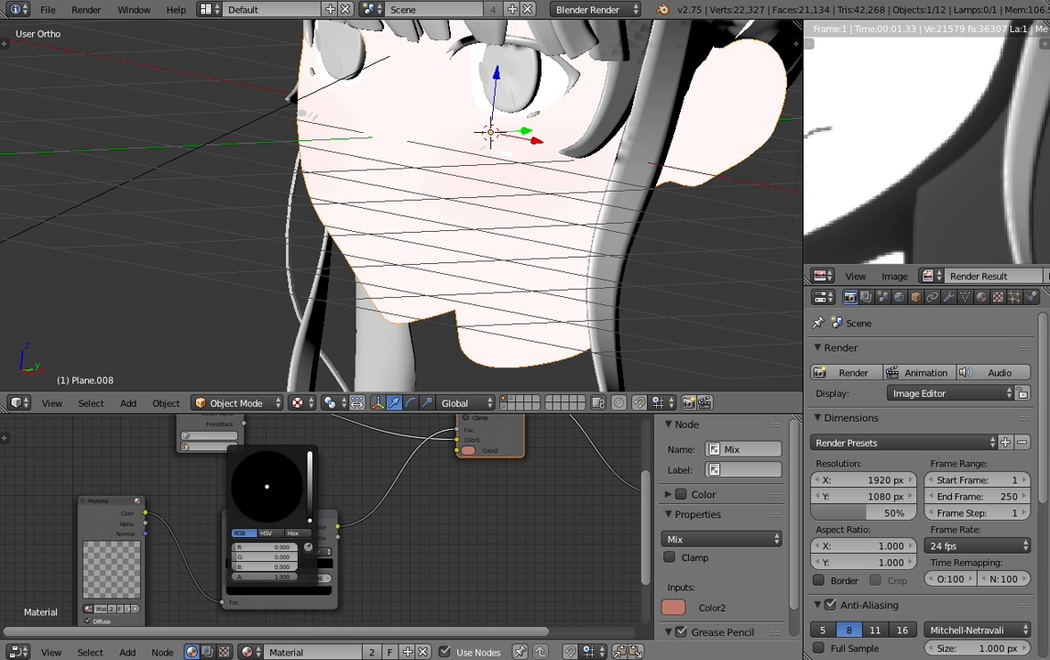
pyautogui.click(240, 570)
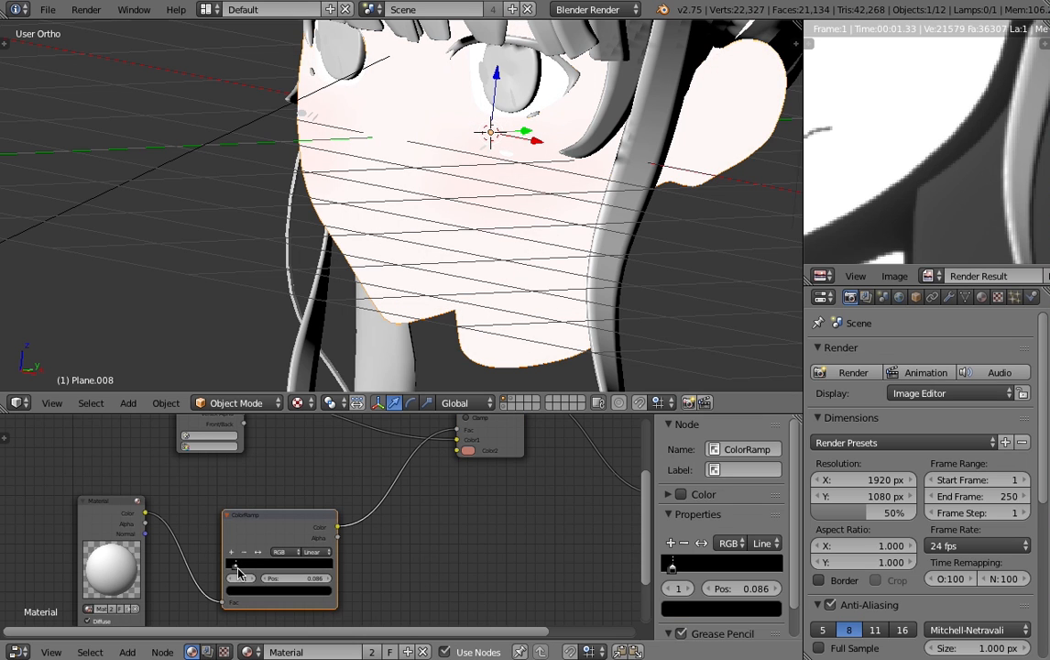
pyautogui.click(249, 591)
pyautogui.moveTo(310, 501)
pyautogui.mouseDown()
pyautogui.moveTo(309, 485)
pyautogui.moveTo(309, 527)
pyautogui.mouseUp()
pyautogui.click(256, 591)
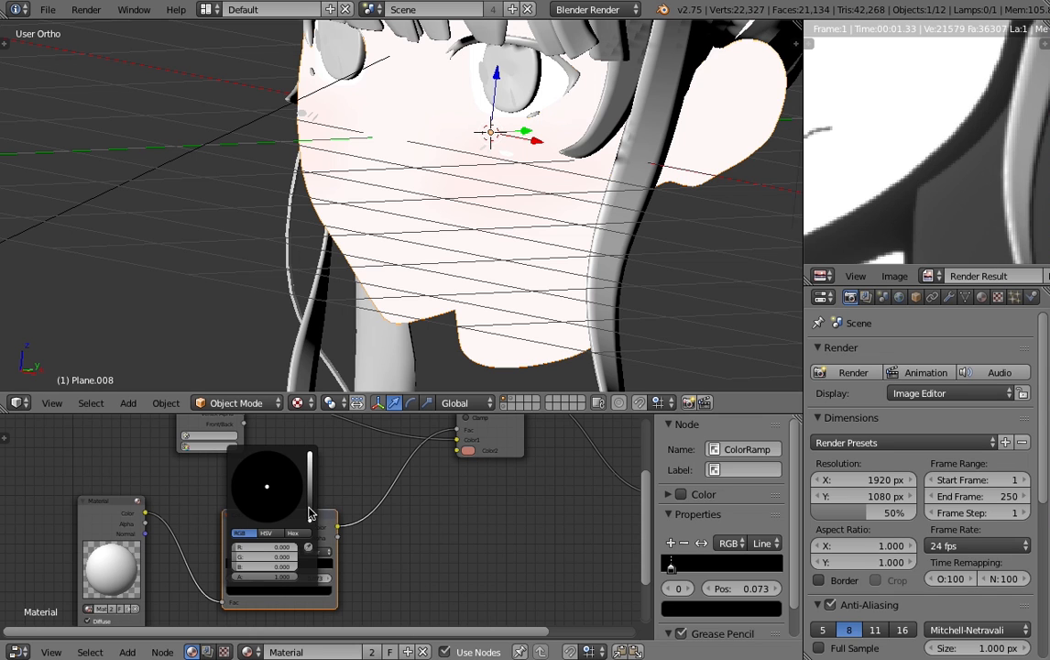
pyautogui.moveTo(310, 514); pyautogui.dragTo(310, 453)
# - Set the Mix node's blend mode to Multiply
pyautogui.scroll(1, 422, 539)
pyautogui.moveTo(422, 537); pyautogui.dragTo(274, 649, button='middle')
pyautogui.scroll(2, 325, 555)
pyautogui.moveTo(328, 544); pyautogui.dragTo(389, 598, button='middle')
pyautogui.moveTo(351, 563); pyautogui.dragTo(410, 566, button='middle')
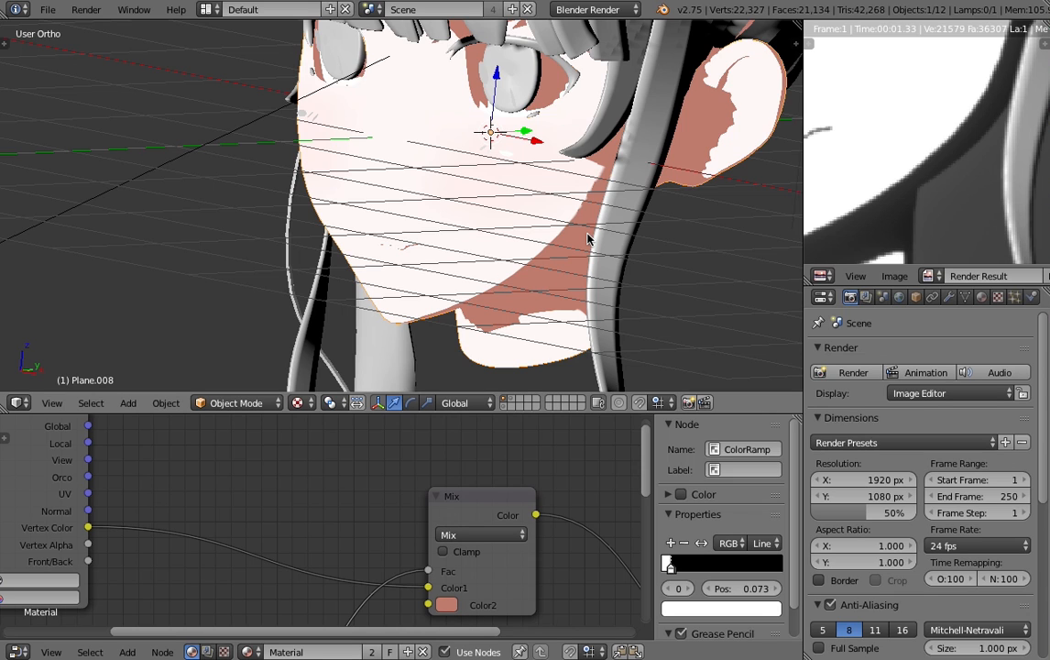
pyautogui.click(476, 534)
pyautogui.click(475, 484)
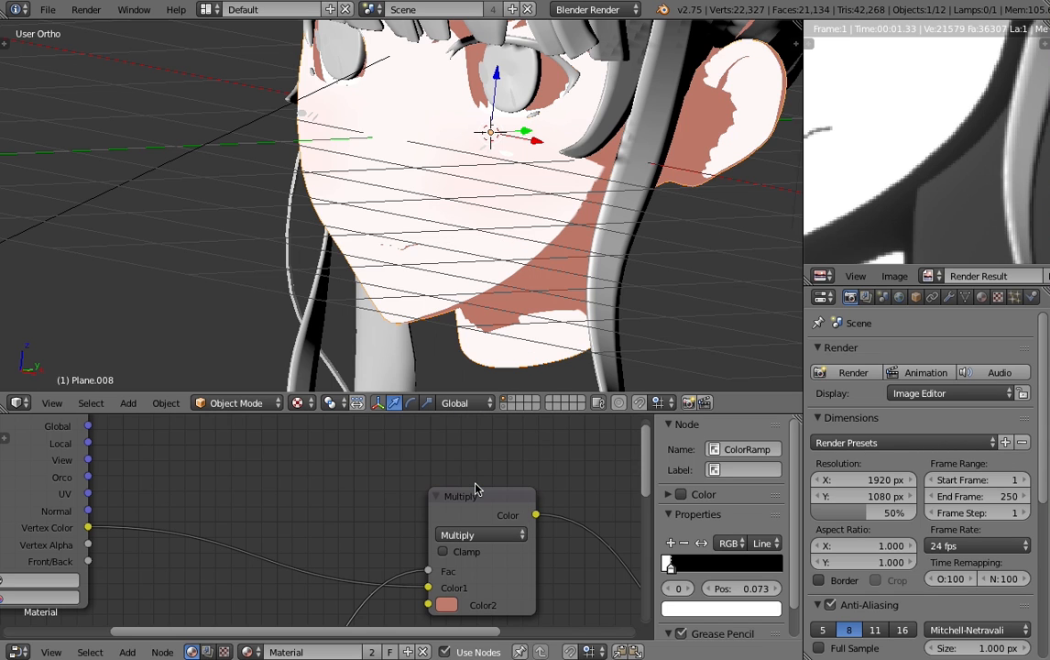
pyautogui.moveTo(468, 554); pyautogui.dragTo(450, 529, button='middle')
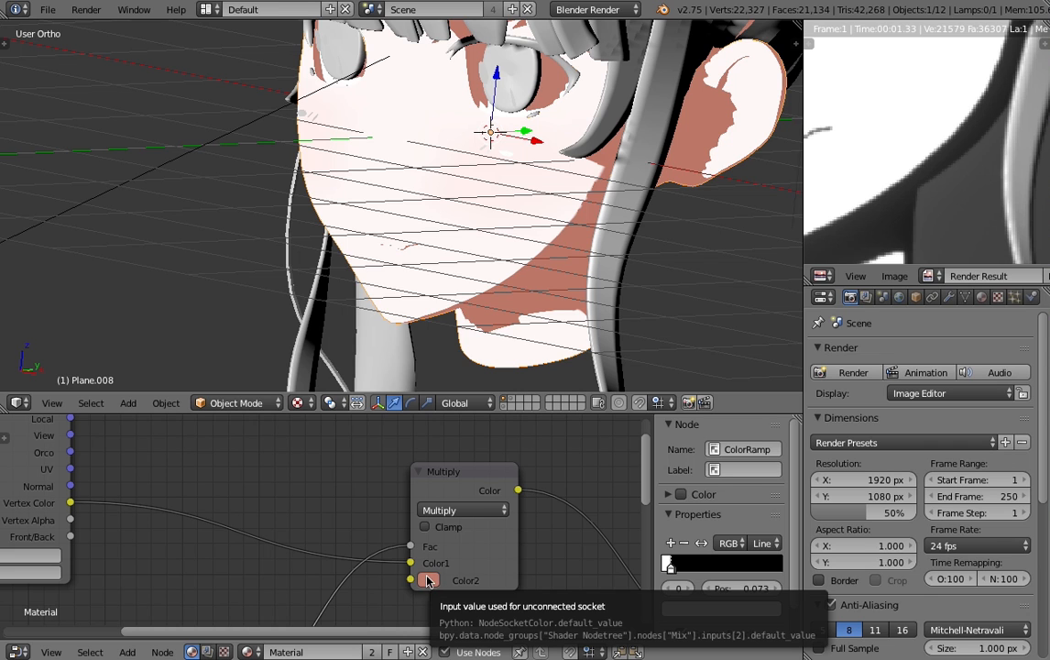
# - Assign the Col vertex color layer to the Geometry node
pyautogui.scroll(-2, 430, 248)
pyautogui.moveTo(82, 584); pyautogui.dragTo(132, 594, button='middle')
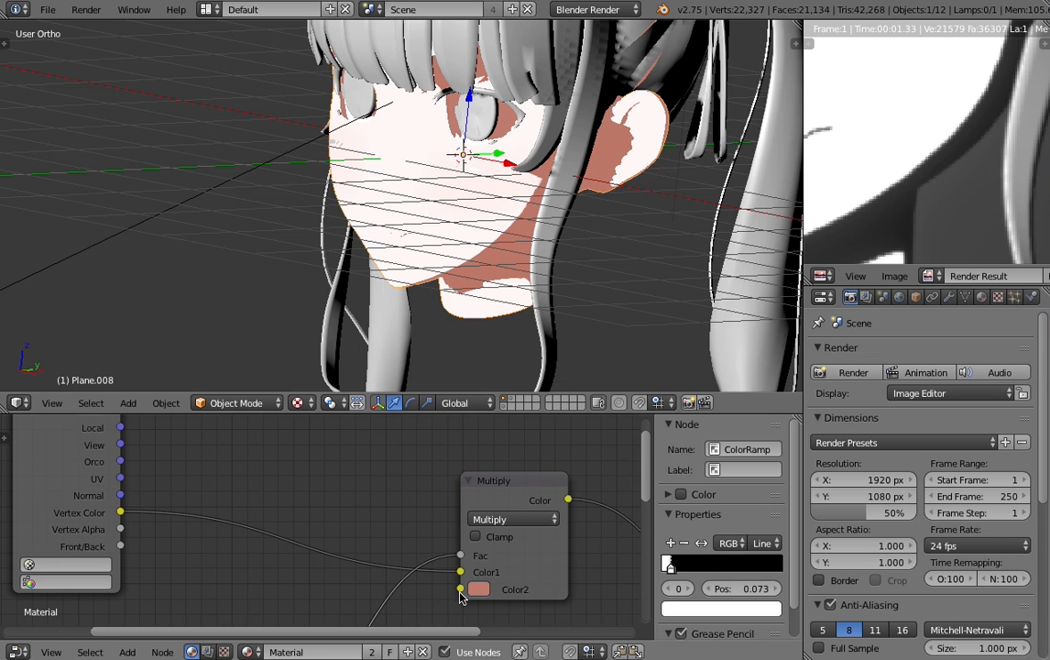
pyautogui.moveTo(519, 598); pyautogui.dragTo(459, 592, button='middle')
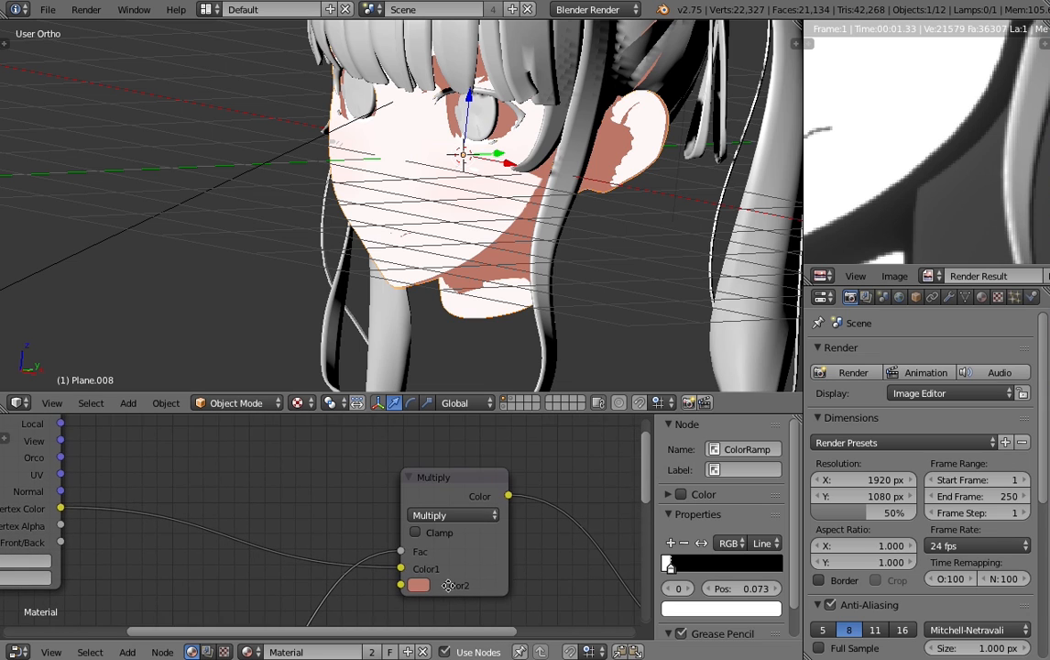
pyautogui.scroll(-1, 176, 484)
pyautogui.moveTo(149, 494); pyautogui.dragTo(311, 495, button='middle')
pyautogui.click(194, 572)
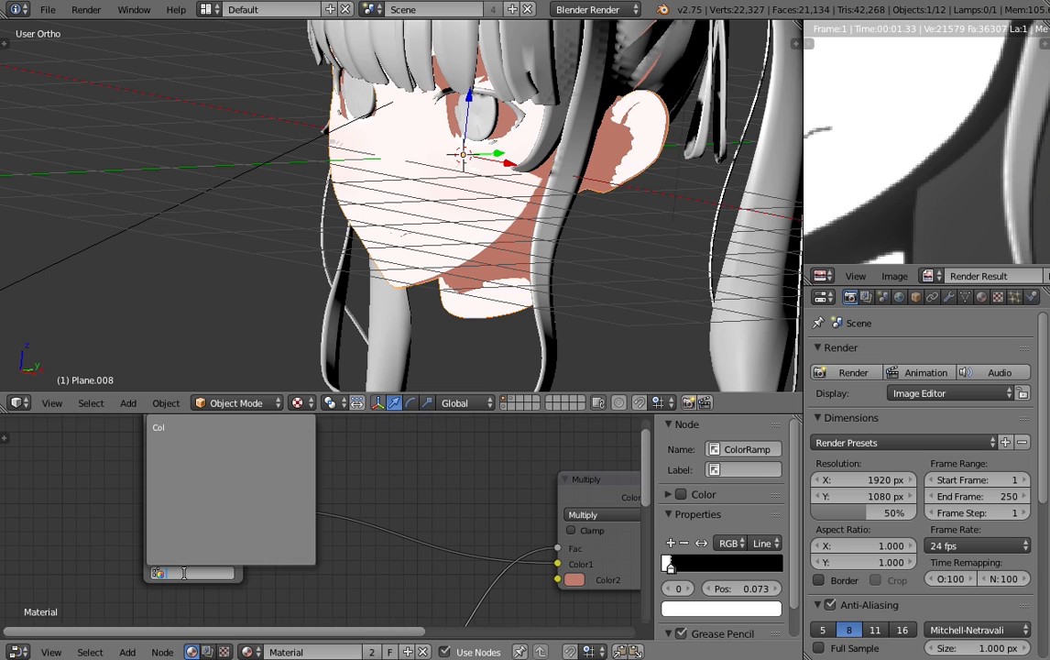
pyautogui.click(160, 426)
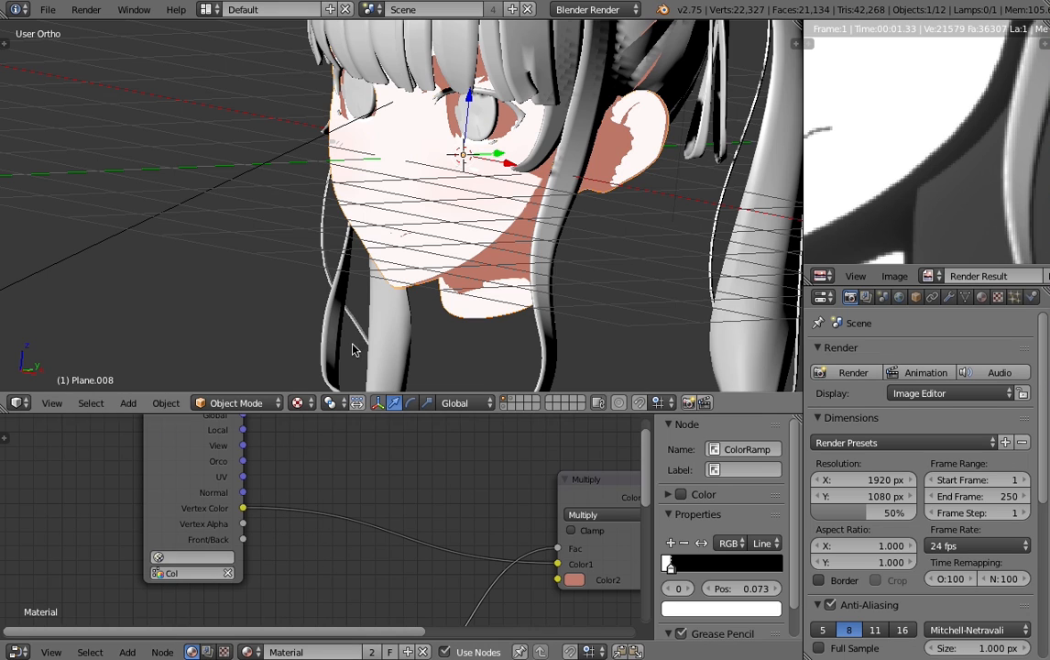
# - Switch the face mesh from Object Mode to Vertex Paint mode
pyautogui.click(219, 403)
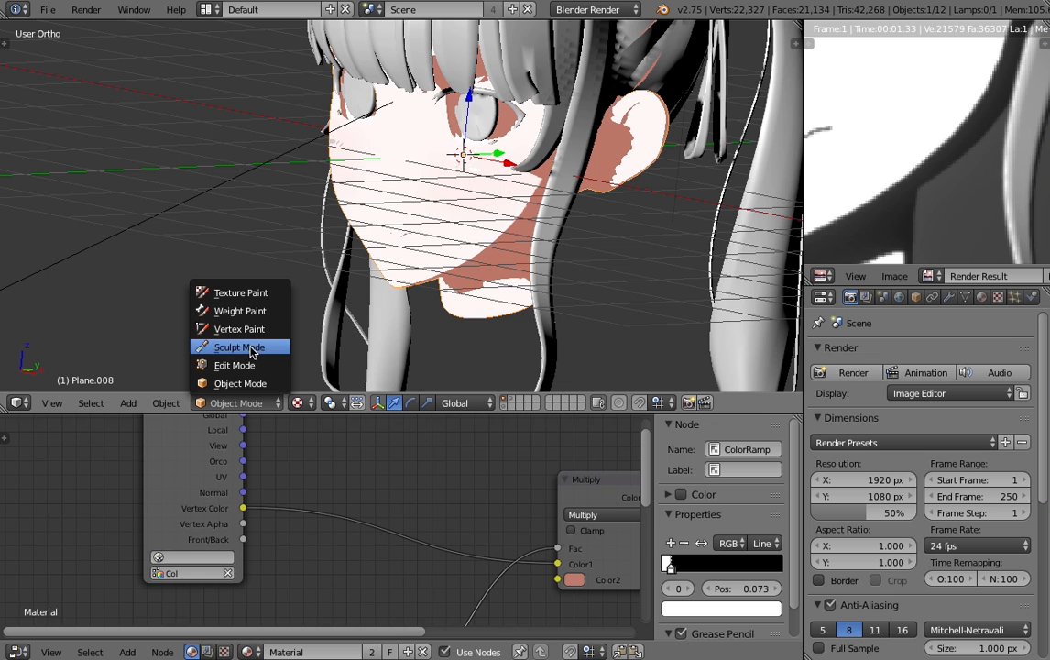
pyautogui.click(236, 383)
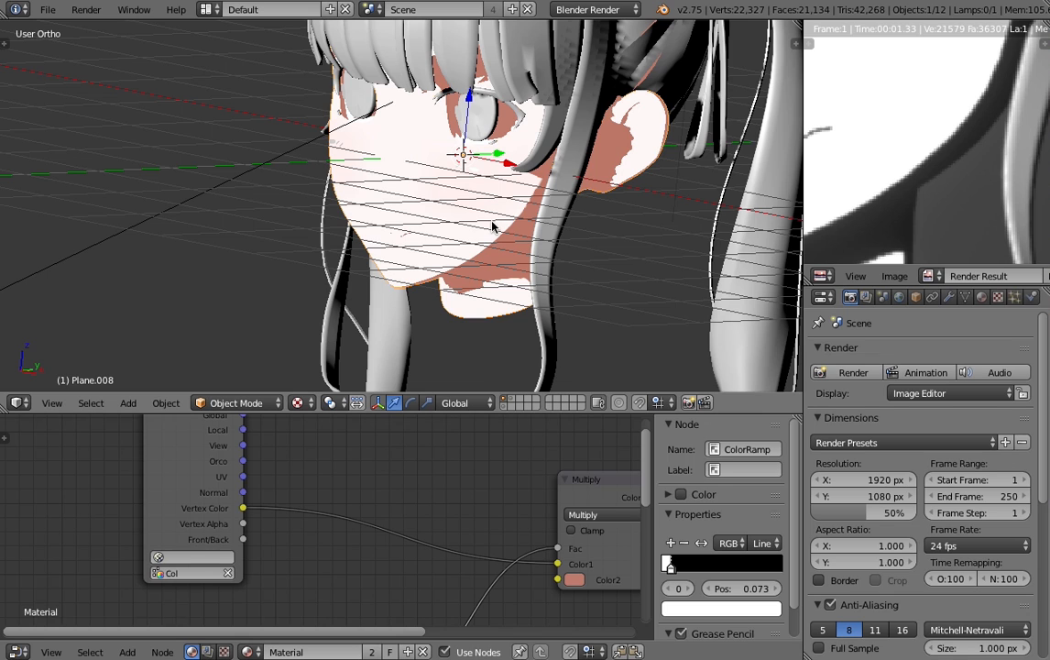
pyautogui.click(236, 404)
pyautogui.click(247, 329)
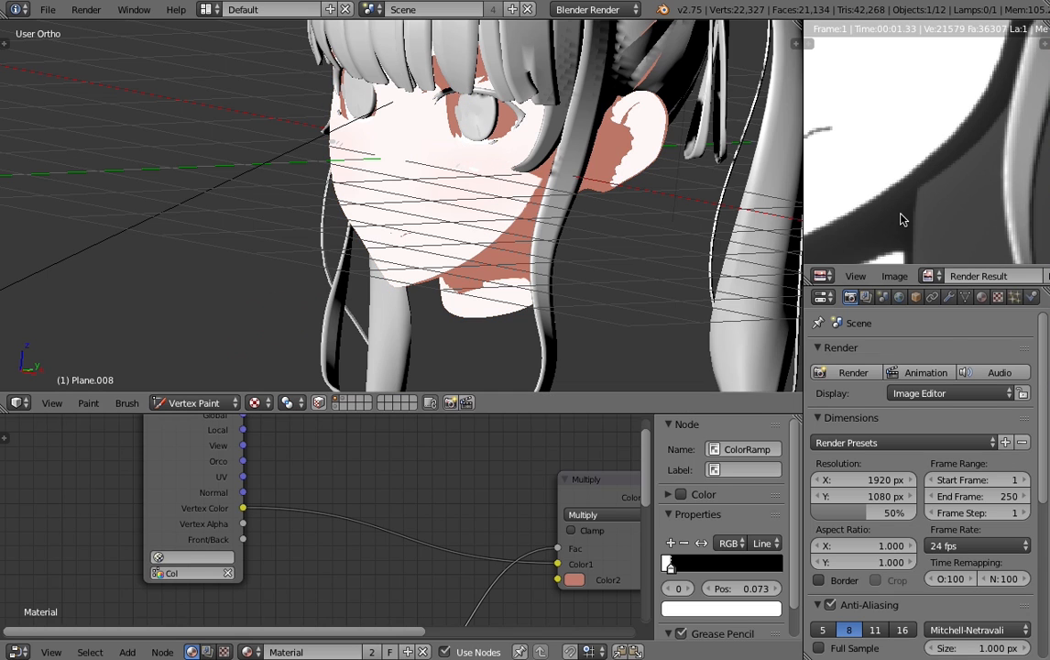
# - Display the col.png palette in the image editor with its color swatches in view
pyautogui.click(929, 276)
pyautogui.click(788, 299)
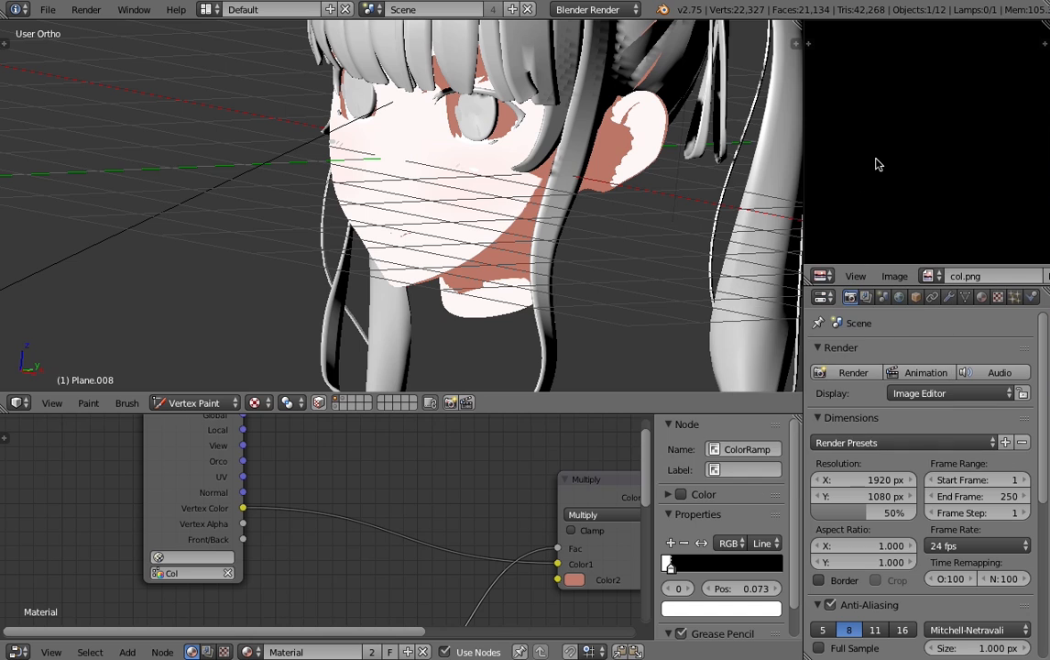
pyautogui.scroll(8, 930, 138)
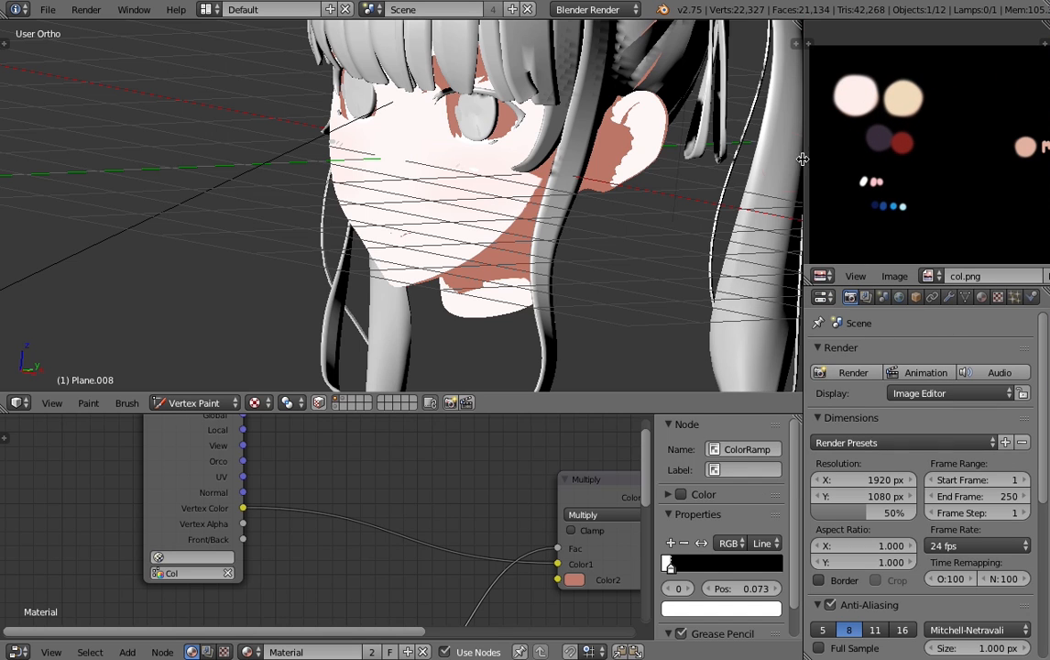
pyautogui.moveTo(1019, 160); pyautogui.dragTo(987, 159, button='middle')
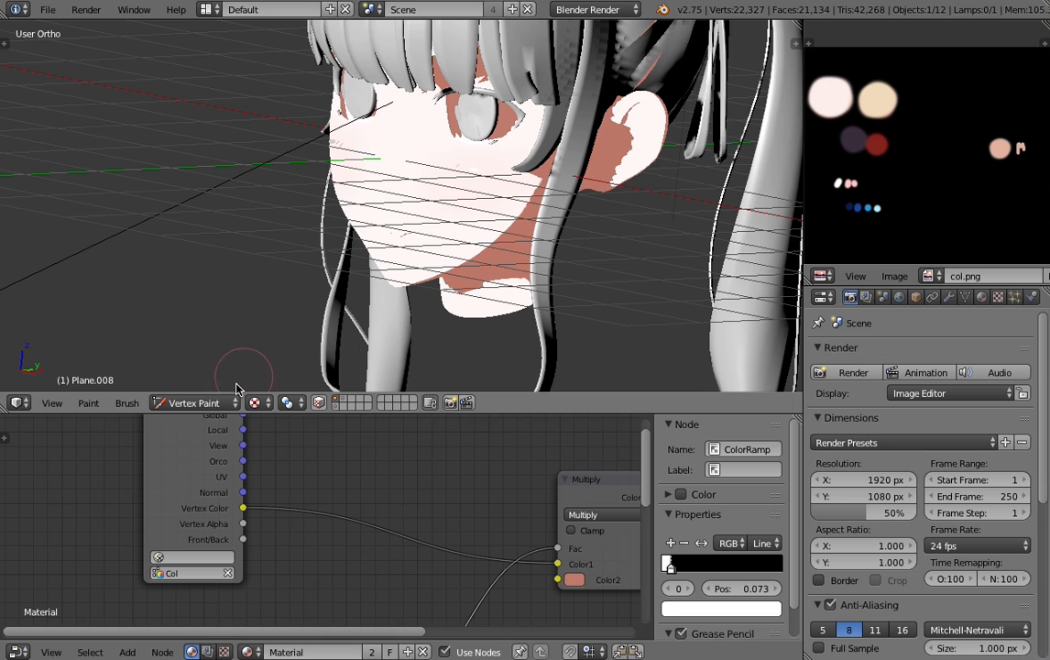
# - Show the brush settings and sample the palette's pale pink skin swatch as the brush color
pyautogui.click(216, 402)
pyautogui.click(5, 44)
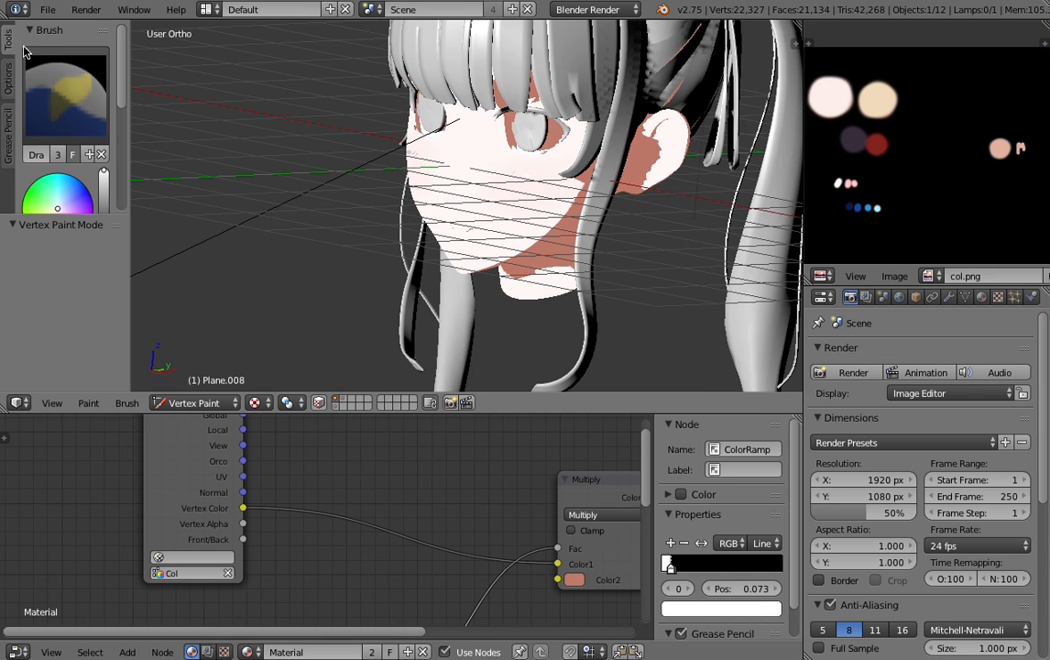
pyautogui.moveTo(77, 213); pyautogui.dragTo(77, 335)
pyautogui.moveTo(62, 217)
pyautogui.mouseDown(button='middle')
pyautogui.moveTo(64, 161)
pyautogui.moveTo(66, 190)
pyautogui.mouseUp(button='middle')
pyautogui.click(87, 233)
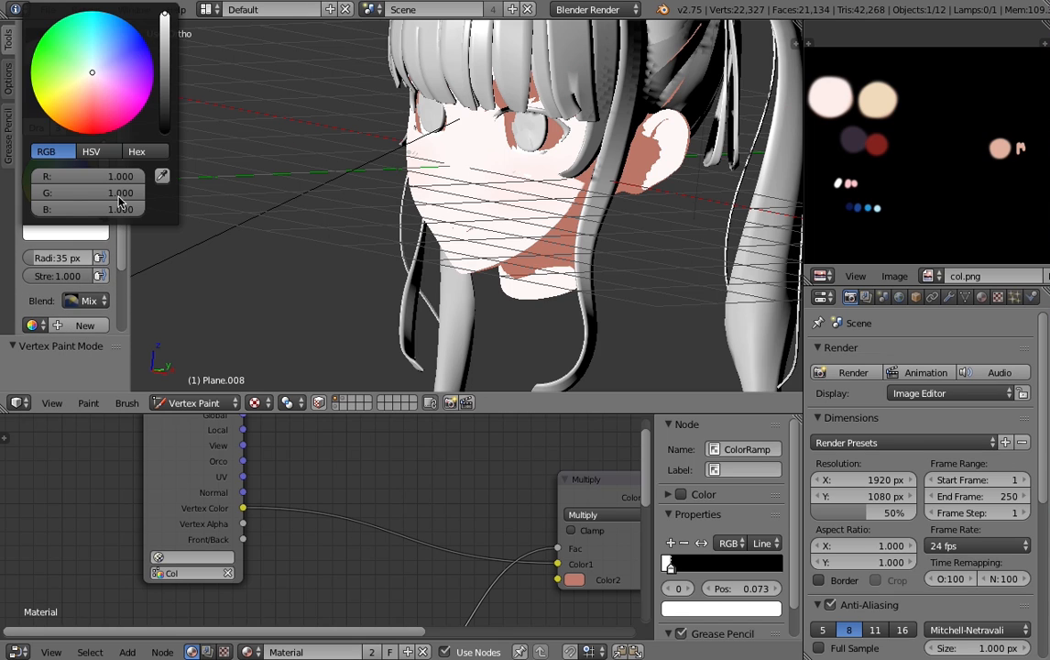
pyautogui.click(164, 154)
pyautogui.click(832, 87)
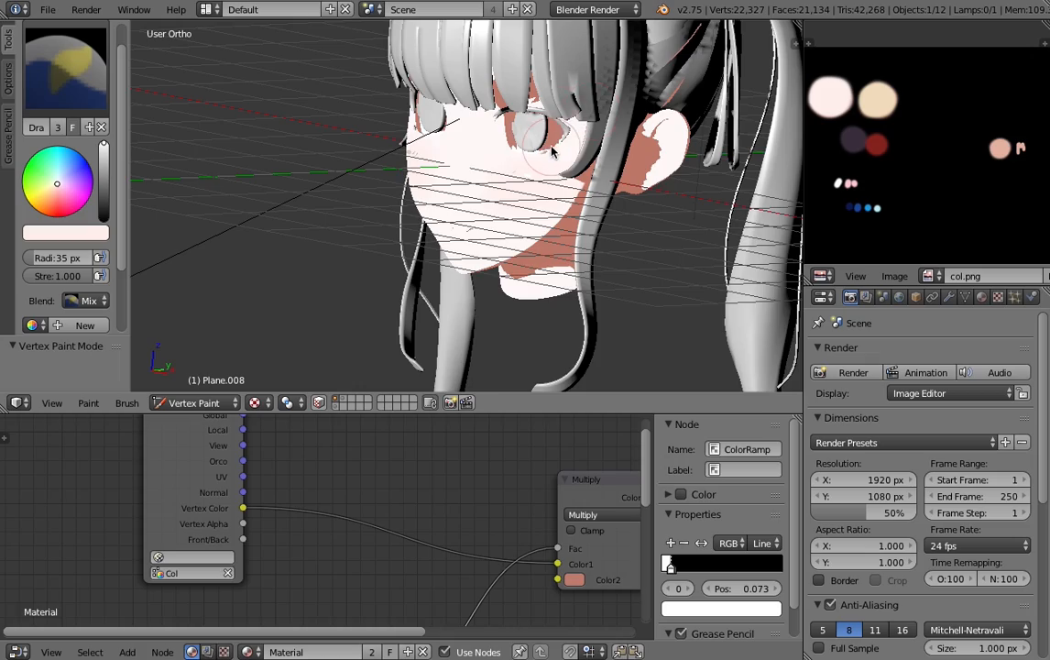
# - Display the head in wireframe and enlarge the vertex paint brush radius to 213 px
pyautogui.press('z')
pyautogui.press('f')
pyautogui.click(700, 167)
pyautogui.scroll(-5, 659, 166)
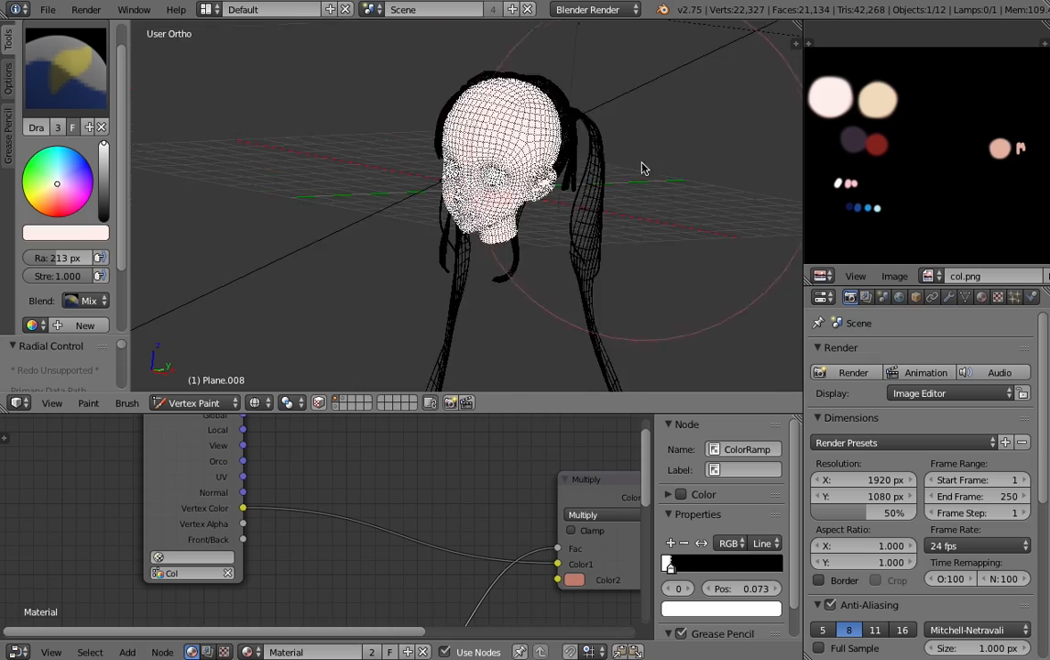
pyautogui.scroll(3, 604, 147)
pyautogui.moveTo(513, 156)
pyautogui.mouseDown(button='middle')
pyautogui.moveTo(555, 208)
pyautogui.moveTo(570, 194)
pyautogui.moveTo(530, 194)
pyautogui.moveTo(502, 212)
pyautogui.moveTo(492, 159)
pyautogui.mouseUp(button='middle')
pyautogui.scroll(2, 492, 160)
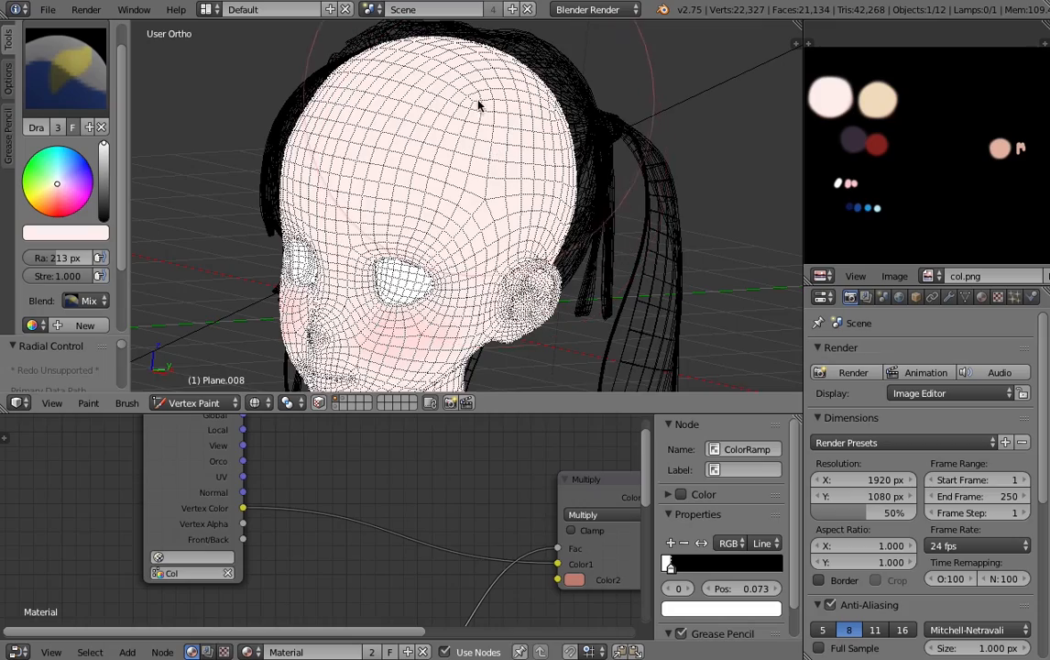
pyautogui.scroll(2, 480, 98)
pyautogui.scroll(-5, 621, 215)
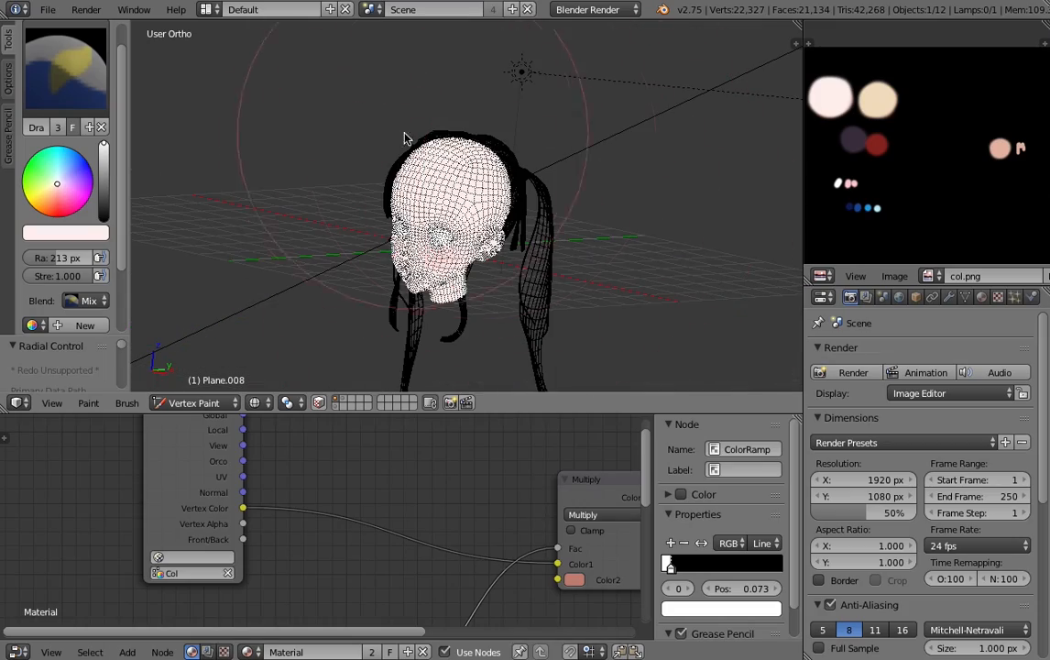
# - Try covering the face's vertex colors with the pale pink brush and undo the painting
pyautogui.moveTo(406, 135); pyautogui.dragTo(436, 341, button='middle')
pyautogui.scroll(6, 396, 298)
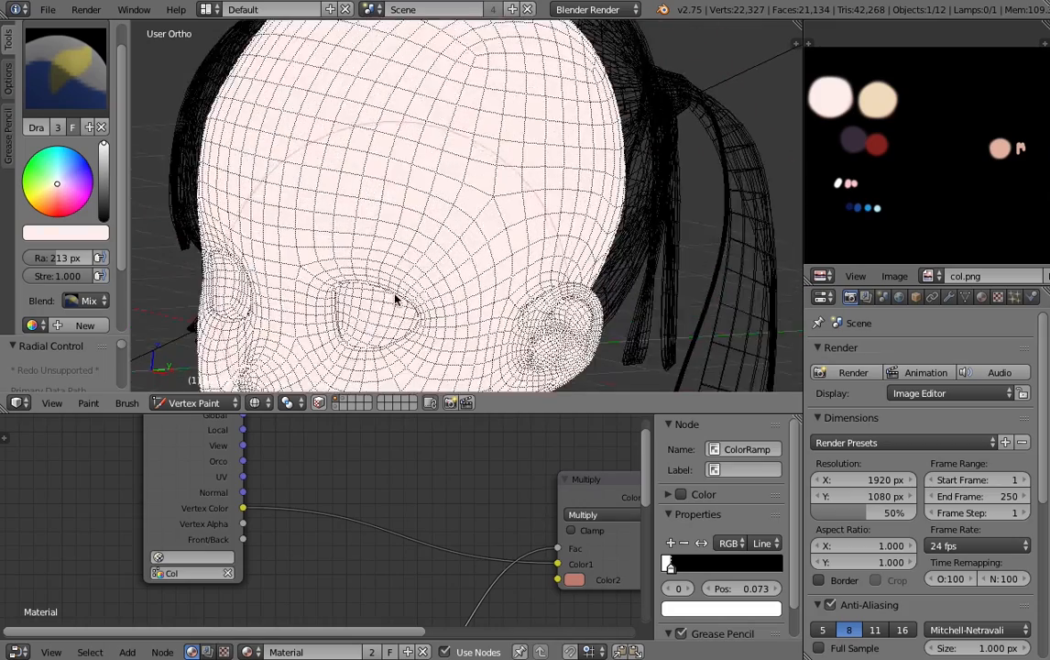
pyautogui.moveTo(397, 191); pyautogui.dragTo(394, 206, button='middle')
pyautogui.scroll(7, 543, 188)
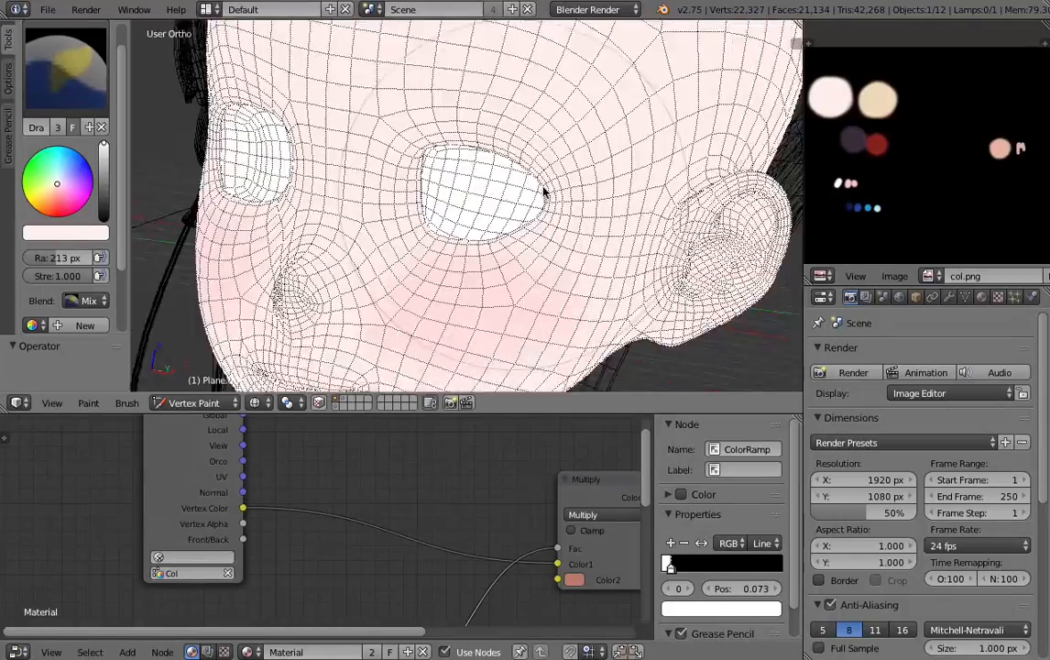
pyautogui.scroll(6, 560, 197)
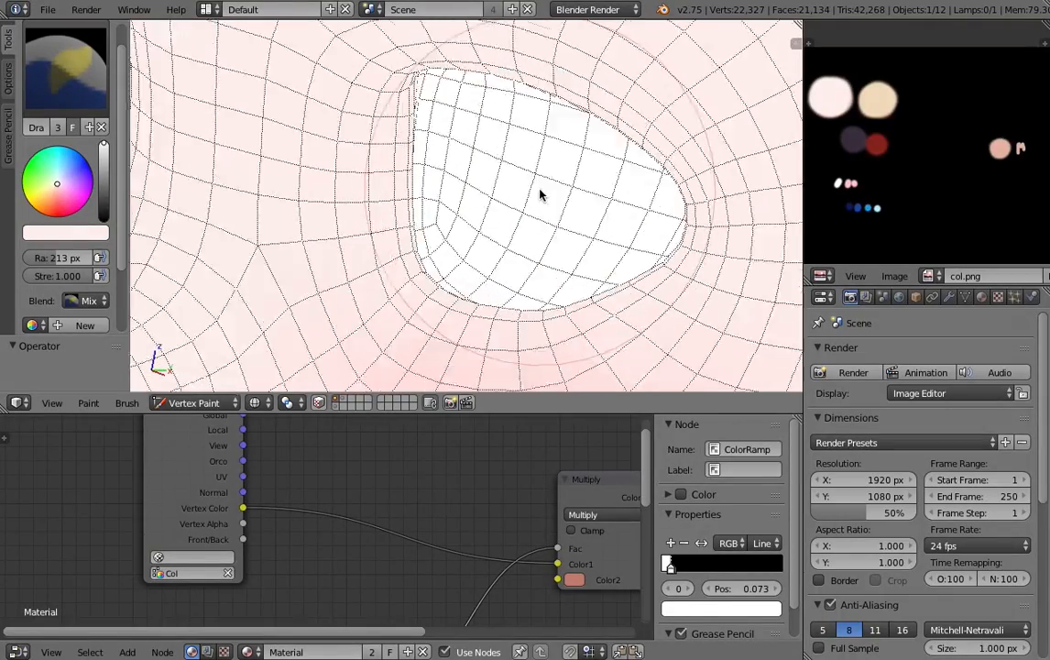
pyautogui.scroll(-3, 536, 158)
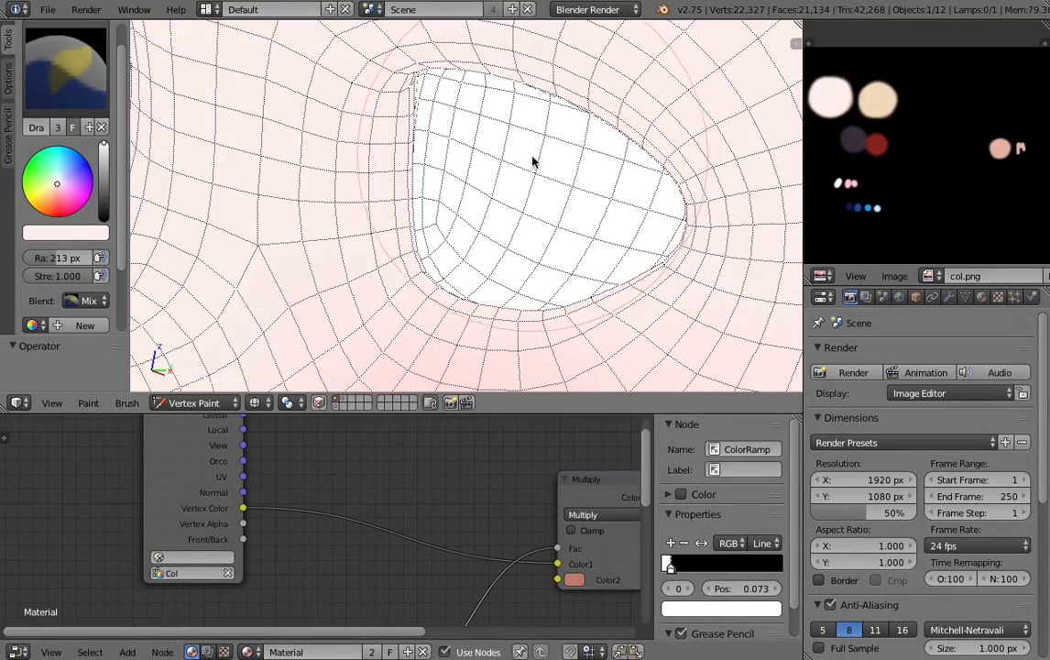
pyautogui.scroll(-8, 509, 160)
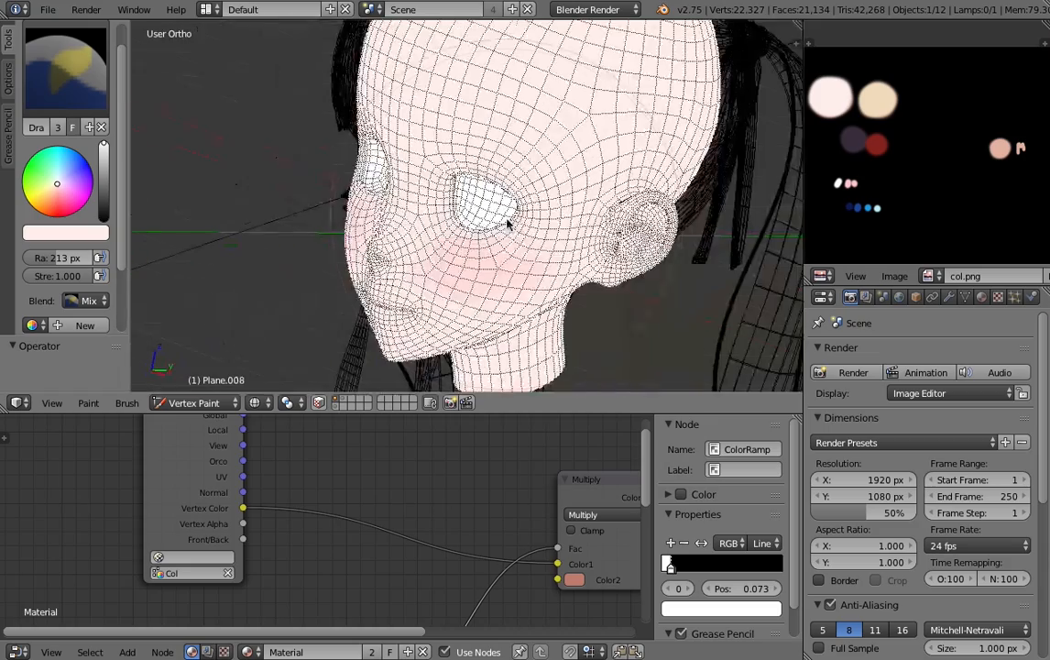
pyautogui.moveTo(511, 215); pyautogui.dragTo(272, 220, button='middle')
# - Set the brush color to a saturated red and its strength to 0.184
pyautogui.scroll(2, 272, 220)
pyautogui.scroll(1, 36, 203)
pyautogui.moveTo(55, 222); pyautogui.dragTo(55, 236)
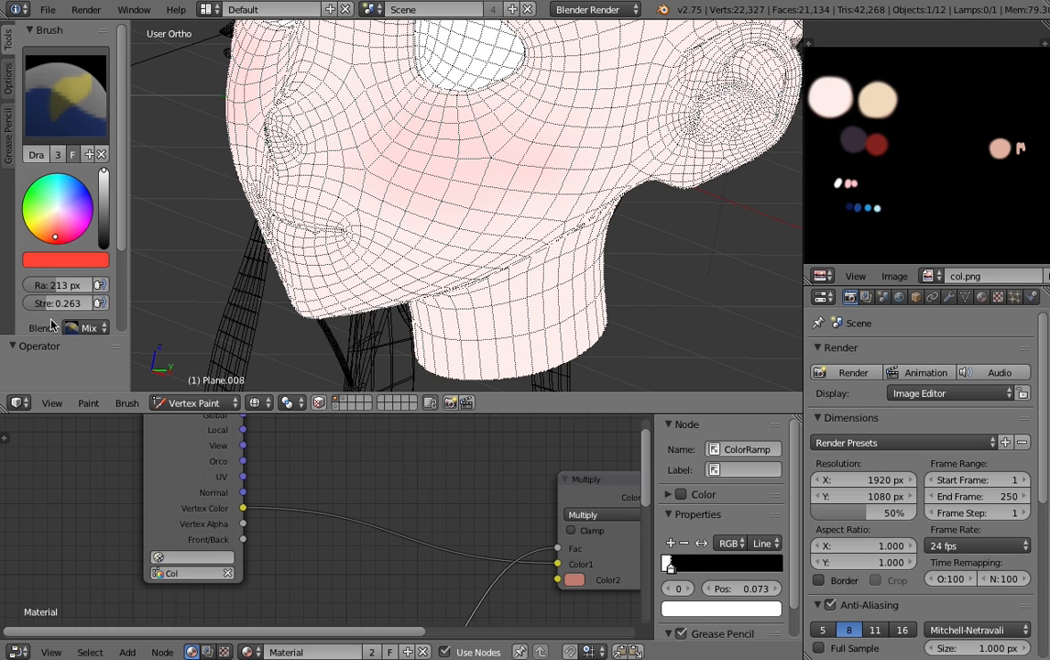
pyautogui.moveTo(55, 303); pyautogui.dragTo(53, 308)
pyautogui.scroll(3, 464, 183)
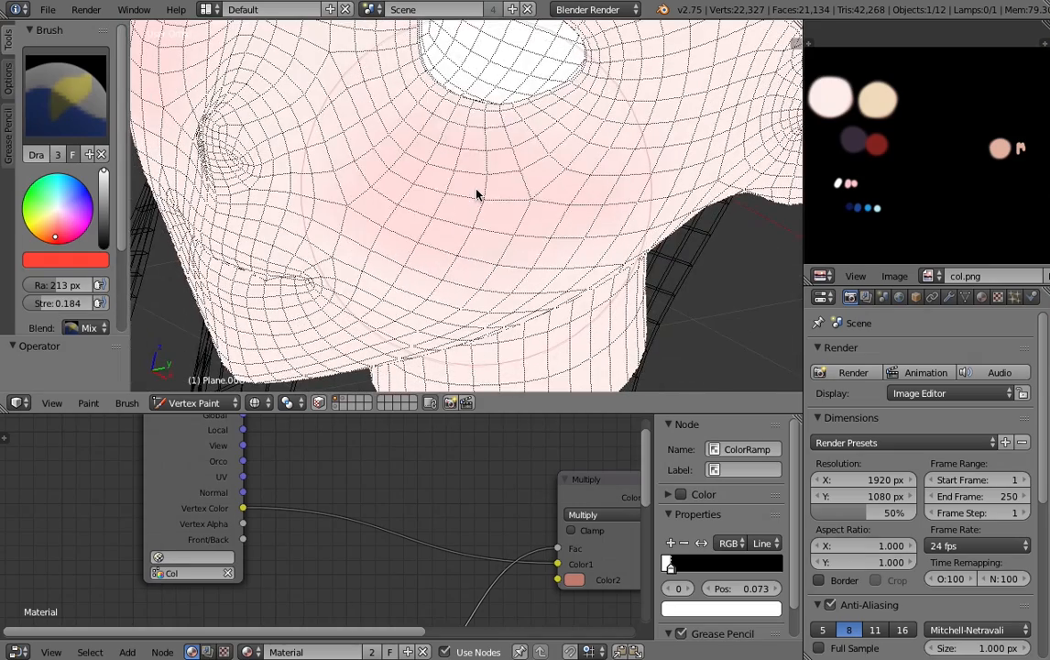
# - Try brushing red blush strokes onto the cheek and undo the strokes
pyautogui.moveTo(476, 189); pyautogui.dragTo(489, 210)
pyautogui.moveTo(488, 210); pyautogui.dragTo(547, 189, button='middle')
pyautogui.moveTo(552, 133); pyautogui.dragTo(552, 125)
pyautogui.scroll(-4, 552, 125)
pyautogui.moveTo(553, 126)
pyautogui.mouseDown(button='middle')
pyautogui.moveTo(468, 250)
pyautogui.moveTo(485, 235)
pyautogui.mouseUp(button='middle')
pyautogui.hotkey('ctrl', 'z')
pyautogui.scroll(4, 536, 238)
pyautogui.click(558, 240)
pyautogui.hotkey('ctrl', 'z')
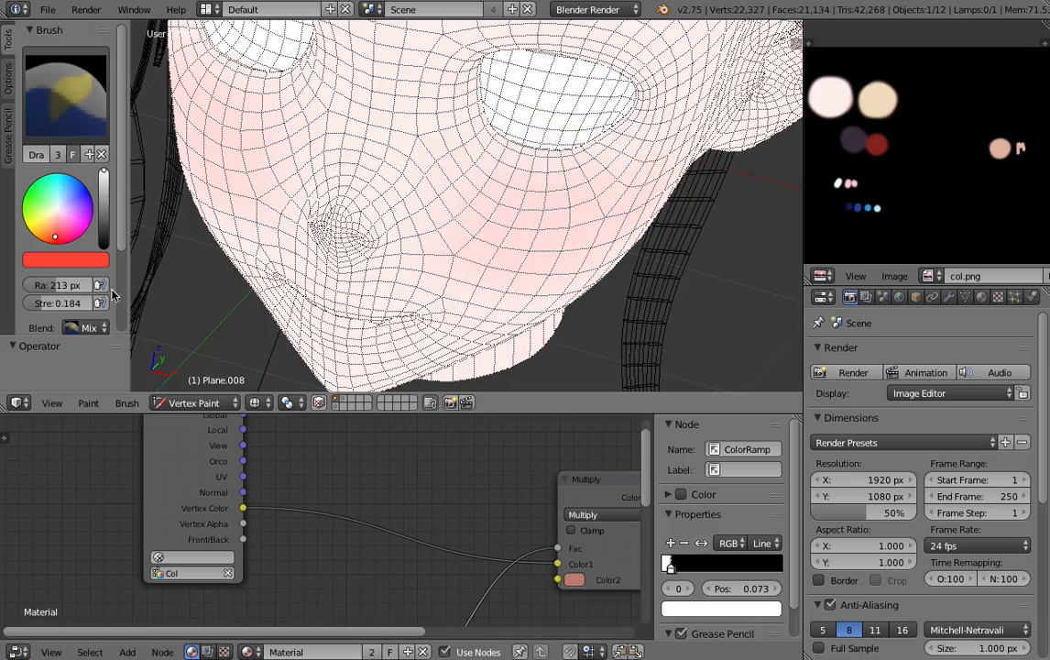
# - Lower the brush strength to 0.053 and lightly tint the cheeks and the jaw near the neck with red
pyautogui.moveTo(77, 303); pyautogui.dragTo(68, 303)
pyautogui.moveTo(347, 249); pyautogui.dragTo(336, 202, button='middle')
pyautogui.scroll(2, 337, 202)
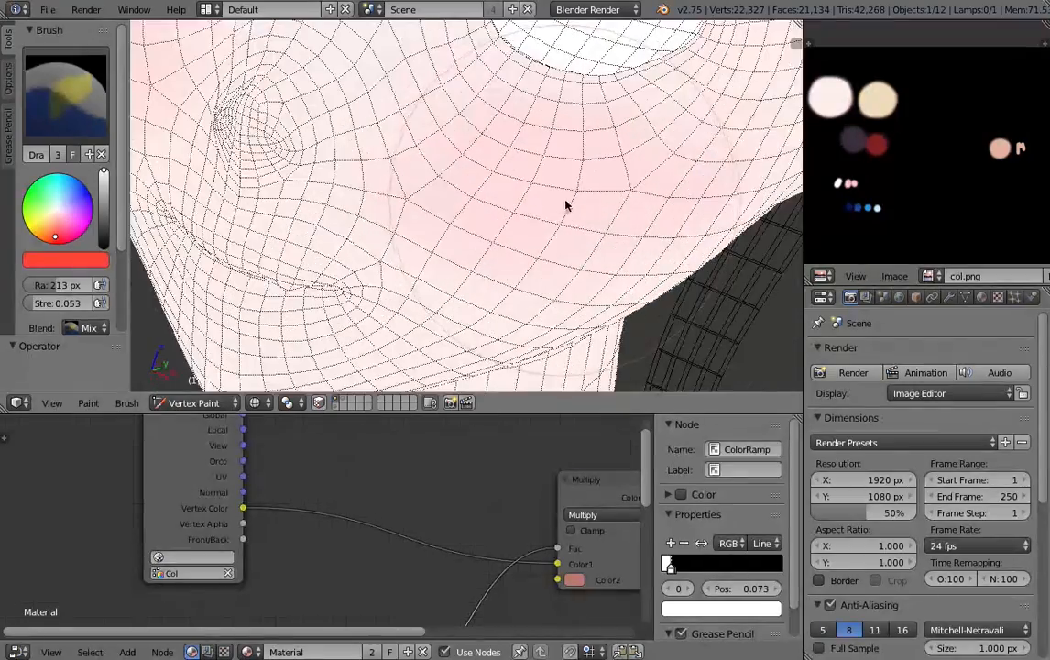
pyautogui.scroll(-5, 513, 214)
pyautogui.moveTo(429, 218); pyautogui.dragTo(543, 241, button='middle')
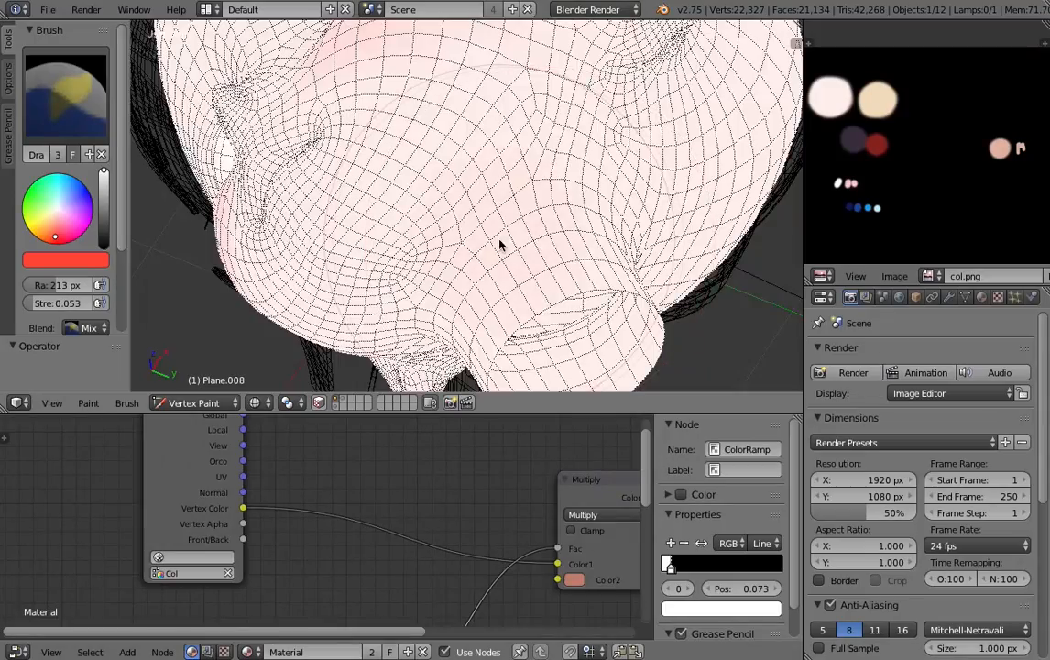
pyautogui.scroll(3, 562, 237)
pyautogui.scroll(-1, 515, 244)
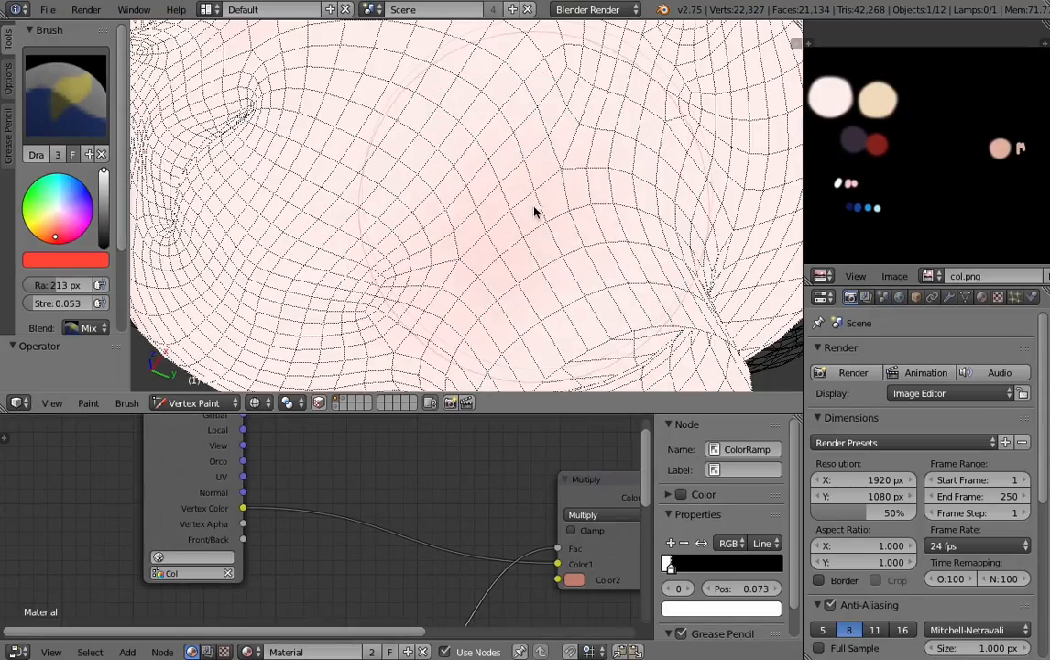
pyautogui.scroll(-5, 537, 219)
pyautogui.scroll(2, 541, 225)
pyautogui.scroll(-2, 486, 226)
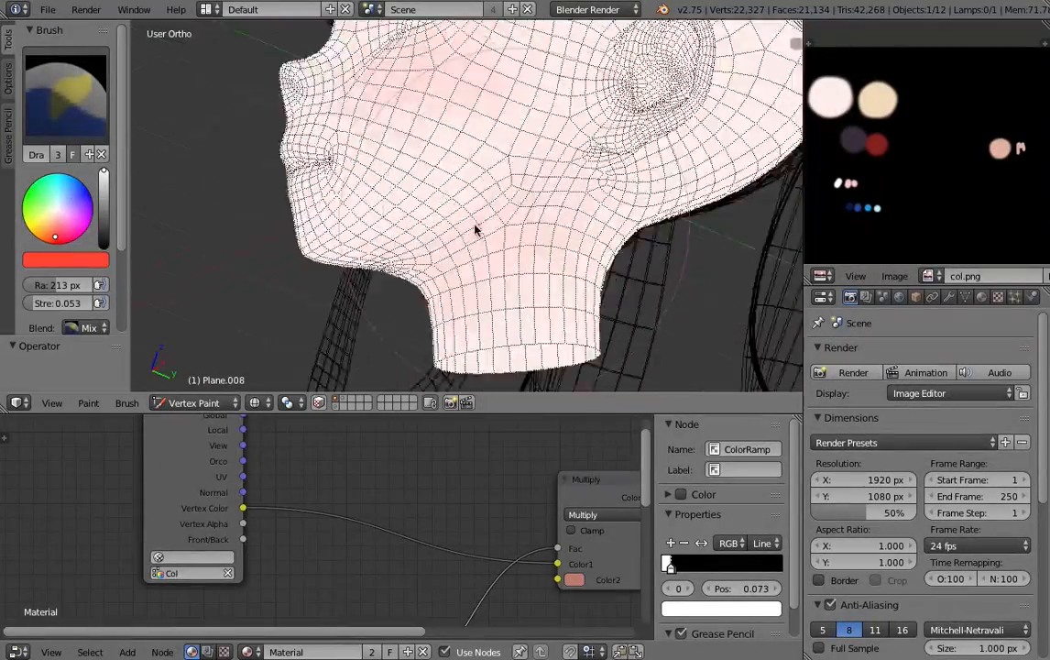
pyautogui.scroll(-3, 474, 228)
pyautogui.moveTo(474, 227); pyautogui.dragTo(424, 309, button='middle')
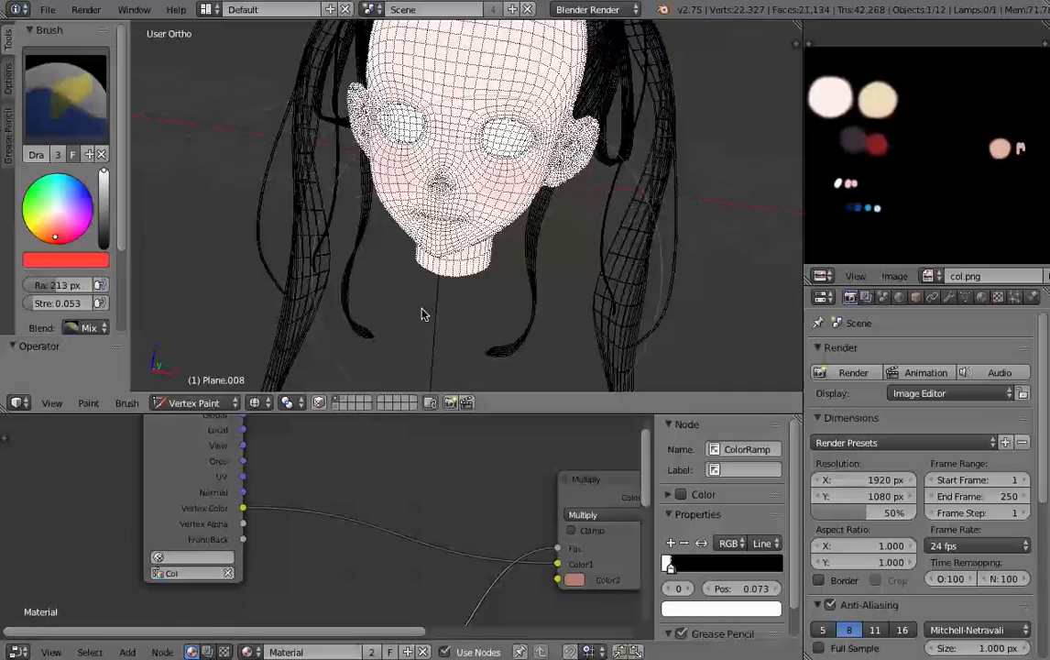
# - Return the head to Object Mode with shaded display and deselect all objects
pyautogui.click(195, 402)
pyautogui.click(186, 343)
pyautogui.moveTo(455, 236); pyautogui.dragTo(410, 211, button='middle')
pyautogui.press('z')
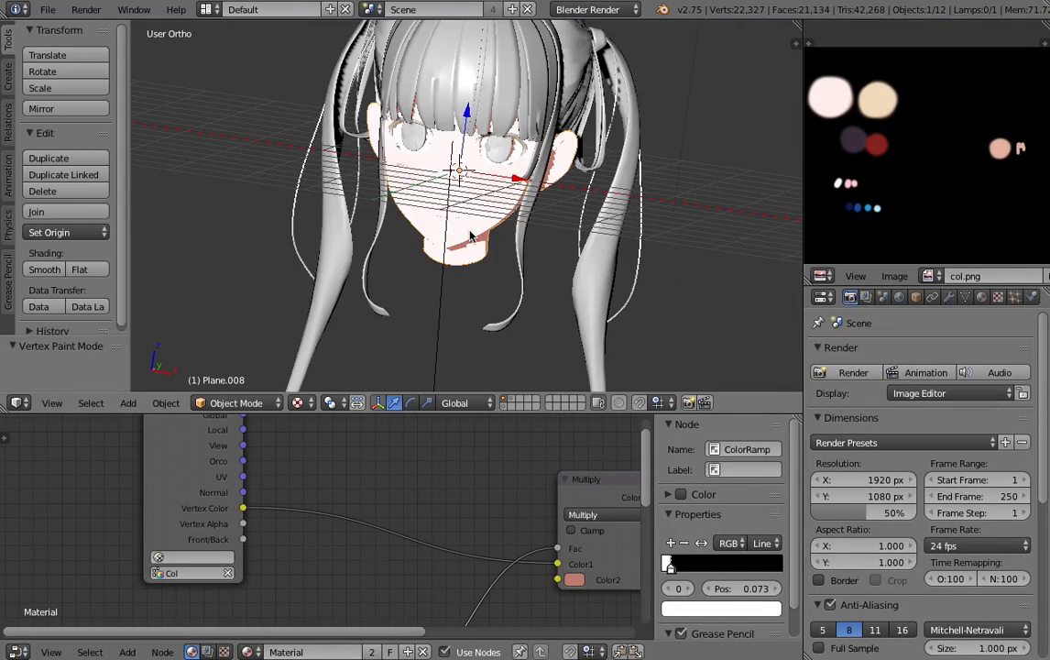
pyautogui.scroll(4, 427, 214)
pyautogui.press('a')
pyautogui.scroll(-5, 415, 193)
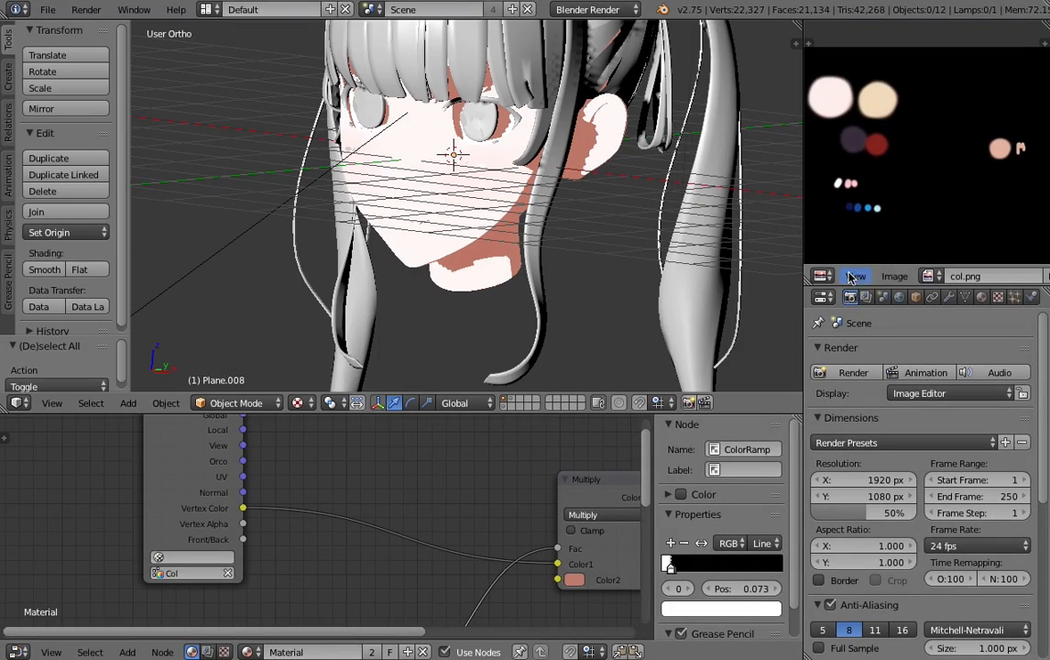
# - Render the scene and examine the blush and shadow colors on the face
pyautogui.press('F12')
pyautogui.scroll(6, 496, 257)
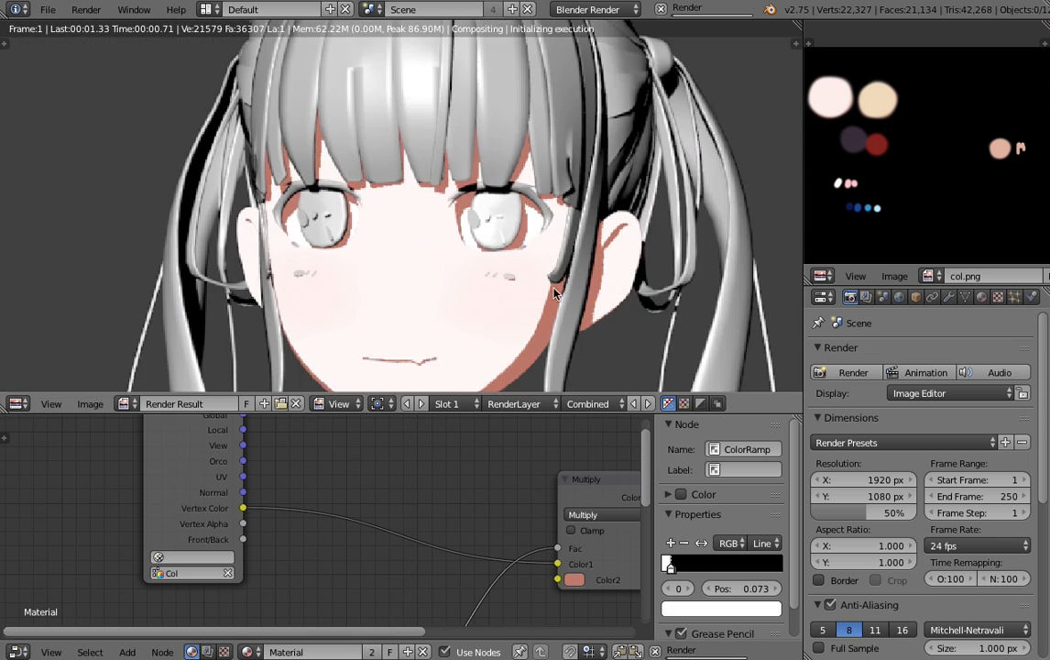
pyautogui.scroll(-3, 514, 225)
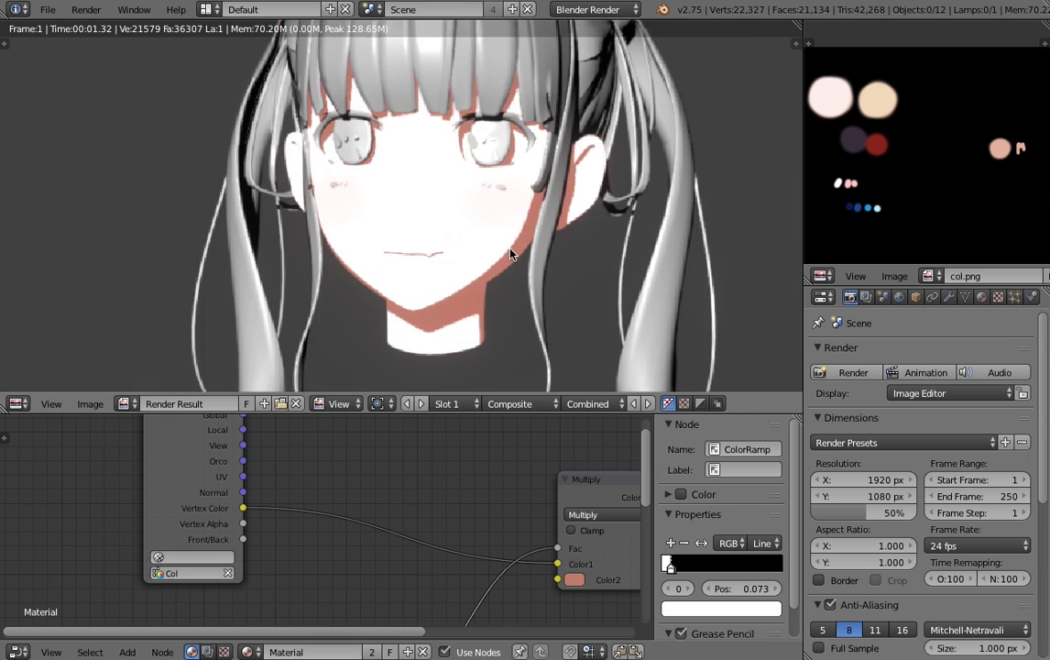
pyautogui.scroll(3, 505, 249)
pyautogui.moveTo(506, 250); pyautogui.dragTo(474, 208, button='middle')
# - Insert a Hue/Saturation node between the Geometry node's Vertex Color output and the Multiply node's Color1, and set its Saturation to 2
pyautogui.scroll(-1, 348, 502)
pyautogui.hotkey('shift', 'a')
pyautogui.moveTo(339, 517)
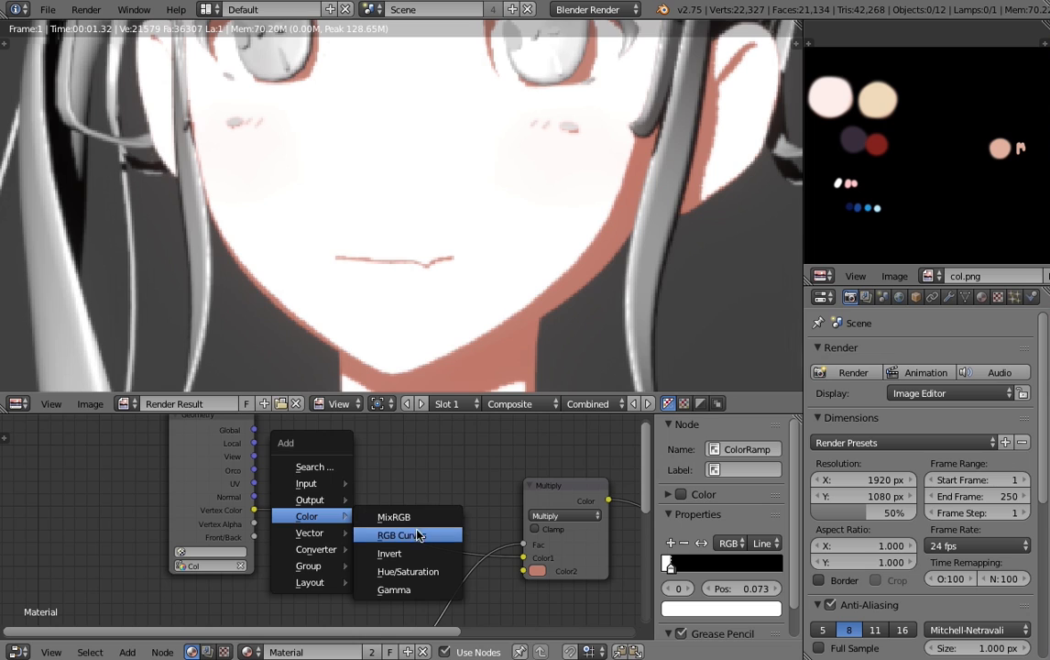
pyautogui.moveTo(318, 494)
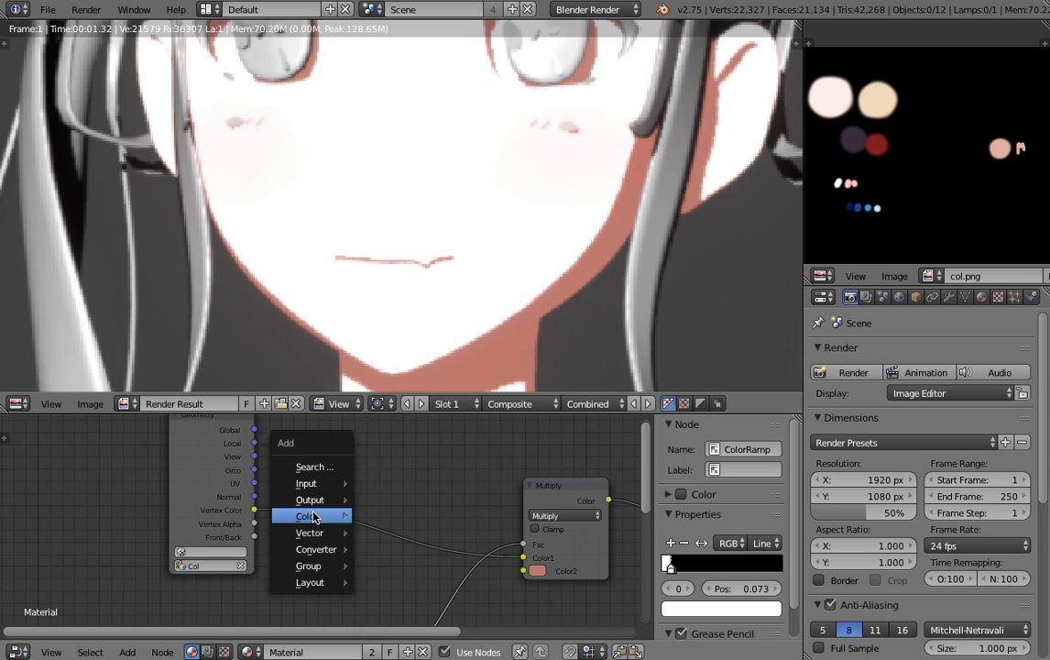
pyautogui.click(432, 572)
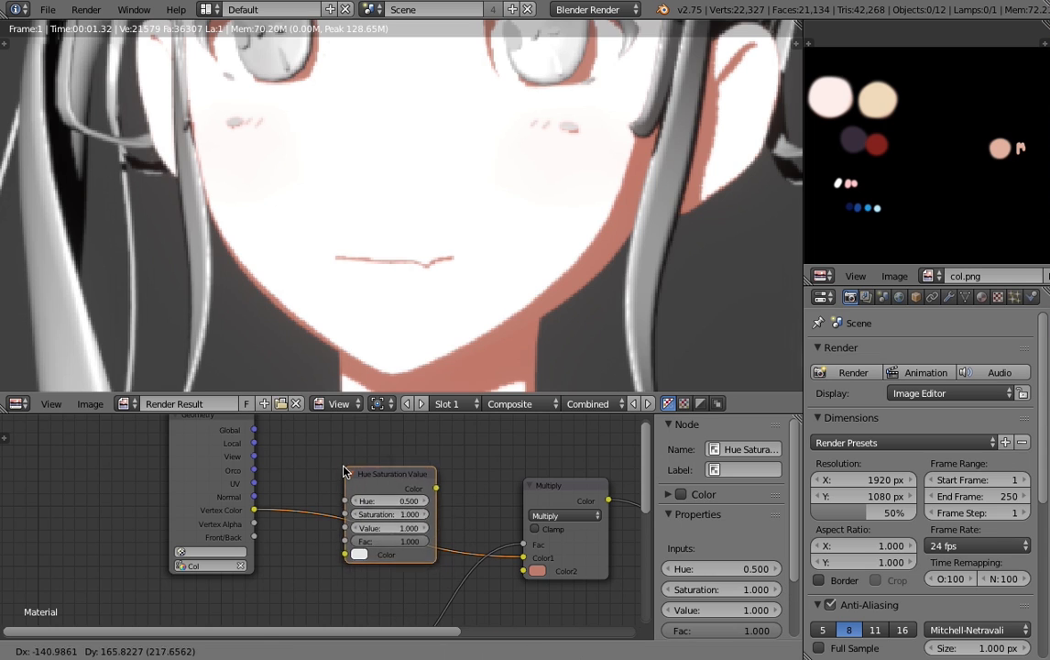
pyautogui.click(322, 460)
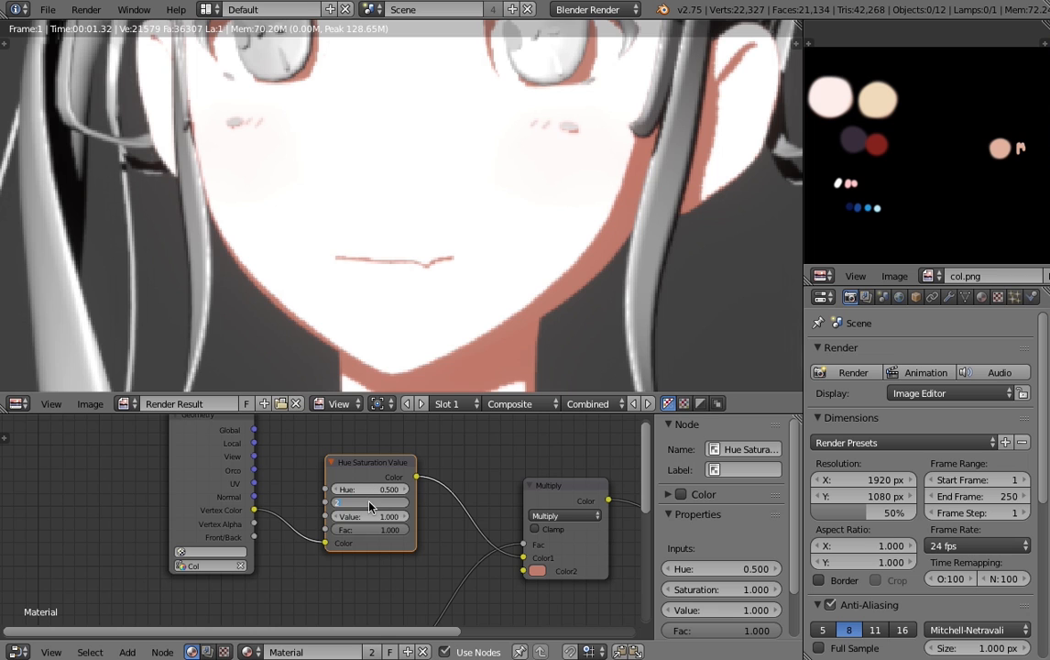
pyautogui.press('Return')
# - Render the scene again and inspect the cheek blush with the increased saturation
pyautogui.click(825, 373)
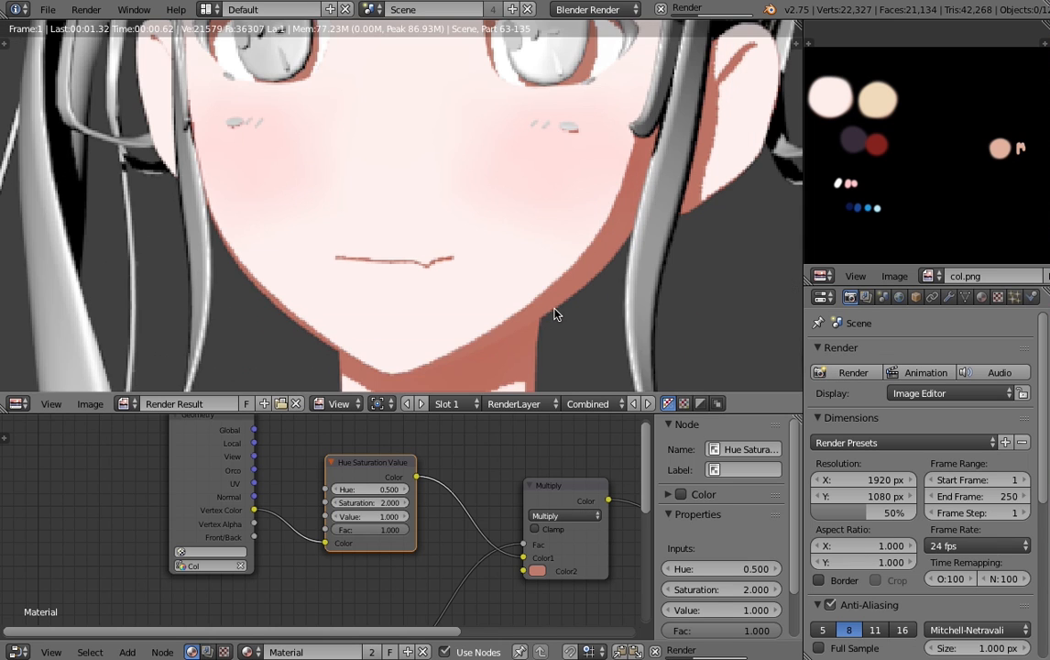
pyautogui.scroll(-2, 555, 310)
pyautogui.scroll(1, 553, 310)
pyautogui.scroll(-3, 552, 311)
pyautogui.scroll(2, 550, 312)
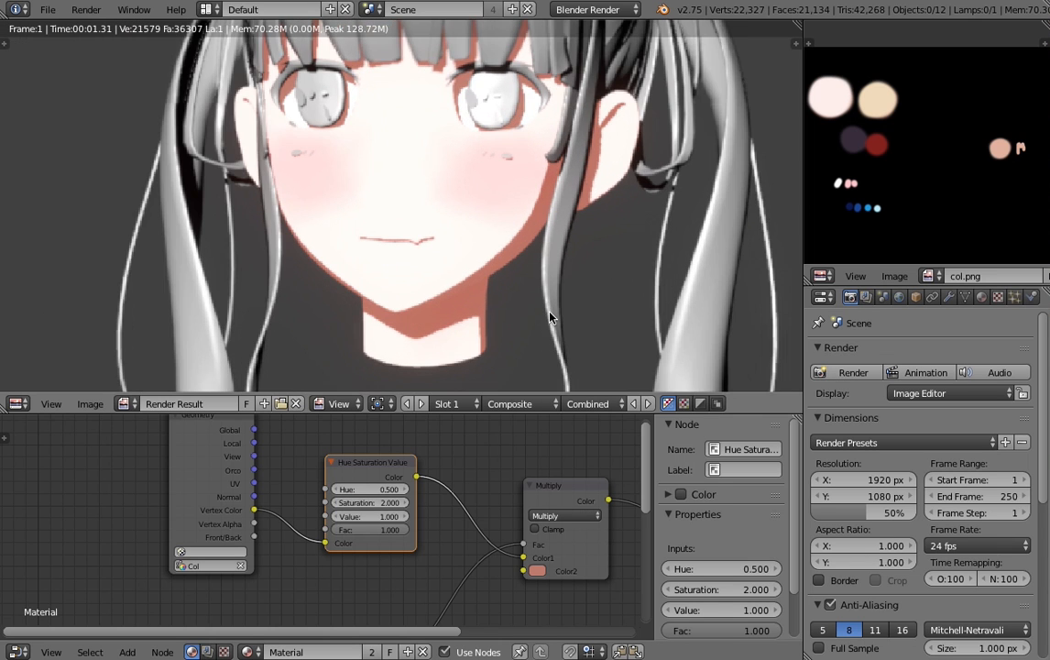
# - Leave the render view and set the Hue Saturation Value node's Saturation to 1 while viewing the face from the side
pyautogui.press('Escape')
pyautogui.scroll(4, 419, 195)
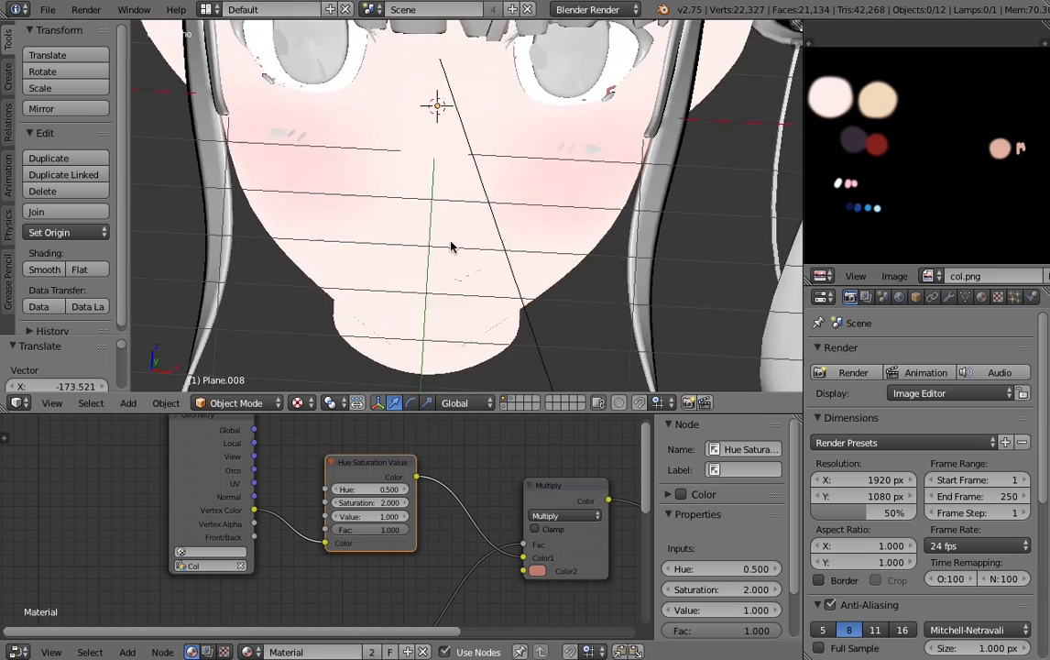
pyautogui.moveTo(449, 245); pyautogui.dragTo(367, 302, button='middle')
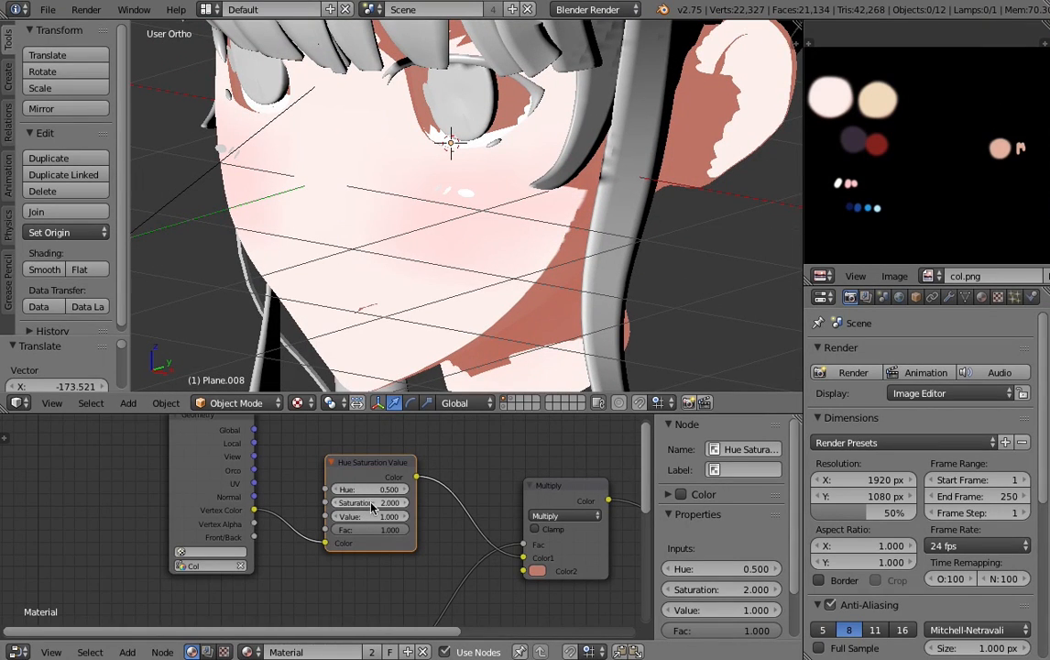
pyautogui.moveTo(371, 517); pyautogui.dragTo(396, 517)
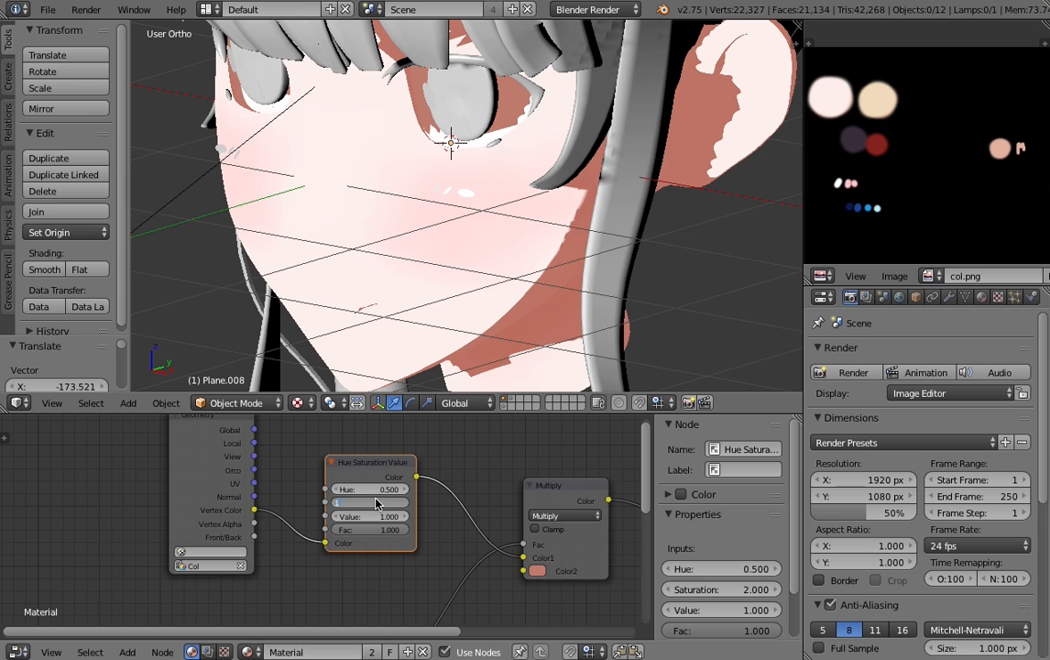
pyautogui.click(376, 503)
pyautogui.write('1')
pyautogui.press('Return')
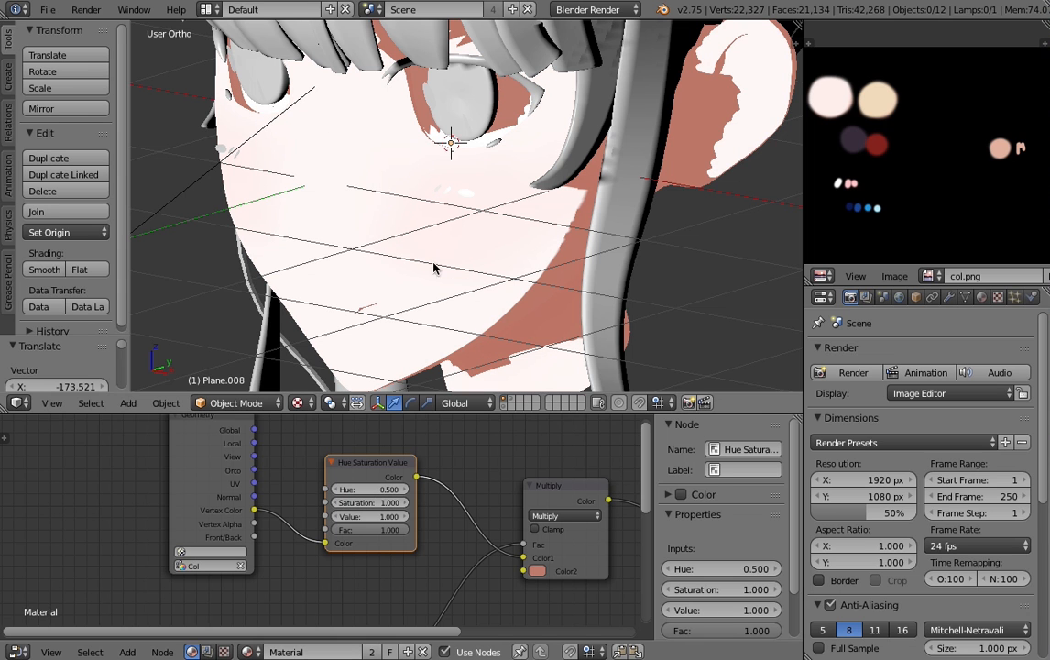
# - Set the Hue Saturation Value node's Saturation to 2
pyautogui.scroll(-4, 380, 237)
pyautogui.scroll(2, 370, 234)
pyautogui.moveTo(370, 235); pyautogui.dragTo(387, 266, button='middle')
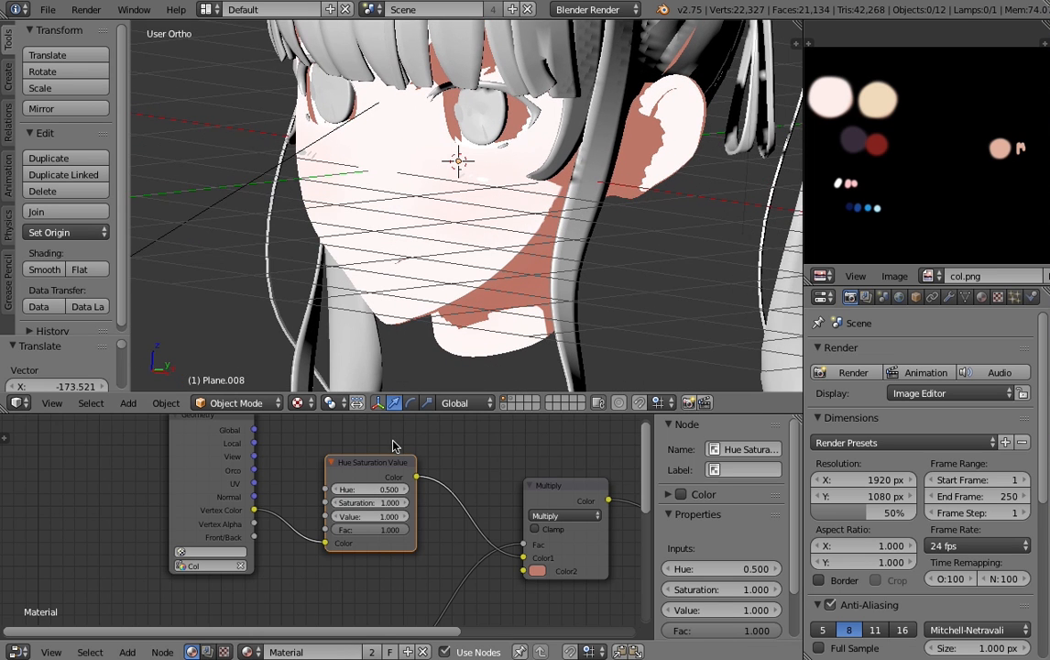
pyautogui.click(364, 500)
pyautogui.write('2')
pyautogui.press('Return')
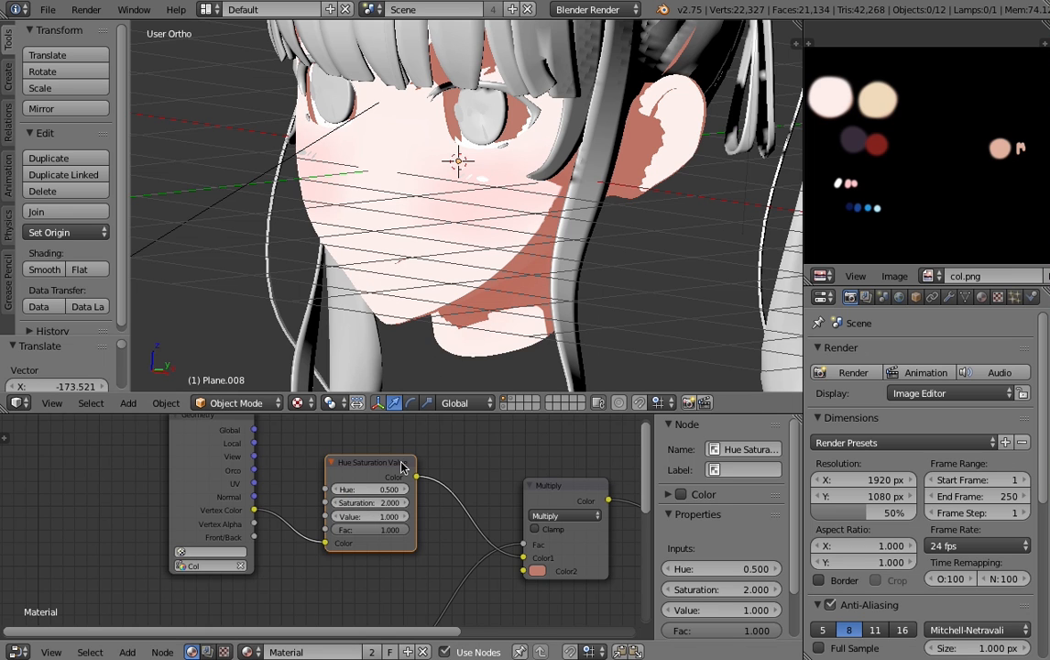
# - Sample the light salmon swatch beside the "m" mark in the palette image as the Multiply node's Color2
pyautogui.scroll(-4, 360, 499)
pyautogui.moveTo(358, 499); pyautogui.dragTo(231, 469, button='middle')
pyautogui.scroll(8, 321, 522)
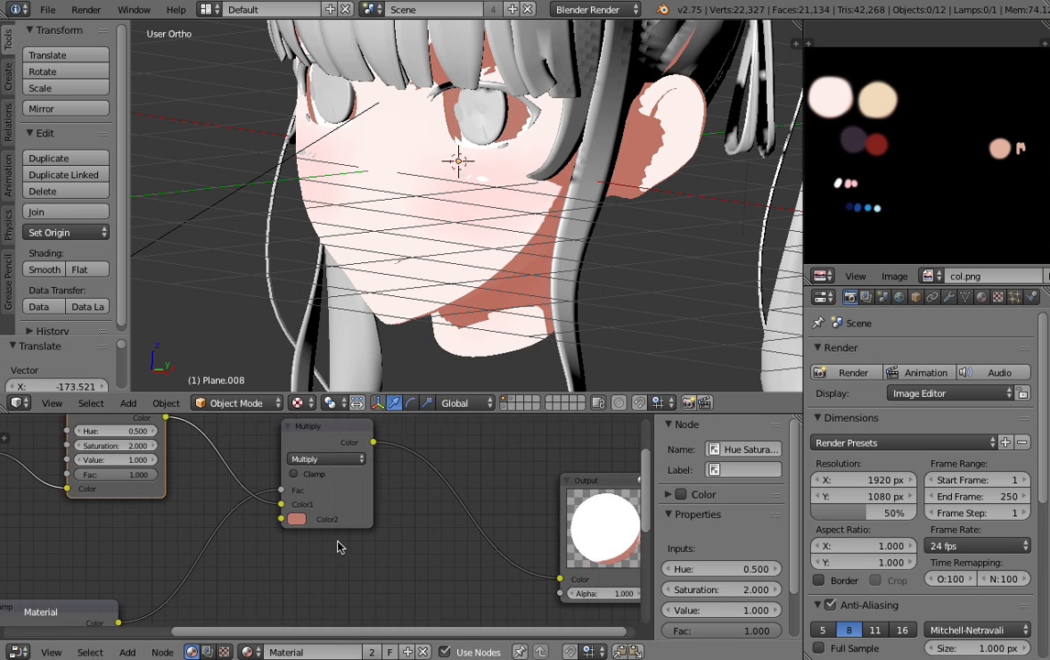
pyautogui.scroll(2, 935, 143)
pyautogui.scroll(-1, 930, 165)
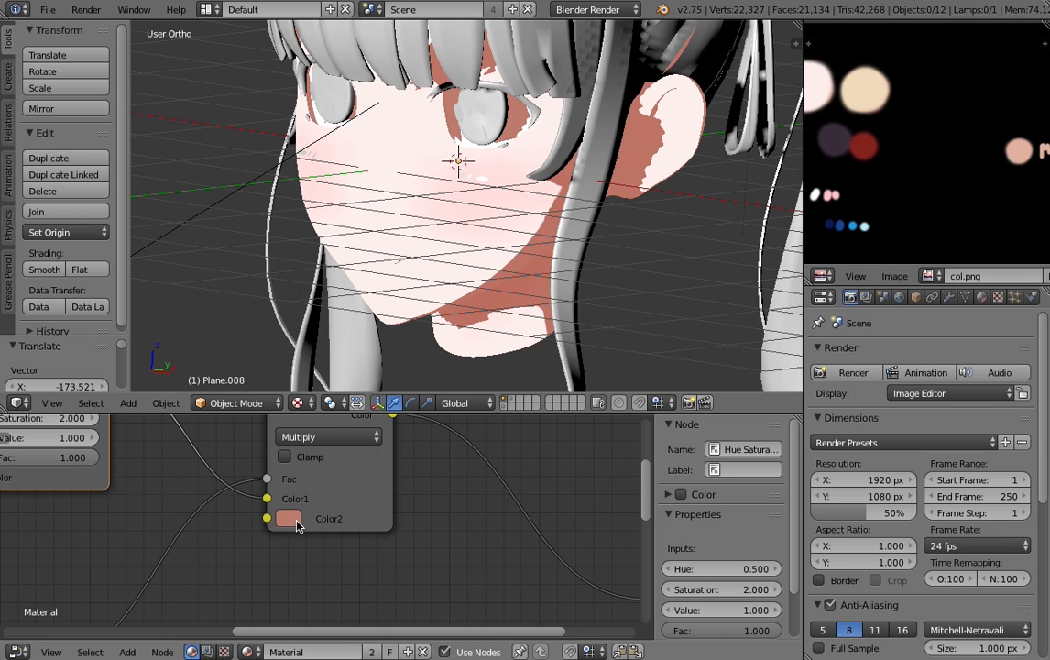
pyautogui.click(295, 523)
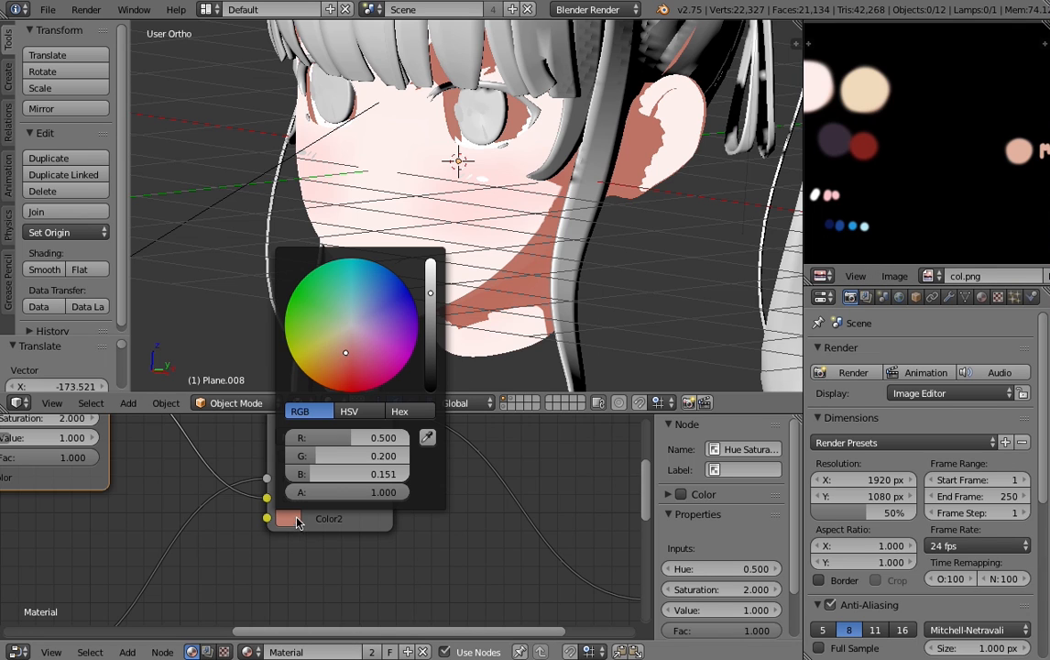
pyautogui.click(427, 441)
pyautogui.click(1022, 147)
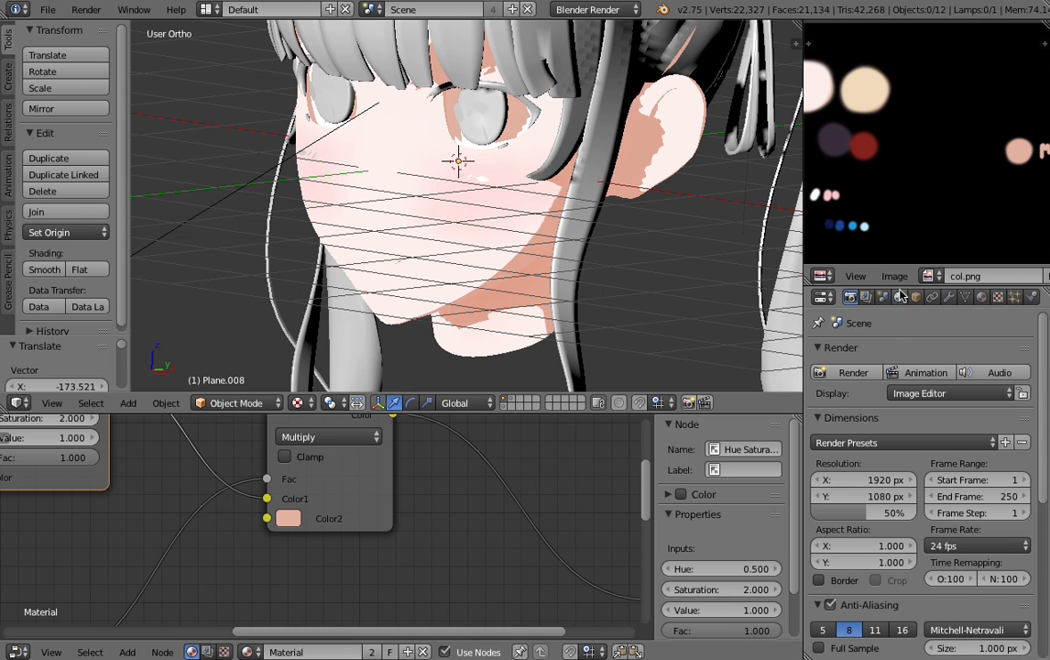
# - Show the Render Result in the image editor, choose Slot 2 and render the scene with the lighter shadow color
pyautogui.click(930, 276)
pyautogui.click(879, 316)
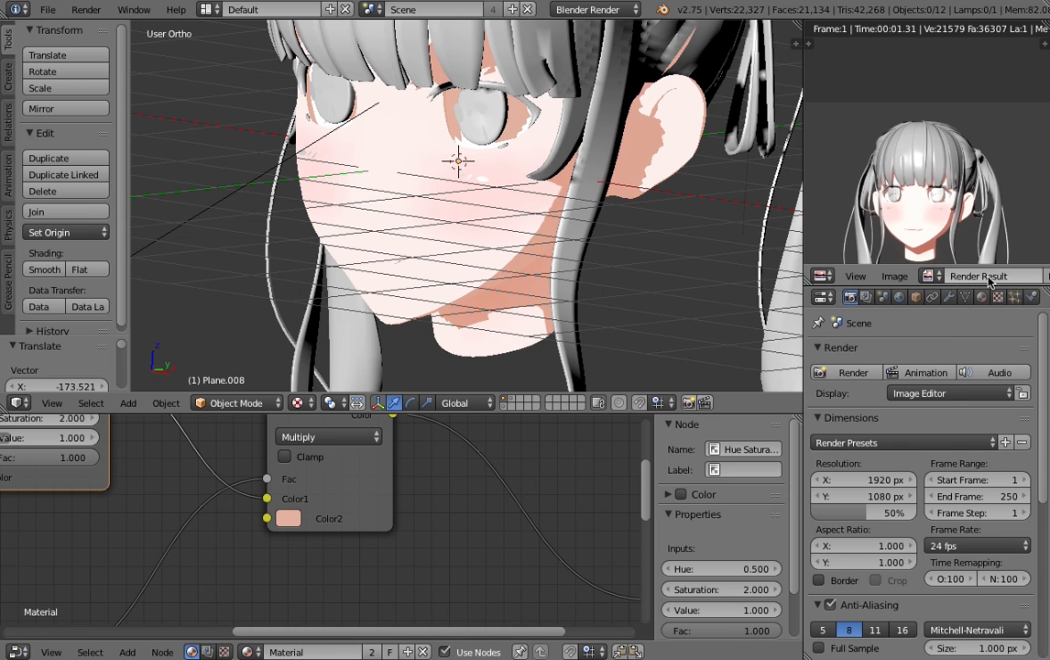
pyautogui.moveTo(988, 276); pyautogui.dragTo(841, 280, button='middle')
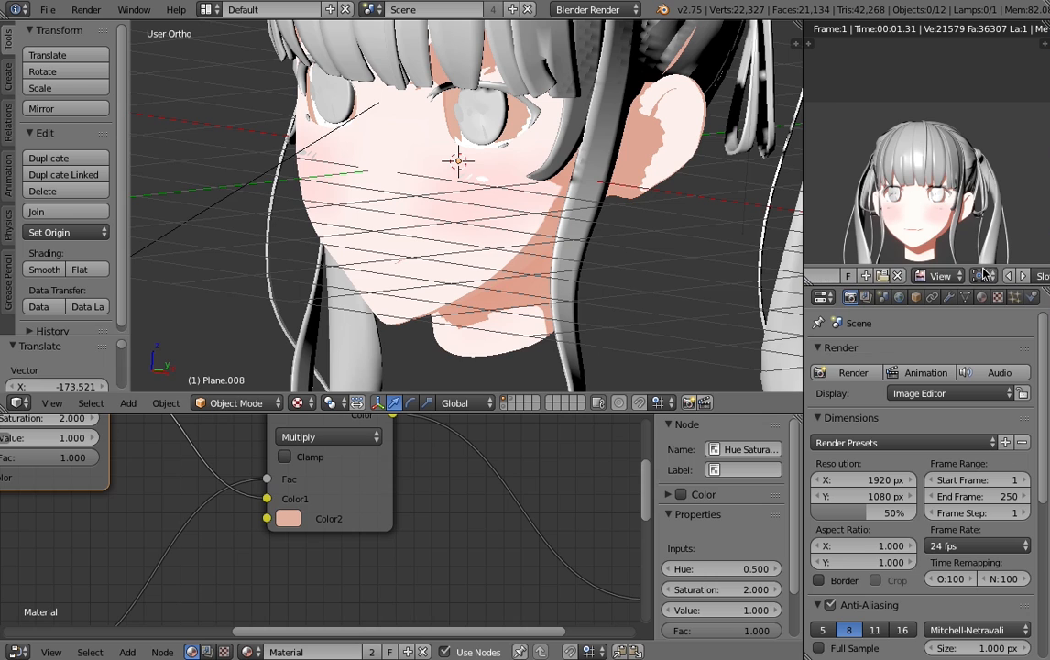
pyautogui.click(950, 276)
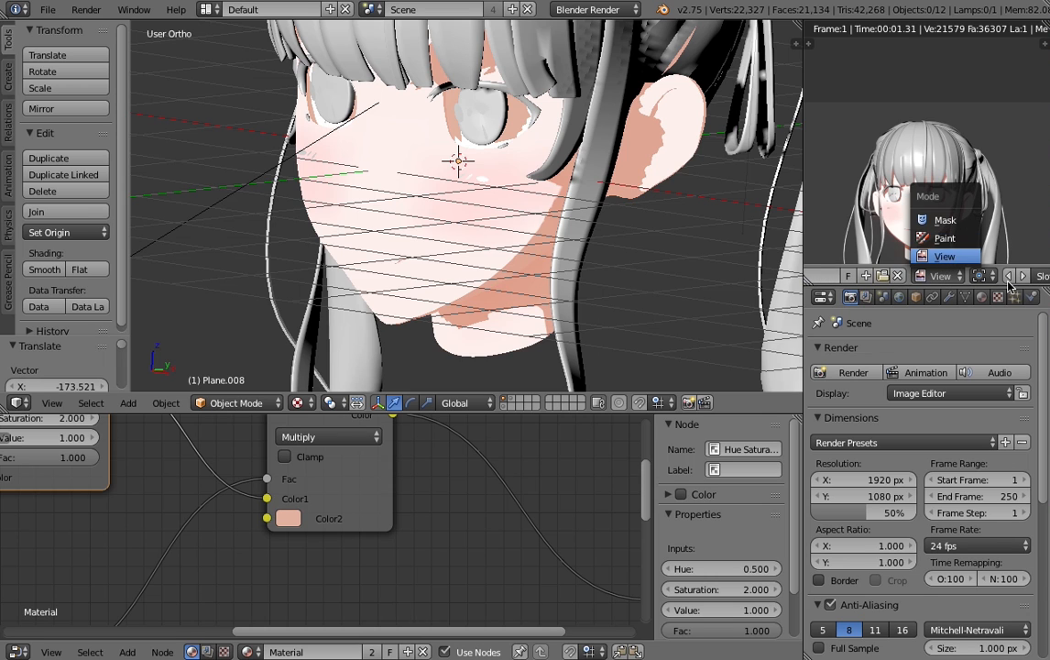
pyautogui.moveTo(956, 278); pyautogui.dragTo(856, 276, button='middle')
pyautogui.click(945, 276)
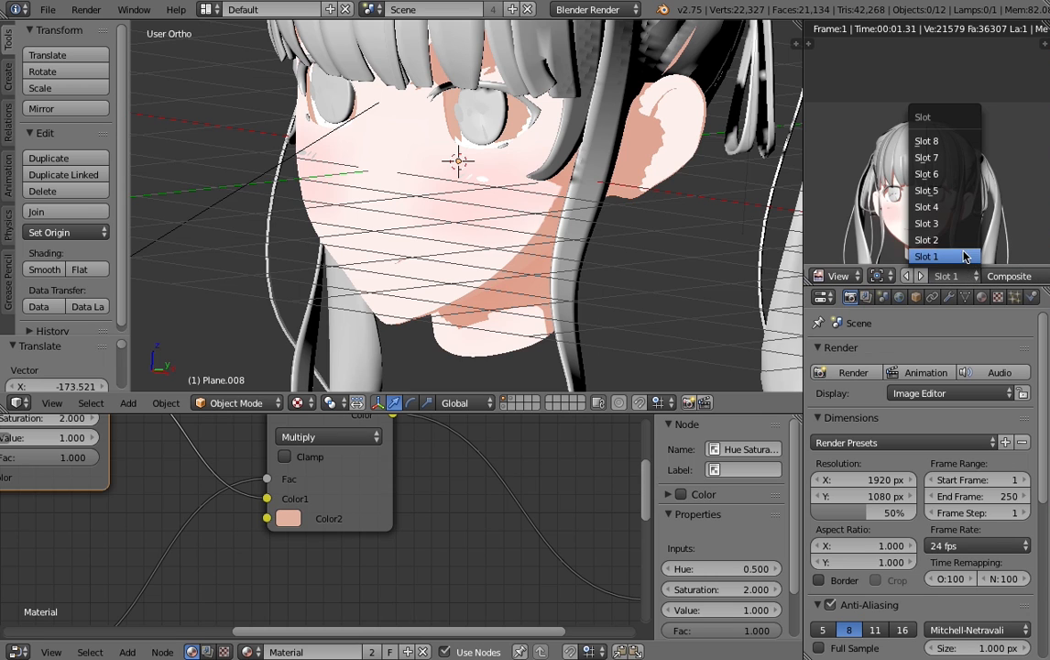
pyautogui.click(957, 240)
pyautogui.press('F12')
pyautogui.scroll(8, 903, 190)
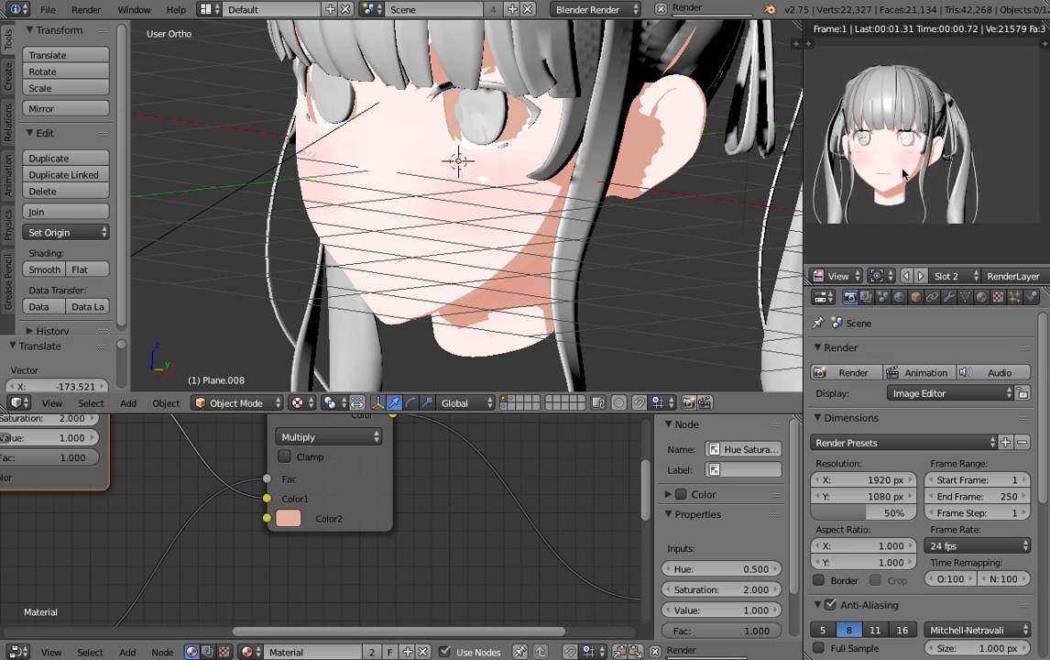
# - Compare the renders in Slot 1 and Slot 2 by switching between them
pyautogui.press('j')
pyautogui.scroll(-8, 907, 183)
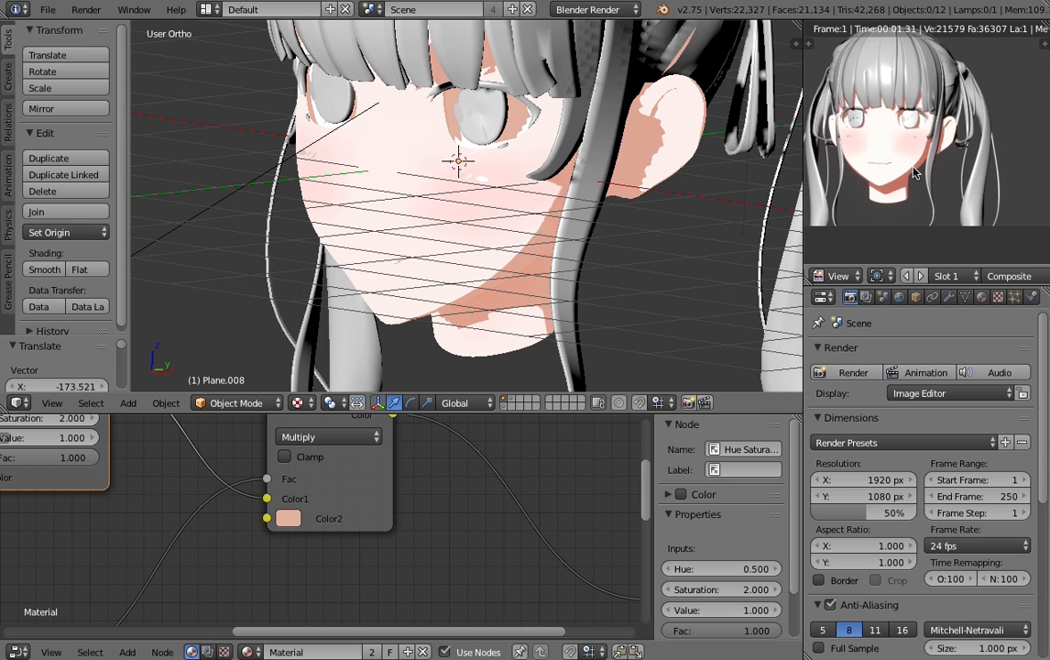
pyautogui.press('j')
pyautogui.press('j')
pyautogui.press('j')
# - Undo the Multiply node's Color2 change and deselect all objects
pyautogui.hotkey('ctrl', 'z')
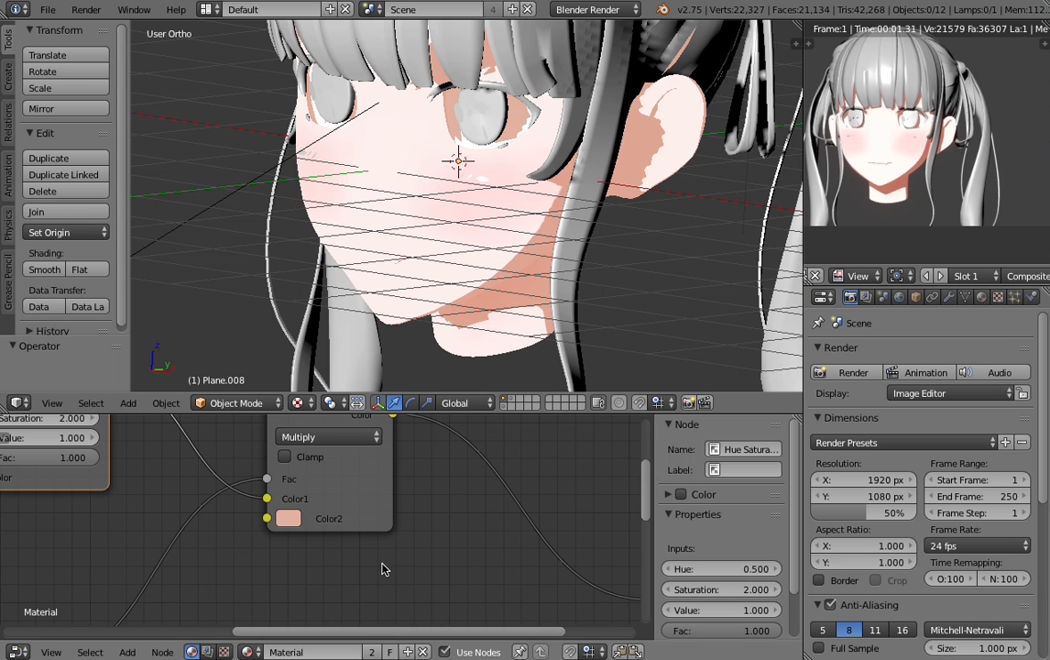
pyautogui.hotkey('ctrl', 'z')
pyautogui.hotkey('ctrl', 'z')
pyautogui.scroll(-4, 551, 228)
pyautogui.press('a')
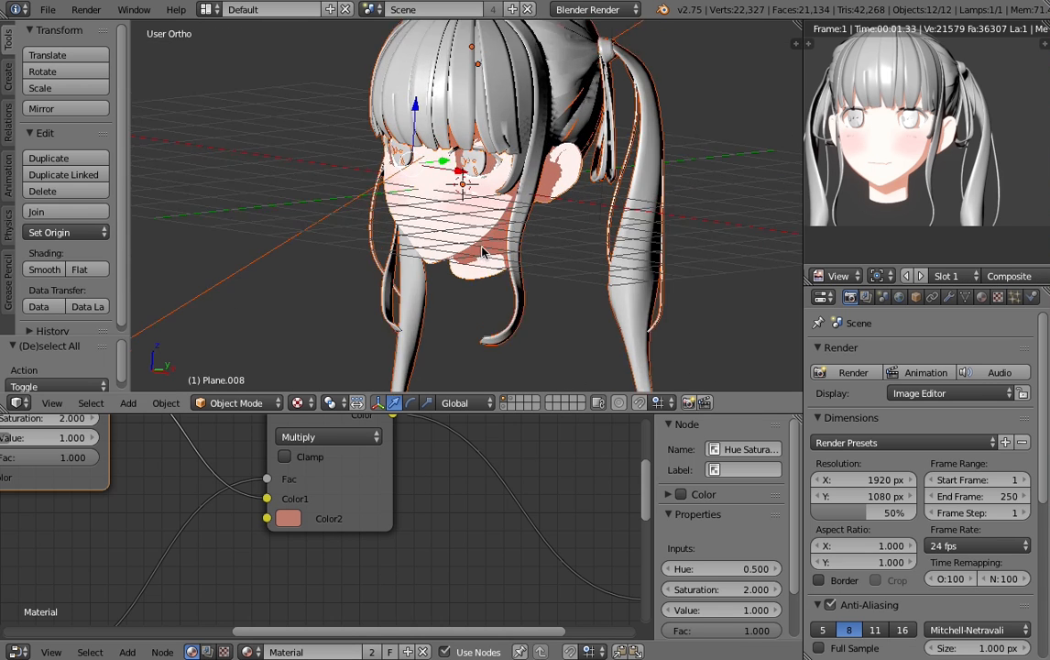
pyautogui.press('a')
# - Select the front bangs and assign the existing node material "Material" to them
pyautogui.scroll(-1, 482, 252)
pyautogui.scroll(3, 482, 249)
pyautogui.keyDown('shift'); pyautogui.moveTo(480, 199); pyautogui.dragTo(496, 325, button='middle'); pyautogui.keyUp('shift')
pyautogui.rightClick(447, 184)
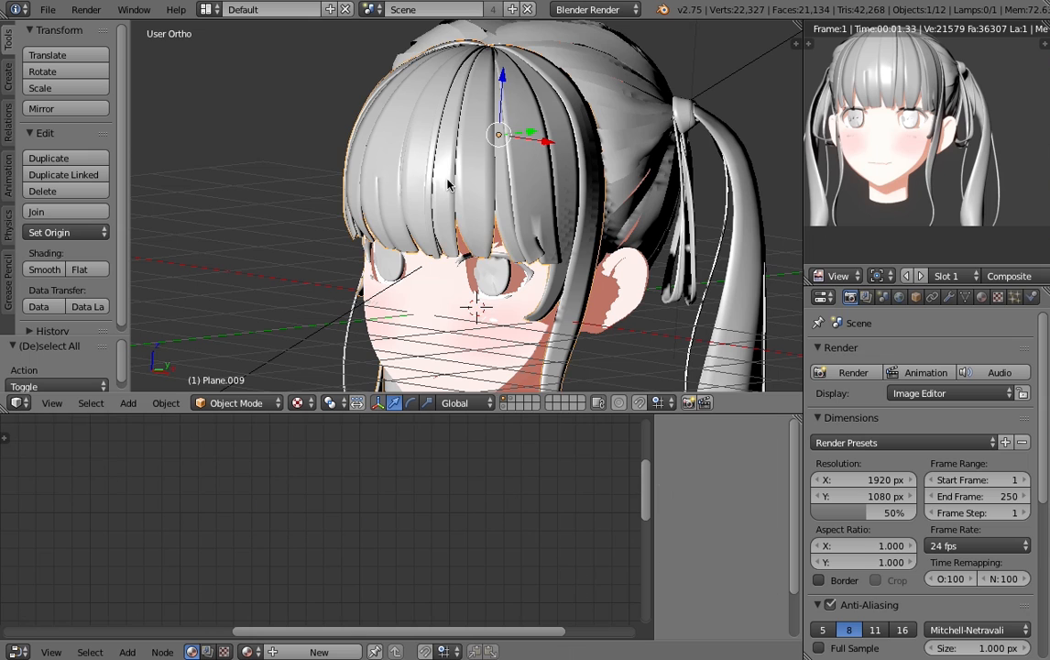
pyautogui.click(982, 296)
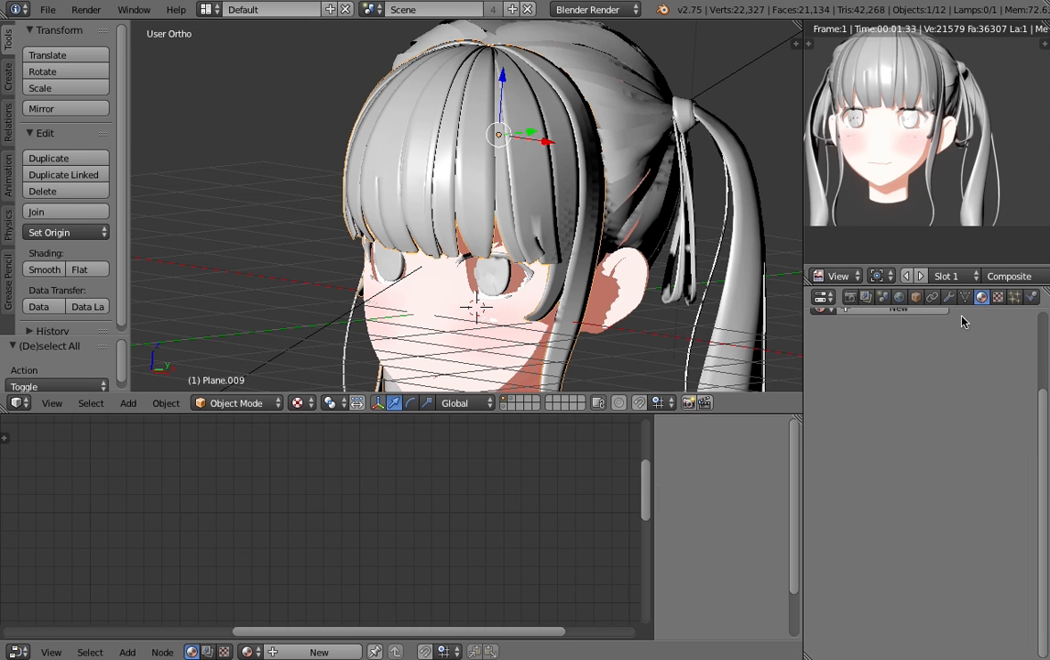
pyautogui.click(822, 406)
pyautogui.click(852, 427)
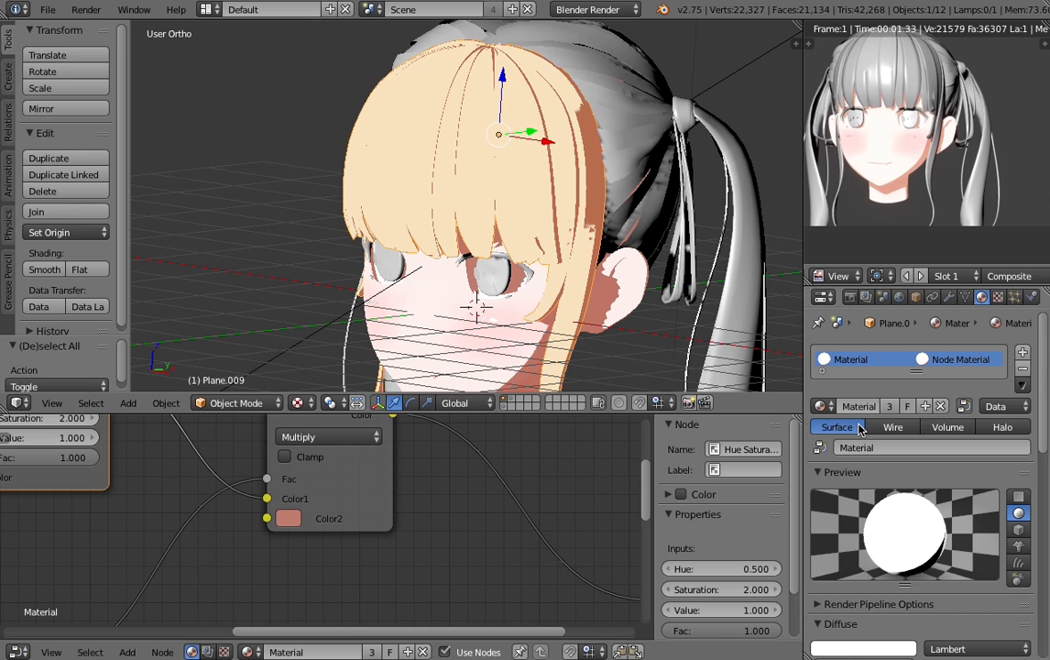
# - Switch the front bangs to Vertex Paint mode
pyautogui.scroll(3, 449, 191)
pyautogui.scroll(-2, 463, 196)
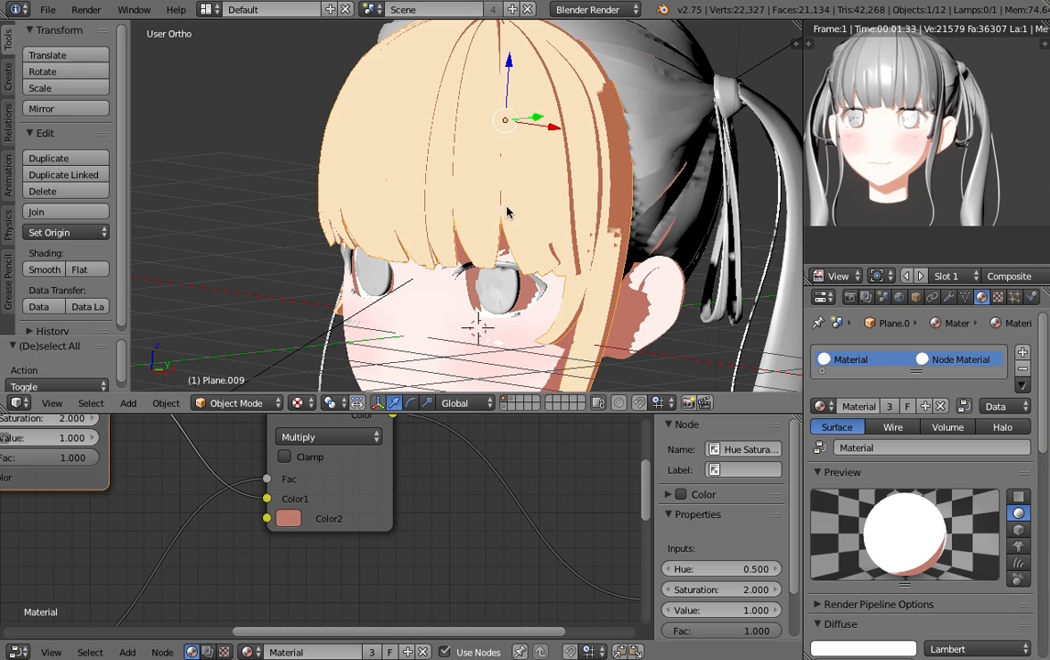
pyautogui.click(230, 405)
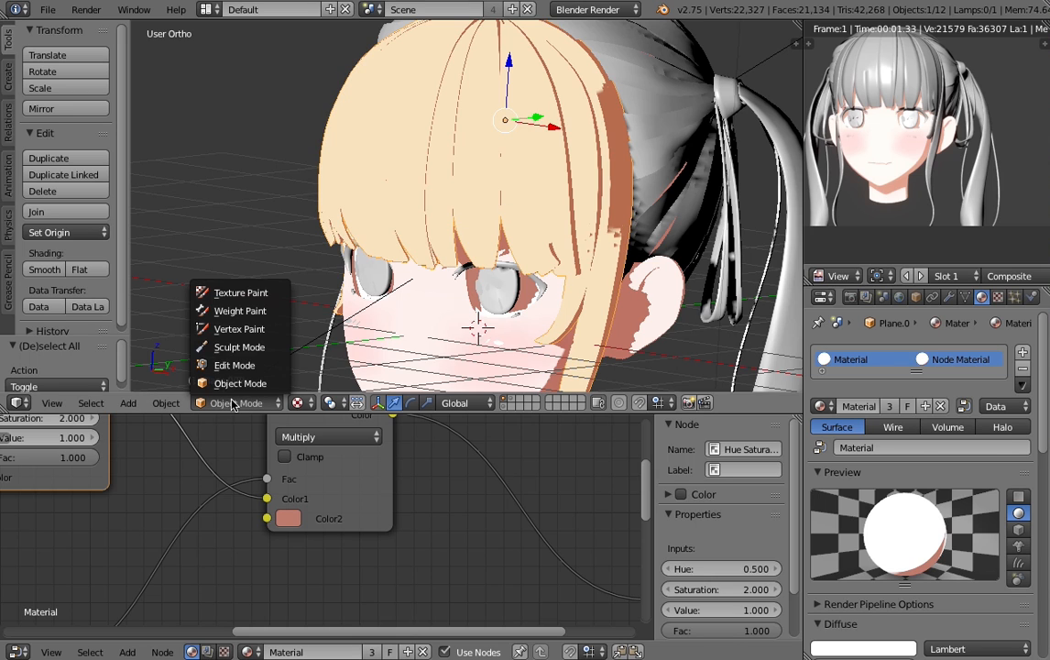
pyautogui.click(242, 330)
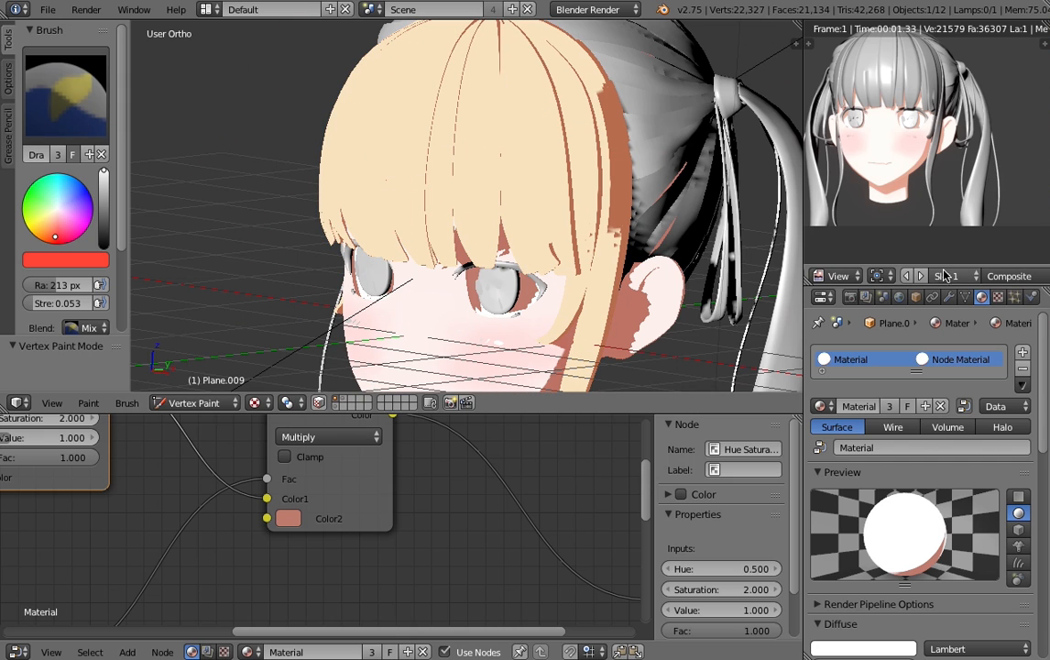
# - Show col.png in the image editor and sample its beige hair swatch as the vertex paint brush color
pyautogui.scroll(5, 919, 275)
pyautogui.click(827, 276)
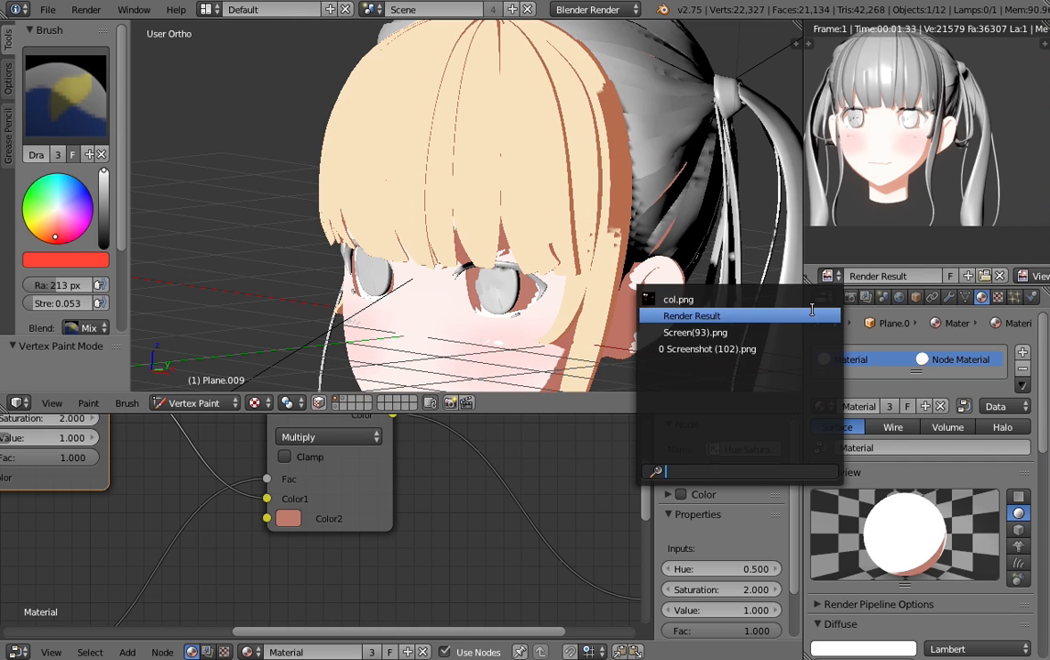
pyautogui.click(683, 296)
pyautogui.scroll(-3, 887, 137)
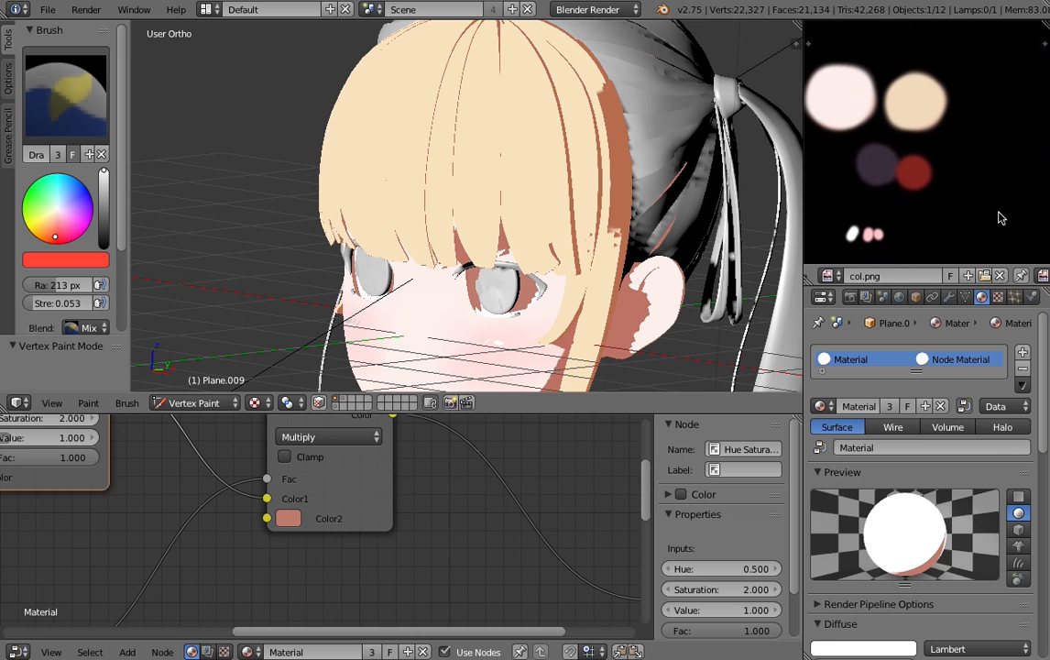
pyautogui.click(66, 264)
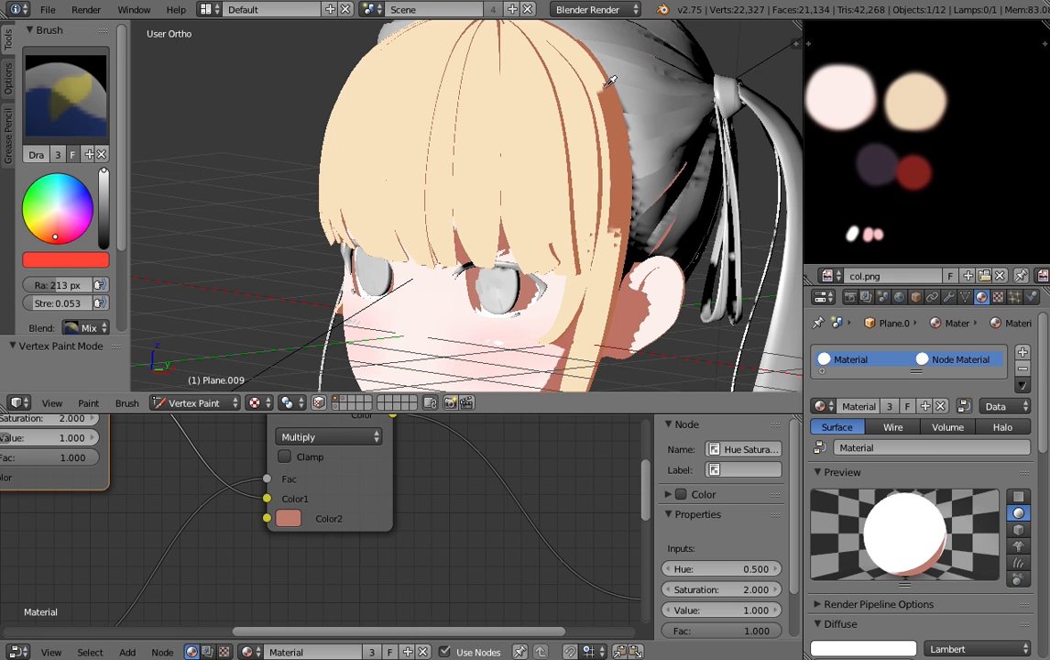
pyautogui.click(930, 89)
# - Check the bangs' vertex colors in wireframe display and return them to Object Mode with the material shading shown
pyautogui.press('z')
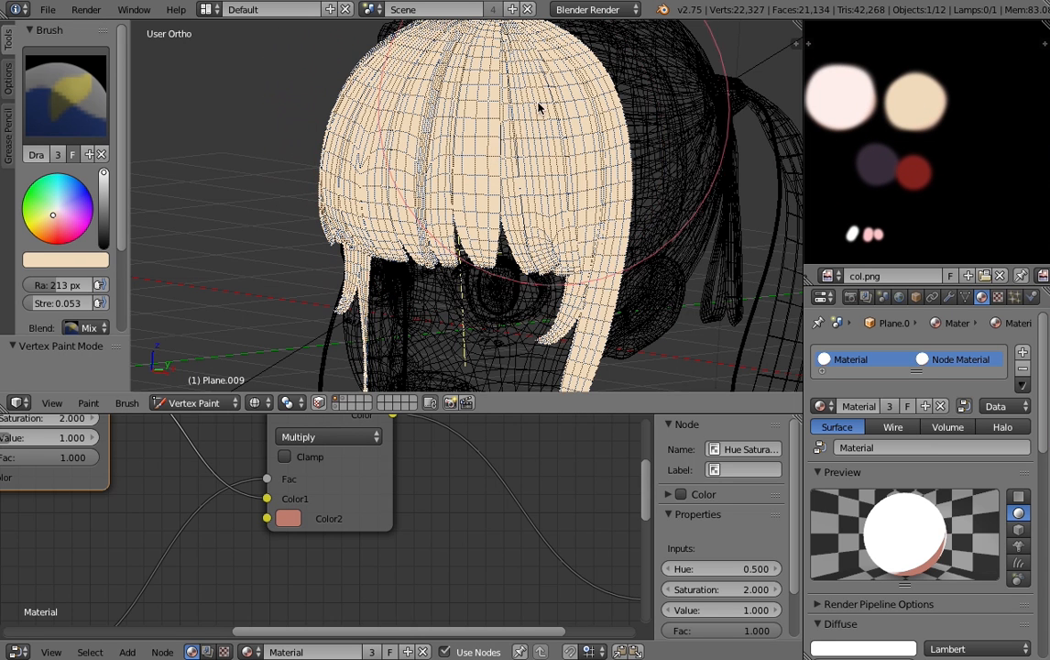
pyautogui.scroll(-3, 527, 351)
pyautogui.moveTo(527, 352); pyautogui.dragTo(481, 259, button='middle')
pyautogui.press('z')
pyautogui.moveTo(429, 225)
pyautogui.mouseDown(button='middle')
pyautogui.moveTo(511, 293)
pyautogui.moveTo(527, 183)
pyautogui.moveTo(444, 130)
pyautogui.moveTo(365, 106)
pyautogui.mouseUp(button='middle')
pyautogui.hotkey('alt', 'z')
pyautogui.click(194, 403)
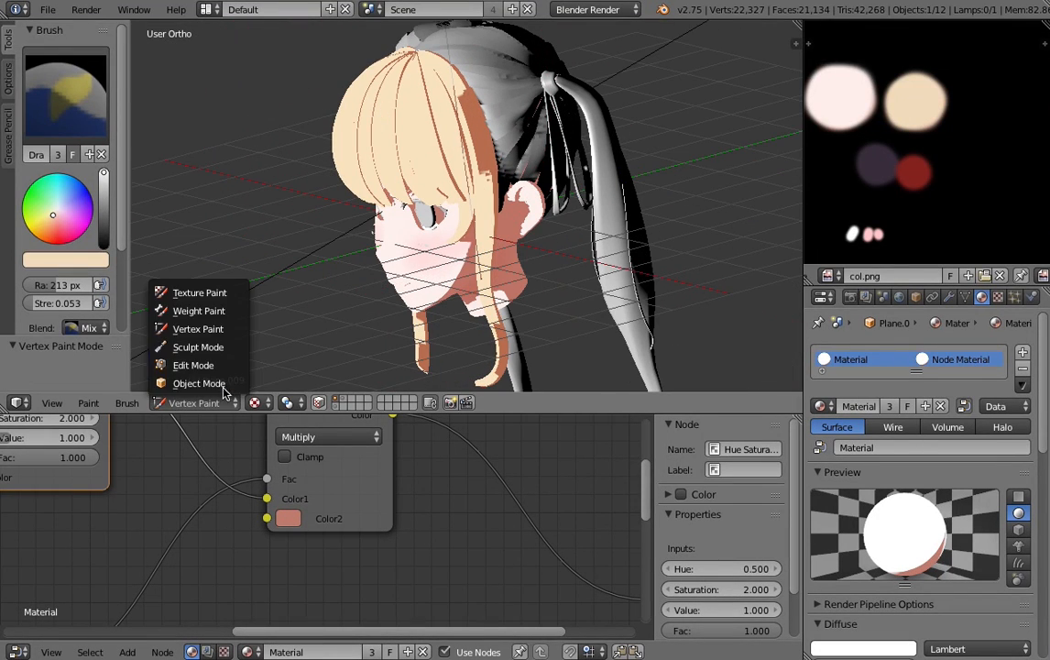
pyautogui.click(188, 378)
# - Select the back hair and check its vertex colors in Vertex Paint mode with solid display
pyautogui.moveTo(523, 183); pyautogui.dragTo(481, 260, button='middle')
pyautogui.rightClick(474, 209)
pyautogui.moveTo(520, 303); pyautogui.dragTo(550, 292, button='middle')
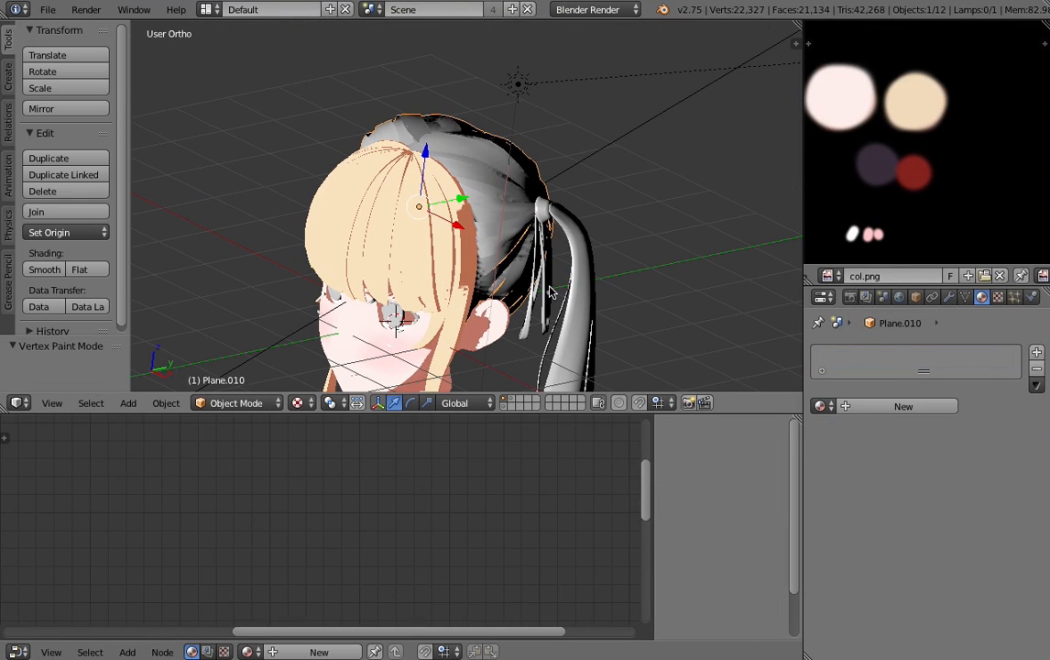
pyautogui.click(234, 408)
pyautogui.click(240, 331)
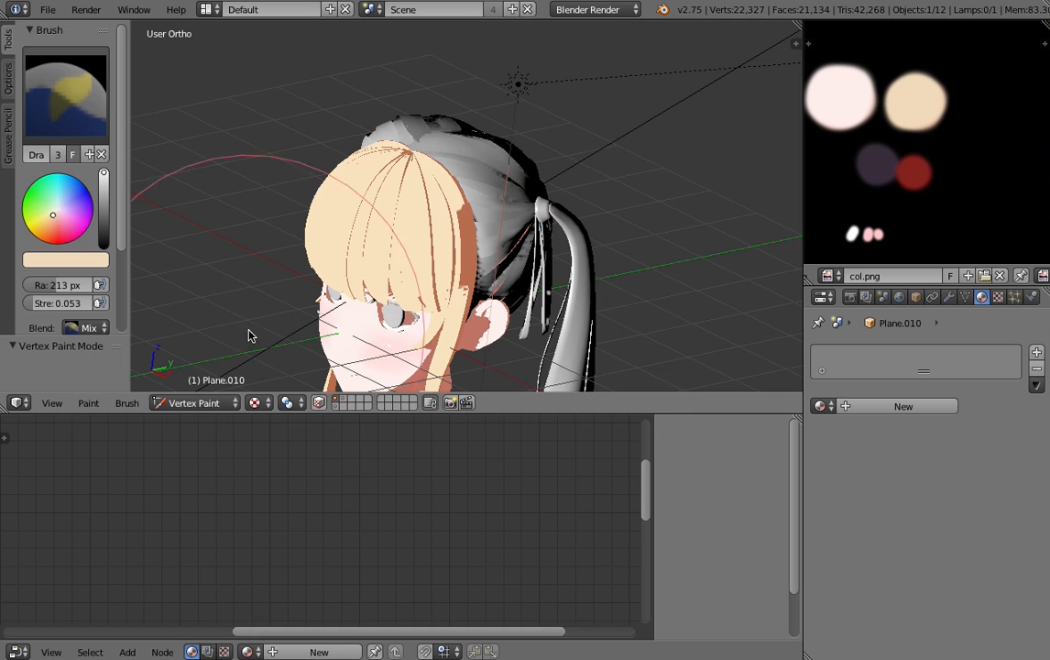
pyautogui.press('z')
pyautogui.press('z')
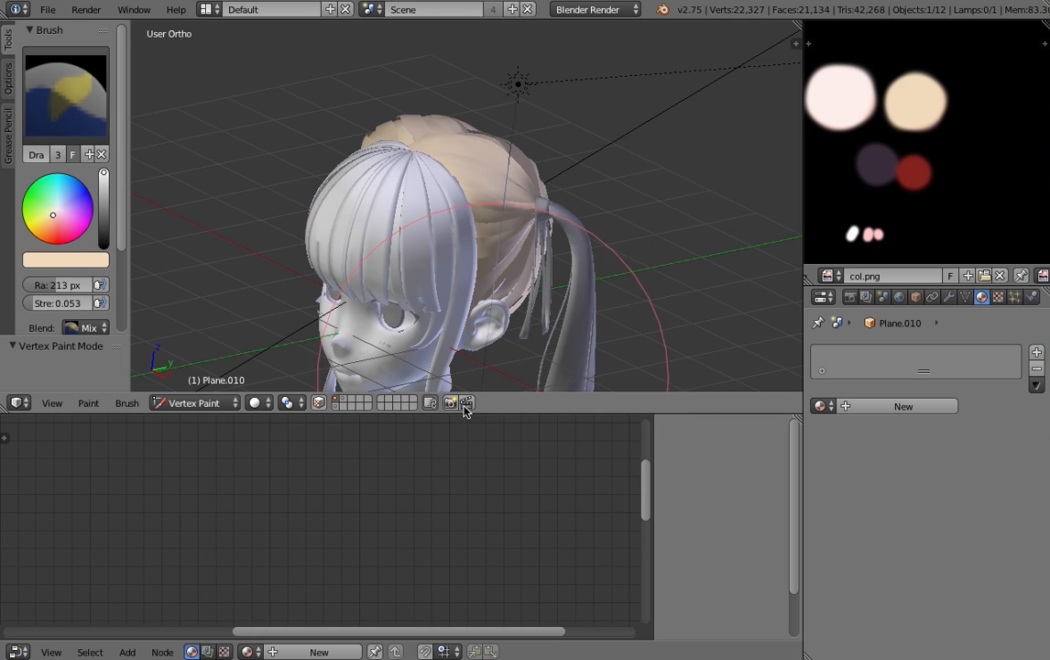
# - Return the back hair to Object Mode, assign the existing "Material" to it and restore the material shading display
pyautogui.click(212, 406)
pyautogui.click(210, 383)
pyautogui.click(820, 406)
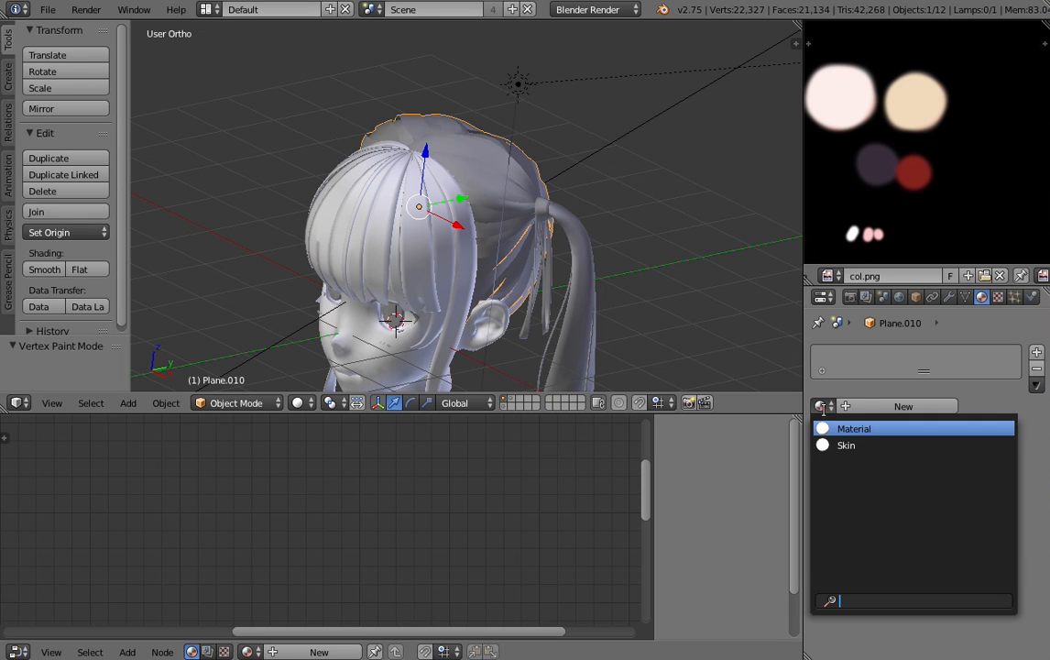
pyautogui.click(846, 428)
pyautogui.hotkey('alt', 'z')
# - Select the long twin tails and assign the existing "Material" to them
pyautogui.keyDown('shift'); pyautogui.moveTo(564, 294); pyautogui.dragTo(553, 81, button='middle'); pyautogui.keyUp('shift')
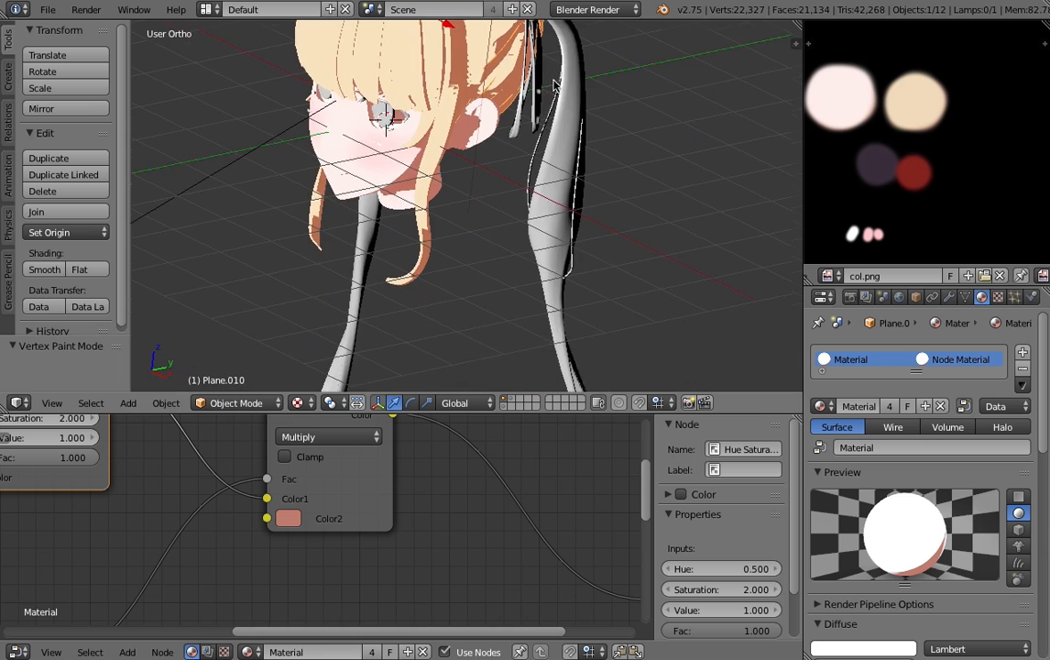
pyautogui.scroll(-4, 463, 273)
pyautogui.press('a')
pyautogui.moveTo(463, 275); pyautogui.dragTo(488, 256, button='middle')
pyautogui.rightClick(510, 240)
pyautogui.click(824, 407)
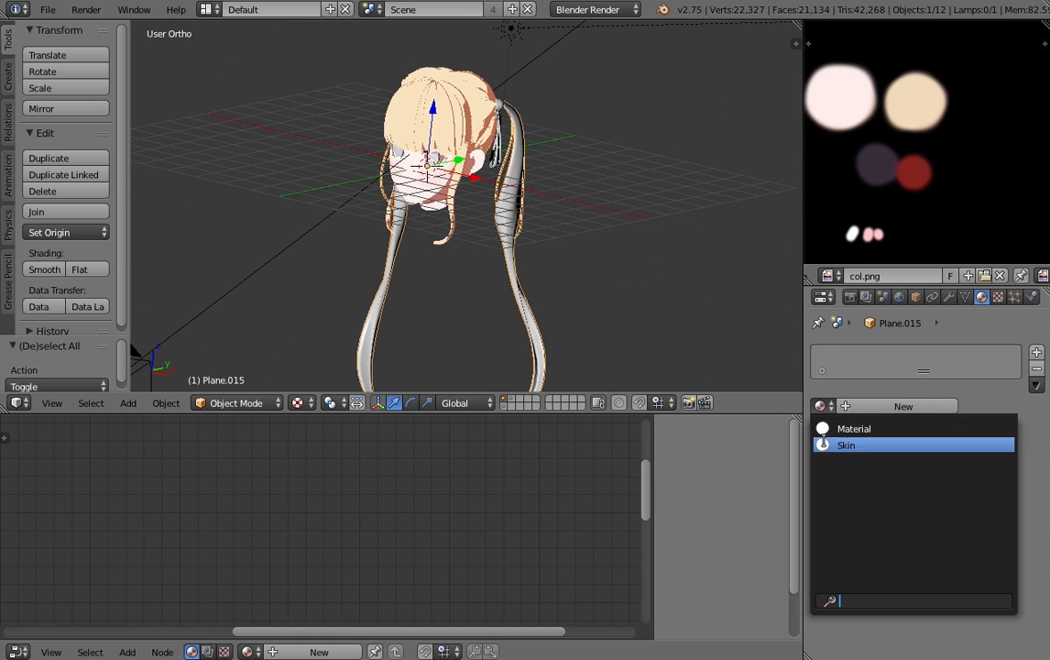
pyautogui.click(832, 434)
# - Select the hair ribbons at the base of the ponytail and assign the existing "Material" to them
pyautogui.scroll(4, 548, 222)
pyautogui.moveTo(548, 223); pyautogui.dragTo(515, 240, button='middle')
pyautogui.keyDown('shift'); pyautogui.moveTo(515, 109); pyautogui.dragTo(486, 210, button='middle'); pyautogui.keyUp('shift')
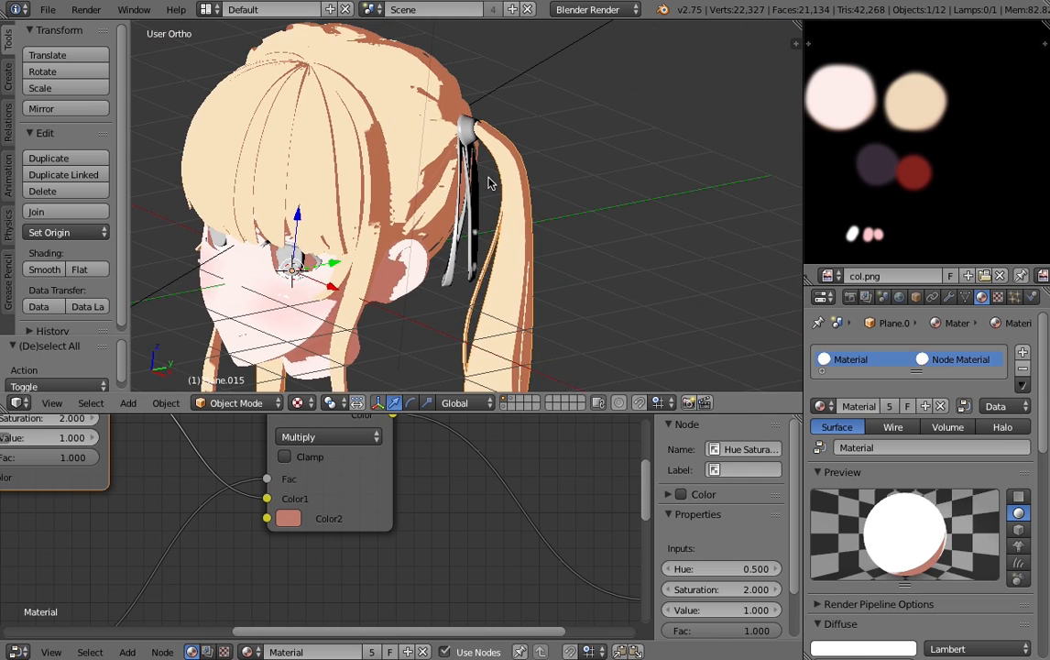
pyautogui.scroll(2, 487, 174)
pyautogui.keyDown('shift'); pyautogui.moveTo(495, 127); pyautogui.dragTo(477, 153, button='middle'); pyautogui.keyUp('shift')
pyautogui.rightClick(476, 153)
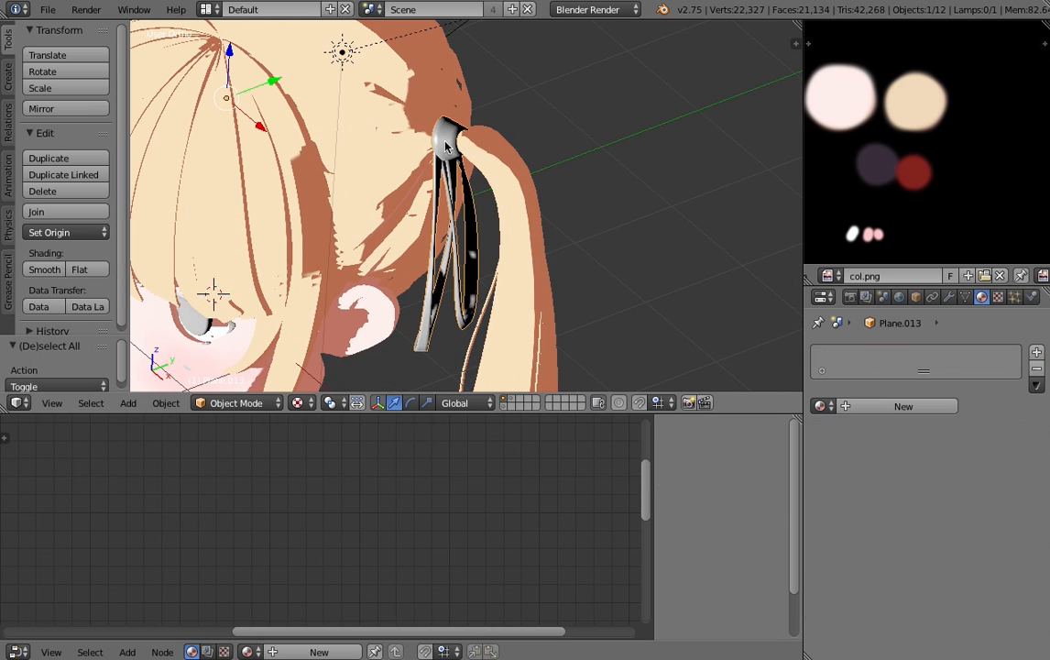
pyautogui.click(816, 409)
pyautogui.click(830, 430)
# - Examine the shading of the ribbons and eyes up close, and select the iris highlights
pyautogui.scroll(-2, 416, 296)
pyautogui.press('a')
pyautogui.moveTo(416, 296); pyautogui.dragTo(462, 210, button='middle')
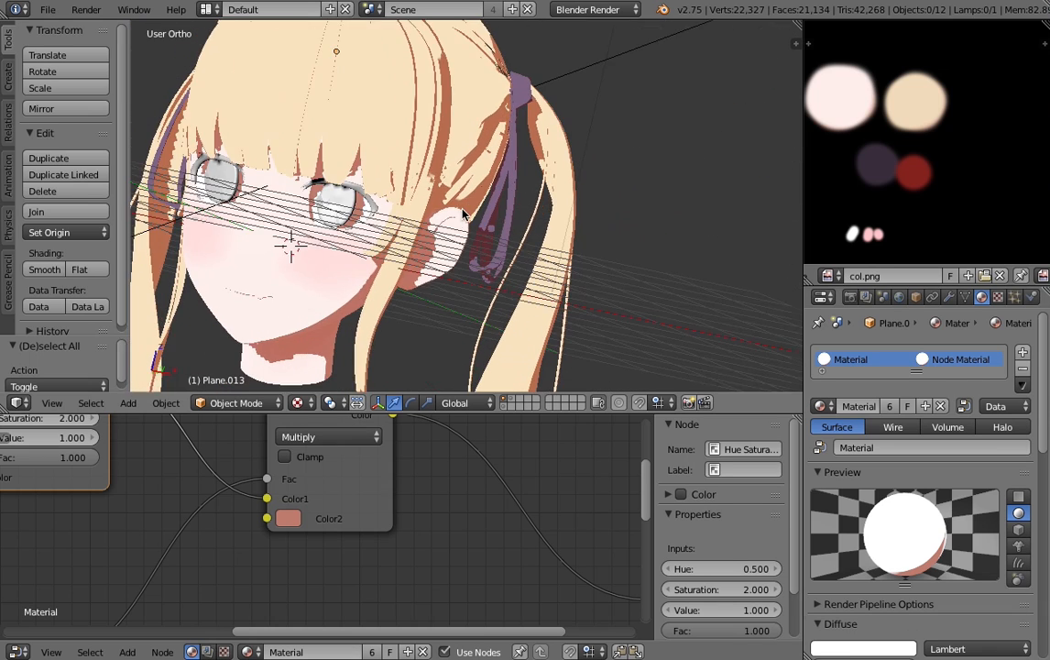
pyautogui.scroll(5, 633, 169)
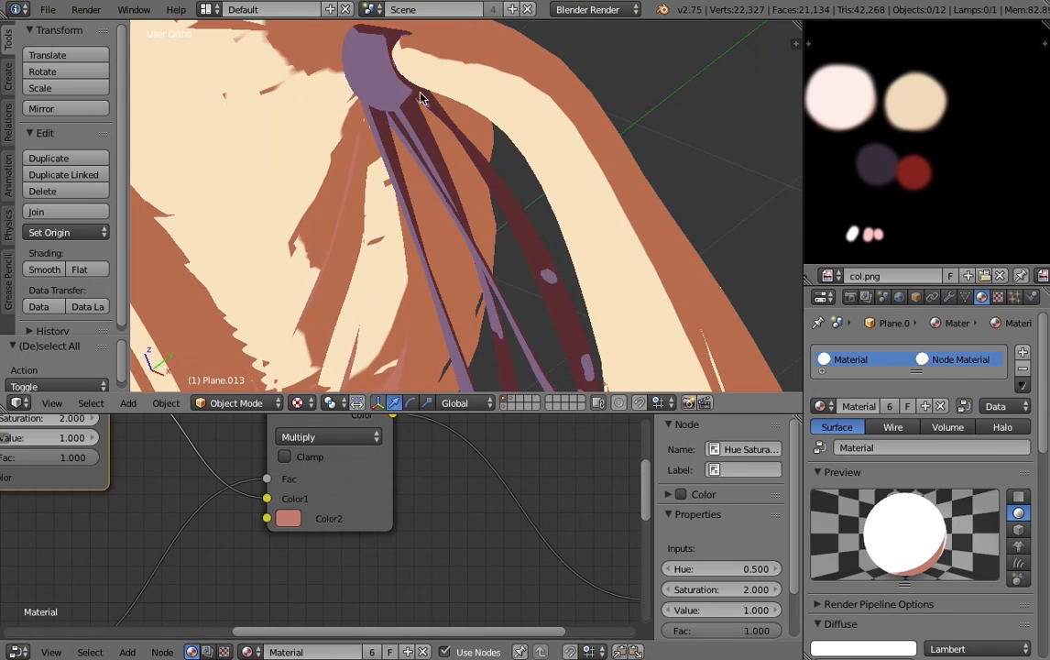
pyautogui.rightClick(423, 99)
pyautogui.scroll(-5, 349, 257)
pyautogui.moveTo(349, 257); pyautogui.dragTo(431, 197, button='middle')
pyautogui.scroll(6, 430, 200)
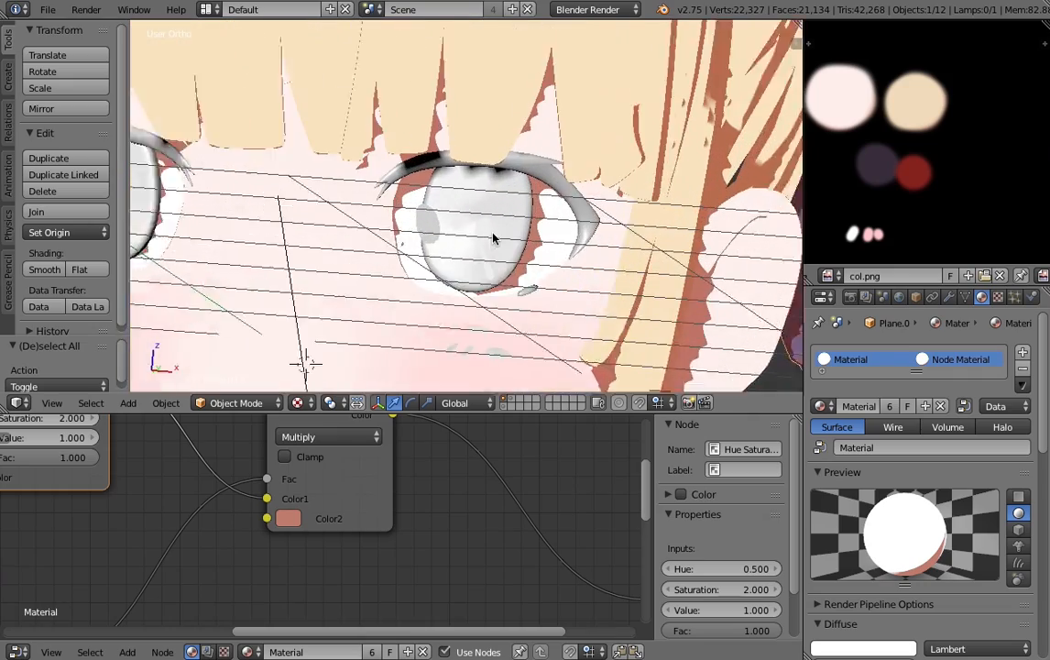
pyautogui.rightClick(431, 240)
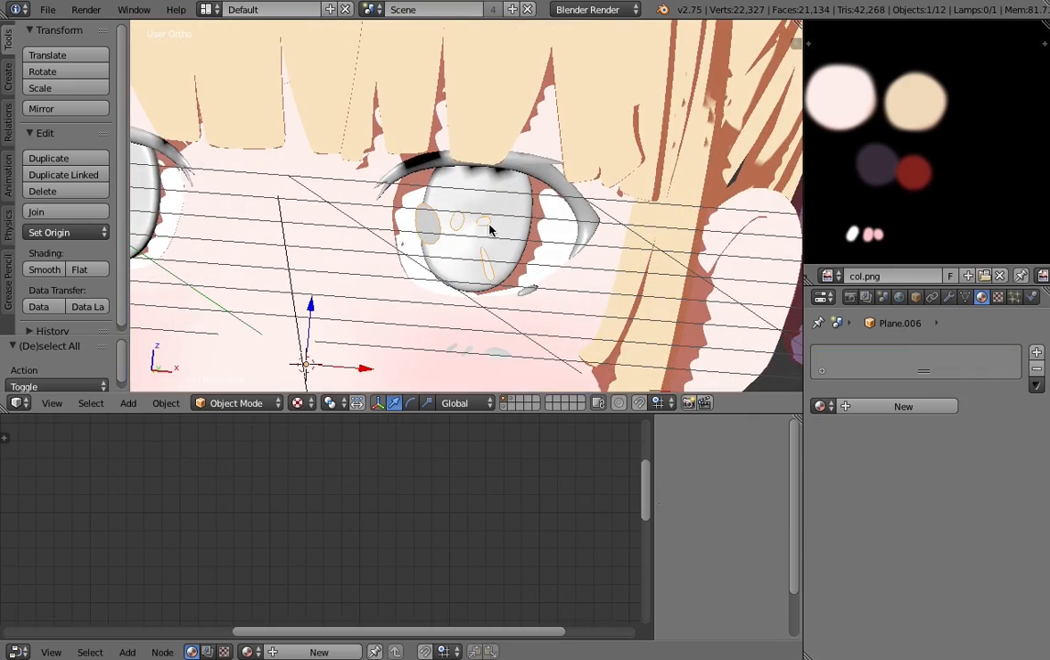
# - Select the upper eyelashes and assign the existing "Material" to them
pyautogui.scroll(-3, 490, 229)
pyautogui.keyDown('shift'); pyautogui.moveTo(490, 229); pyautogui.dragTo(534, 109, button='middle'); pyautogui.keyUp('shift')
pyautogui.scroll(3, 600, 220)
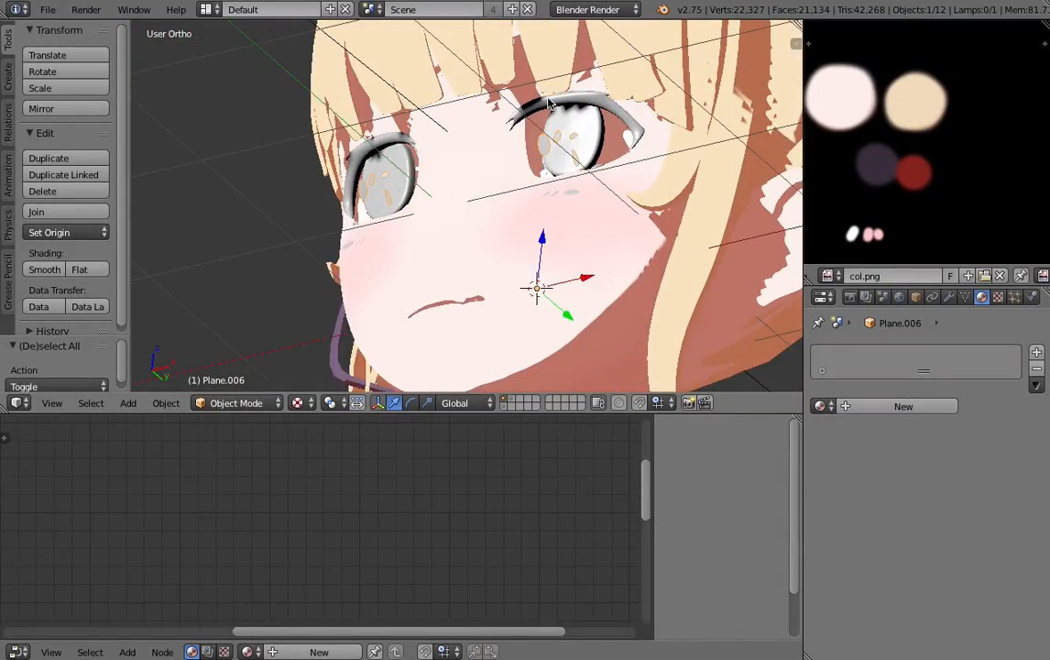
pyautogui.scroll(5, 480, 227)
pyautogui.rightClick(527, 276)
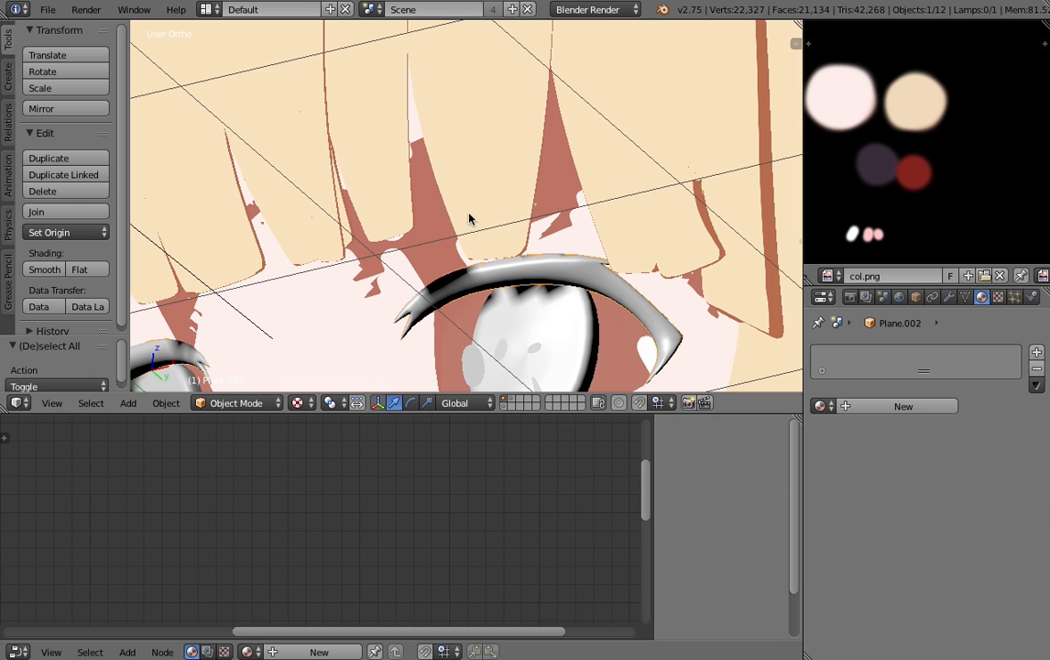
pyautogui.click(820, 406)
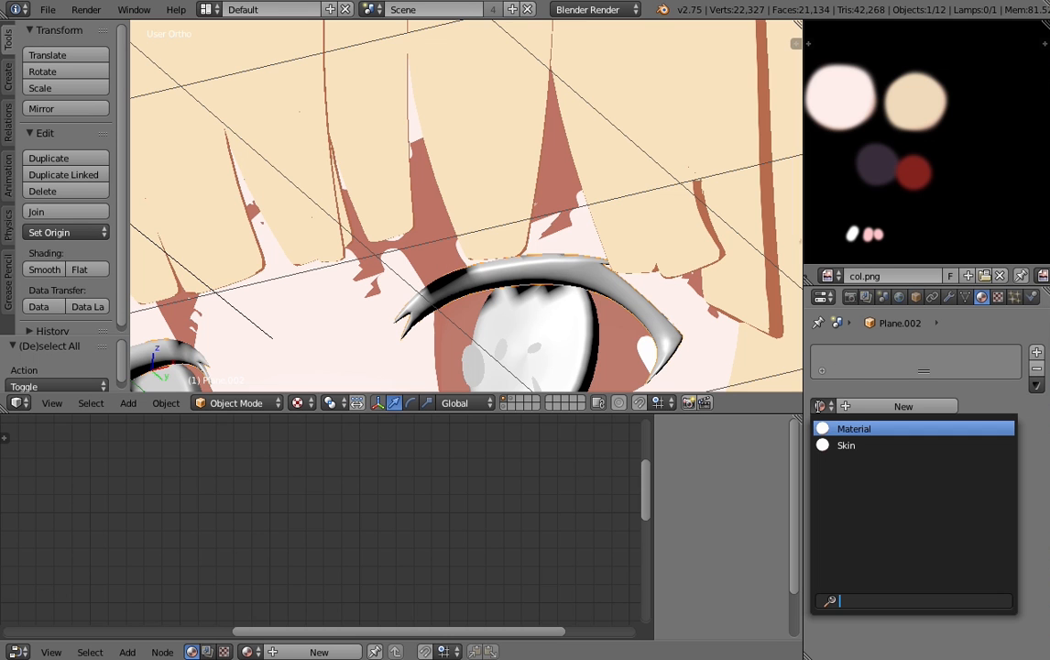
pyautogui.click(864, 429)
pyautogui.scroll(-4, 544, 320)
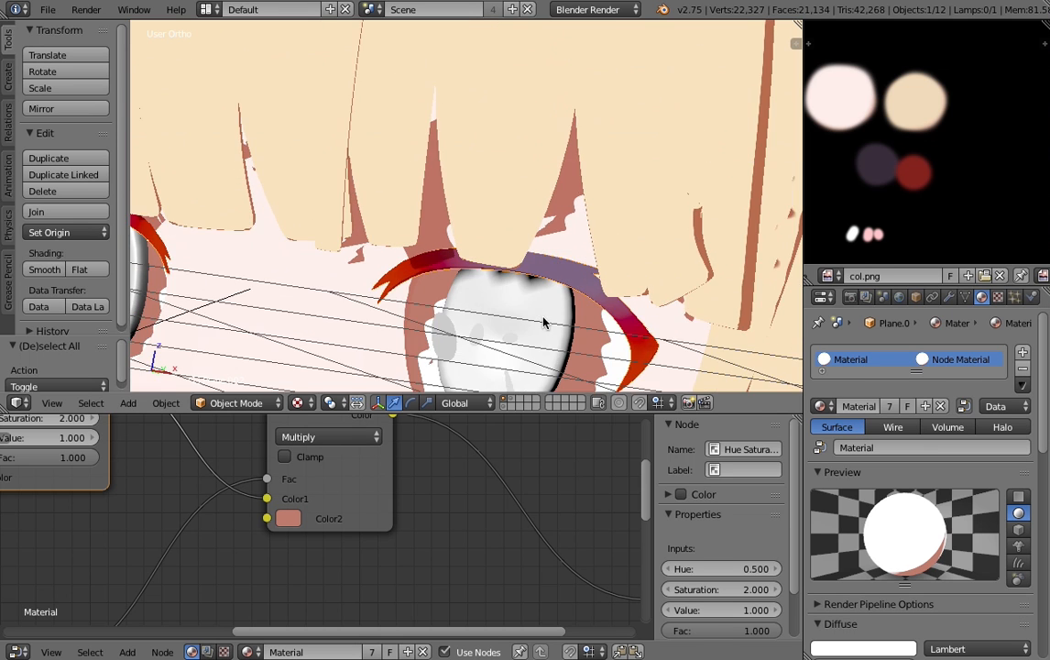
# - Make a single-user copy of the eyelashes' material and name it "Shadeless"
pyautogui.scroll(6, 429, 202)
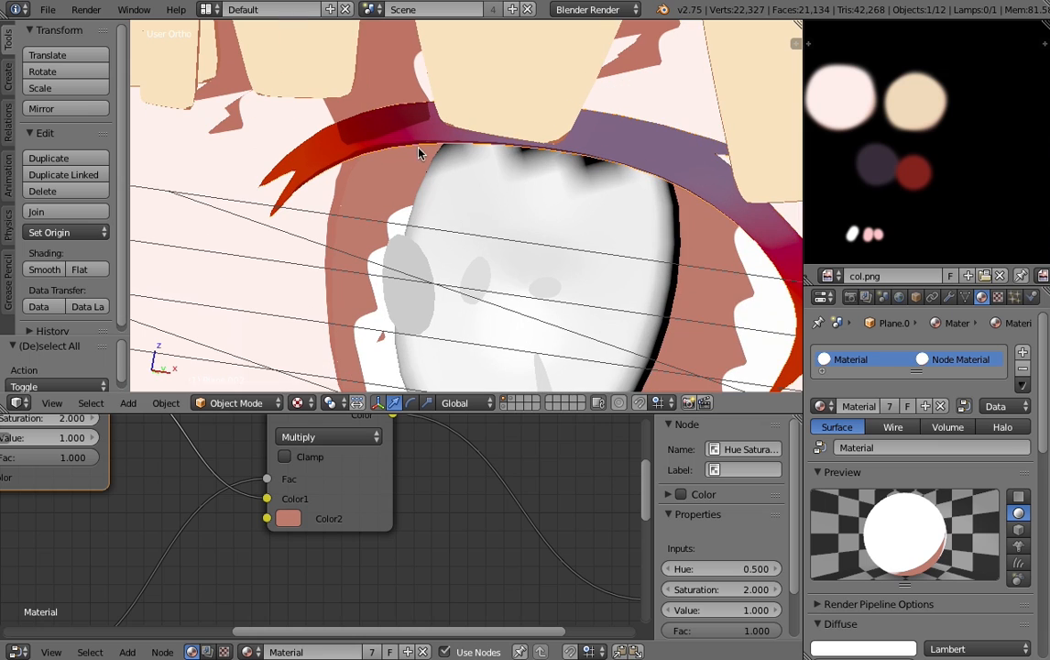
pyautogui.click(888, 407)
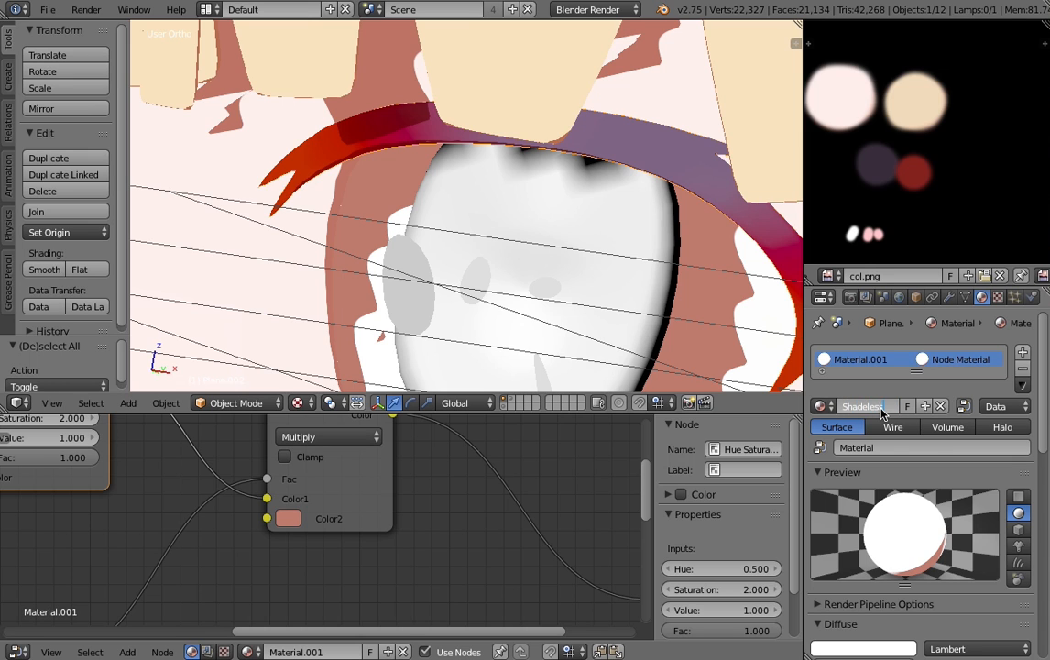
pyautogui.press('Return')
# - Enlarge the node editor and delete the Material and ColorRamp nodes from the Shadeless node tree
pyautogui.scroll(-9, 303, 465)
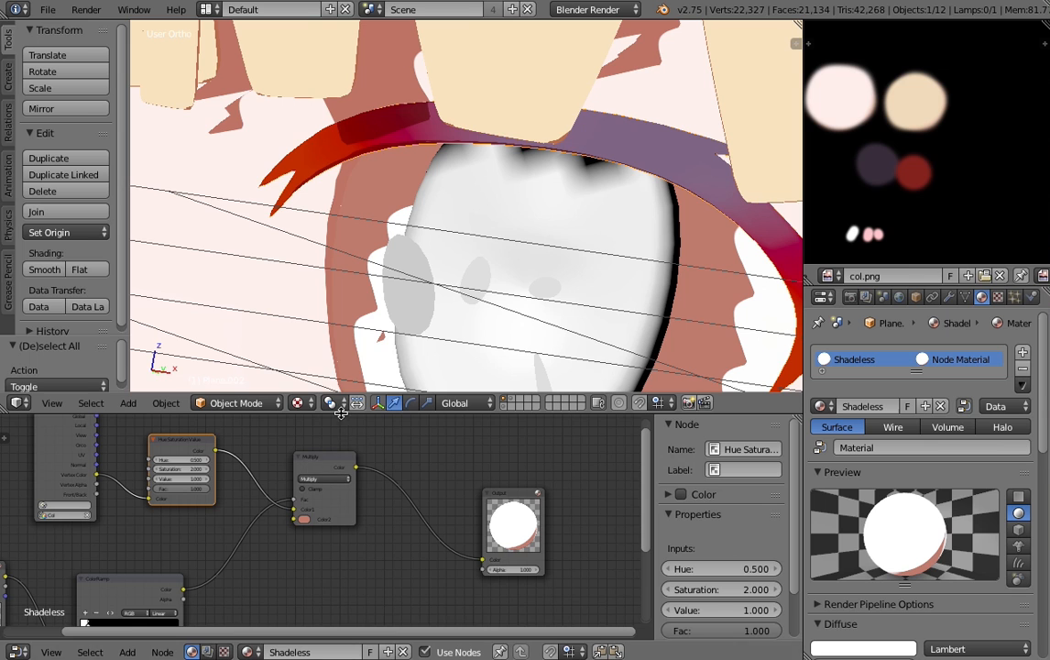
pyautogui.moveTo(341, 413); pyautogui.dragTo(344, 376)
pyautogui.moveTo(345, 454); pyautogui.dragTo(450, 408, button='middle')
pyautogui.scroll(-1, 304, 486)
pyautogui.scroll(2, 271, 500)
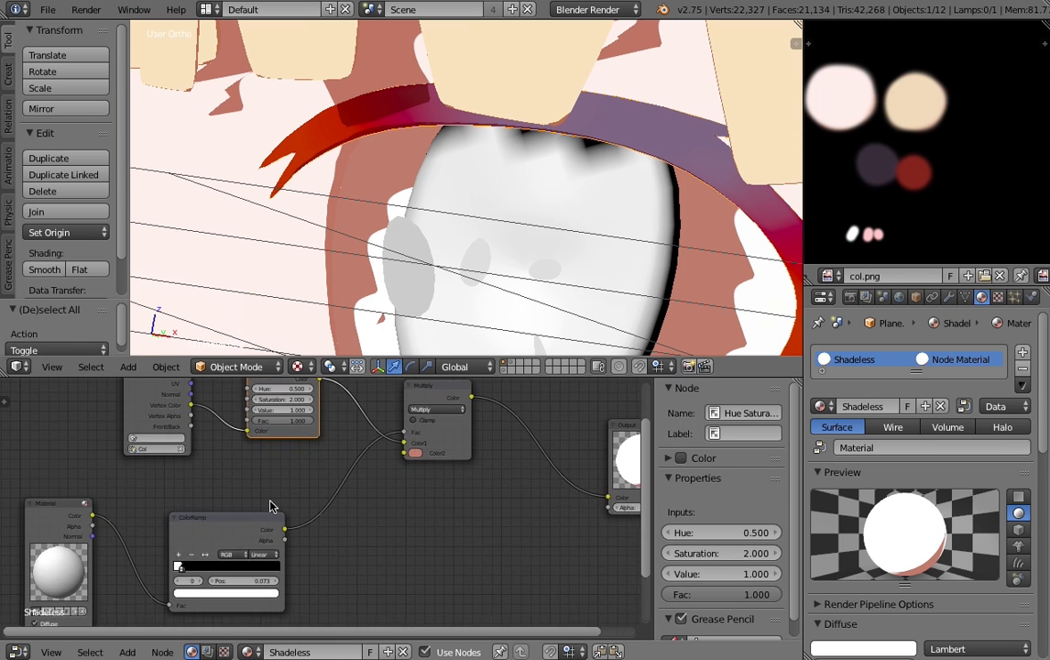
pyautogui.scroll(-3, 274, 503)
pyautogui.press('a')
pyautogui.scroll(1, 328, 522)
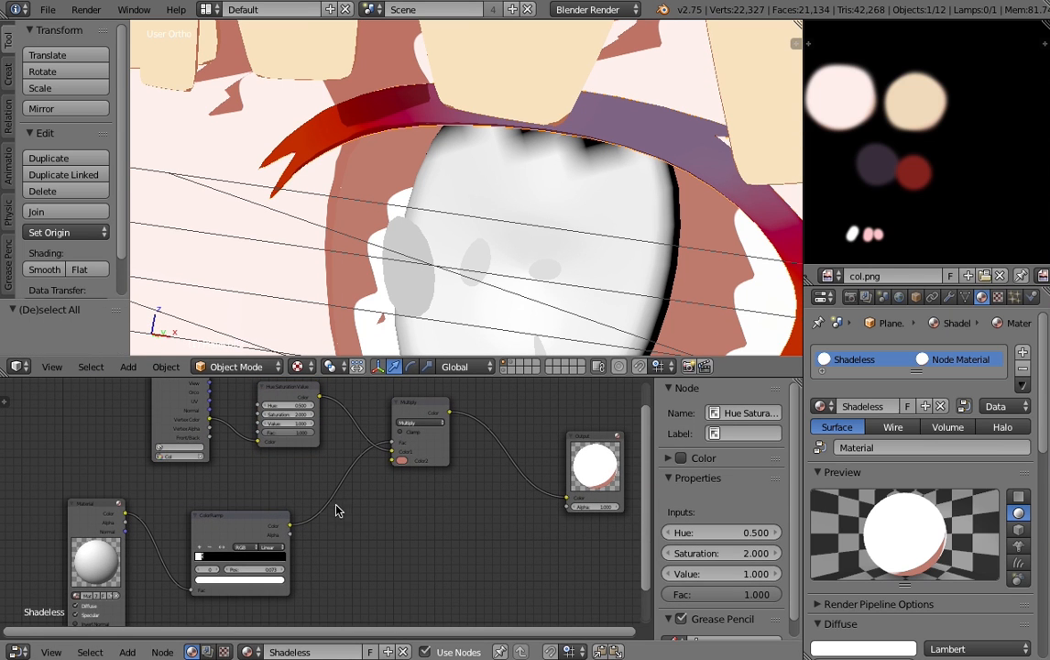
pyautogui.moveTo(51, 524); pyautogui.dragTo(298, 501)
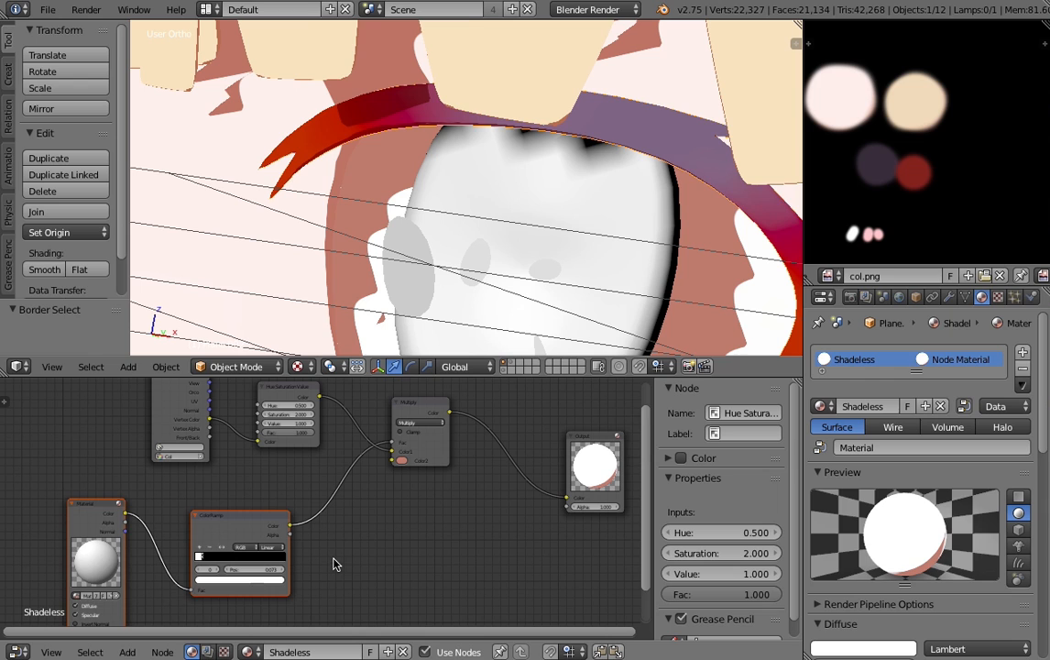
pyautogui.press('x')
# - Link the Hue Saturation Value color directly to the Output color and delete the Multiply node
pyautogui.moveTo(320, 397); pyautogui.dragTo(526, 471)
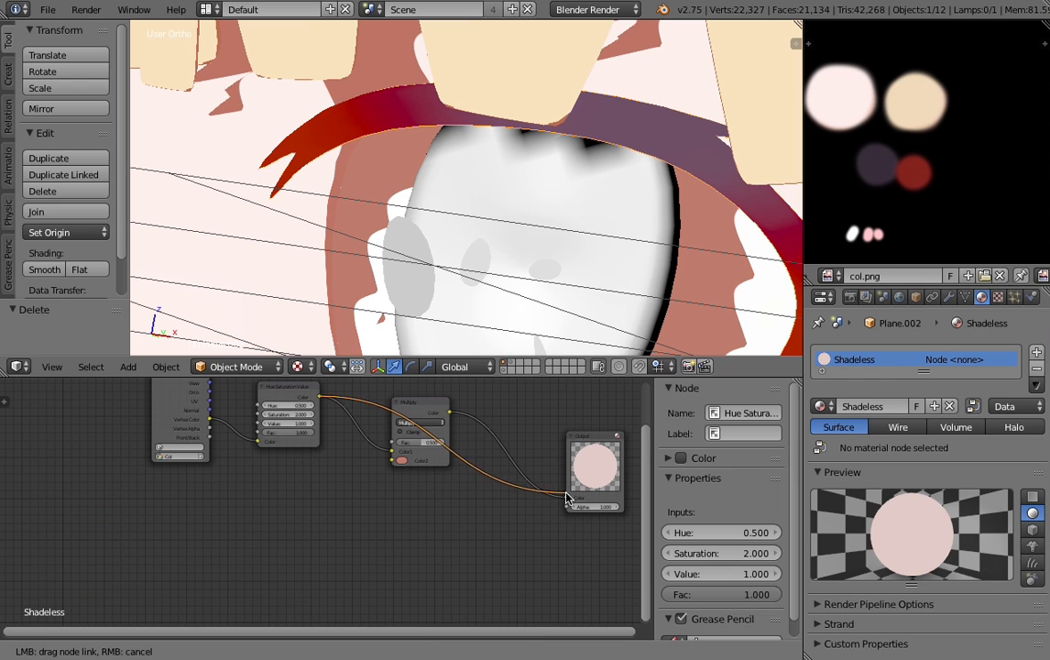
pyautogui.moveTo(566, 501); pyautogui.dragTo(567, 499)
pyautogui.click(417, 403)
pyautogui.press('x')
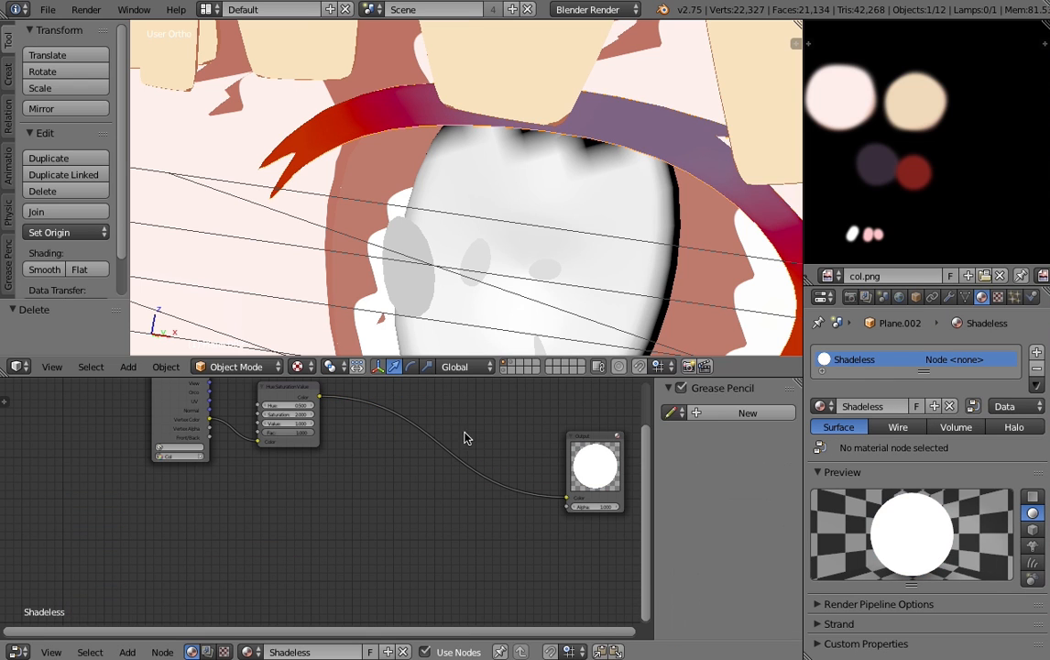
# - Move the Output node closer to the Hue Saturation Value node to tidy the Shadeless node tree
pyautogui.click(613, 446)
pyautogui.press('g')
pyautogui.click(424, 401)
pyautogui.scroll(6, 325, 499)
pyautogui.moveTo(330, 452); pyautogui.dragTo(401, 579, button='middle')
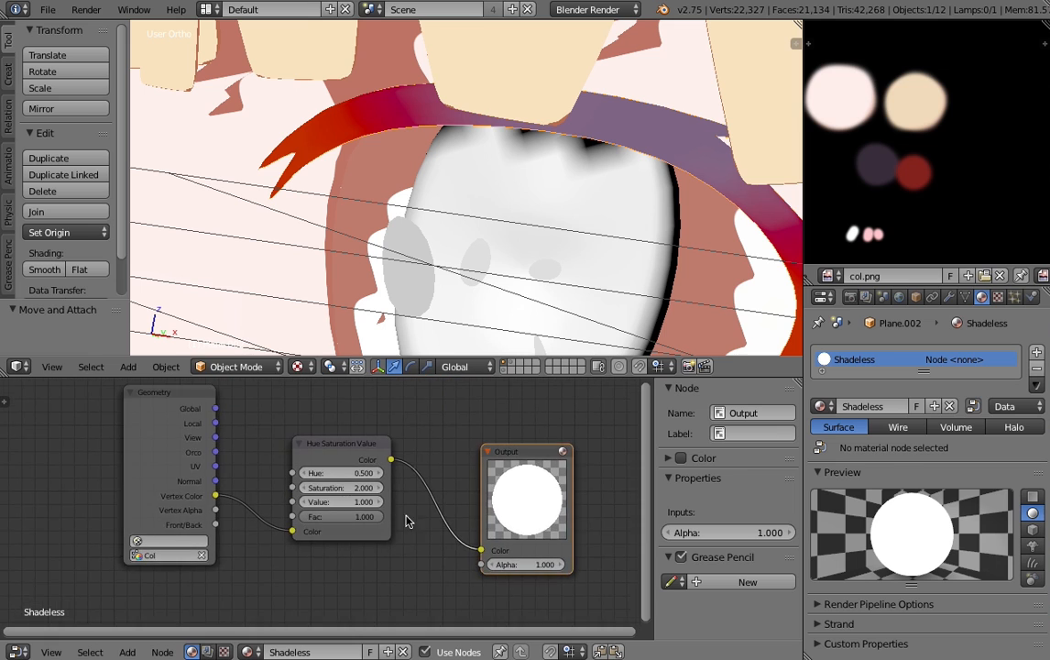
pyautogui.moveTo(407, 516); pyautogui.dragTo(389, 542, button='middle')
pyautogui.press('g')
pyautogui.click(399, 515)
pyautogui.scroll(2, 119, 483)
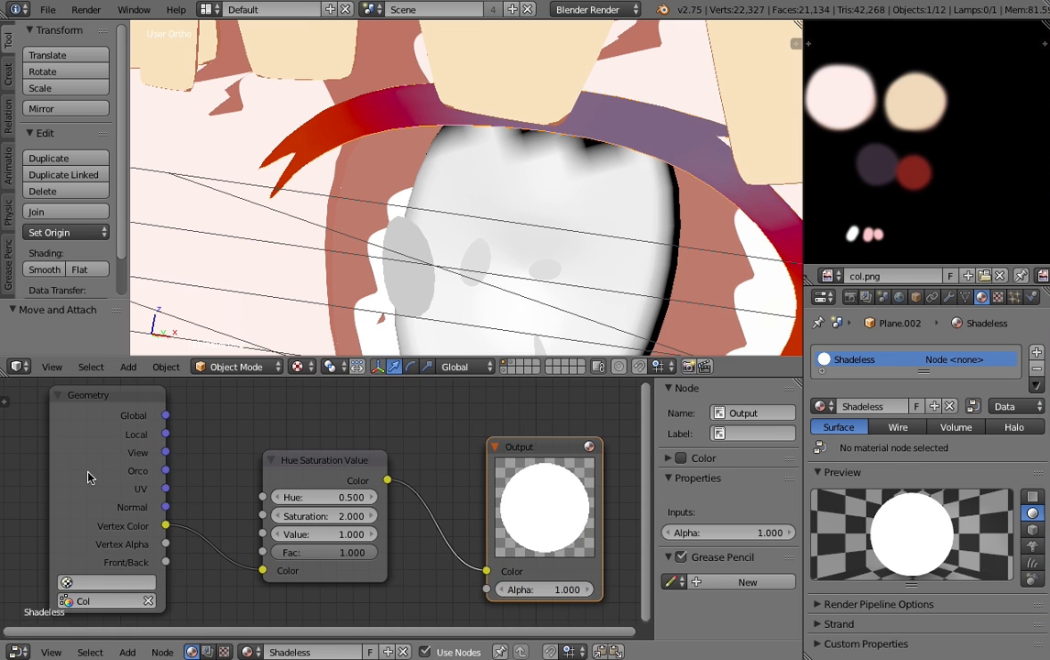
# - Try Vertex Color linked directly to the Output color, and relink the Hue Saturation Value node to the Output
pyautogui.moveTo(168, 529); pyautogui.dragTo(488, 572)
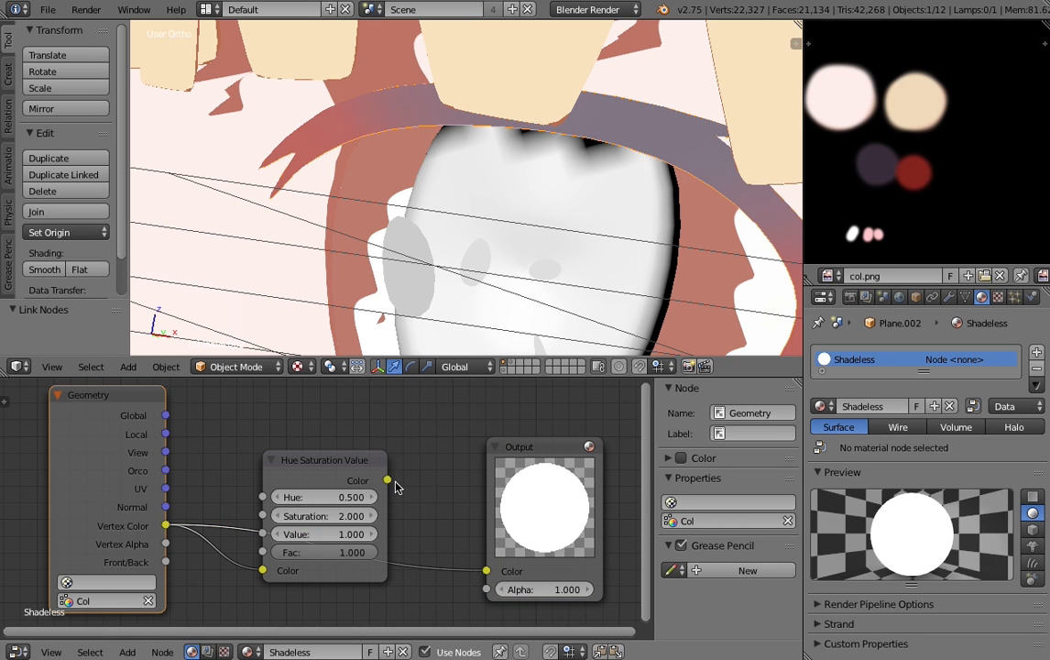
pyautogui.moveTo(388, 480); pyautogui.dragTo(454, 508)
pyautogui.moveTo(494, 573); pyautogui.dragTo(488, 571)
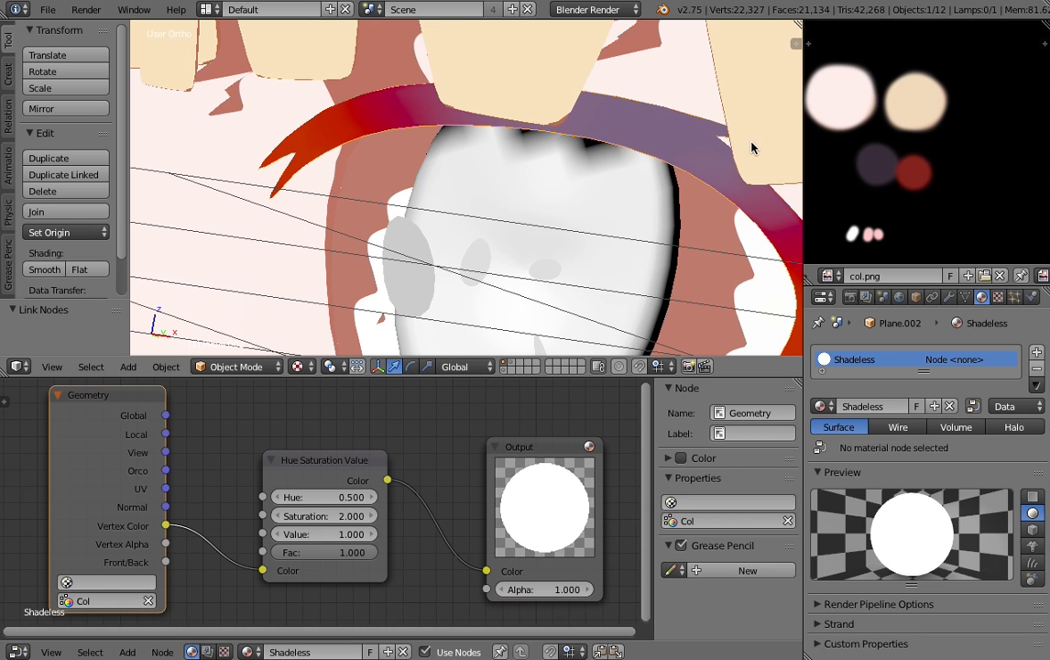
# - Examine the shadeless eyelashes against the face and hair from several angles and distances
pyautogui.scroll(-8, 752, 147)
pyautogui.moveTo(572, 237); pyautogui.dragTo(435, 251, button='middle')
pyautogui.press('a')
pyautogui.scroll(-5, 476, 233)
pyautogui.scroll(3, 516, 223)
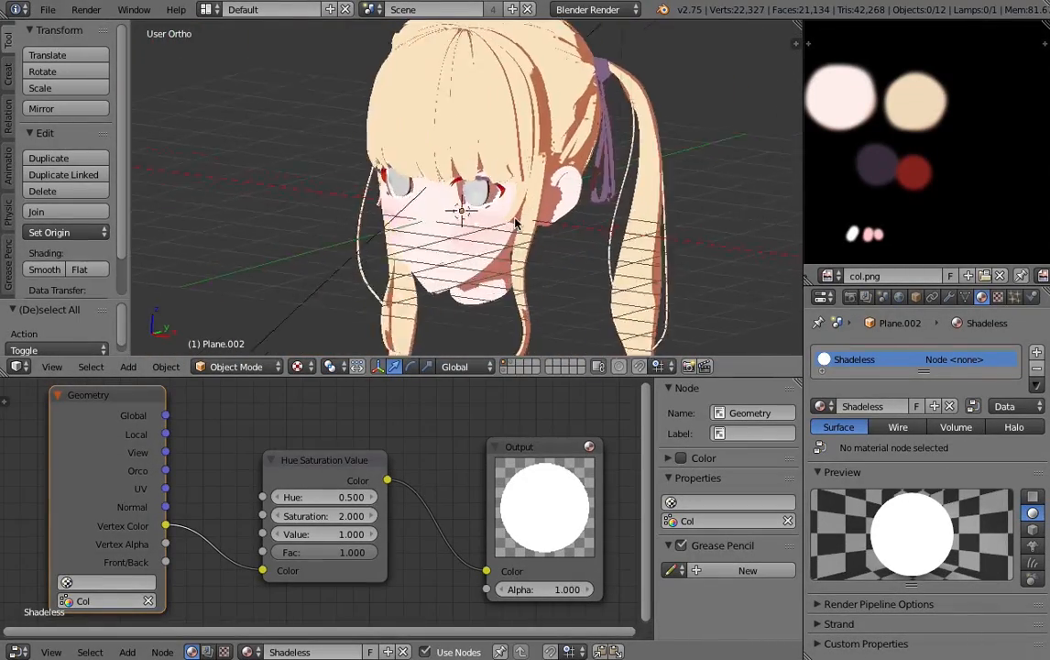
pyautogui.moveTo(516, 222); pyautogui.dragTo(516, 197, button='middle')
pyautogui.scroll(5, 481, 270)
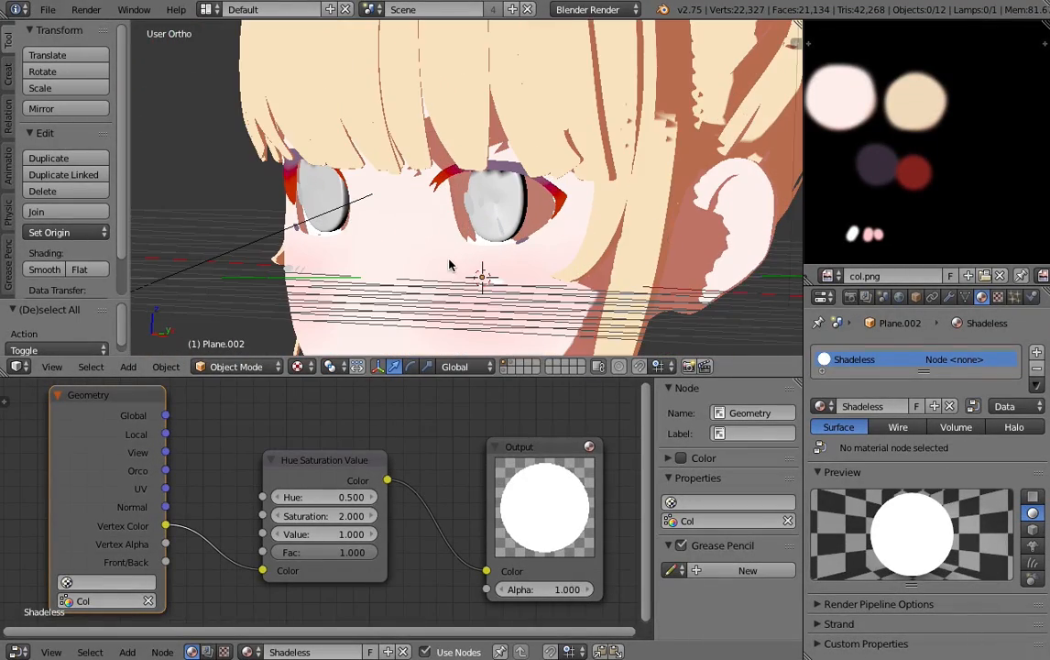
pyautogui.scroll(-3, 447, 190)
pyautogui.moveTo(410, 199); pyautogui.dragTo(433, 195, button='middle')
pyautogui.scroll(3, 429, 193)
pyautogui.scroll(6, 403, 170)
pyautogui.moveTo(387, 143); pyautogui.dragTo(377, 181, button='right')
pyautogui.rightClick(379, 150)
pyautogui.scroll(-4, 343, 114)
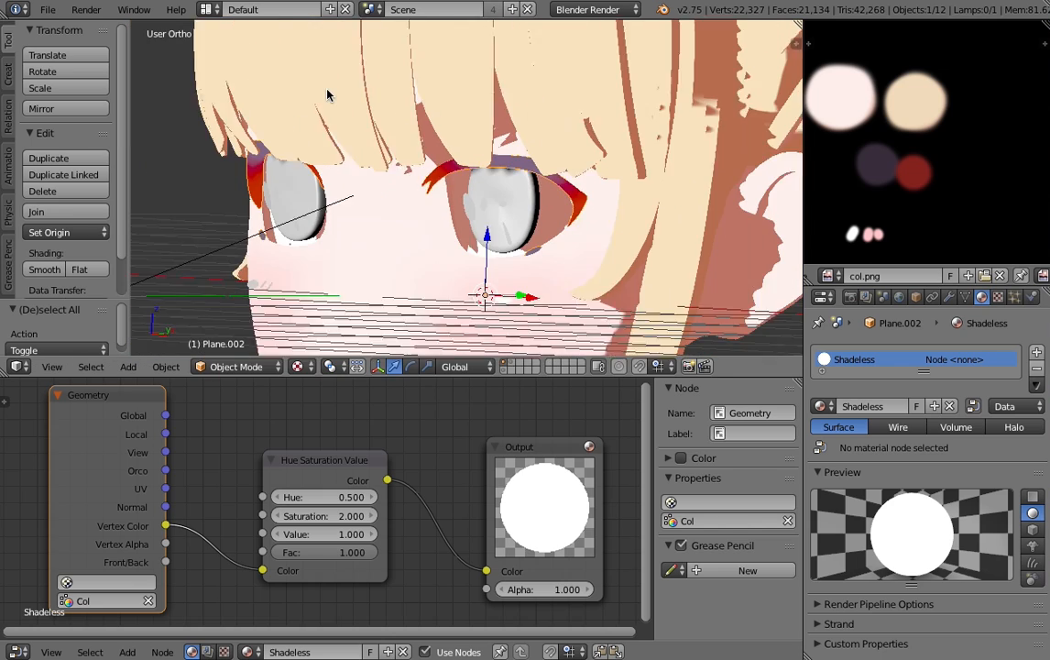
pyautogui.moveTo(328, 92); pyautogui.dragTo(527, 126, button='middle')
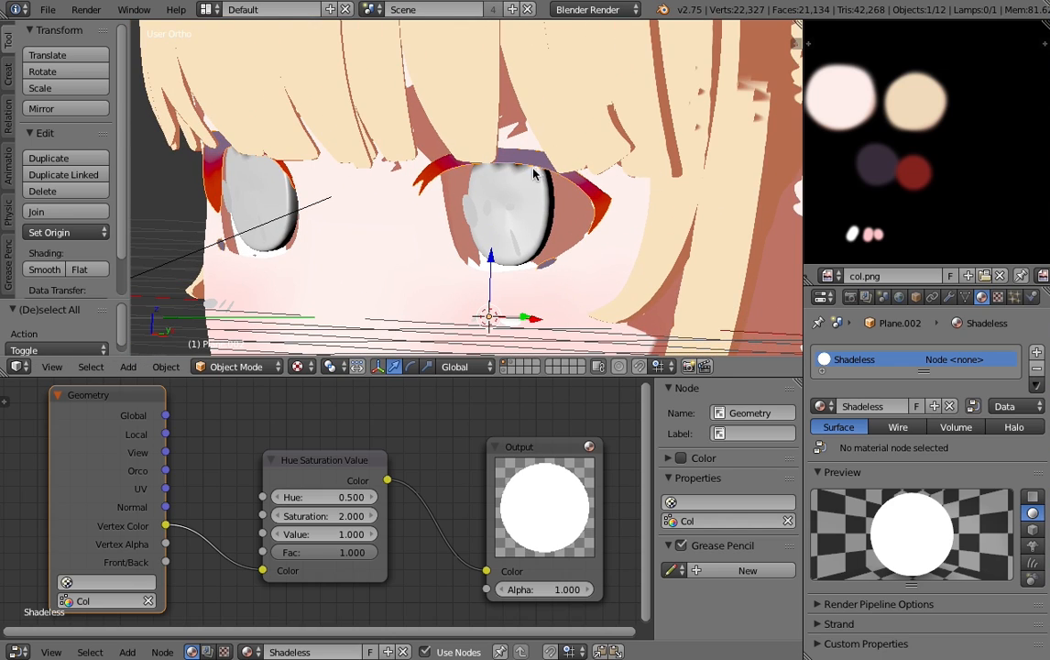
pyautogui.moveTo(534, 175); pyautogui.dragTo(382, 134, button='middle')
pyautogui.press('a')
pyautogui.scroll(-7, 562, 240)
pyautogui.scroll(7, 621, 218)
pyautogui.moveTo(621, 218); pyautogui.dragTo(538, 245, button='middle')
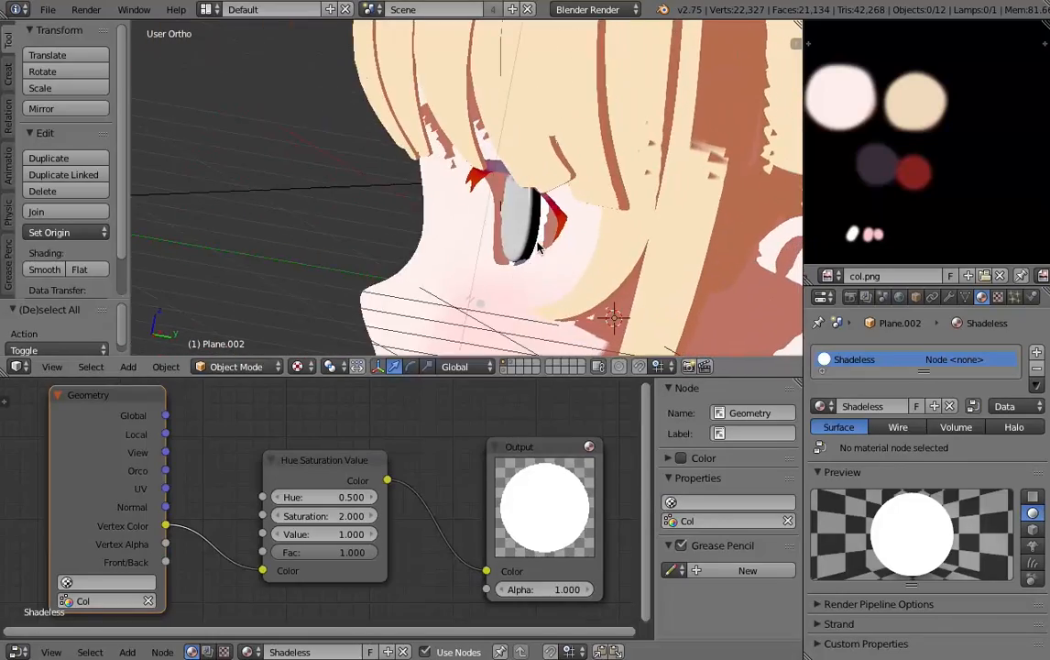
# - Select the small cheek marks below the eye, assign the "Shadeless" material to them and switch them to Vertex Paint mode
pyautogui.scroll(-5, 538, 246)
pyautogui.scroll(2, 478, 152)
pyautogui.moveTo(394, 176); pyautogui.dragTo(465, 159, button='middle')
pyautogui.scroll(5, 445, 159)
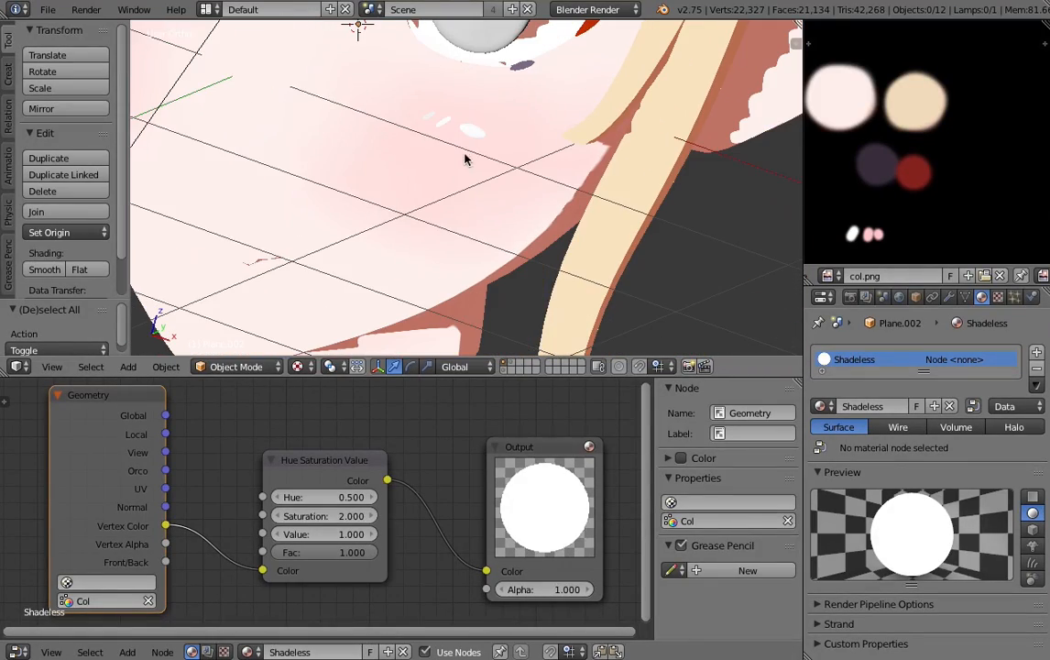
pyautogui.rightClick(462, 136)
pyautogui.scroll(4, 450, 218)
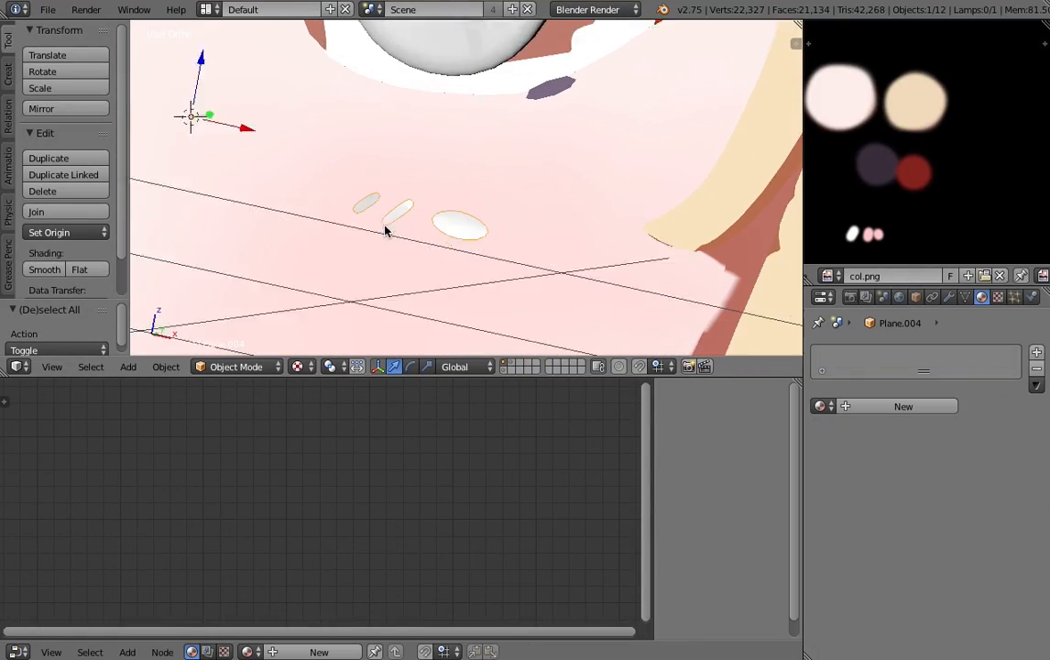
pyautogui.moveTo(386, 231); pyautogui.dragTo(389, 241, button='middle')
pyautogui.click(820, 409)
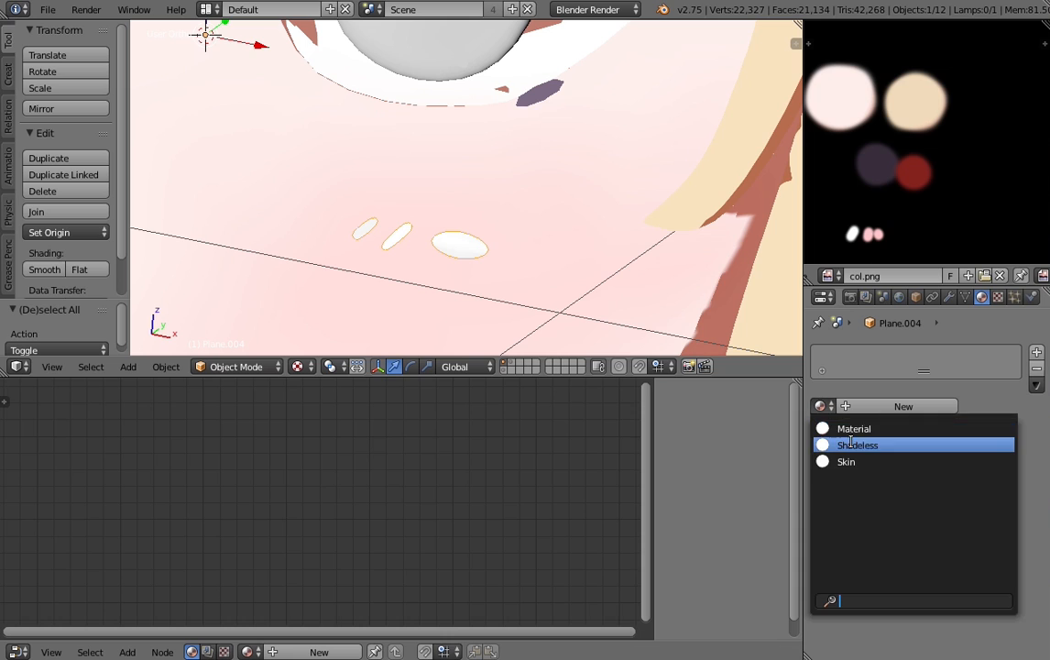
pyautogui.click(858, 444)
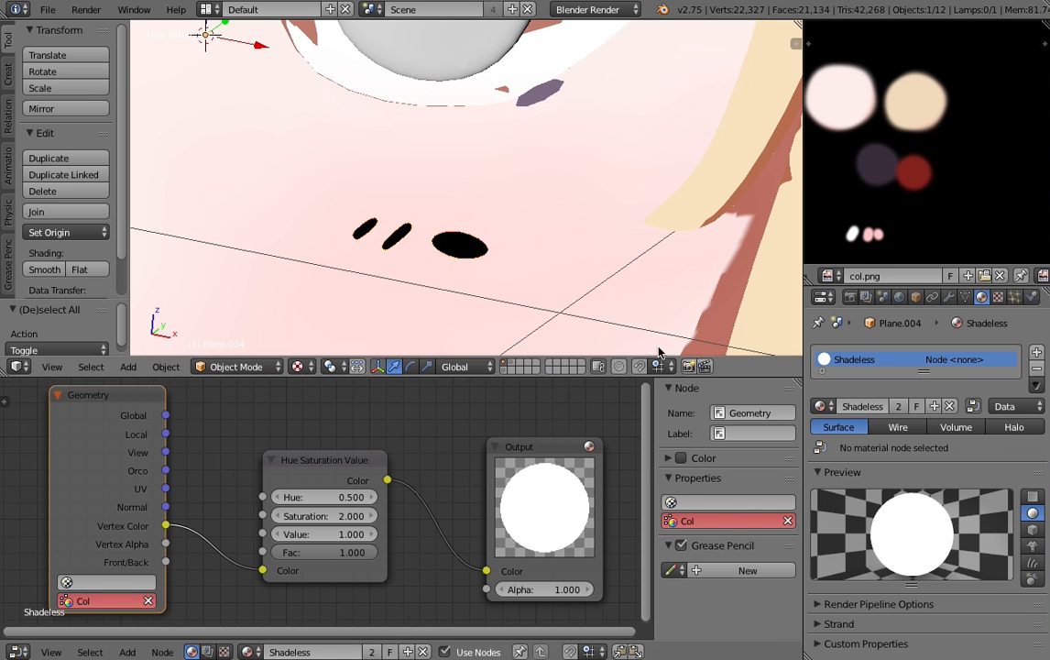
pyautogui.click(229, 367)
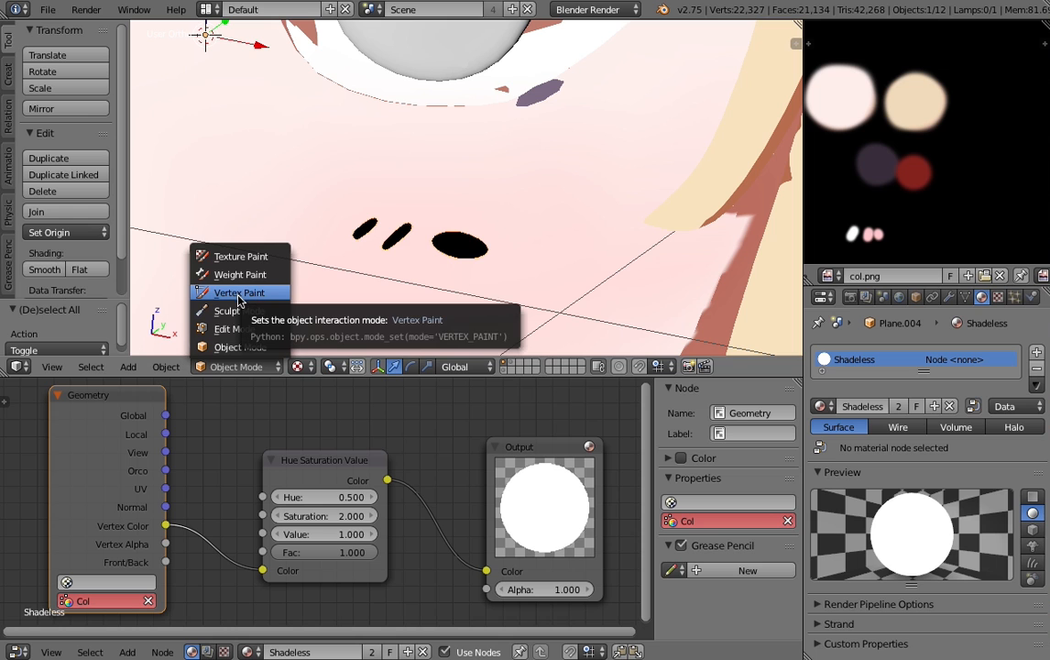
pyautogui.click(249, 293)
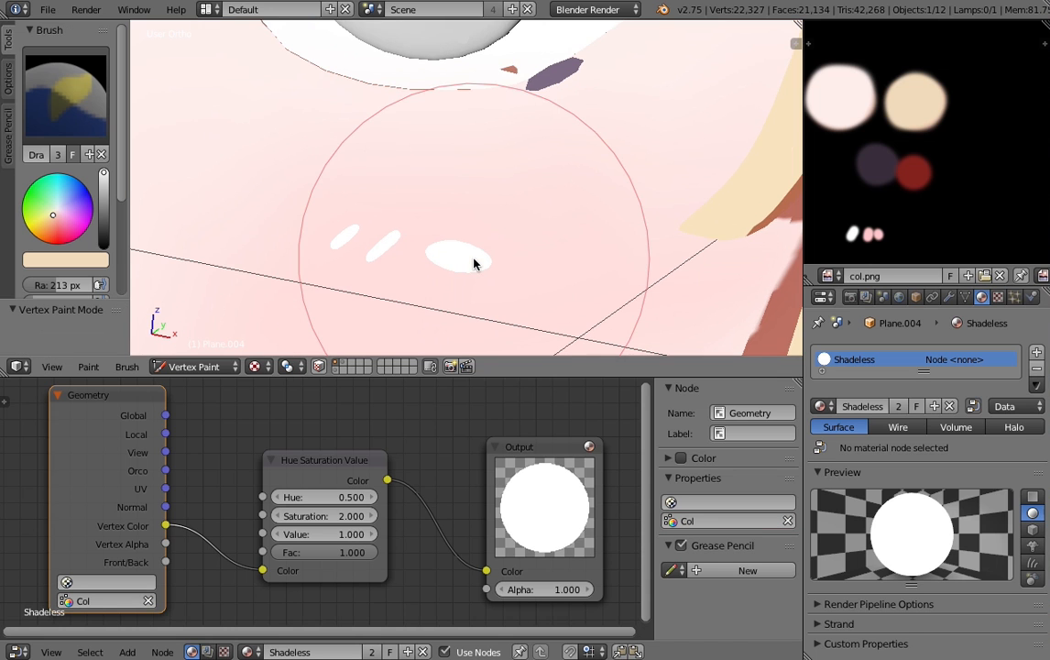
# - Set the vertex paint brush to white with a radius of 85 px and show the cheek marks in wireframe
pyautogui.scroll(3, 391, 265)
pyautogui.scroll(-3, 518, 227)
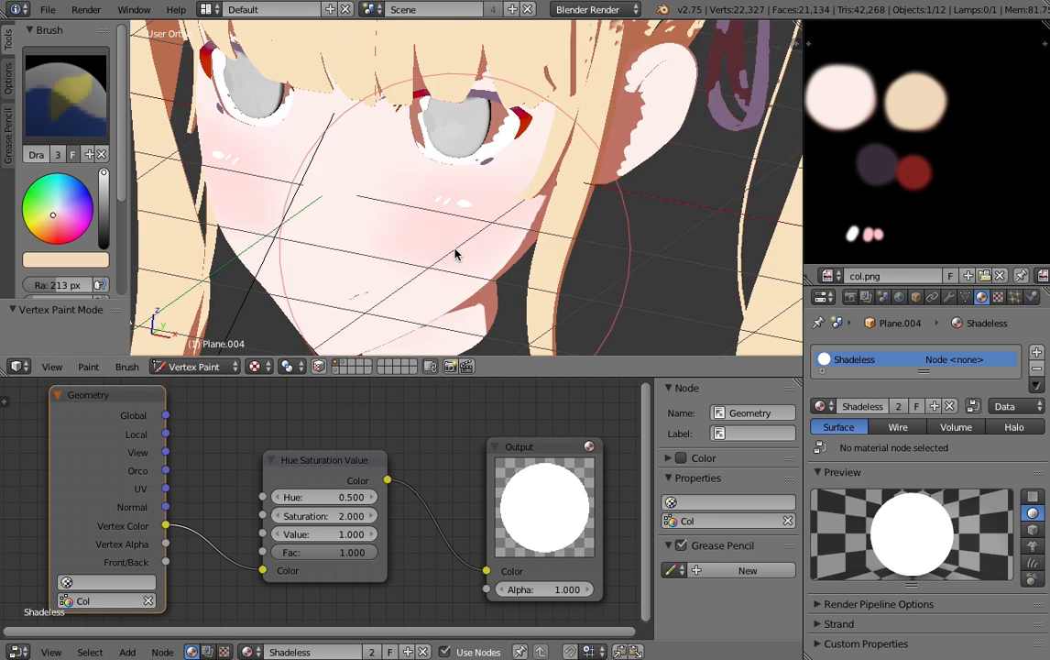
pyautogui.scroll(3, 458, 251)
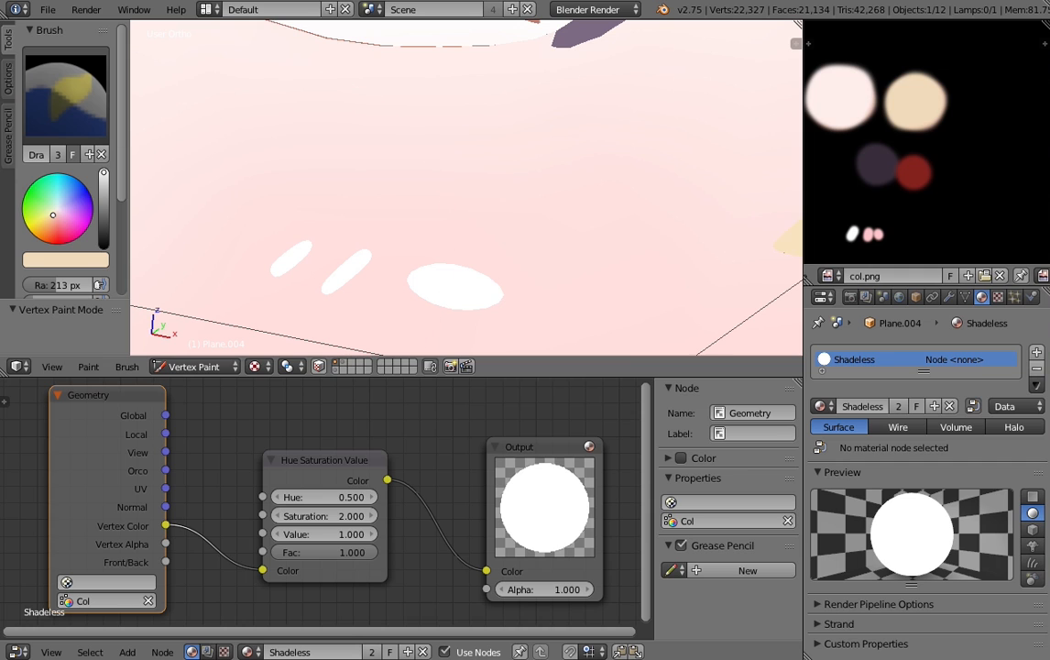
pyautogui.click(61, 264)
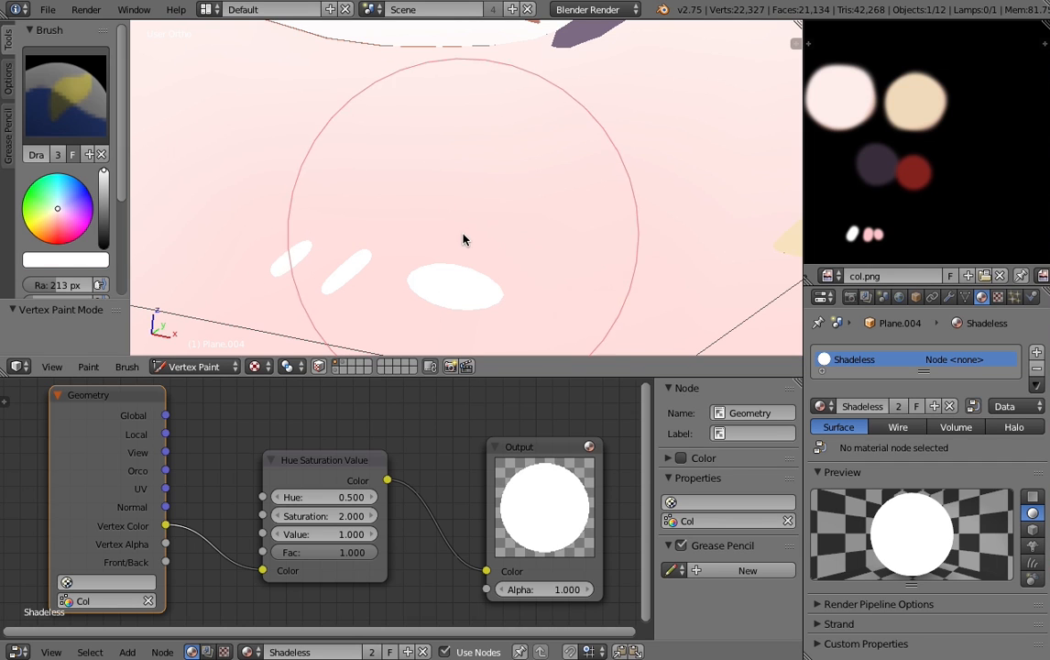
pyautogui.press('f')
pyautogui.click(301, 245)
pyautogui.press('z')
pyautogui.press('f')
pyautogui.click(470, 263)
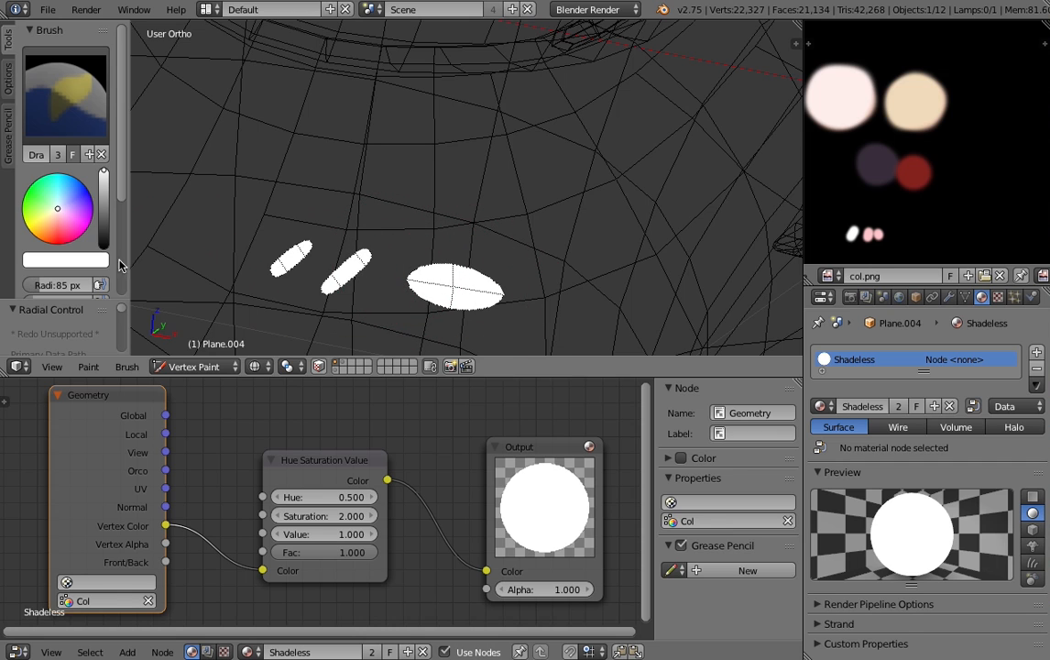
# - Sample the light pink swatch from col.png as the brush color and paint the two slanted cheek marks with it
pyautogui.scroll(3, 893, 195)
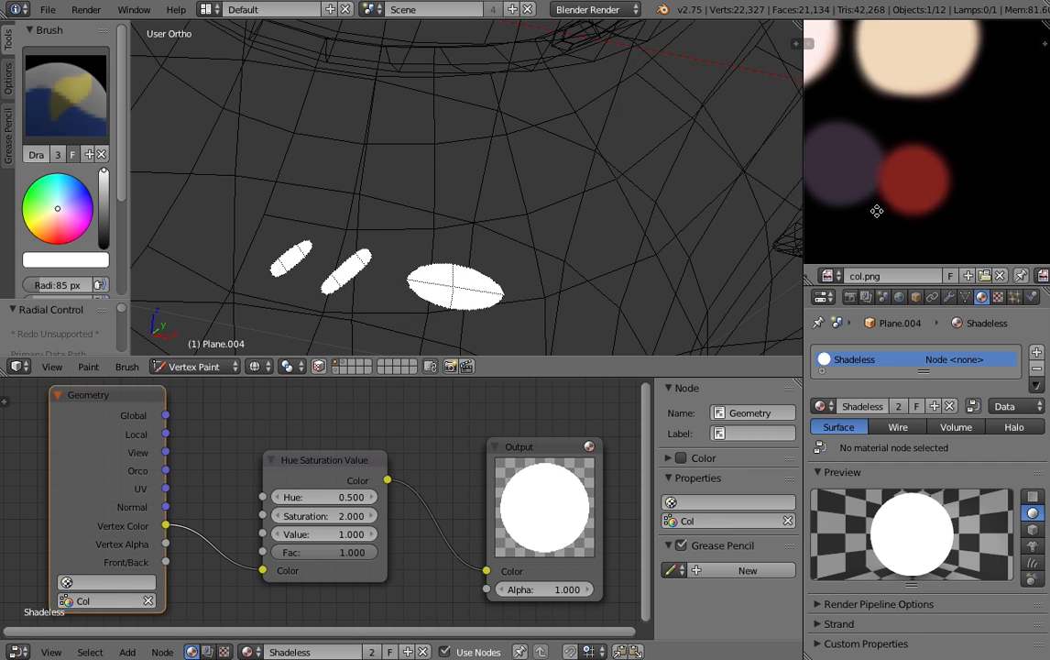
pyautogui.click(63, 258)
pyautogui.click(162, 201)
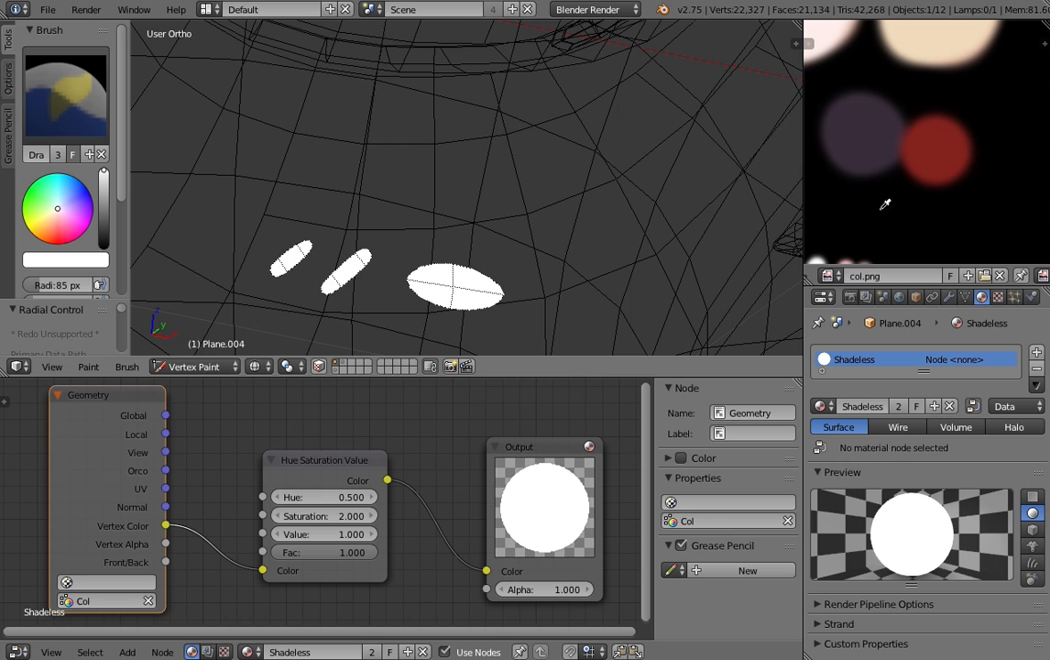
pyautogui.click(845, 262)
pyautogui.moveTo(848, 258); pyautogui.dragTo(857, 215, button='middle')
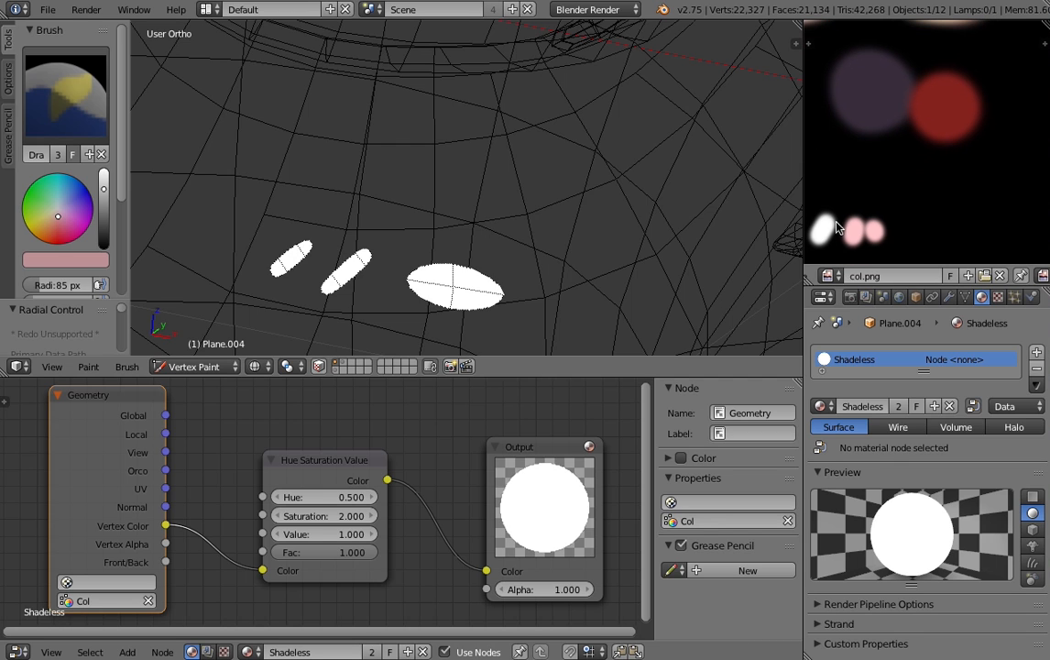
pyautogui.click(55, 260)
pyautogui.click(163, 202)
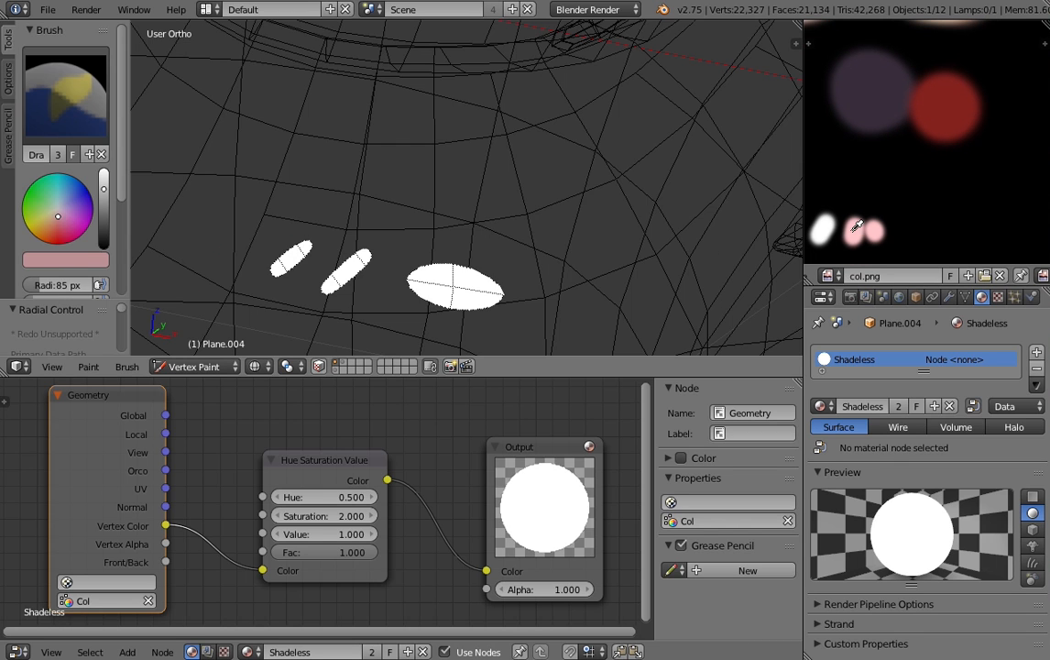
pyautogui.click(857, 227)
pyautogui.moveTo(340, 227)
pyautogui.mouseDown()
pyautogui.moveTo(323, 293)
pyautogui.moveTo(282, 304)
pyautogui.mouseUp()
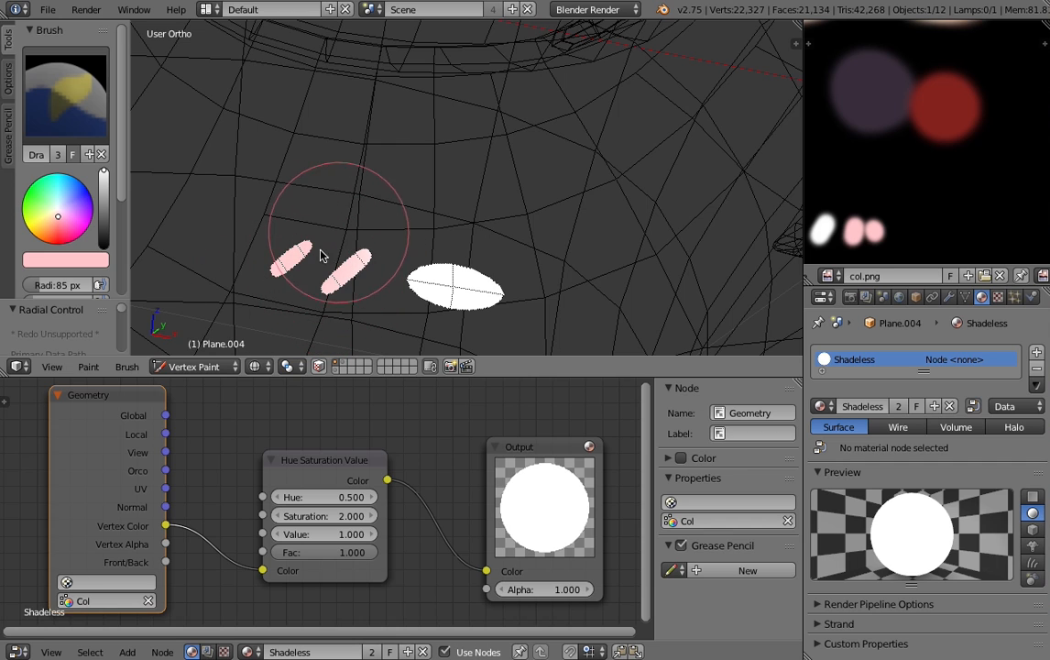
# - Paint the two slanted marks on the opposite cheek light pink, working in the textured material display
pyautogui.scroll(-3, 422, 183)
pyautogui.press('z')
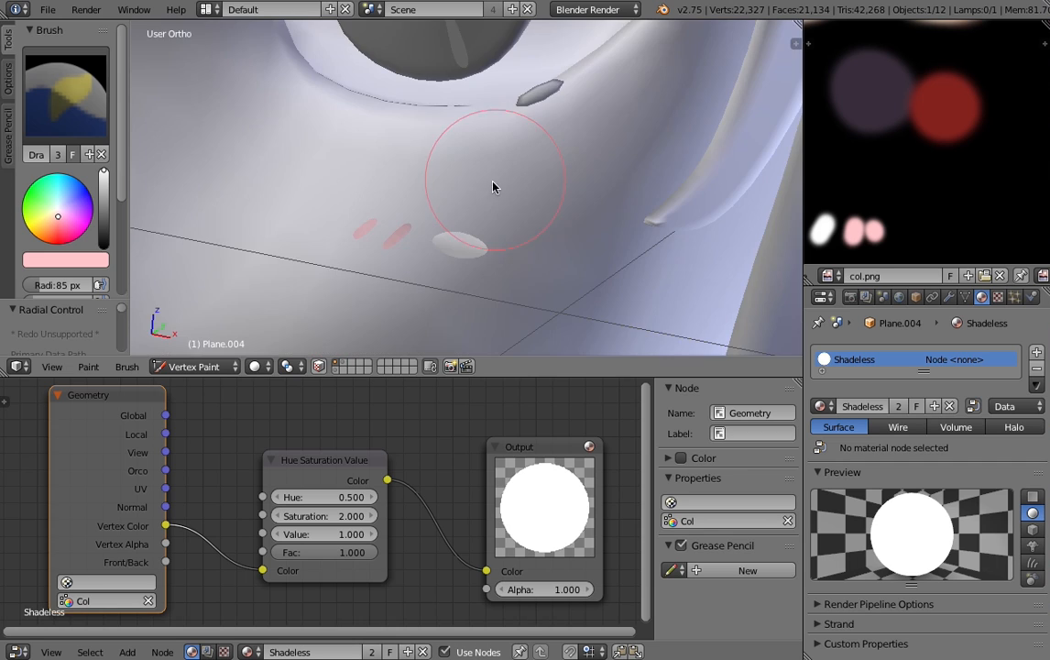
pyautogui.scroll(-10, 445, 269)
pyautogui.scroll(2, 280, 260)
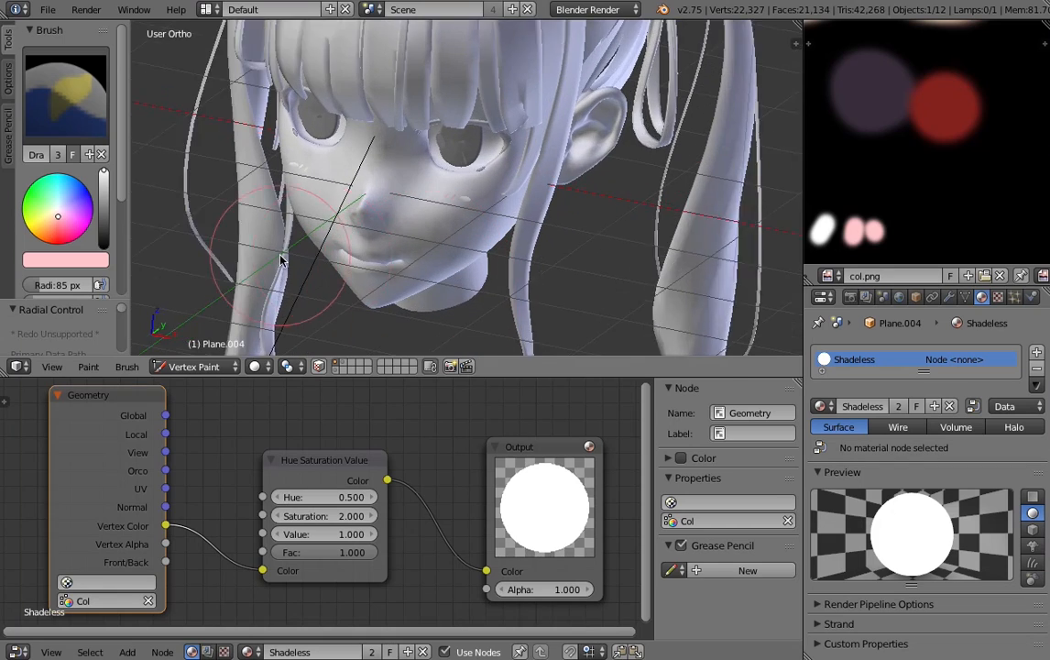
pyautogui.scroll(3, 375, 254)
pyautogui.scroll(8, 445, 262)
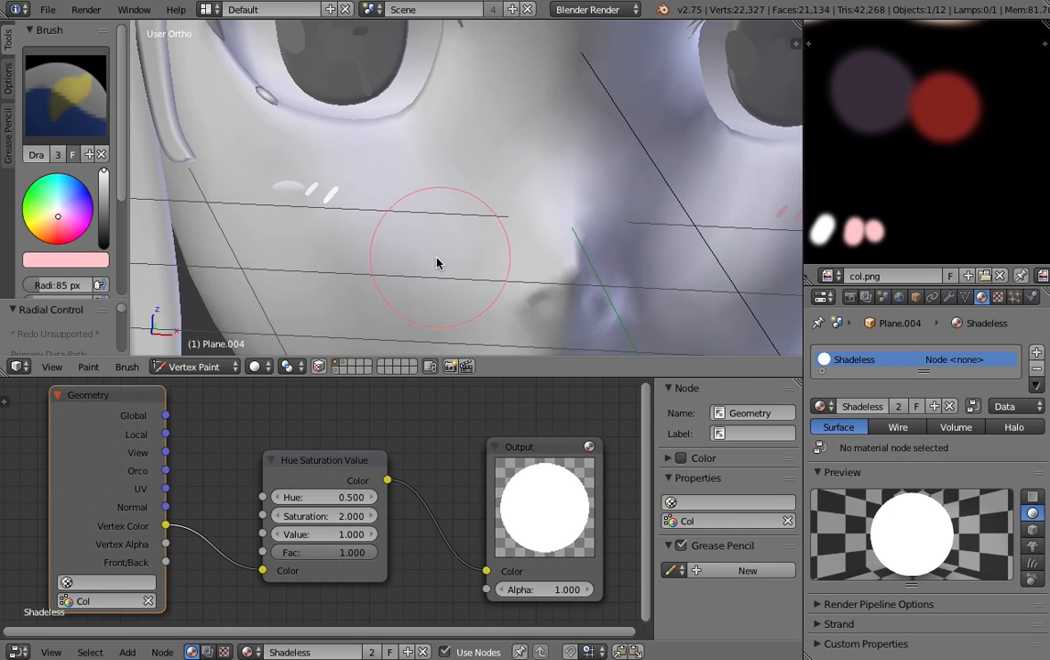
pyautogui.hotkey('alt', 'z')
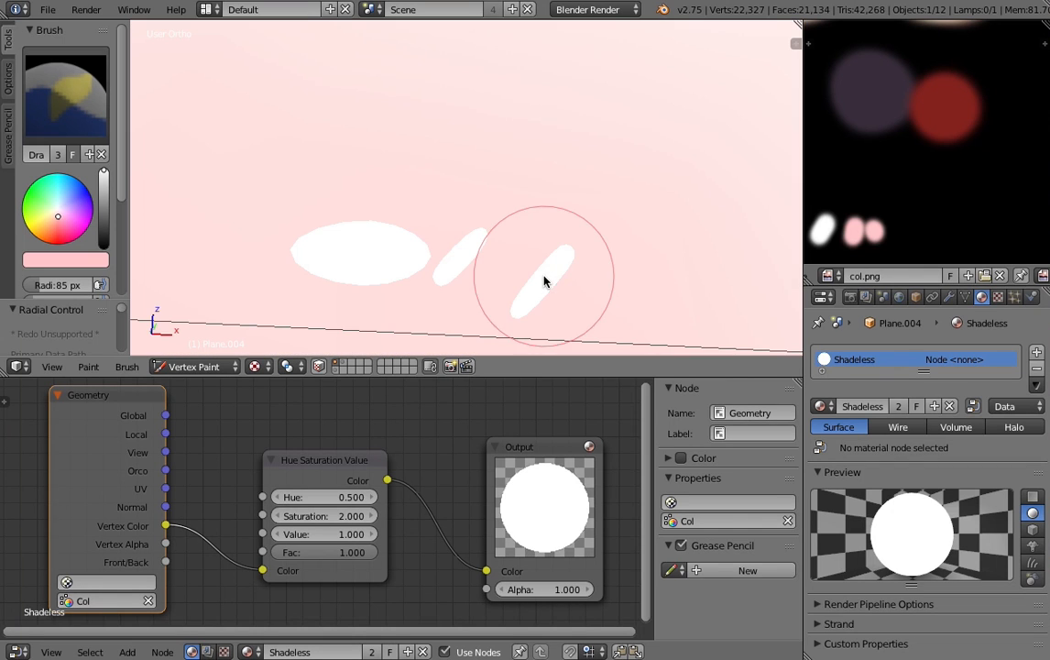
pyautogui.moveTo(532, 306)
pyautogui.mouseDown()
pyautogui.moveTo(487, 316)
pyautogui.moveTo(482, 253)
pyautogui.moveTo(429, 307)
pyautogui.moveTo(487, 226)
pyautogui.moveTo(438, 256)
pyautogui.moveTo(523, 323)
pyautogui.moveTo(555, 281)
pyautogui.moveTo(469, 254)
pyautogui.mouseUp()
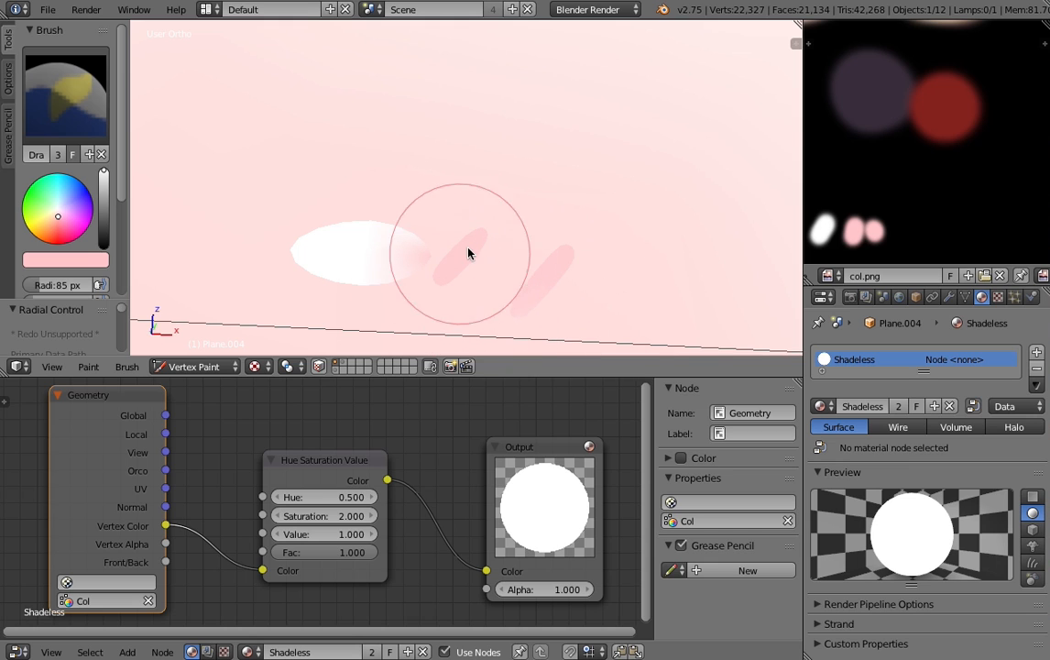
# - Change the brush to white and repaint the pink-stained end of the oval cheek mark, ending with a brush radius of 27 px
pyautogui.click(65, 260)
pyautogui.moveTo(514, 236); pyautogui.dragTo(495, 204, button='middle')
pyautogui.moveTo(360, 221); pyautogui.dragTo(129, 260, button='middle')
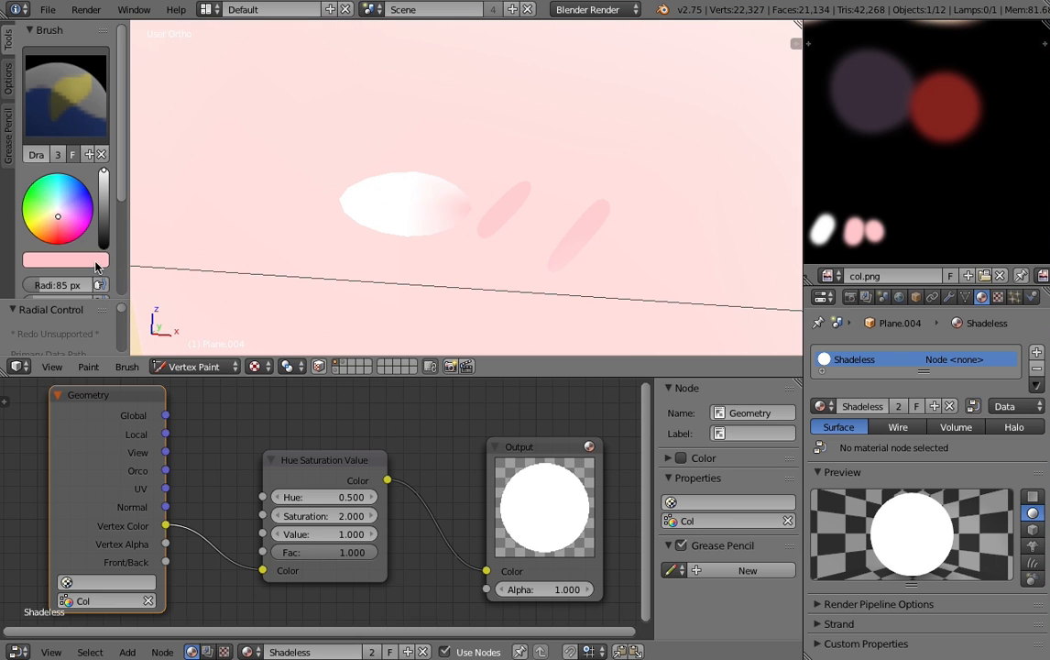
pyautogui.click(95, 262)
pyautogui.moveTo(104, 220)
pyautogui.mouseDown()
pyautogui.moveTo(145, 220)
pyautogui.moveTo(145, 231)
pyautogui.mouseUp()
pyautogui.moveTo(352, 186); pyautogui.dragTo(392, 183)
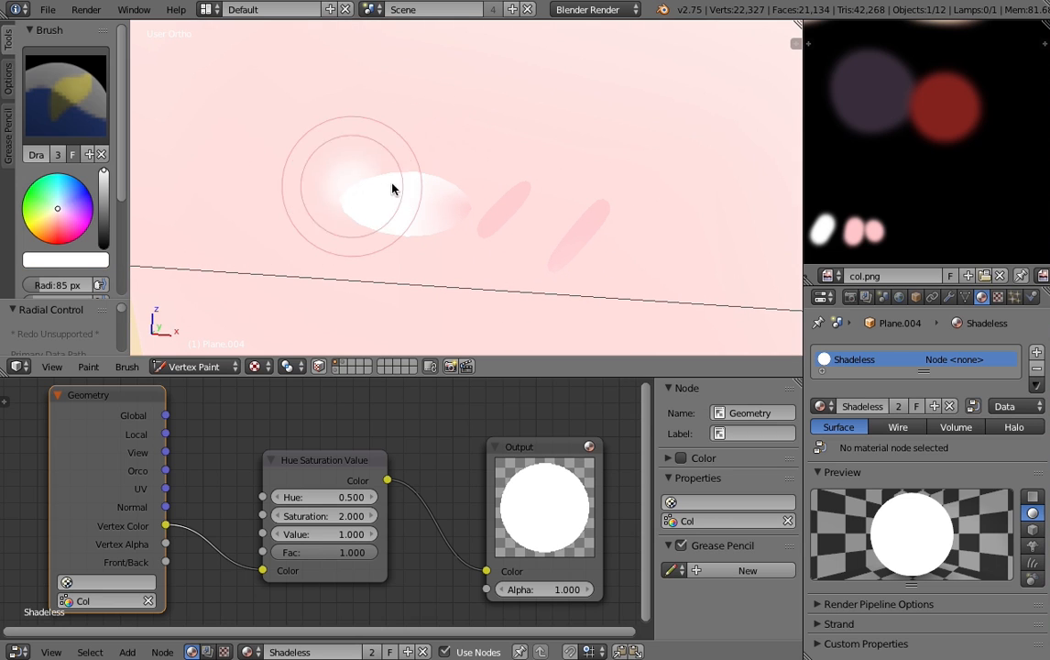
pyautogui.click(365, 184)
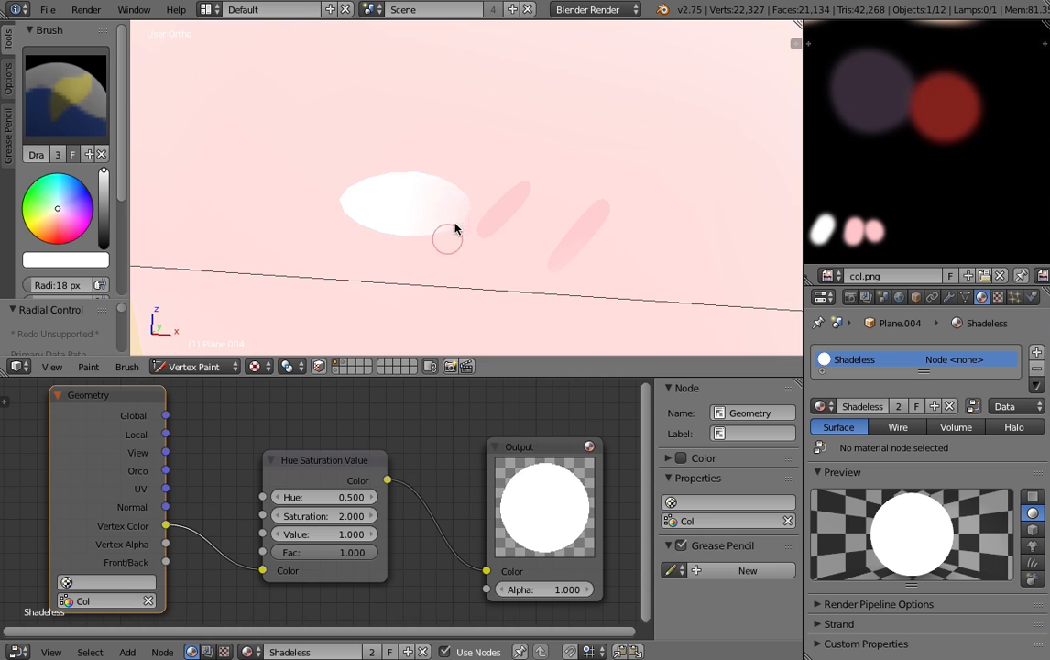
pyautogui.scroll(-1, 501, 167)
pyautogui.press('f')
pyautogui.click(511, 168)
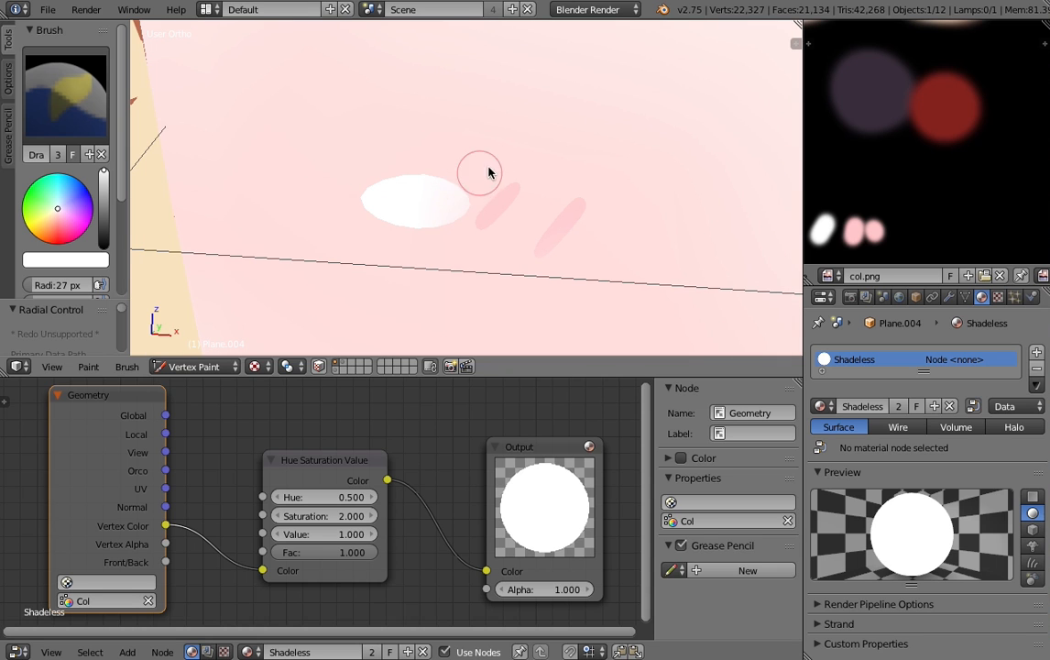
pyautogui.scroll(-6, 513, 183)
pyautogui.scroll(1, 156, 462)
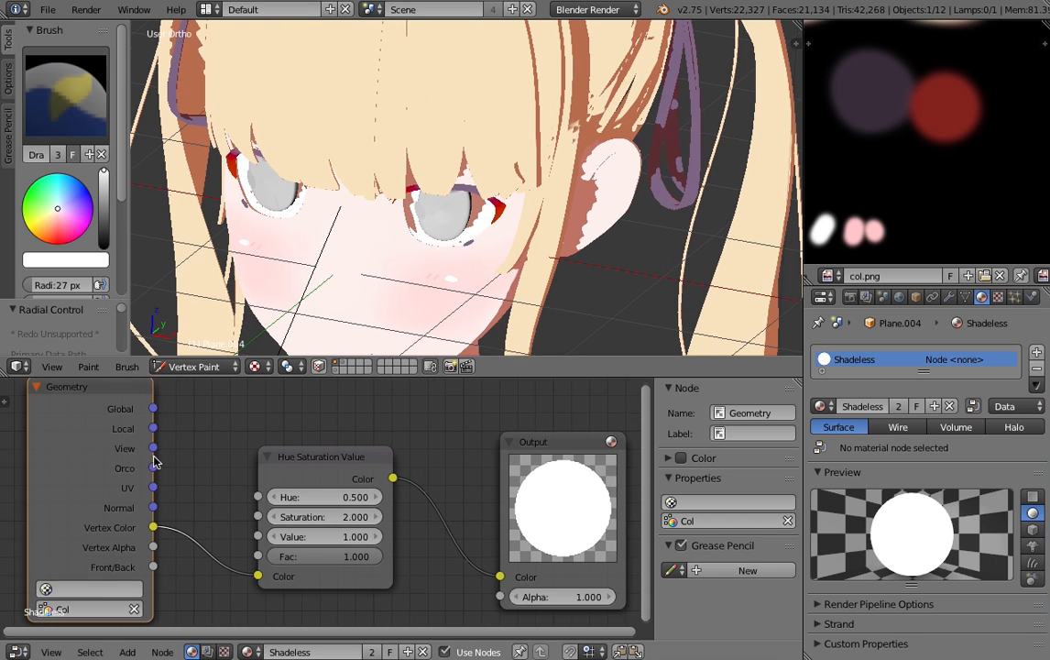
# - Return the cheek marks to Object Mode and select the highlight shapes in front of the irises
pyautogui.click(196, 367)
pyautogui.click(188, 344)
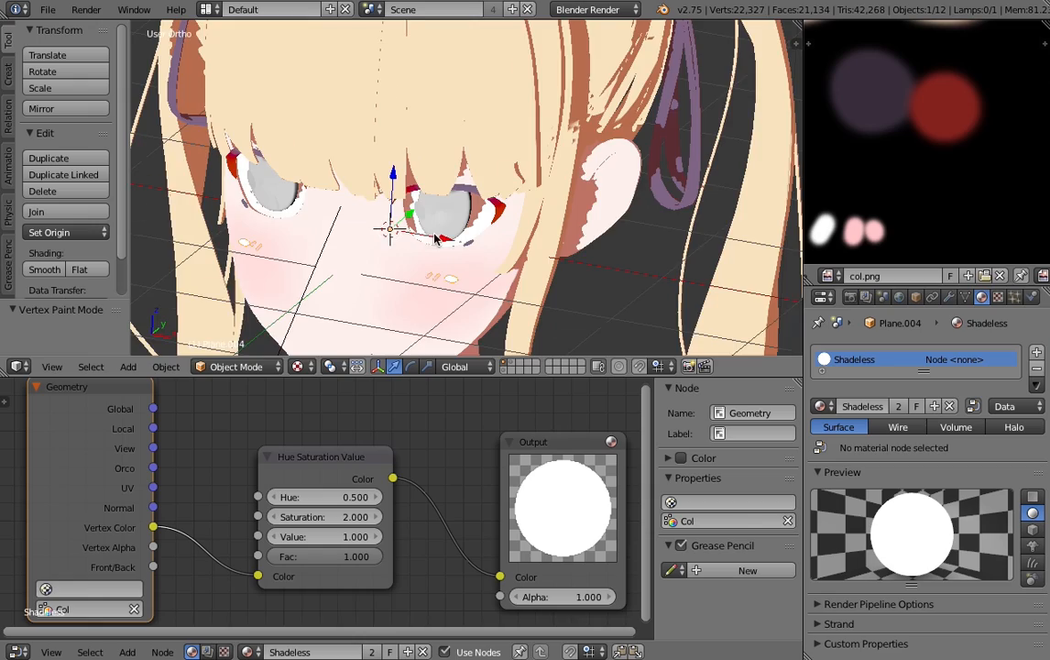
pyautogui.scroll(5, 436, 238)
pyautogui.rightClick(375, 305)
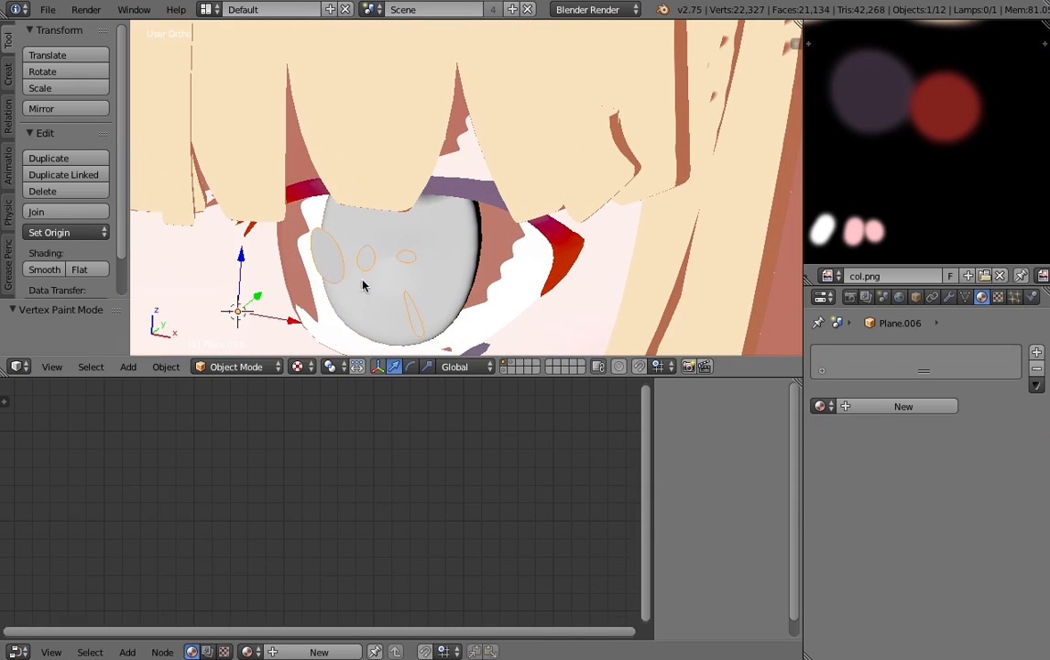
pyautogui.scroll(-6, 363, 286)
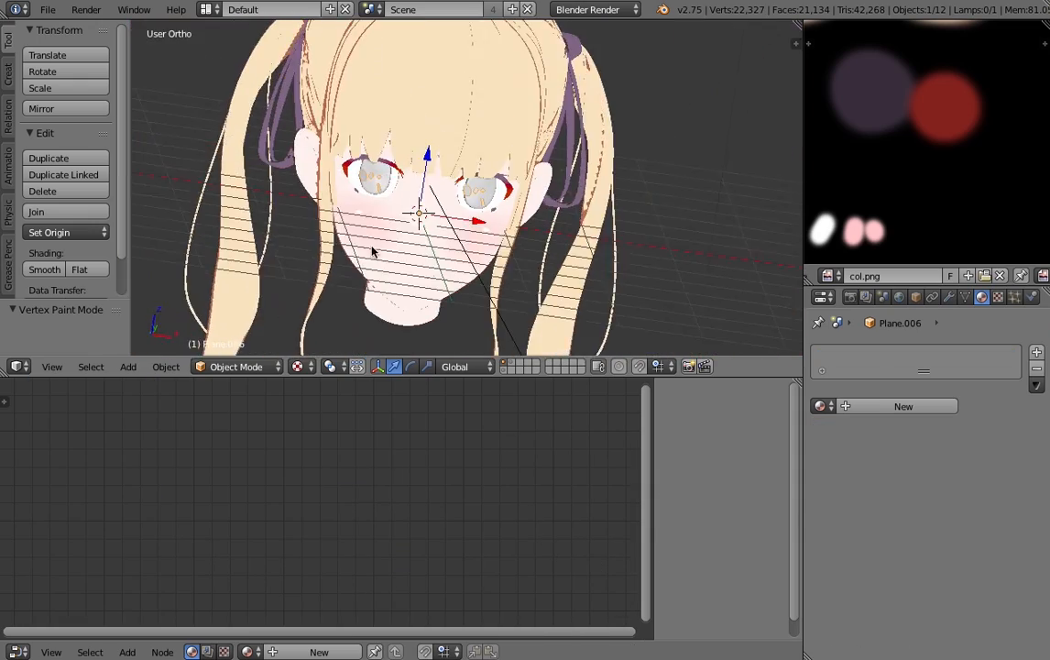
pyautogui.scroll(3, 534, 222)
pyautogui.scroll(2, 415, 206)
# - Switch the eye highlights to Vertex Paint mode, set the brush radius to 161 px and inspect their vertex color in wireframe
pyautogui.click(234, 366)
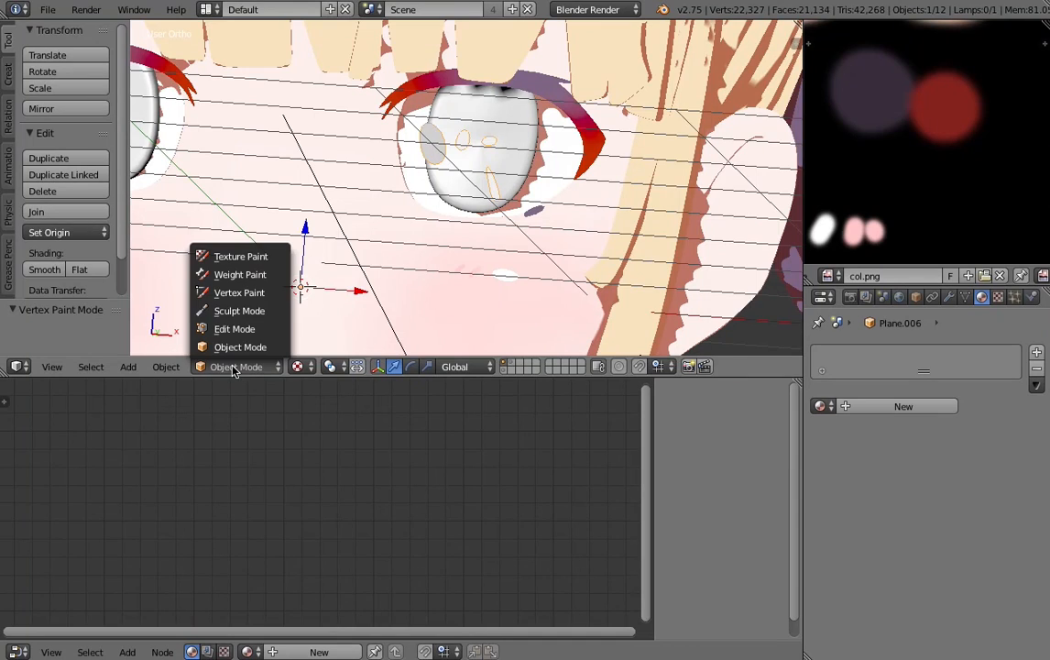
pyautogui.click(235, 295)
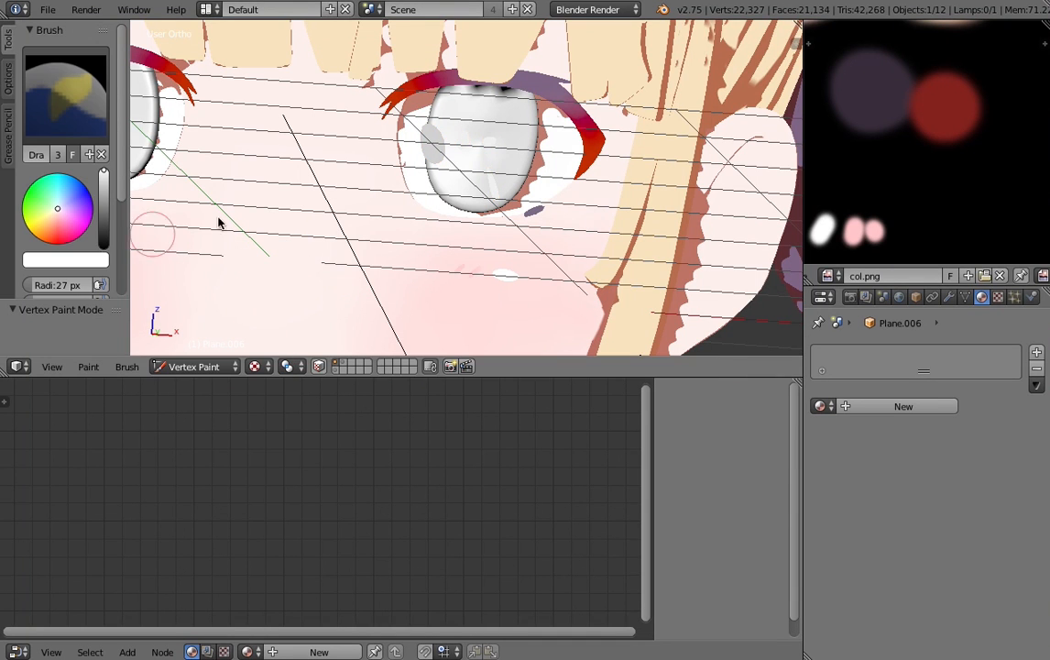
pyautogui.press('f')
pyautogui.click(492, 222)
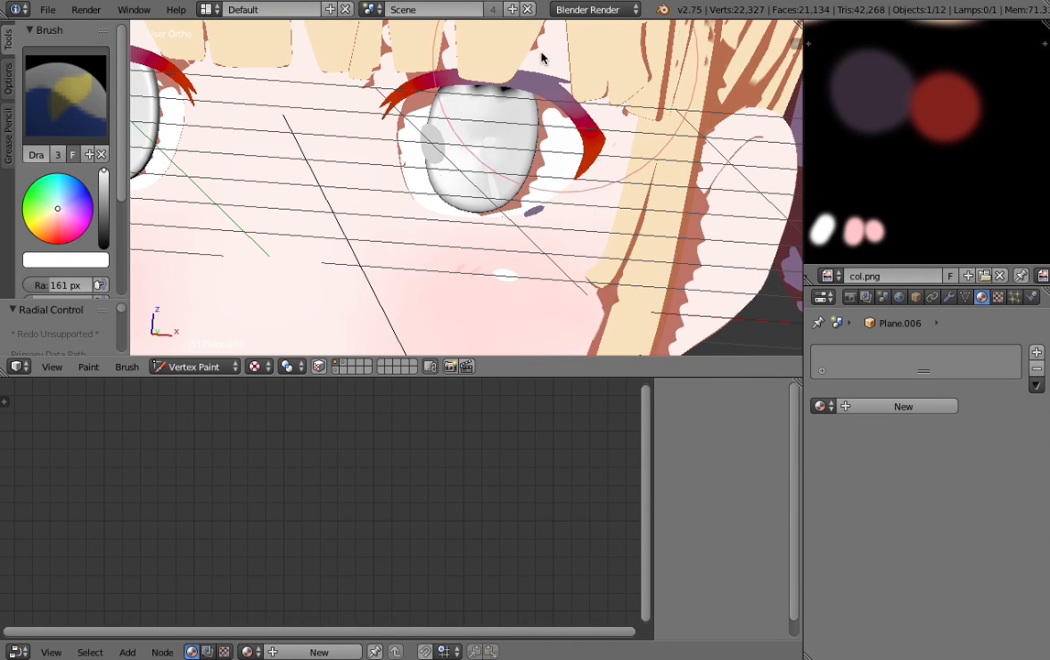
pyautogui.press('z')
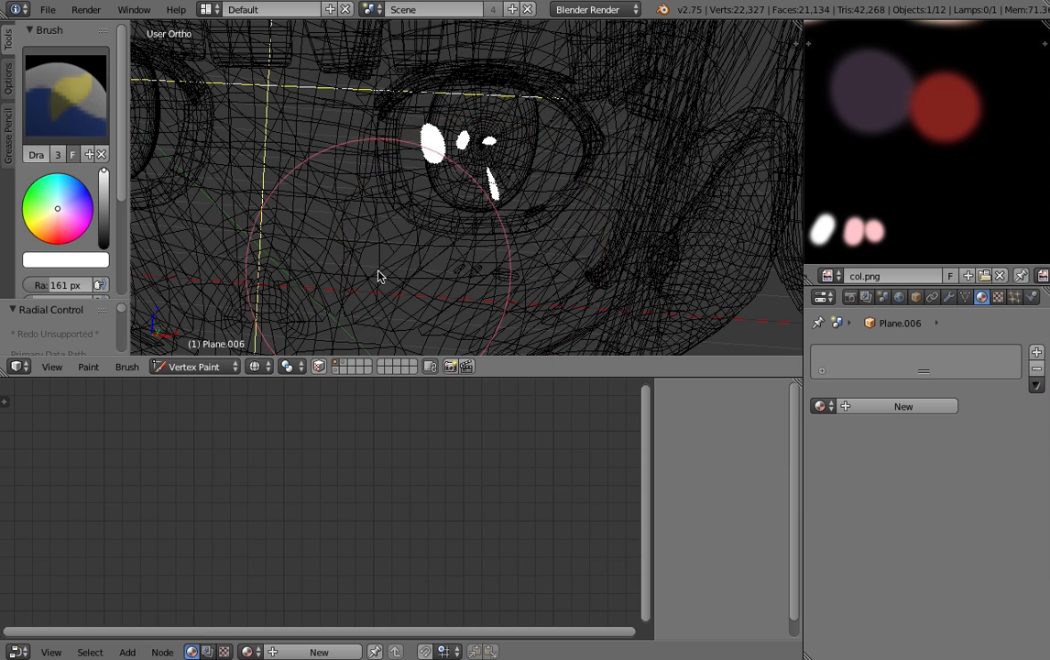
pyautogui.hotkey('alt', 'z')
# - Assign the "Shadeless" material to the eye highlights and return to Object Mode
pyautogui.click(822, 406)
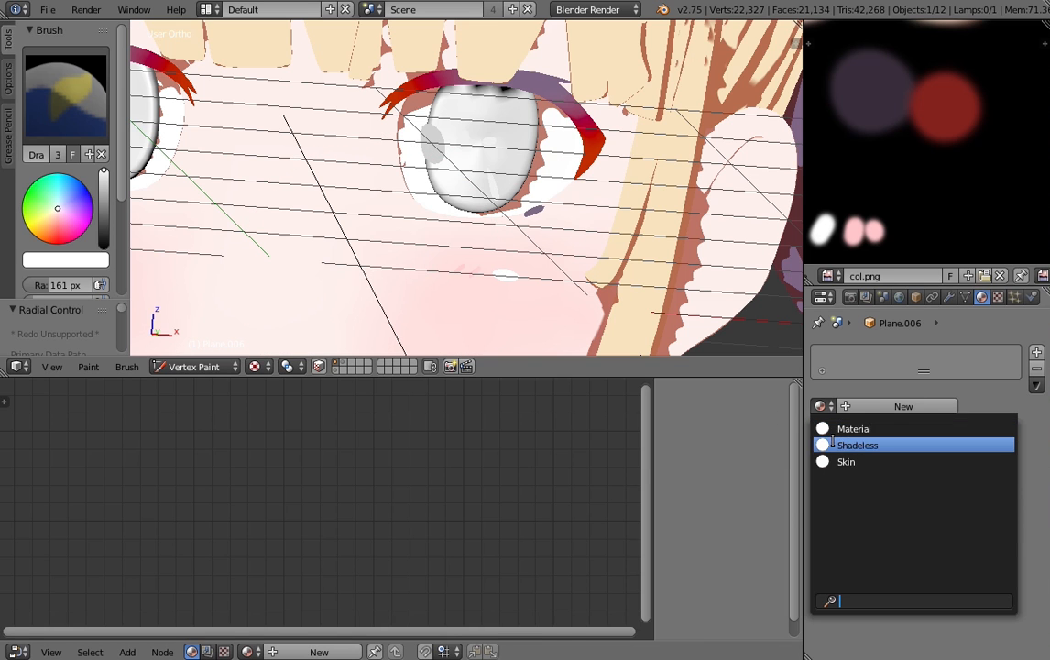
pyautogui.click(857, 444)
pyautogui.scroll(-4, 409, 197)
pyautogui.click(194, 366)
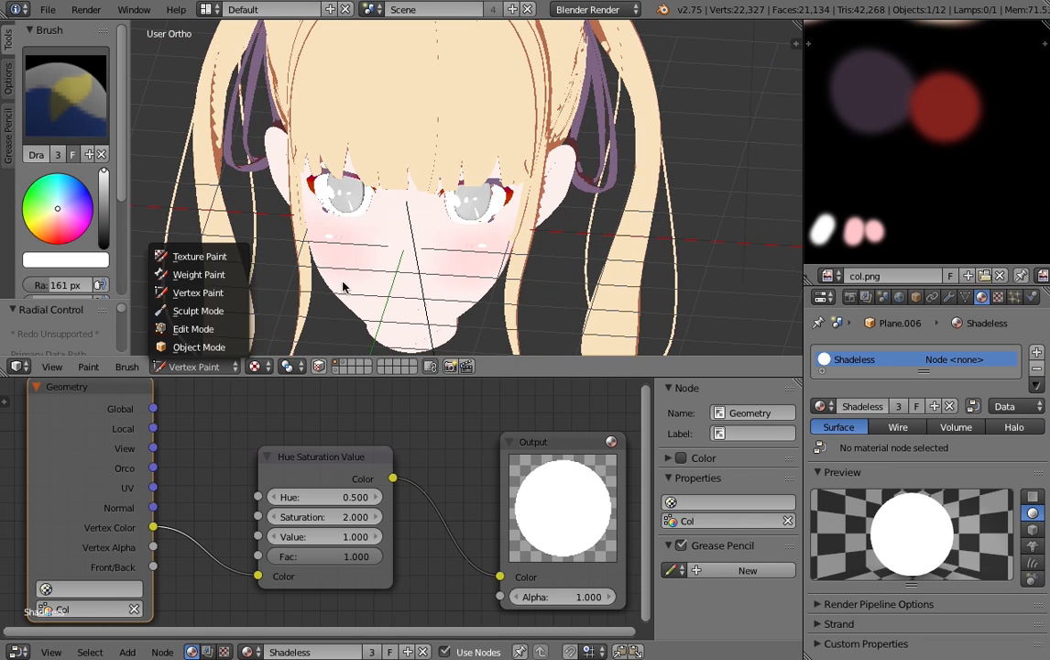
pyautogui.scroll(5, 352, 229)
pyautogui.click(194, 367)
pyautogui.click(199, 346)
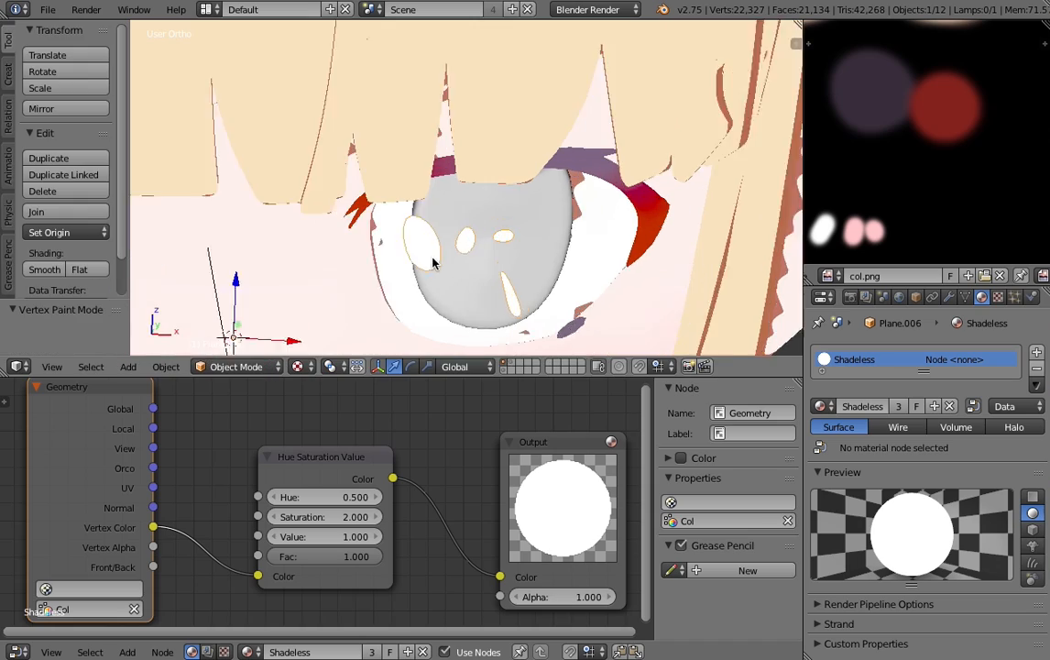
# - Select the iris object behind the highlights and select its whole mesh in Edit Mode
pyautogui.scroll(1, 433, 263)
pyautogui.moveTo(433, 263); pyautogui.dragTo(485, 174, button='middle')
pyautogui.press('a')
pyautogui.rightClick(528, 102)
pyautogui.scroll(-5, 528, 102)
pyautogui.moveTo(508, 135); pyautogui.dragTo(428, 198, button='middle')
pyautogui.press('Tab')
pyautogui.scroll(3, 431, 195)
pyautogui.press('a')
pyautogui.press('a')
pyautogui.press('a')
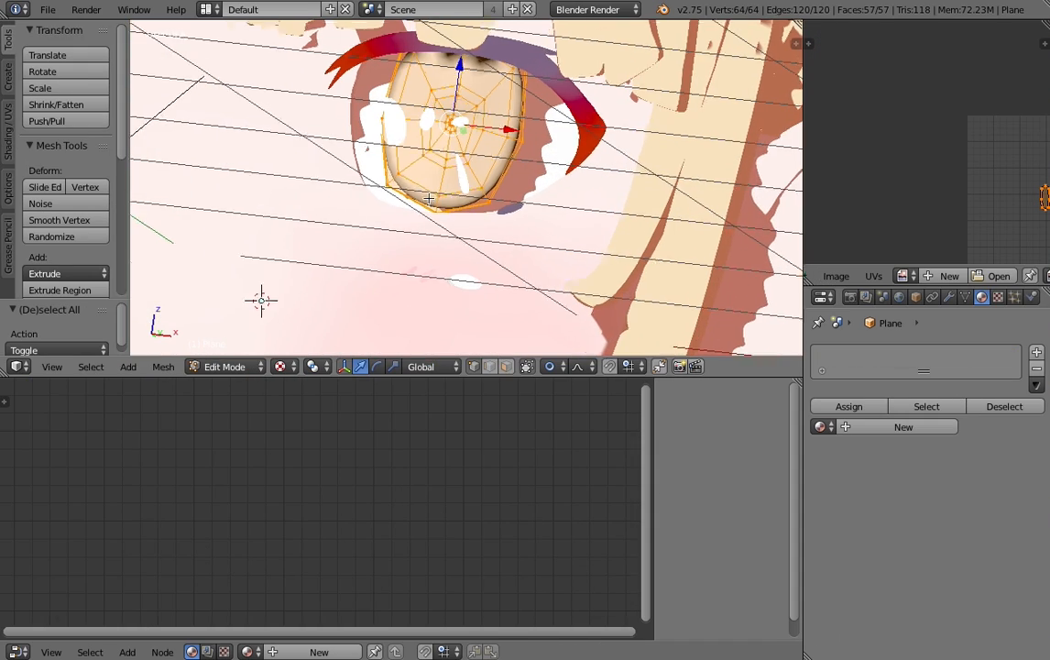
pyautogui.scroll(4, 428, 198)
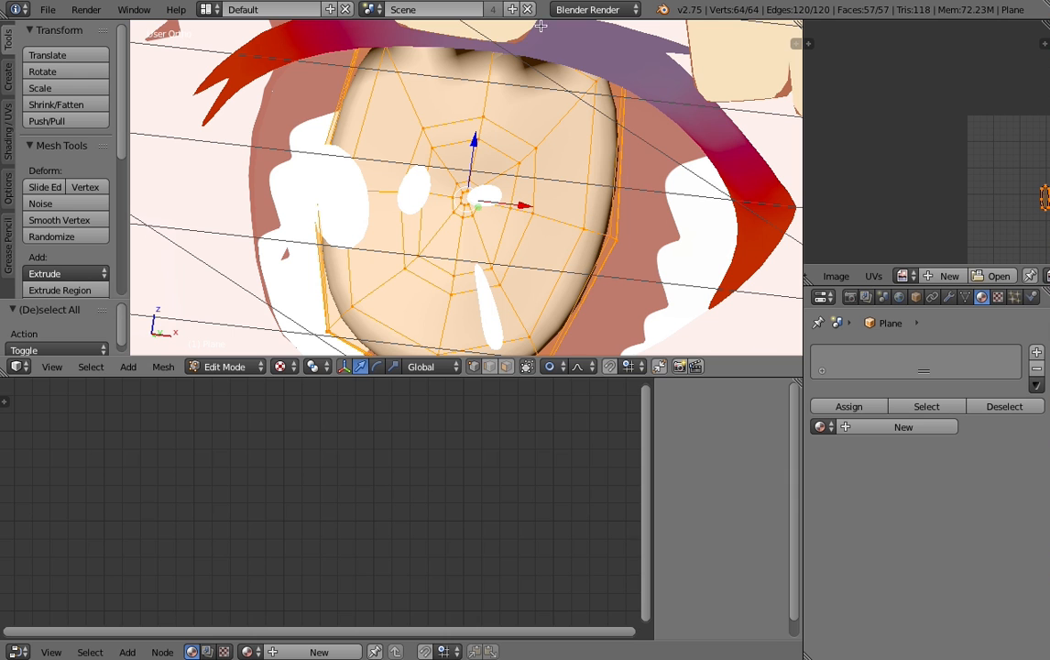
pyautogui.scroll(-5, 490, 226)
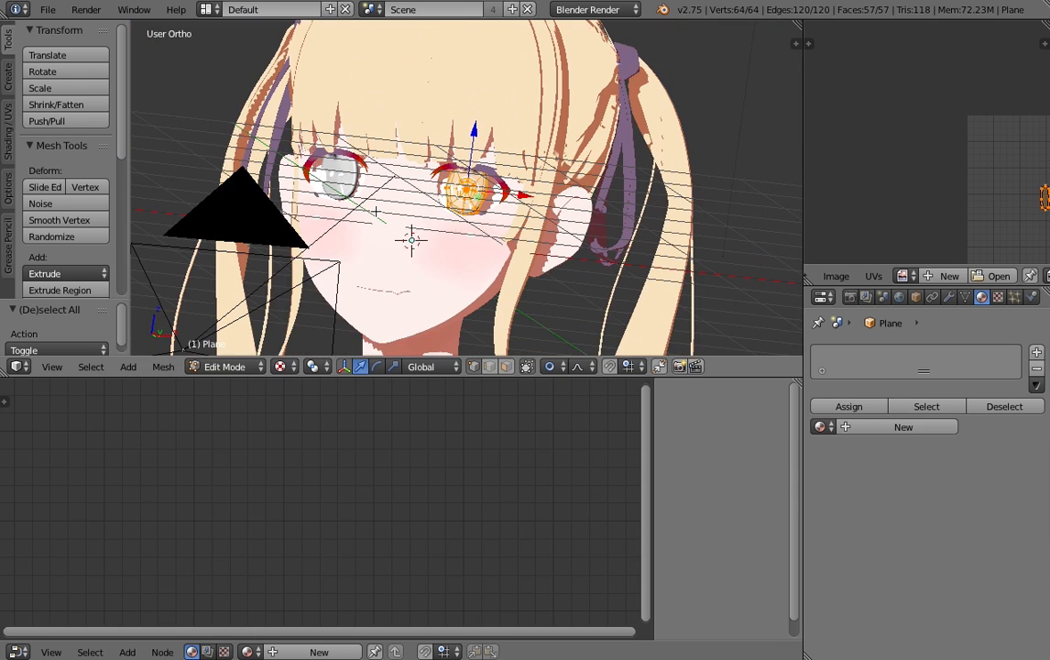
# - Reenter Edit Mode on the iris and load col.png in the image editor, showing its blue swatches
pyautogui.press('Tab')
pyautogui.scroll(5, 468, 230)
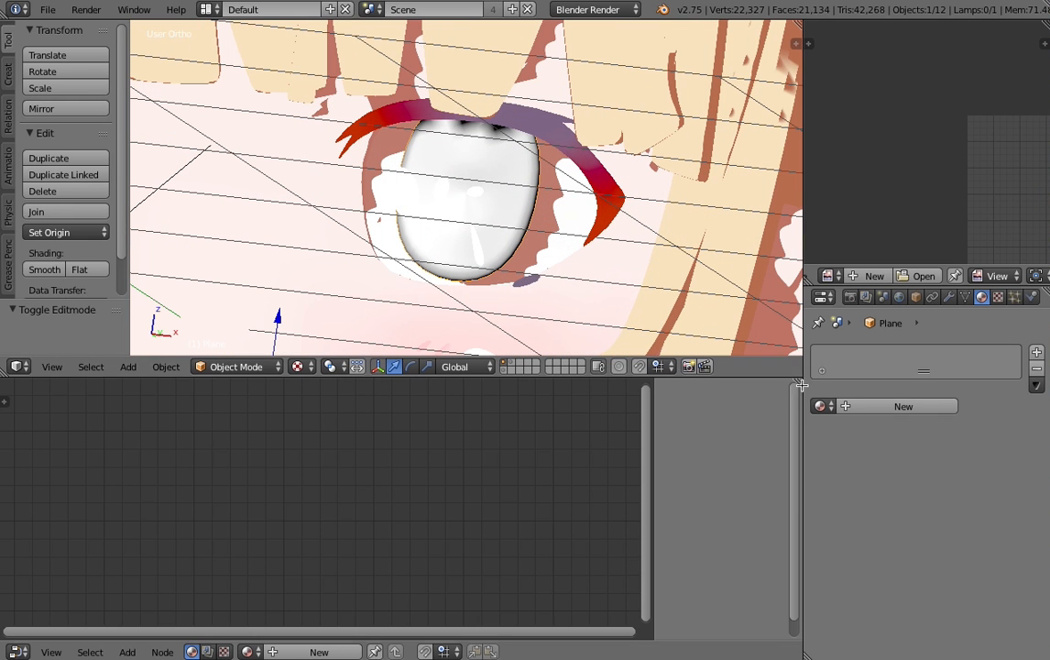
pyautogui.moveTo(877, 261); pyautogui.dragTo(843, 205, button='middle')
pyautogui.press('Tab')
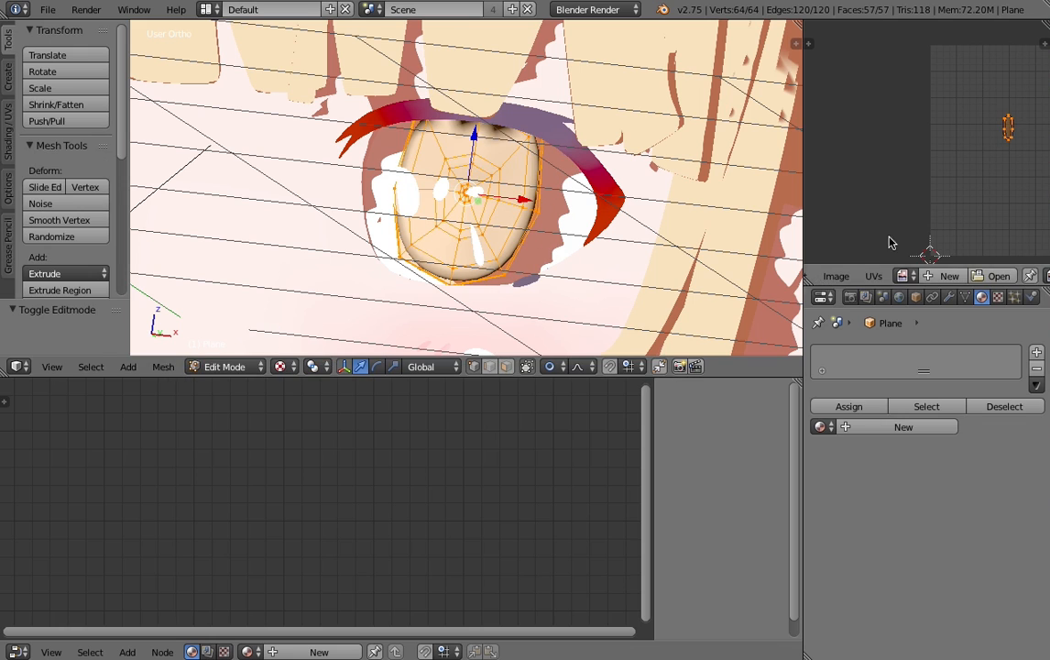
pyautogui.click(901, 276)
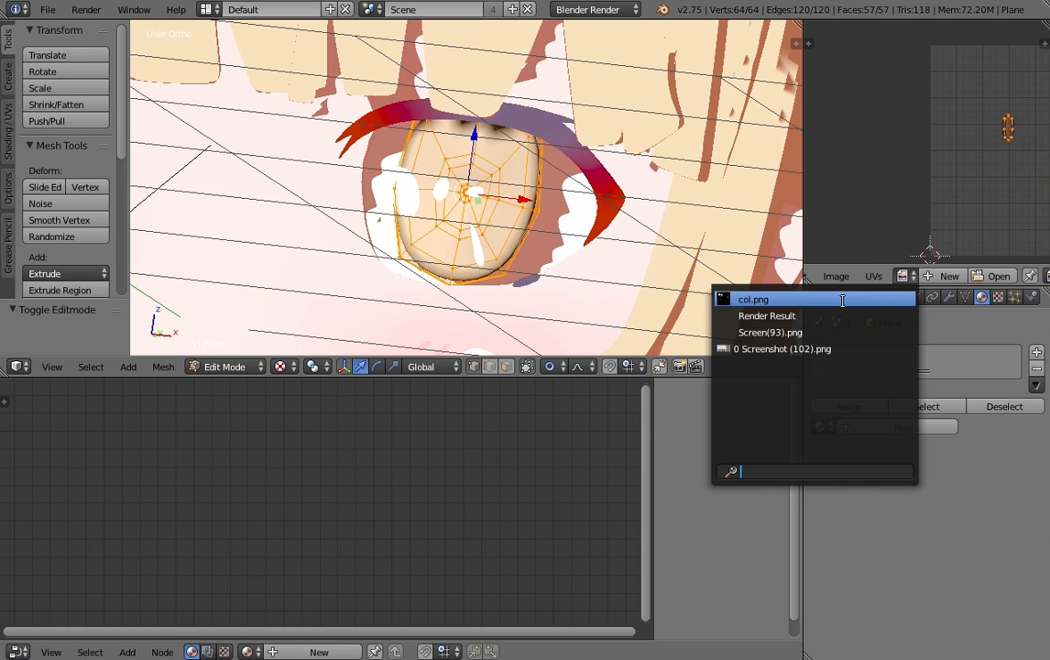
pyautogui.click(752, 296)
pyautogui.moveTo(918, 218); pyautogui.dragTo(961, 141, button='middle')
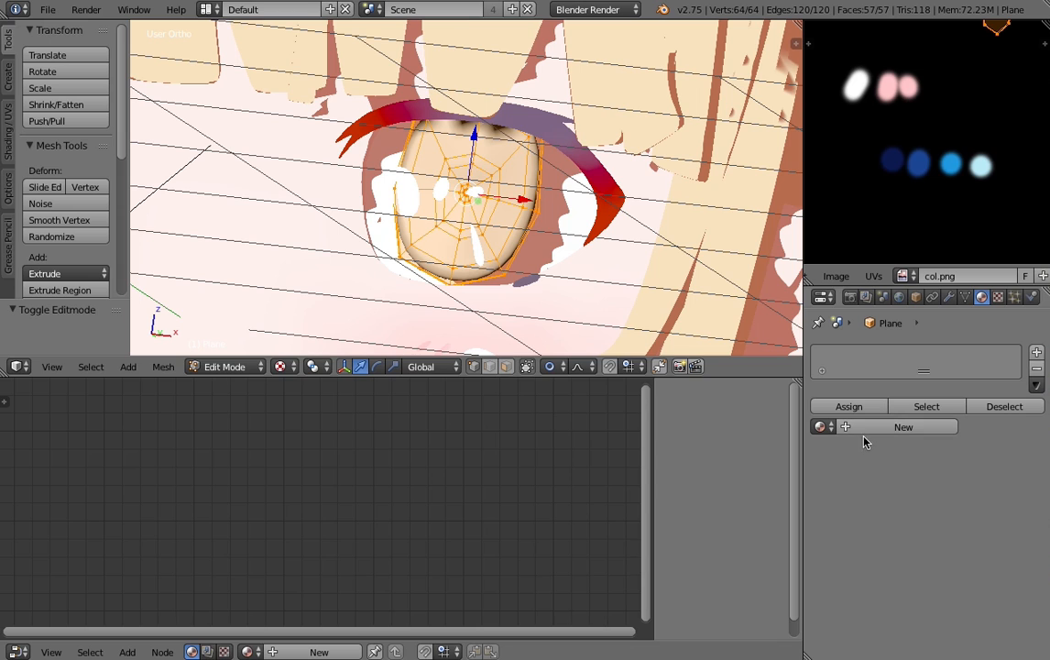
# - Add two empty material slots to the iris object
pyautogui.click(1037, 353)
pyautogui.click(1038, 356)
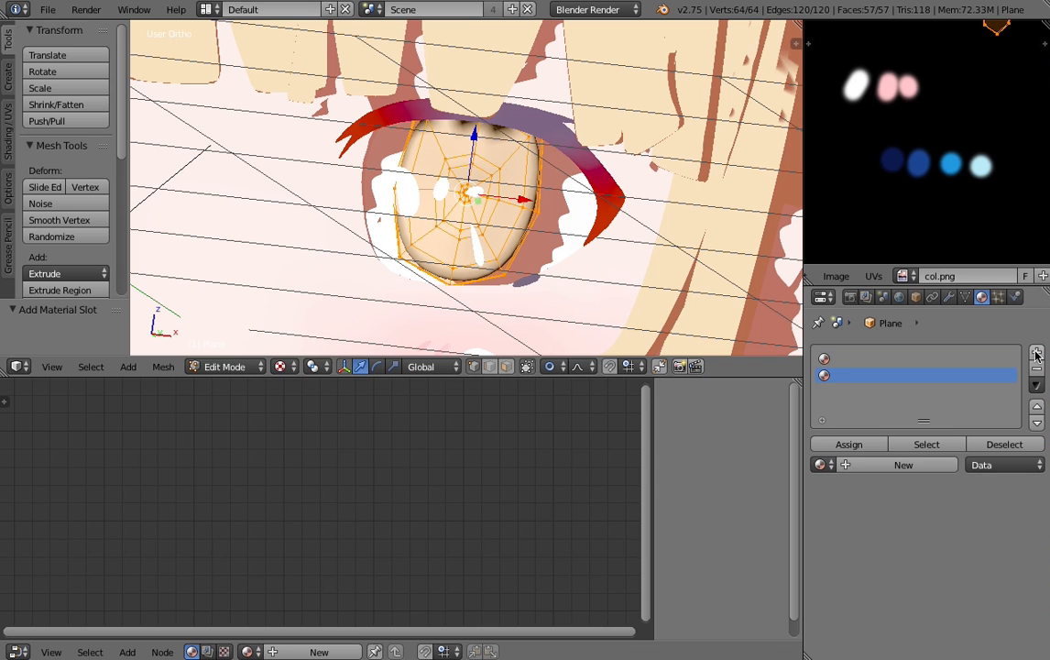
# - Extend the iris object to five material slots and create a new material named "Black" in the first slot
pyautogui.click(1037, 354)
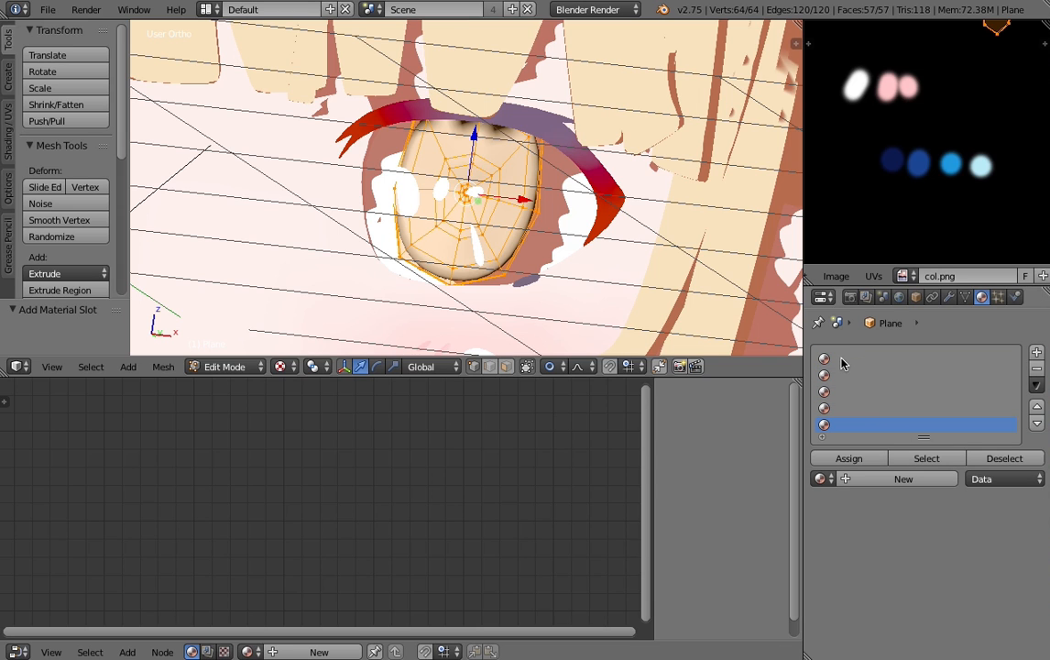
pyautogui.click(843, 361)
pyautogui.click(848, 478)
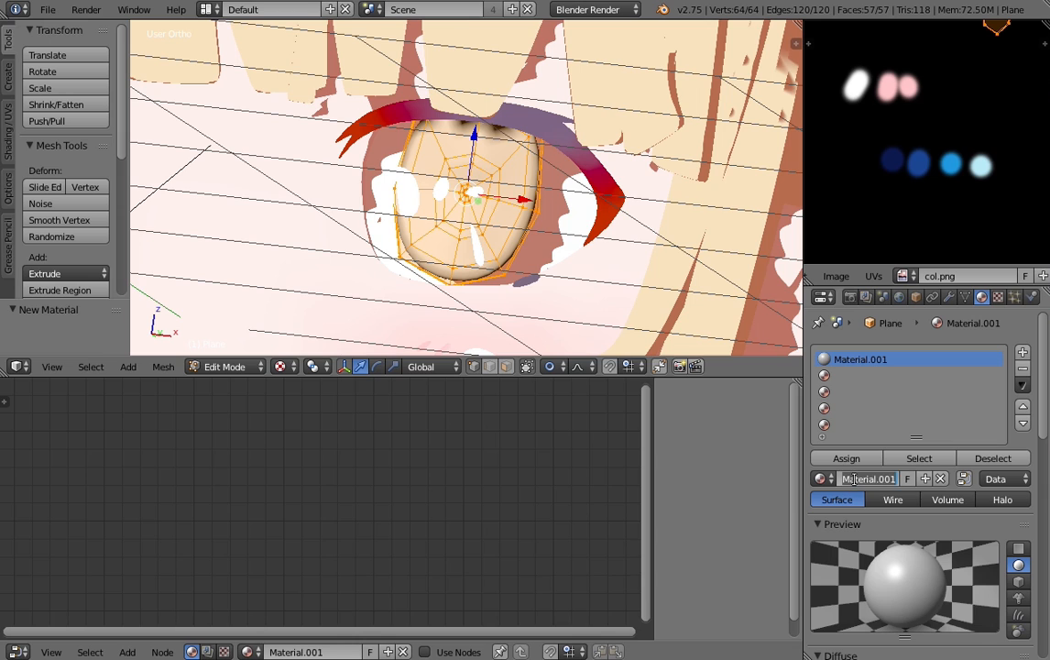
pyautogui.click(853, 478)
pyautogui.write('Black')
pyautogui.press('Return')
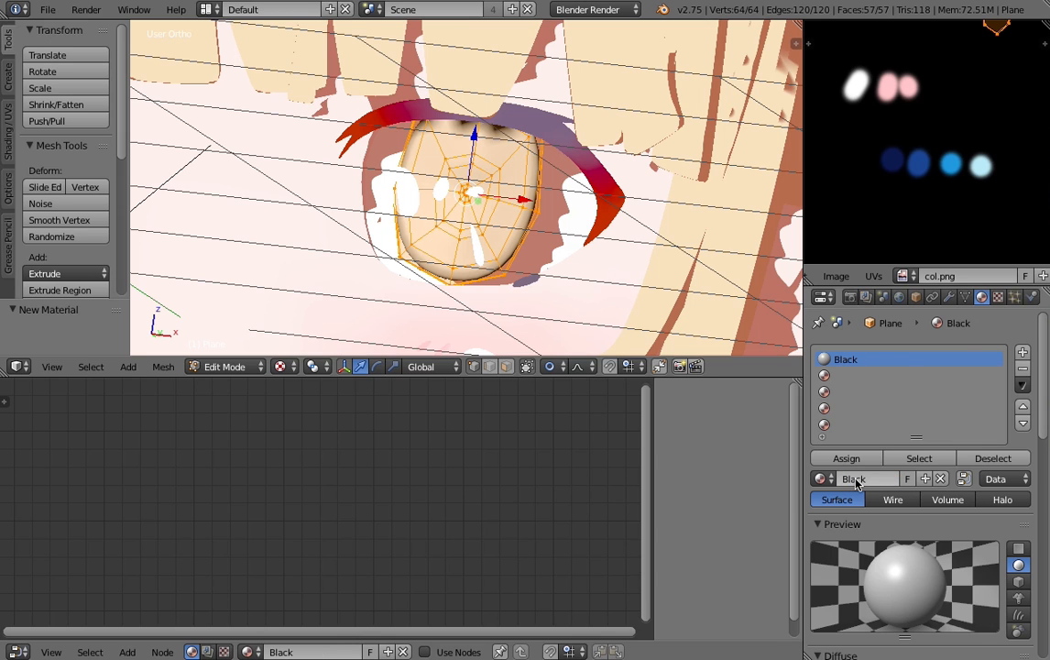
# - Switch the iris to Object Mode and remove its second material slot
pyautogui.click(844, 377)
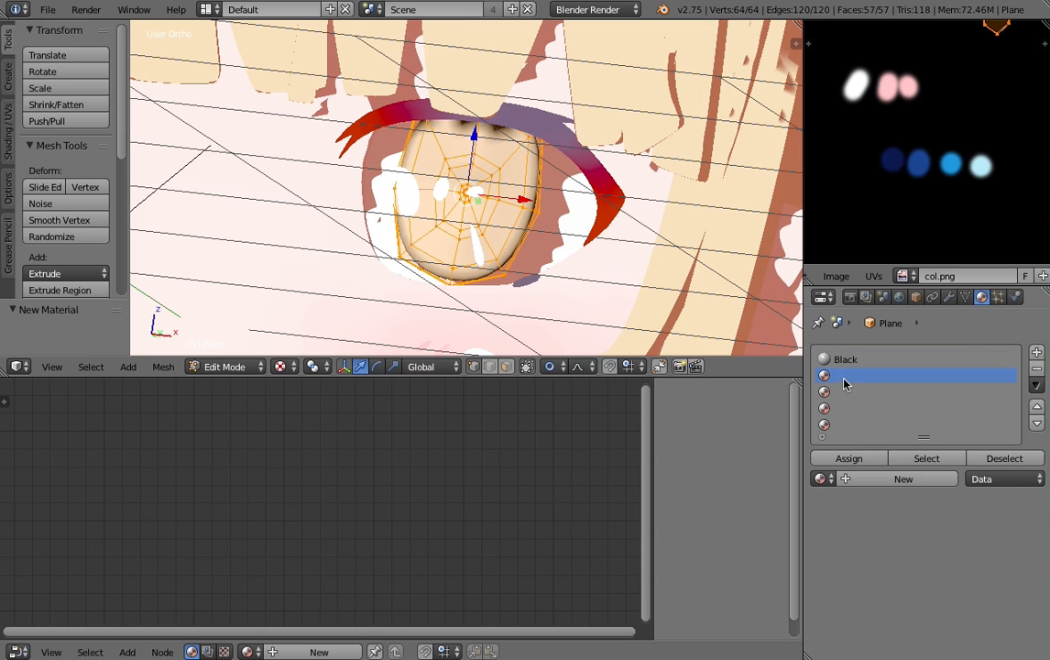
pyautogui.click(857, 481)
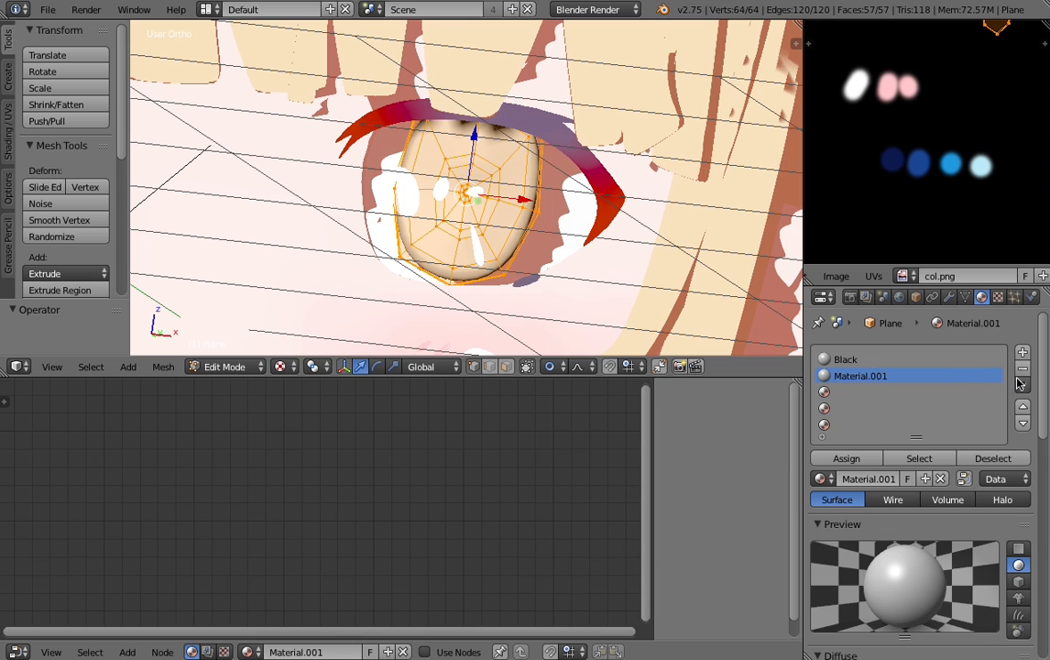
pyautogui.click(1023, 368)
pyautogui.press('Tab')
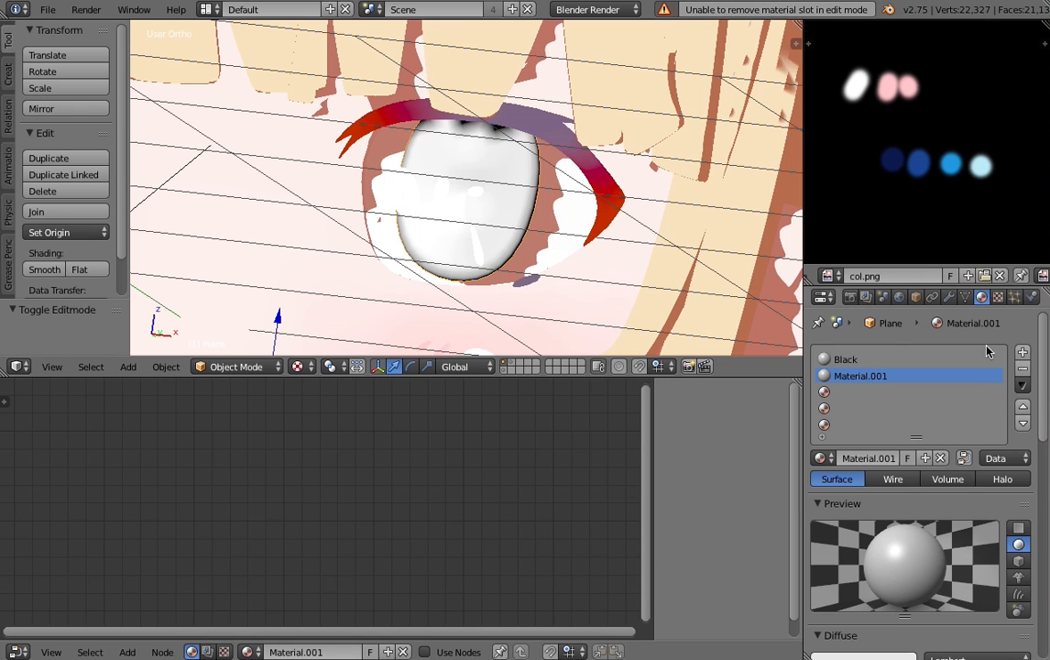
pyautogui.click(1024, 369)
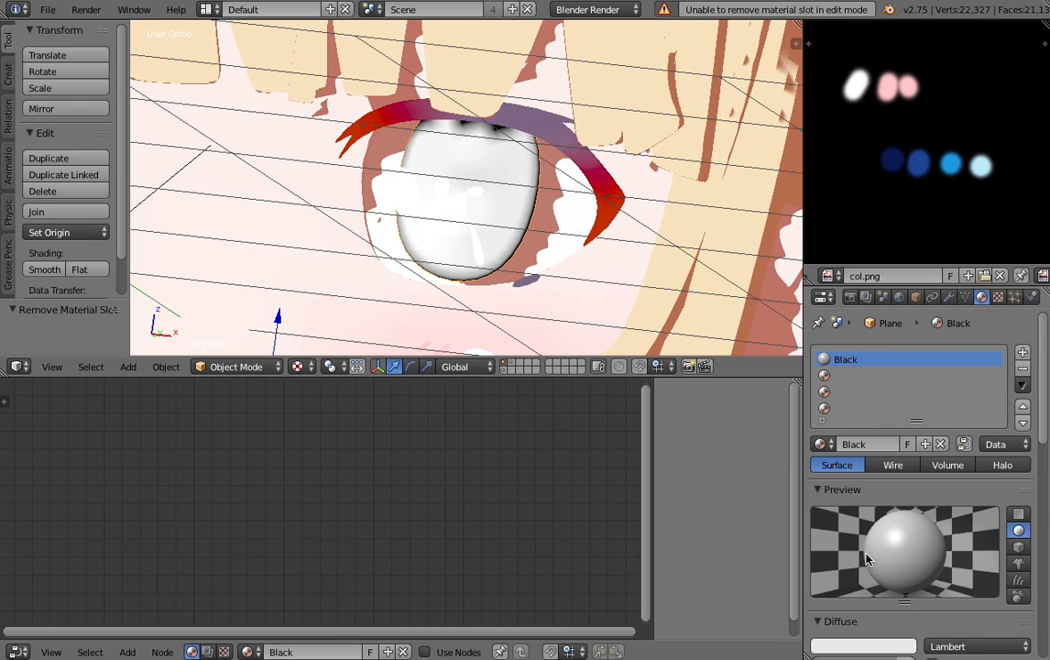
# - Set the Black material's diffuse color to pure black with intensity 1.000 and make it shadeless
pyautogui.scroll(-2, 868, 559)
pyautogui.click(866, 579)
pyautogui.moveTo(904, 430); pyautogui.dragTo(904, 479)
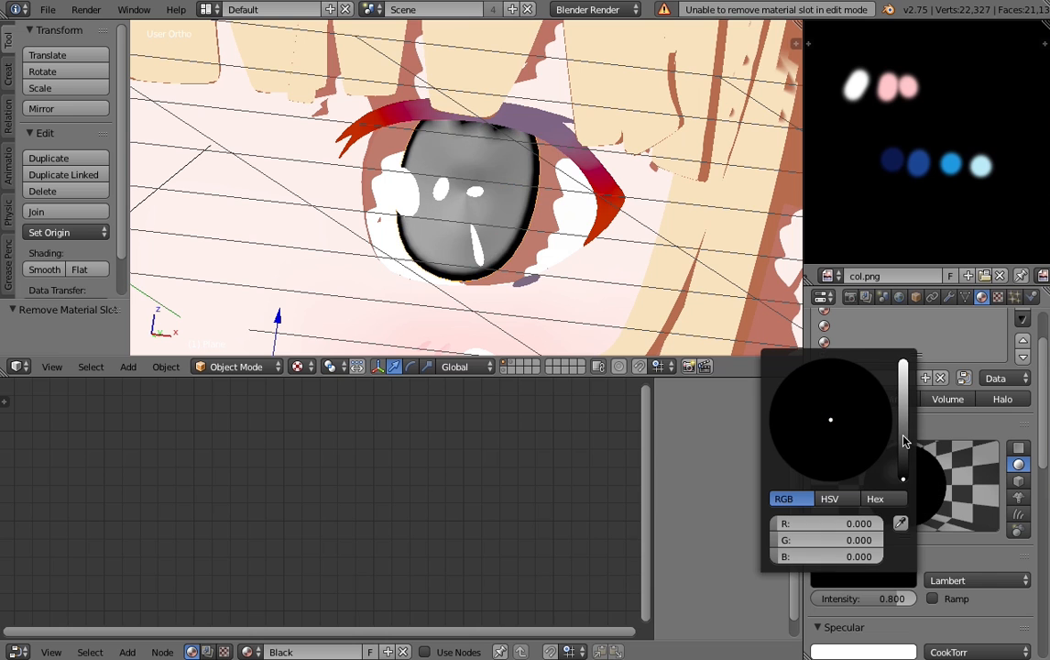
pyautogui.scroll(-5, 889, 586)
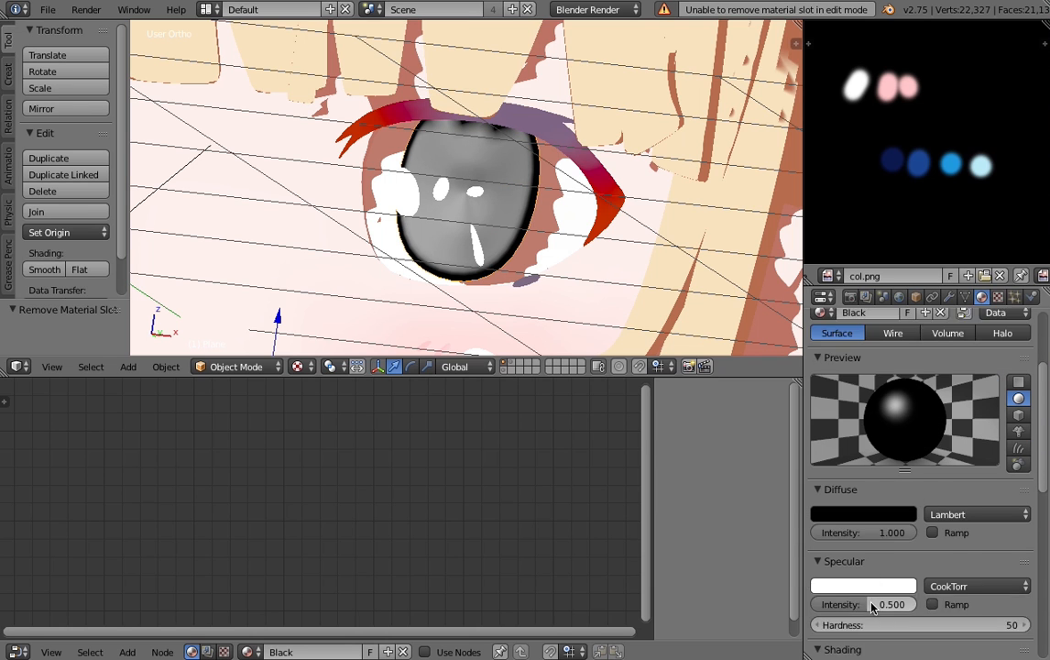
pyautogui.click(933, 598)
pyautogui.scroll(3, 424, 182)
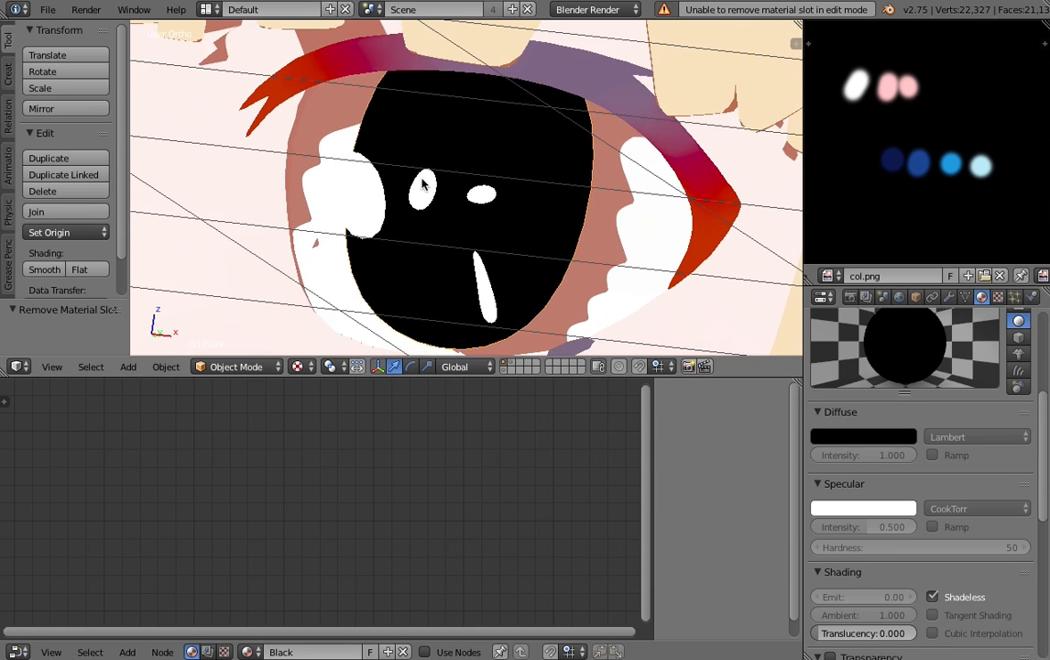
pyautogui.scroll(-2, 424, 181)
pyautogui.scroll(1, 917, 495)
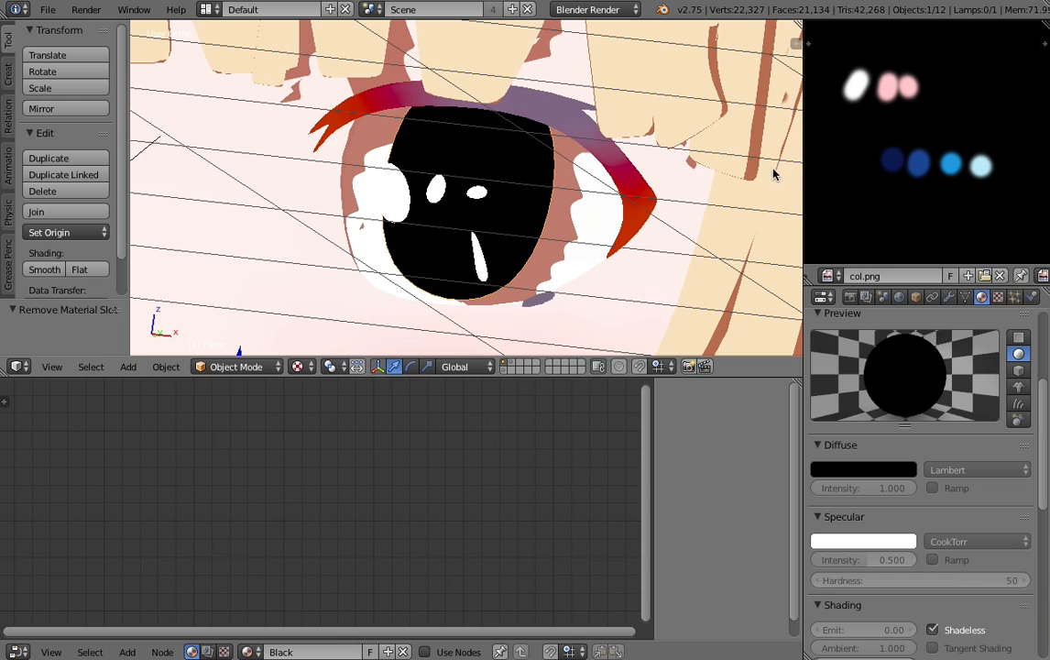
# - Assign Black to the second material slot, make it a single-user copy, and open the copy's name for editing
pyautogui.scroll(5, 924, 455)
pyautogui.click(863, 376)
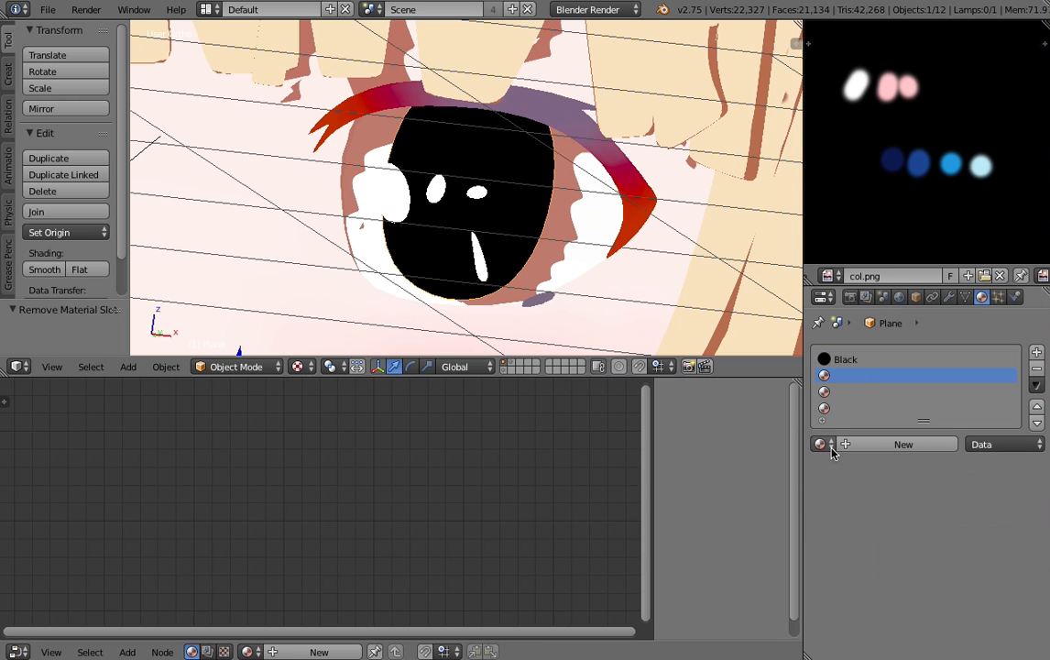
pyautogui.click(821, 443)
pyautogui.click(893, 465)
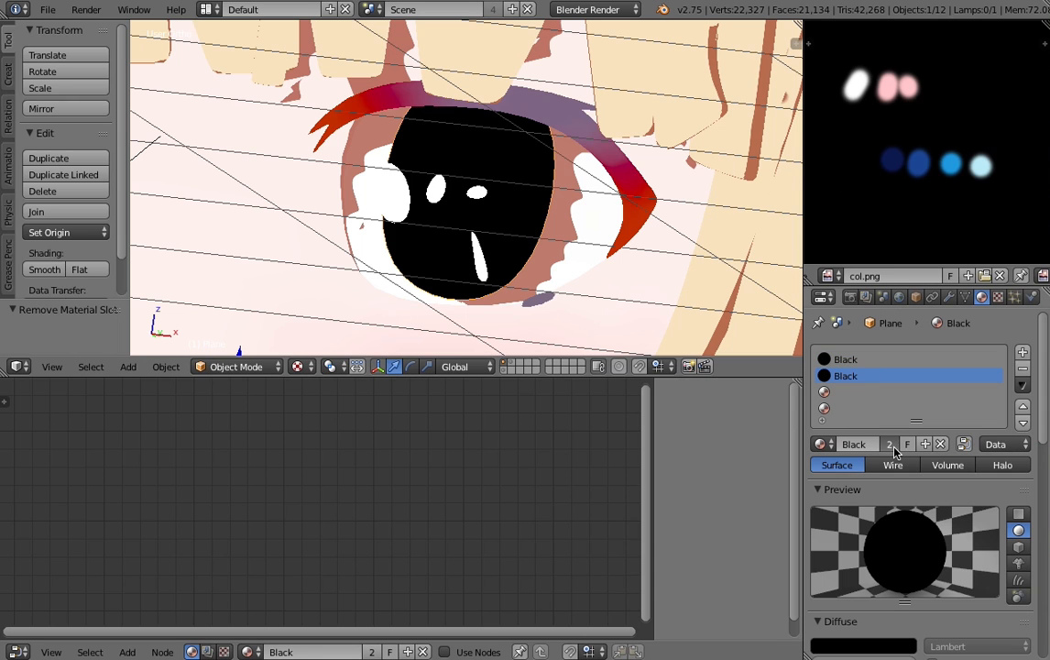
pyautogui.click(890, 443)
pyautogui.click(882, 444)
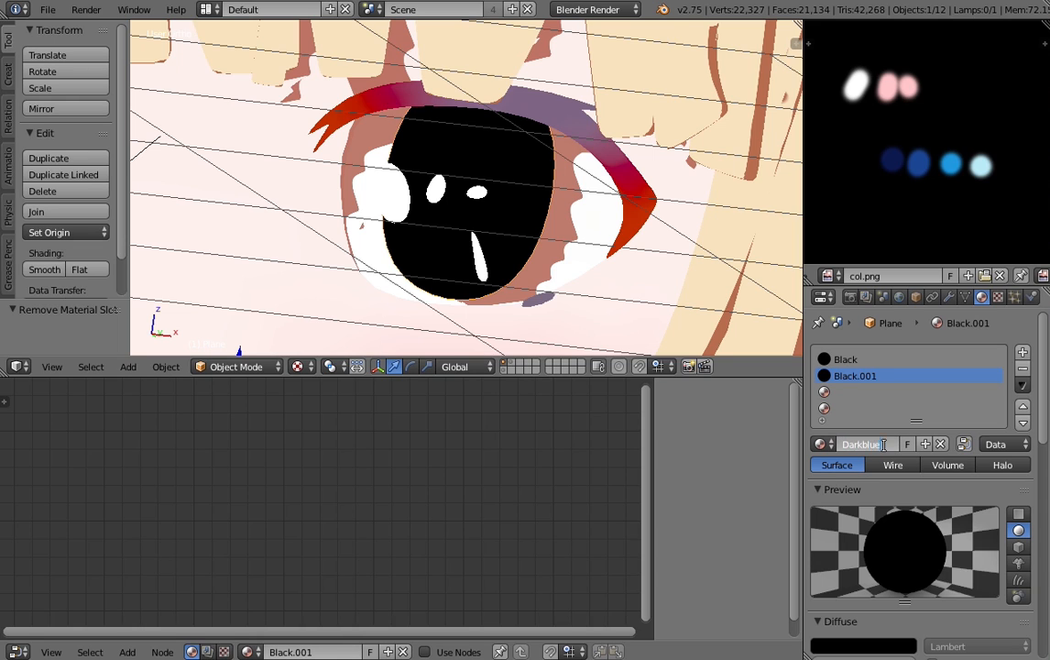
# - Rename the second slot's material as Darkblue and sample its diffuse color from the darkest blue swatch in col.png
pyautogui.press('Return')
pyautogui.click(870, 644)
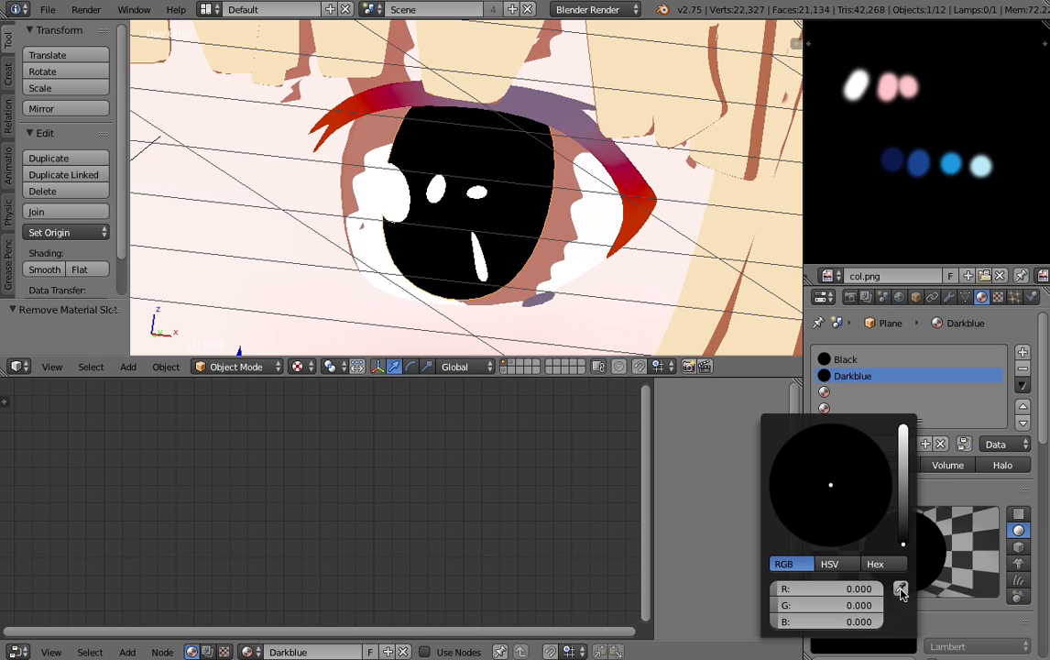
pyautogui.click(901, 589)
pyautogui.click(901, 154)
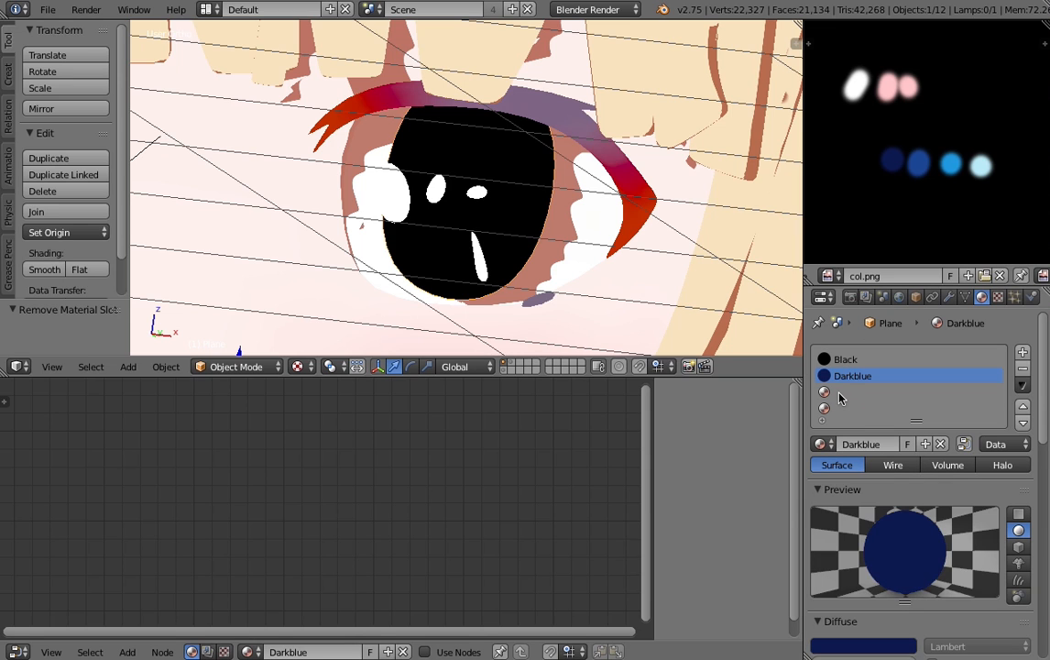
# - Assign Darkblue to the third material slot and make it a single-user copy
pyautogui.click(841, 397)
pyautogui.click(821, 444)
pyautogui.click(884, 479)
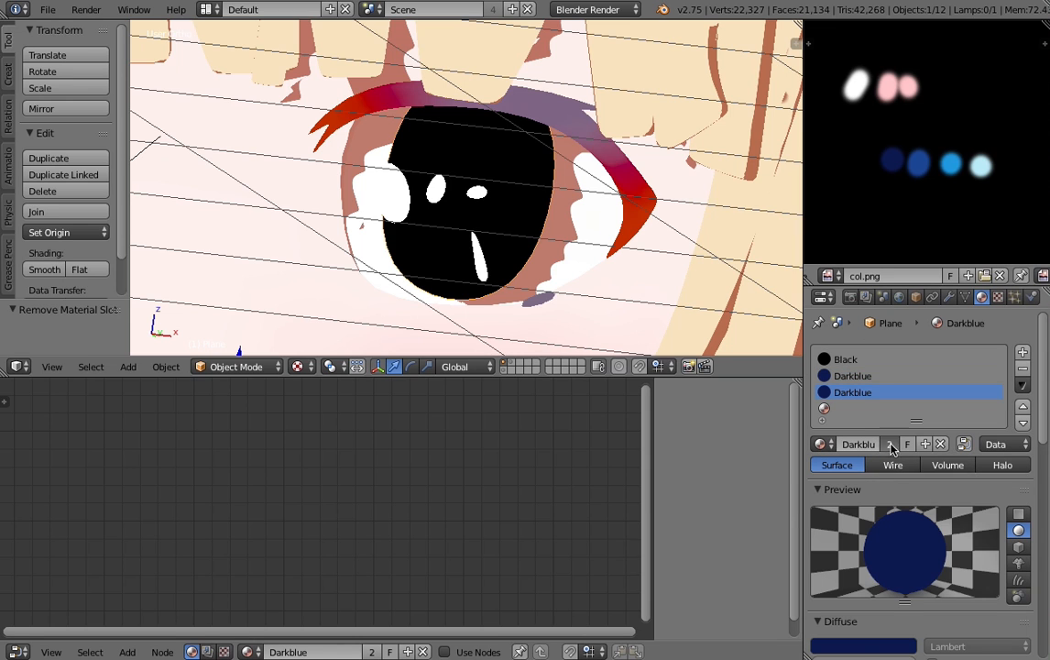
pyautogui.click(891, 445)
# - Sample the copy's diffuse color from the second blue swatch in col.png and rename the material as blue
pyautogui.click(902, 646)
pyautogui.click(902, 585)
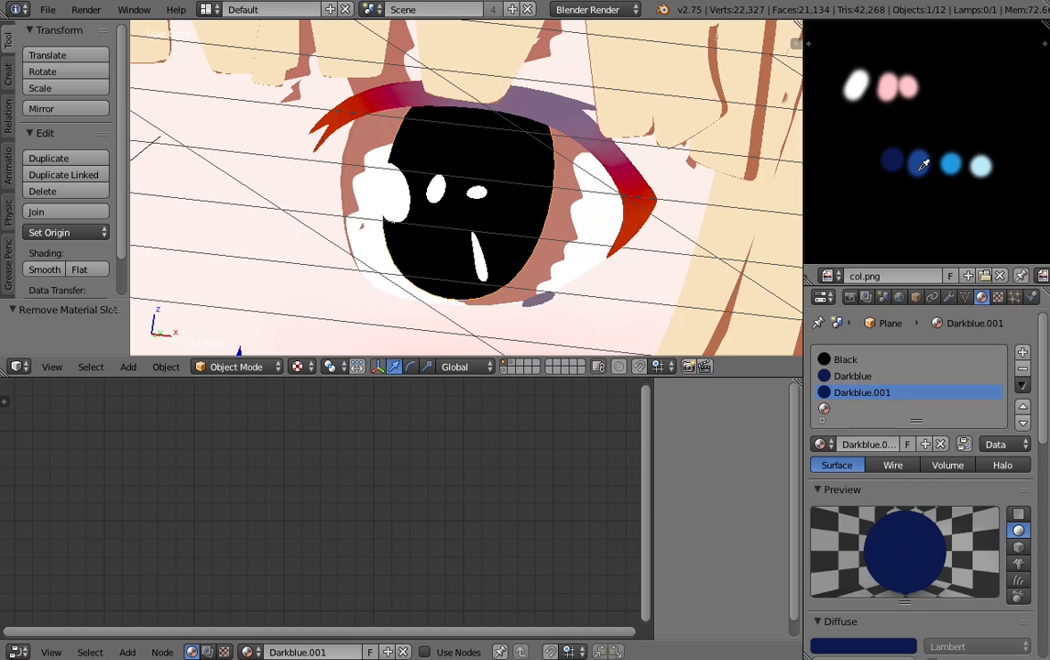
pyautogui.click(918, 163)
pyautogui.doubleClick(872, 443)
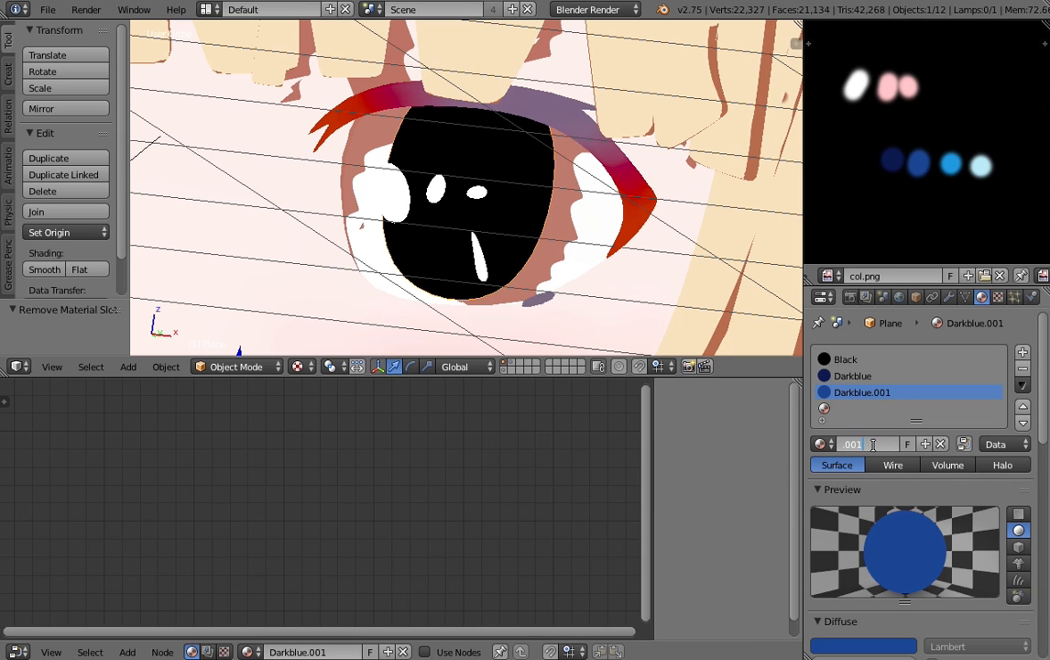
pyautogui.write('blue')
pyautogui.press('Return')
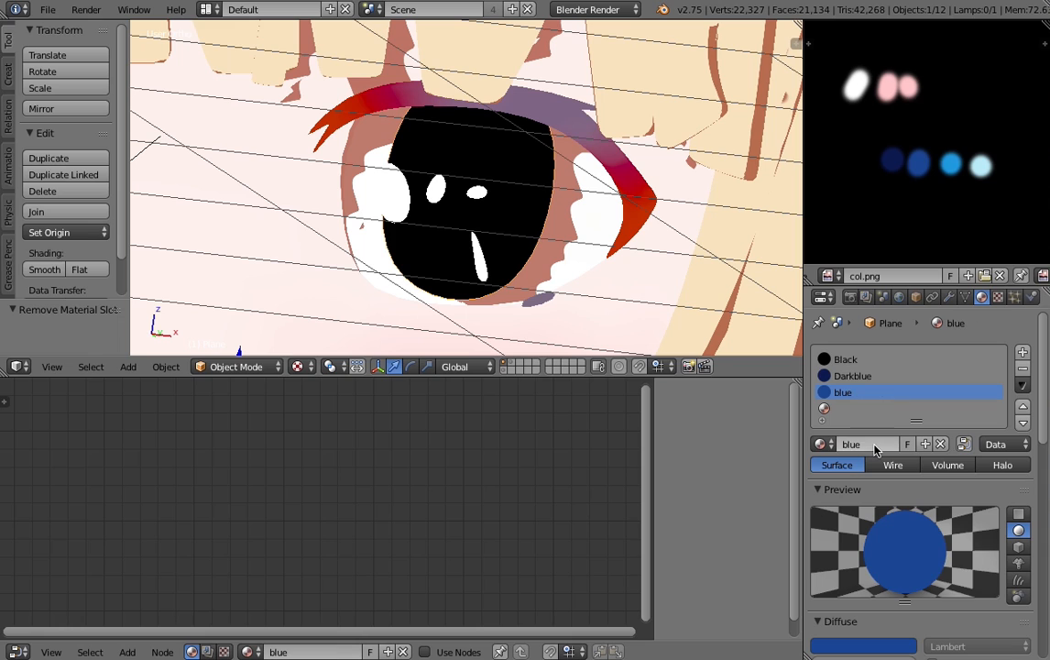
# - Fill the fourth material slot with a single-user copy of Darkblue named lightblue
pyautogui.click(829, 409)
pyautogui.click(821, 445)
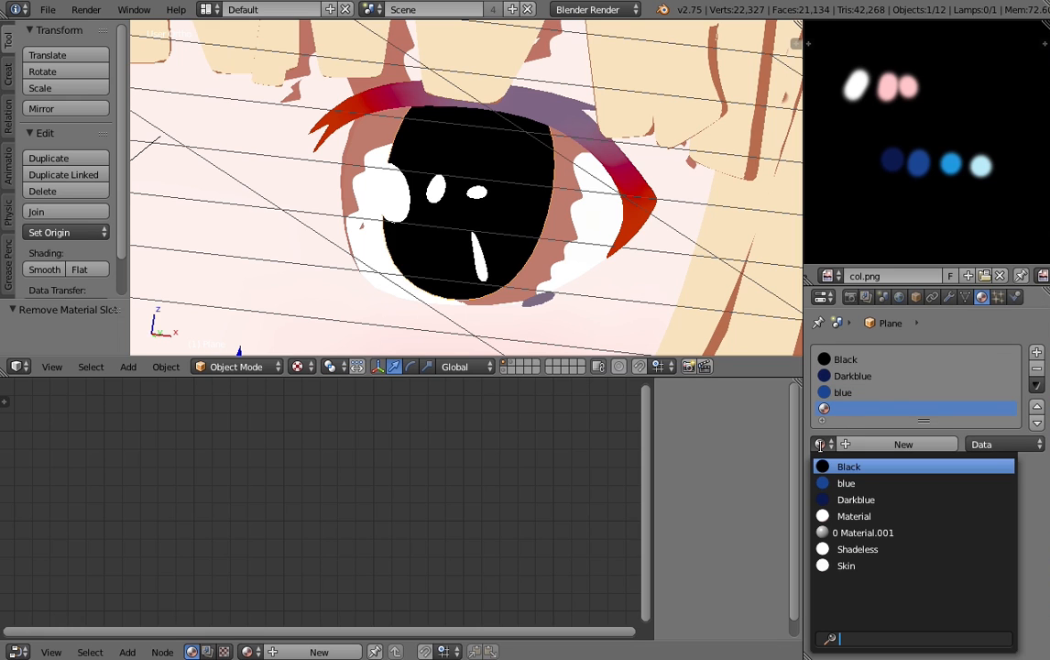
pyautogui.click(853, 498)
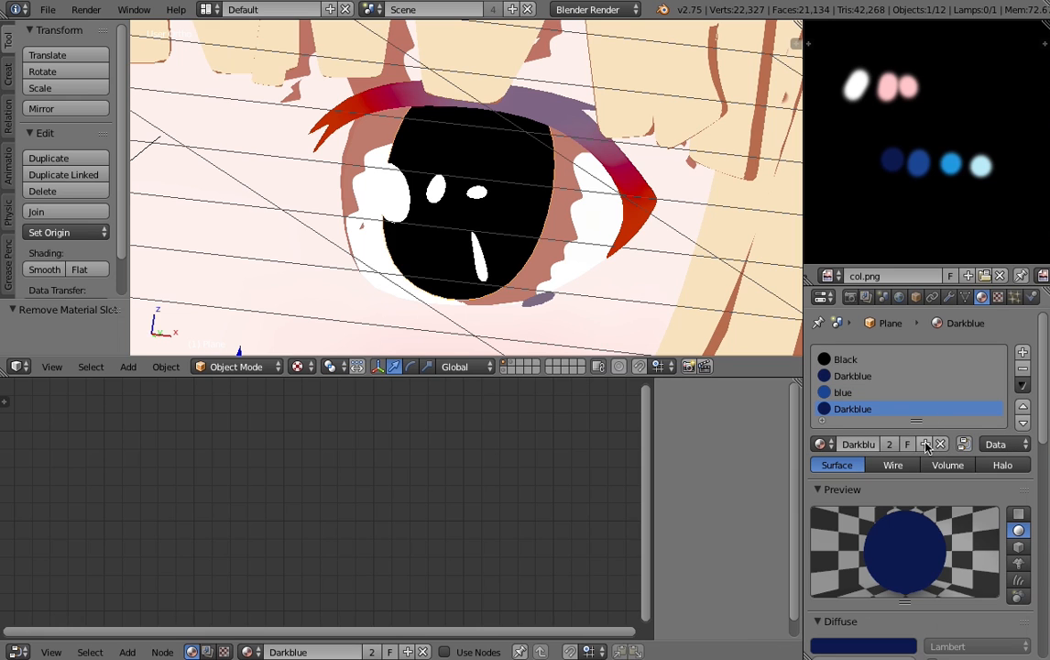
pyautogui.click(890, 444)
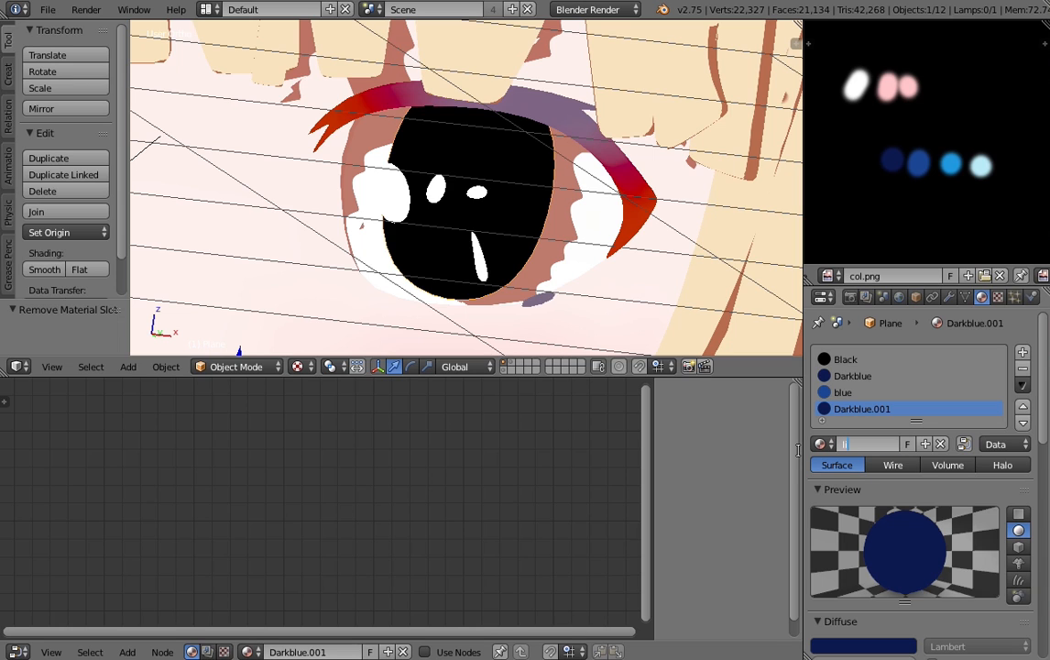
pyautogui.write('lightblue')
pyautogui.press('Return')
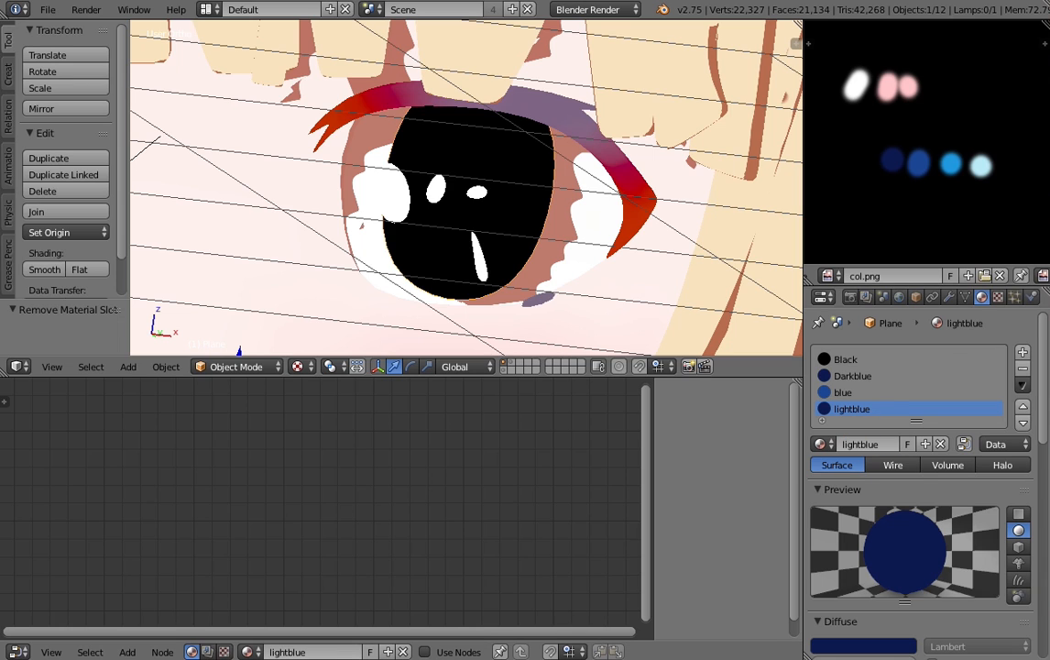
# - Sample lightblue's diffuse color from the third blue swatch in col.png
pyautogui.click(866, 646)
pyautogui.click(953, 165)
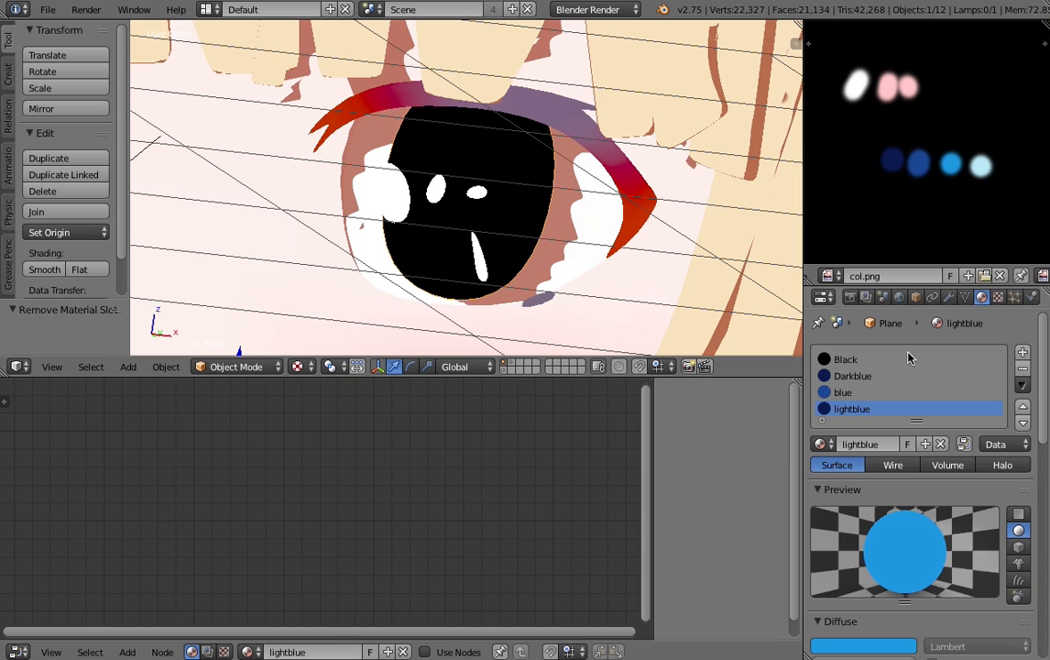
pyautogui.scroll(-2, 898, 414)
pyautogui.scroll(2, 919, 350)
# - Add a fifth material slot to the iris and fill it with a single-user copy of lightblue
pyautogui.click(1036, 351)
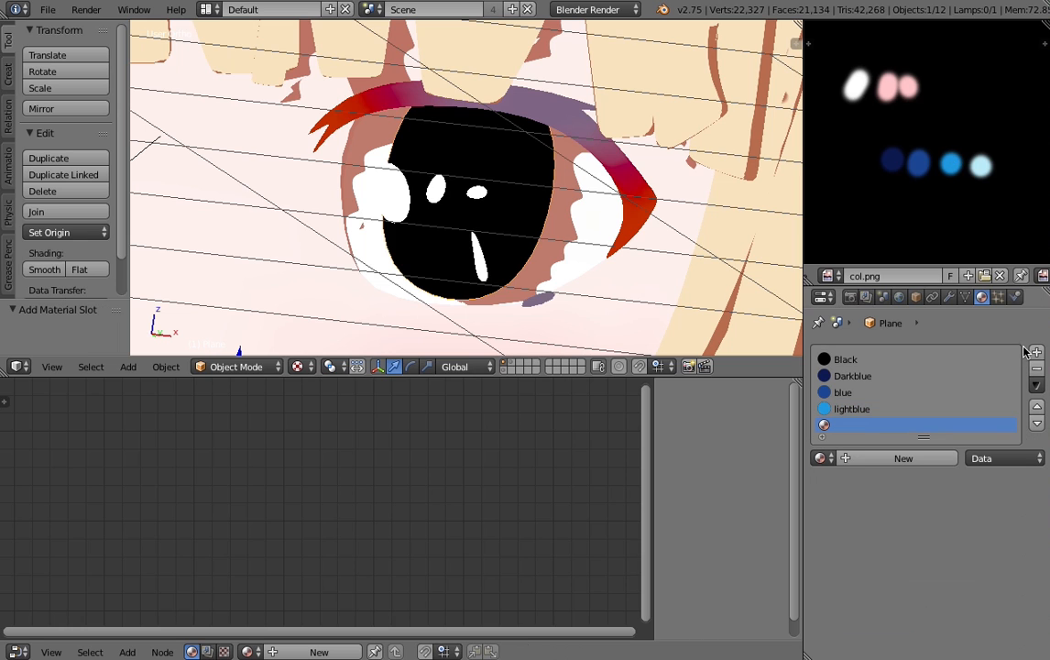
pyautogui.click(824, 458)
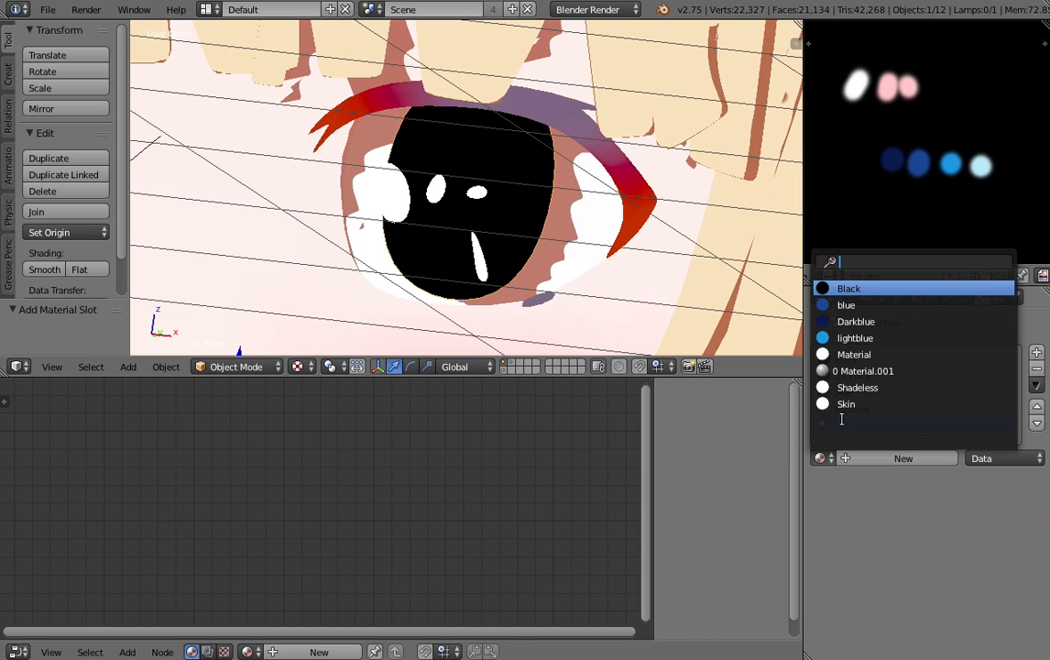
pyautogui.click(853, 338)
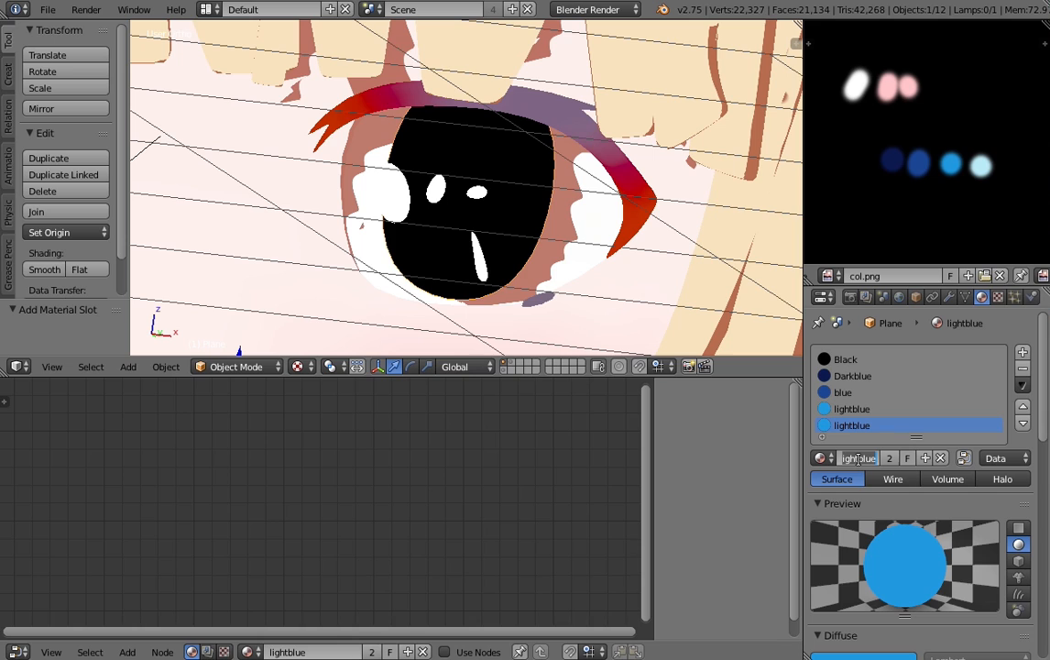
pyautogui.press('Return')
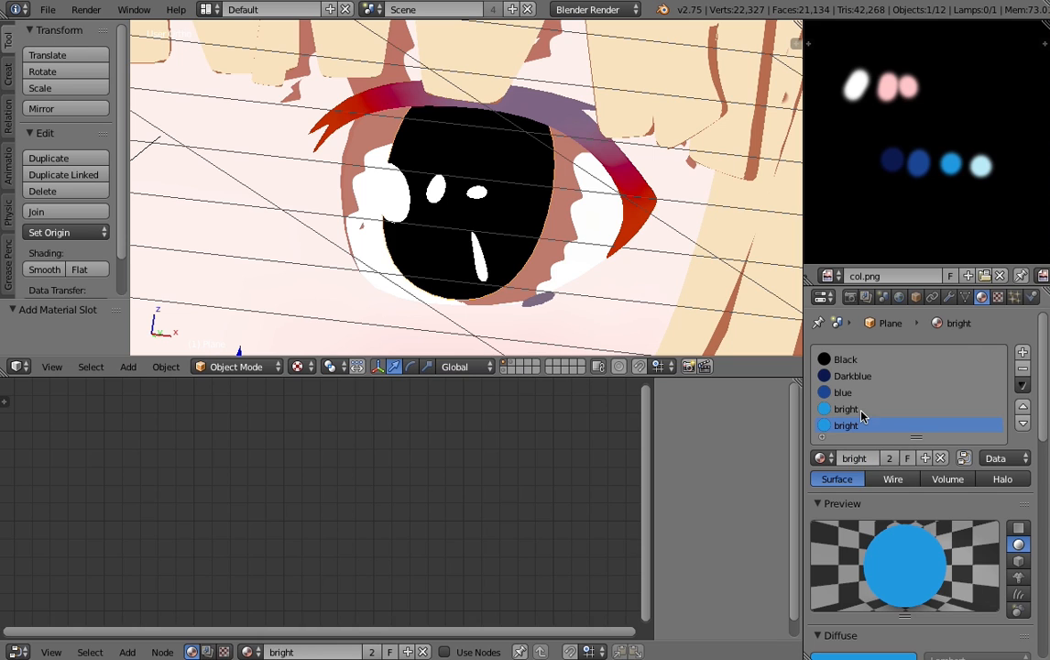
pyautogui.hotkey('ctrl', 'z')
pyautogui.click(885, 459)
# - Rename the fifth slot's material as bright and sample its diffuse color from the palest blue swatch in col.png
pyautogui.click(852, 459)
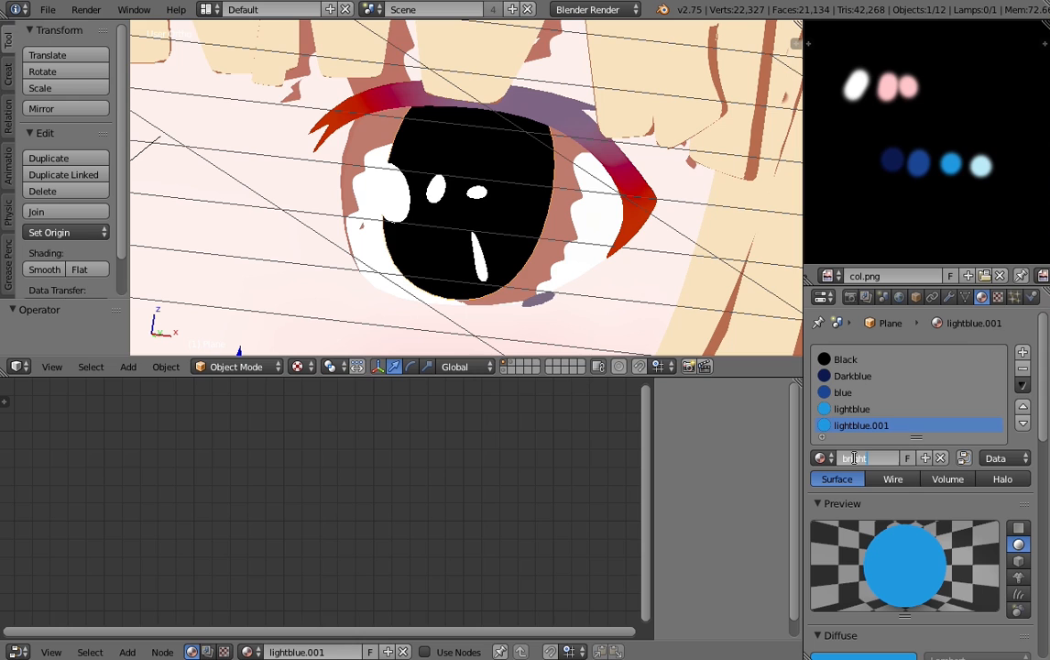
pyautogui.write('bright')
pyautogui.press('Return')
pyautogui.scroll(-4, 916, 504)
pyautogui.click(886, 524)
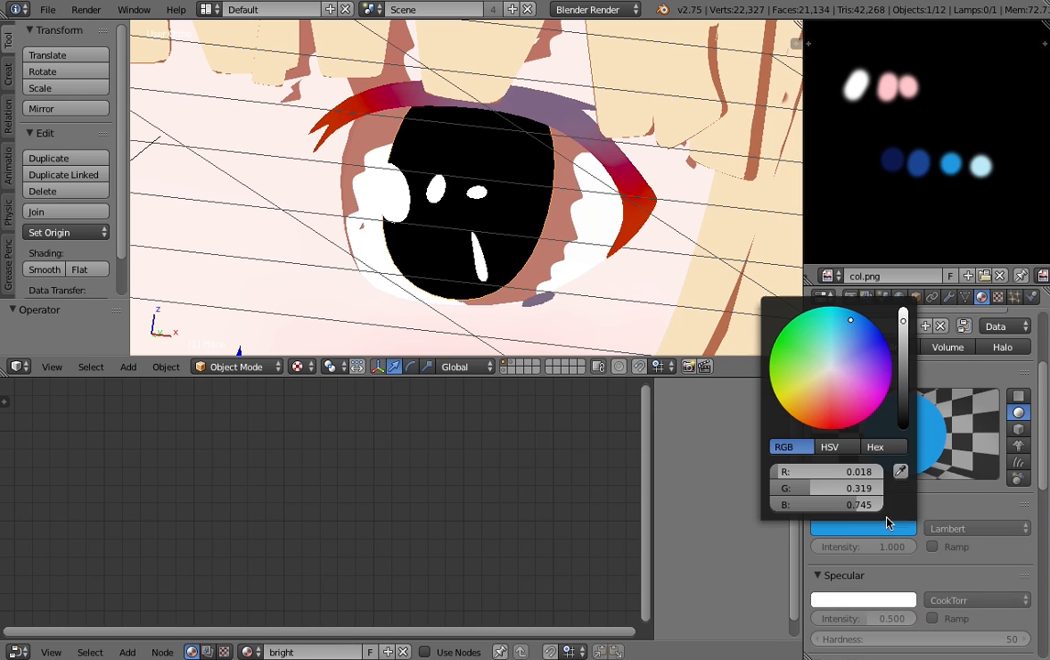
pyautogui.click(903, 471)
pyautogui.click(981, 169)
pyautogui.scroll(4, 895, 421)
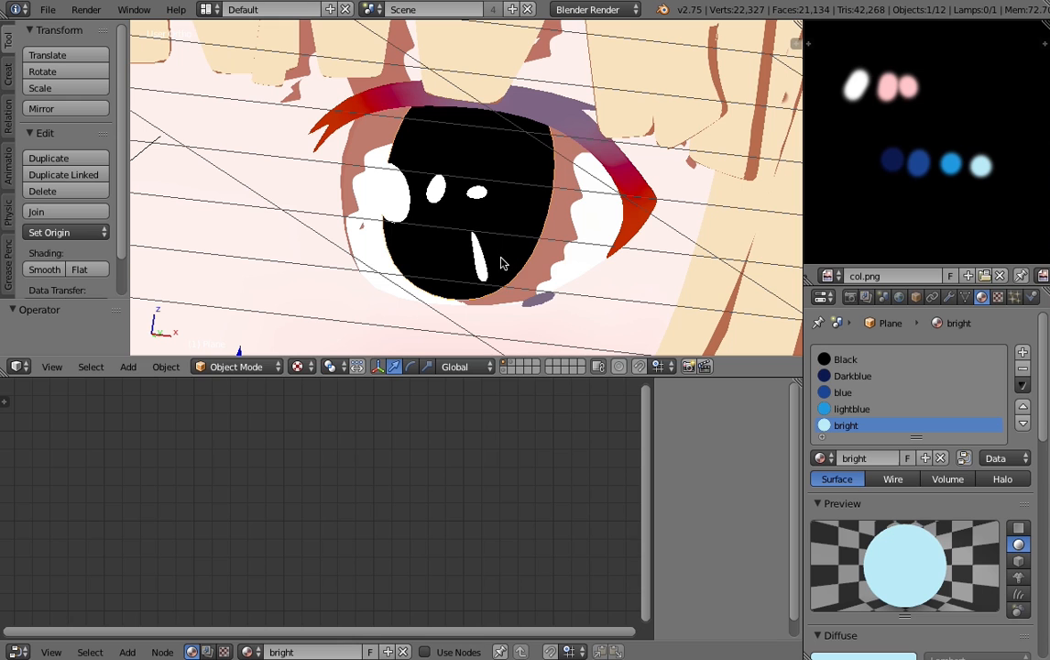
# - Enter Edit Mode on the iris mesh and switch to face selection
pyautogui.press('Tab')
pyautogui.scroll(5, 499, 247)
pyautogui.scroll(-3, 895, 455)
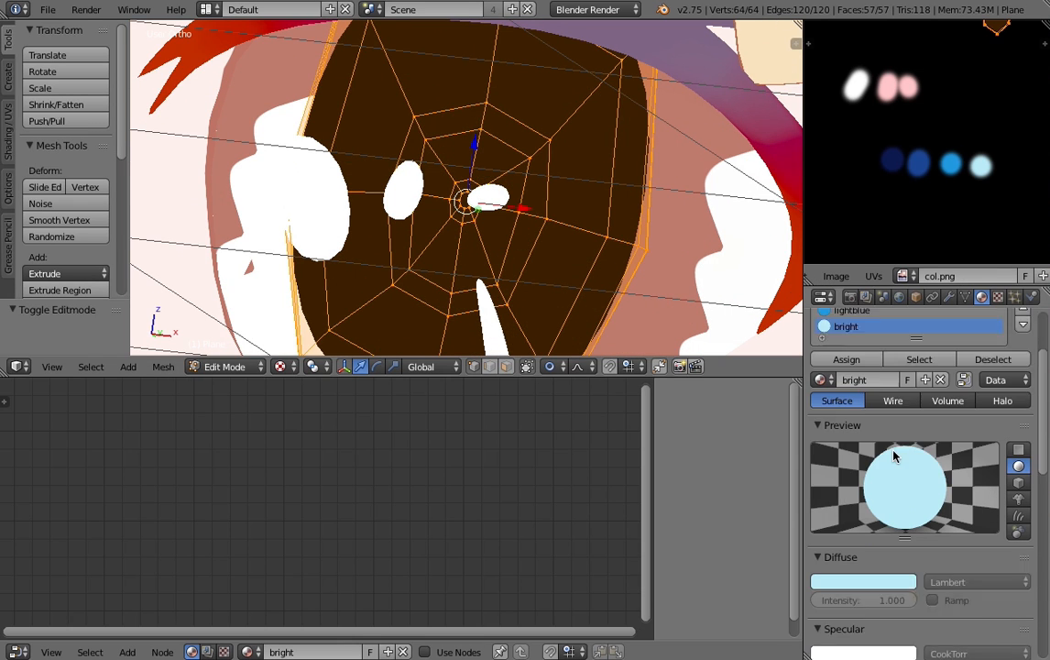
pyautogui.scroll(-5, 894, 467)
pyautogui.scroll(8, 931, 486)
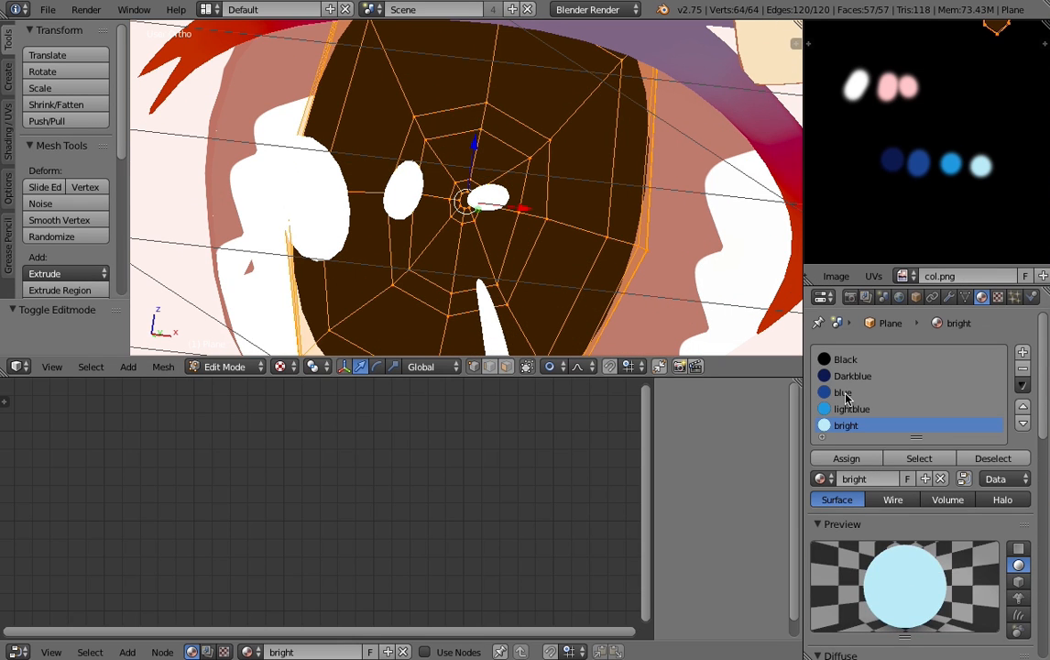
pyautogui.scroll(-5, 946, 563)
pyautogui.scroll(6, 958, 598)
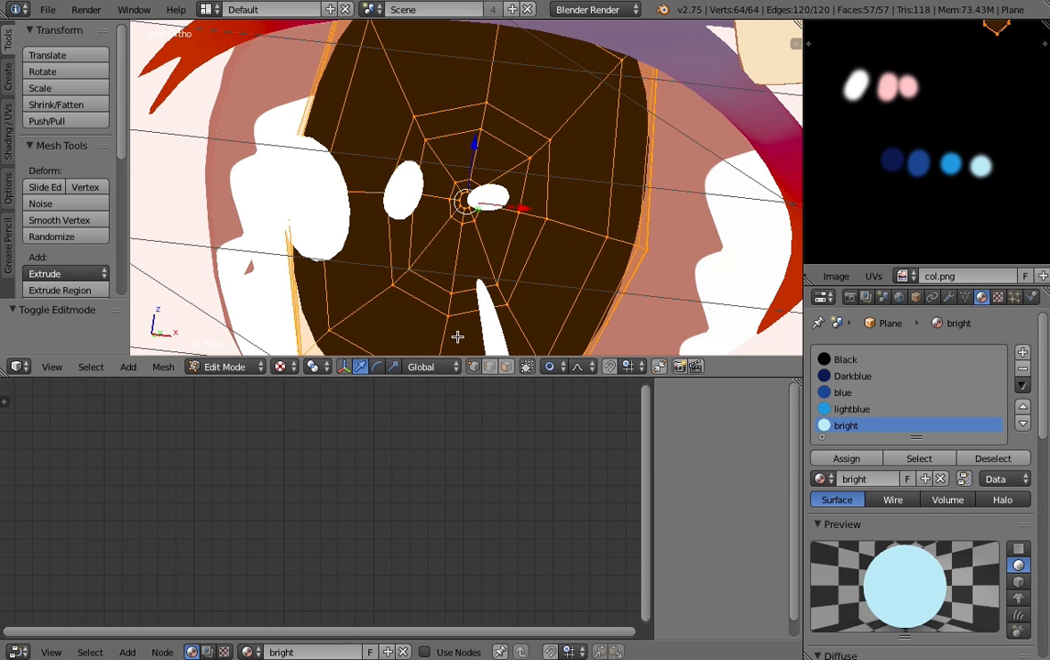
pyautogui.scroll(-3, 541, 252)
pyautogui.press('a')
pyautogui.scroll(2, 528, 259)
pyautogui.press('a')
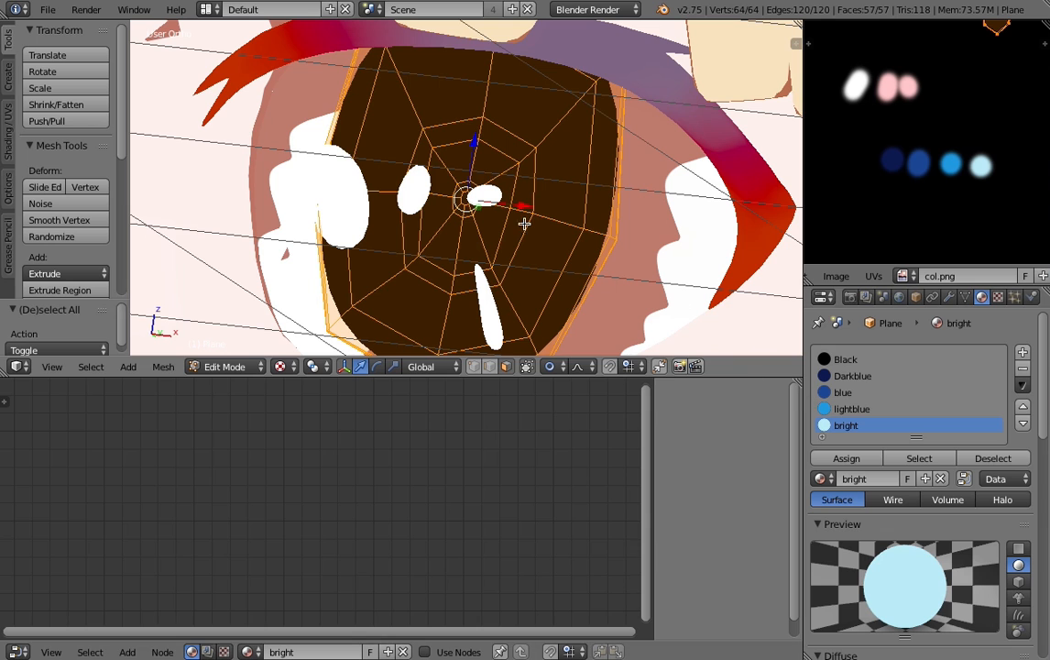
pyautogui.scroll(1, 438, 264)
pyautogui.scroll(-2, 442, 257)
pyautogui.scroll(1, 512, 277)
# - Try to select the iris's inner face ring together with its outer rim faces
pyautogui.keyDown('alt'); pyautogui.rightClick(518, 213); pyautogui.keyUp('alt')
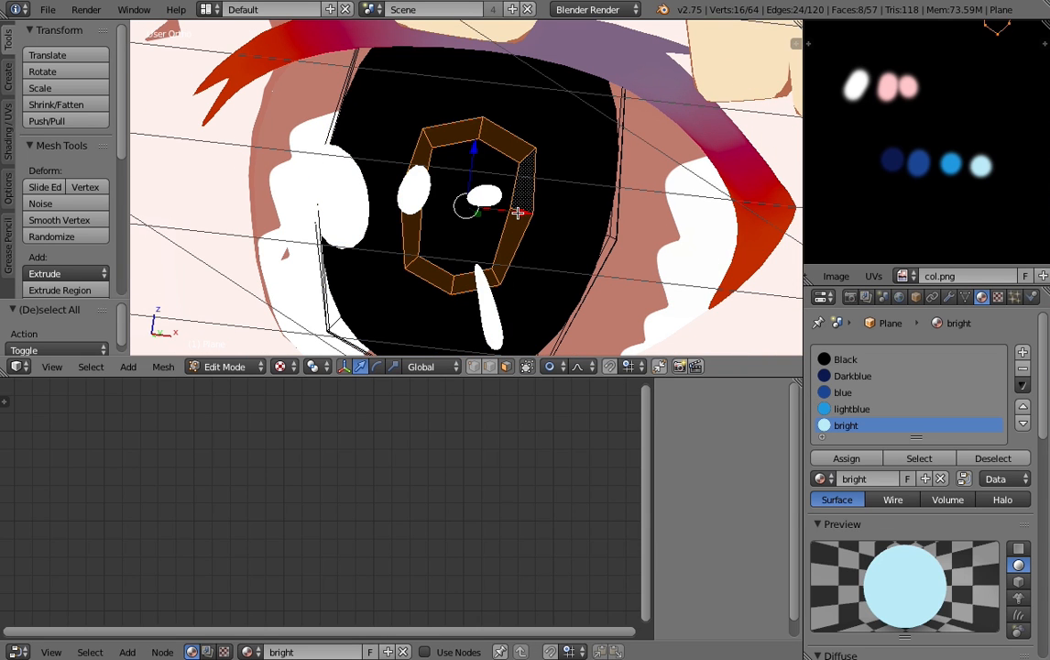
pyautogui.keyDown('alt'); pyautogui.keyDown('shift'); pyautogui.rightClick(606, 234); pyautogui.keyUp('shift'); pyautogui.keyUp('alt')
pyautogui.keyDown('alt'); pyautogui.keyDown('shift'); pyautogui.rightClick(610, 236); pyautogui.keyUp('shift'); pyautogui.keyUp('alt')
pyautogui.keyDown('alt'); pyautogui.keyDown('shift'); pyautogui.rightClick(611, 234); pyautogui.keyUp('shift'); pyautogui.keyUp('alt')
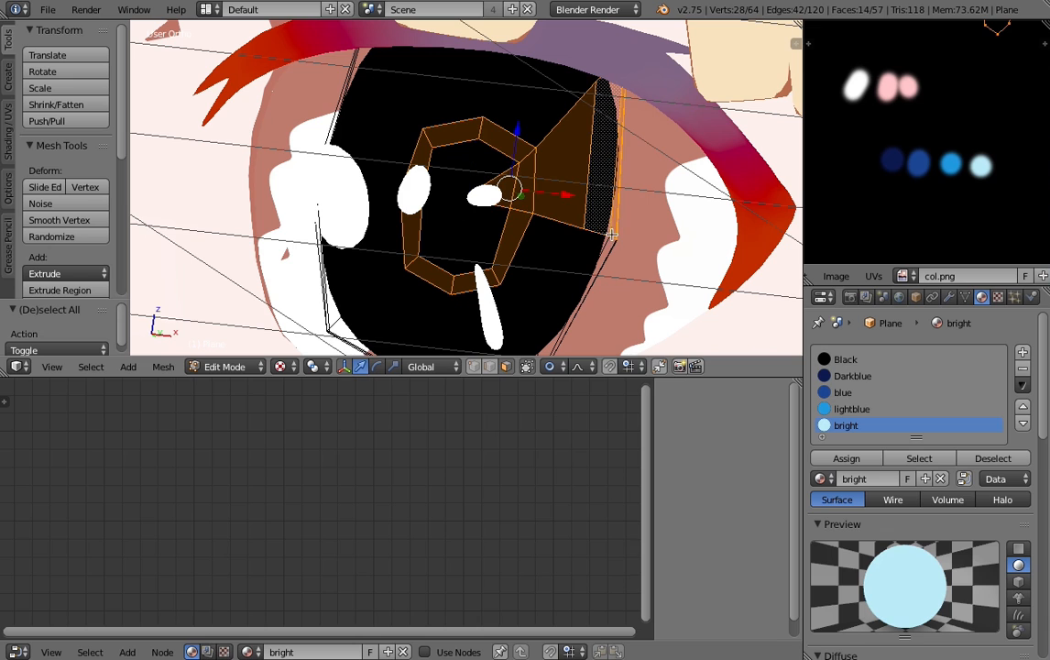
pyautogui.keyDown('alt'); pyautogui.keyDown('shift'); pyautogui.rightClick(609, 236); pyautogui.keyUp('shift'); pyautogui.keyUp('alt')
# - Display the Screenshot (102).png reference image and examine the eye's color layout
pyautogui.click(906, 277)
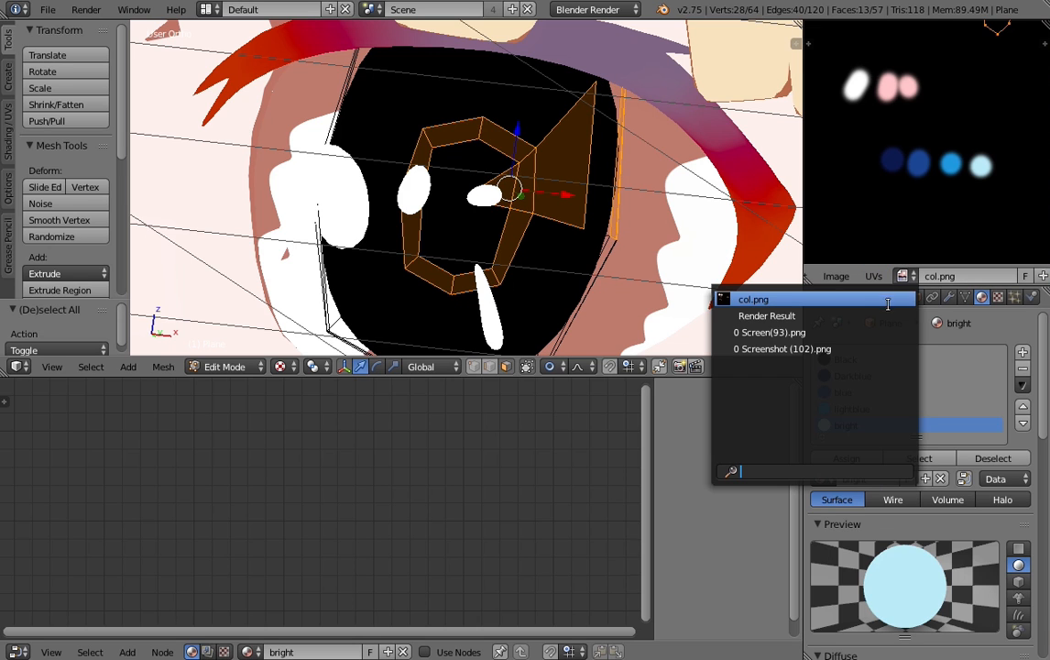
pyautogui.click(819, 349)
pyautogui.scroll(5, 949, 232)
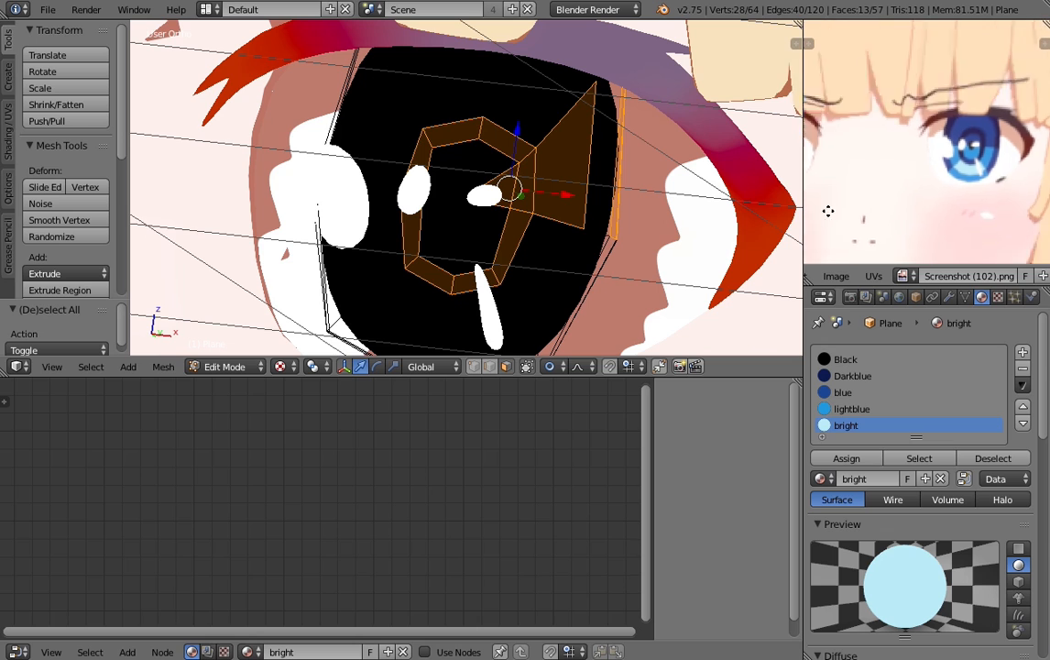
pyautogui.scroll(2, 948, 231)
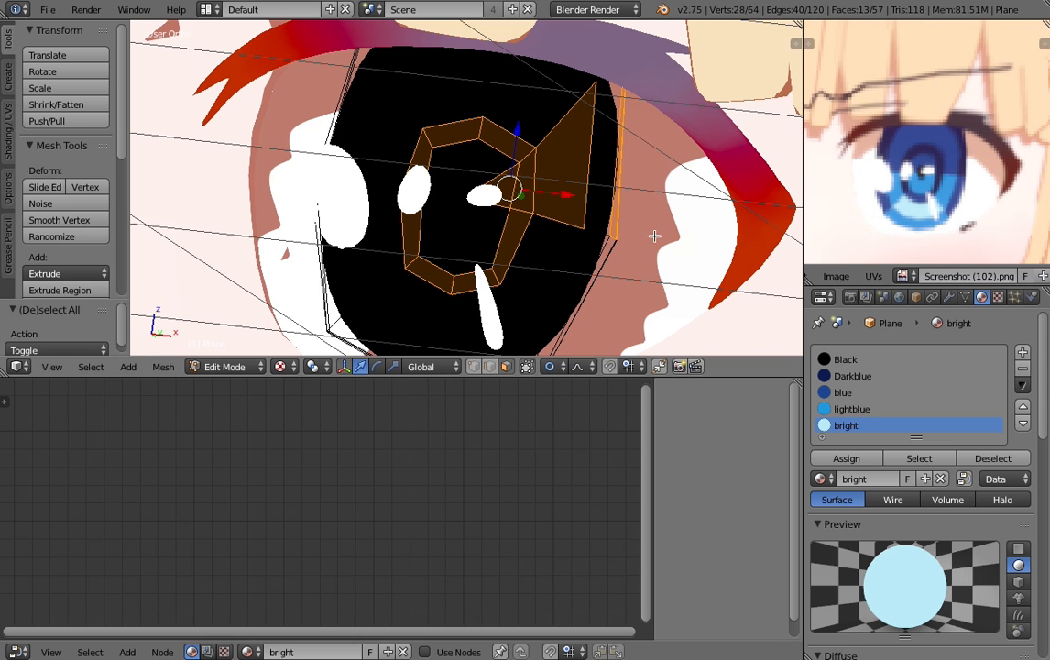
# - Clear the selection, try single iris faces, and select the outer rim face loop in wireframe shading
pyautogui.press('a')
pyautogui.press('a')
pyautogui.rightClick(521, 187)
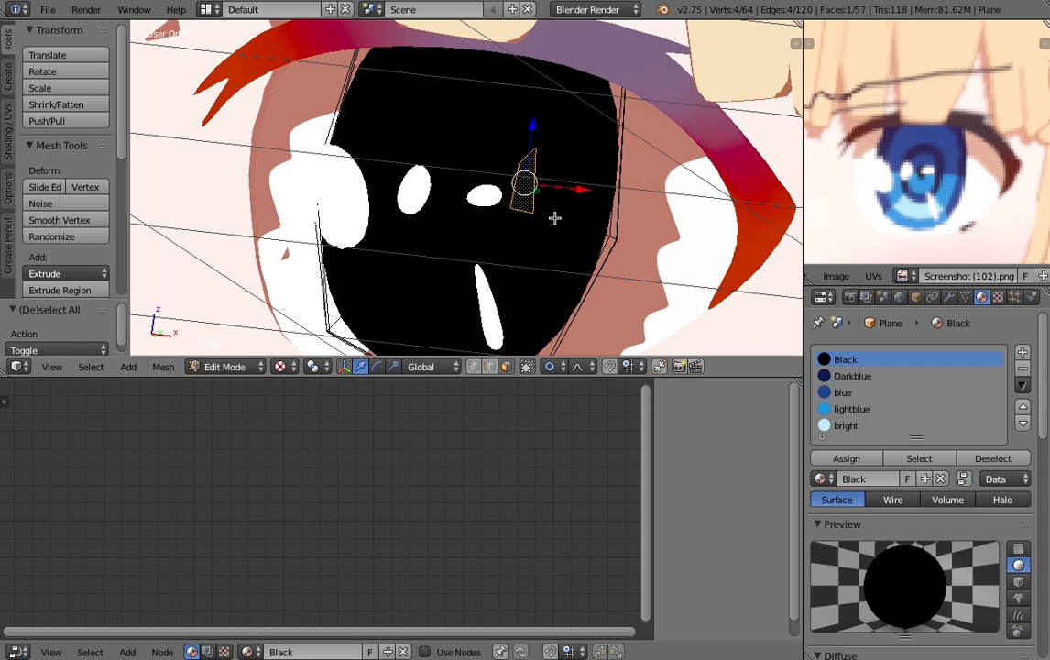
pyautogui.rightClick(454, 163)
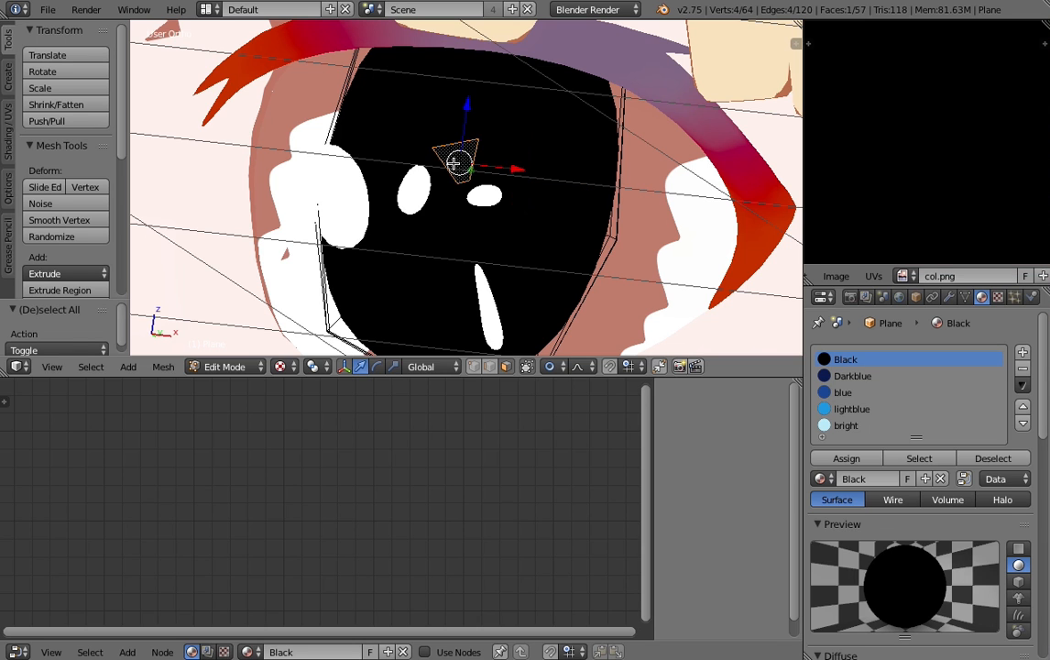
pyautogui.press('a')
pyautogui.keyDown('alt'); pyautogui.rightClick(610, 235); pyautogui.keyUp('alt')
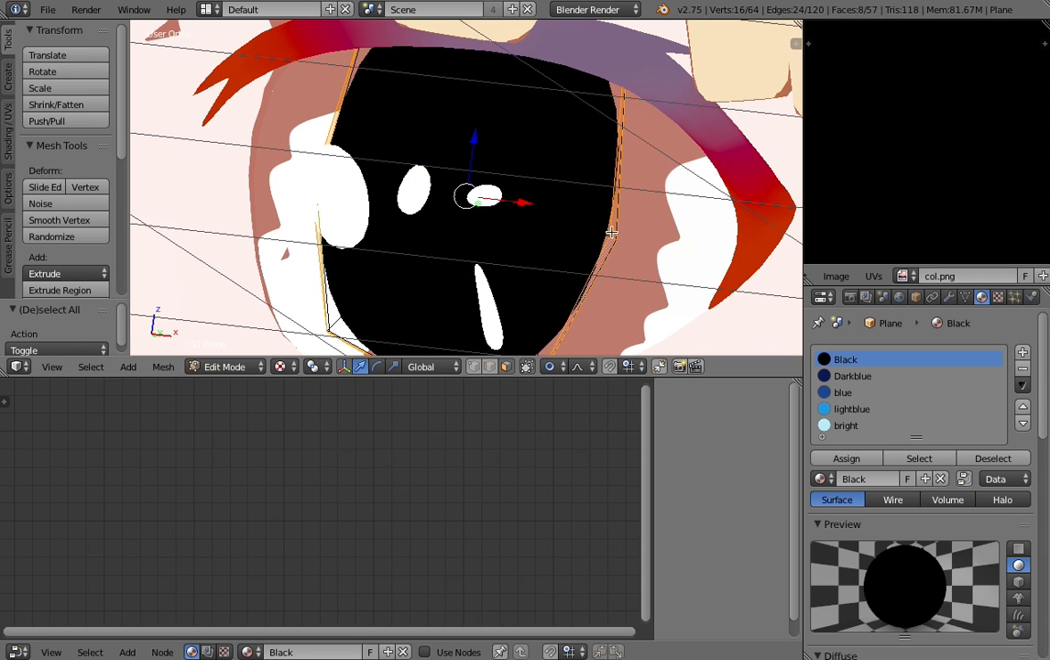
pyautogui.press('z')
# - Bring the Screenshot (102).png reference back into the image view to compare the iris's colors
pyautogui.click(903, 276)
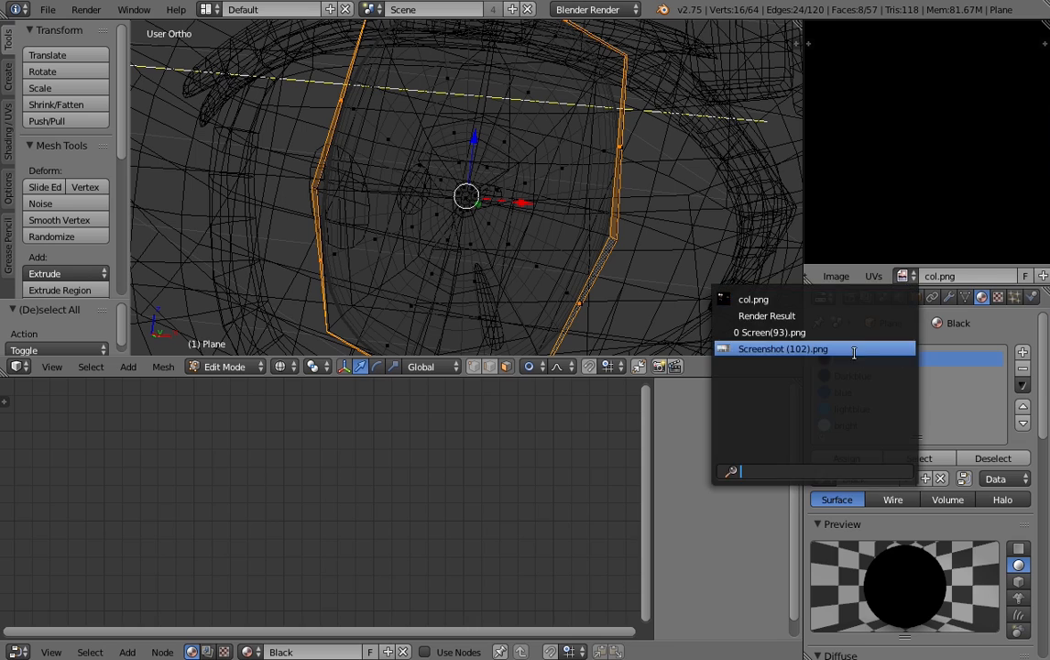
pyautogui.click(788, 344)
pyautogui.scroll(-4, 944, 281)
pyautogui.scroll(4, 944, 281)
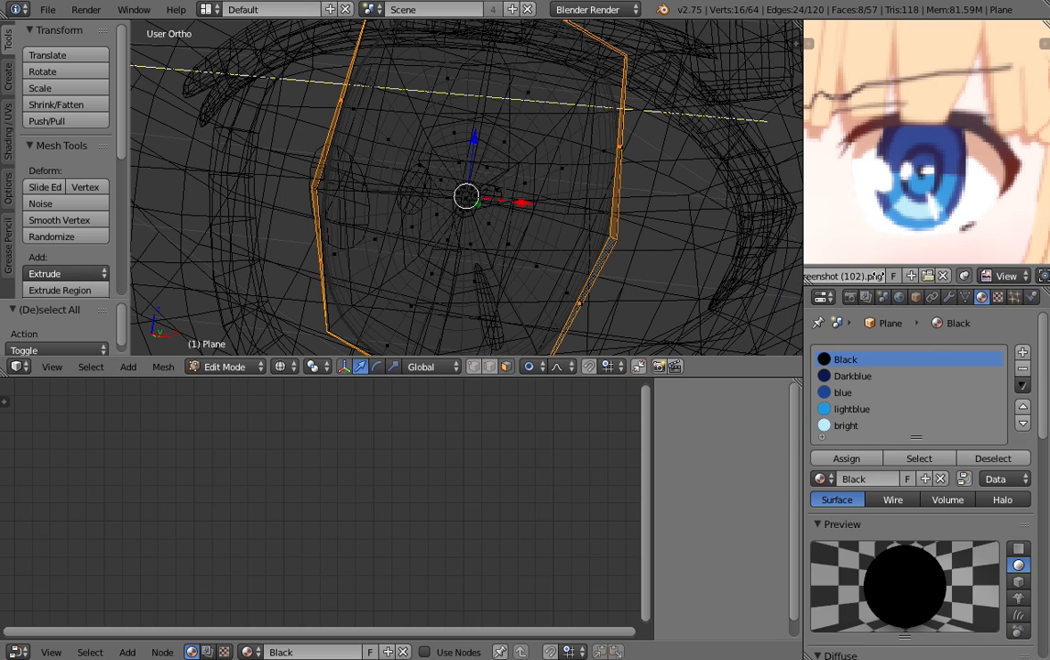
pyautogui.scroll(-1, 449, 232)
pyautogui.press('z')
pyautogui.moveTo(574, 238)
pyautogui.mouseDown(button='middle')
pyautogui.moveTo(562, 218)
pyautogui.moveTo(548, 218)
pyautogui.mouseUp(button='middle')
pyautogui.press('z')
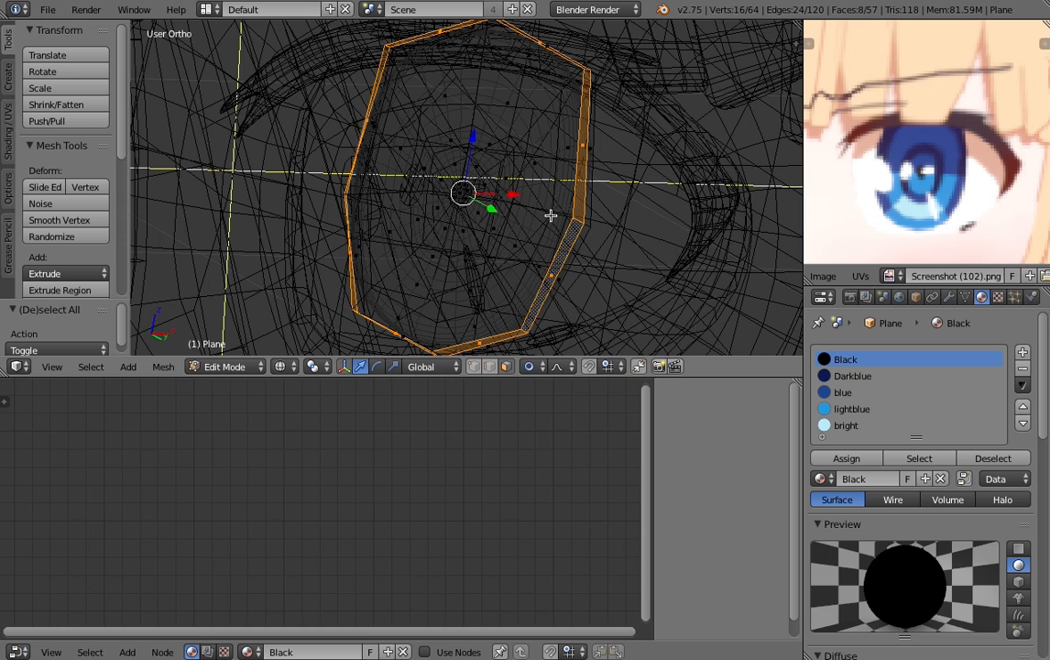
pyautogui.press('z')
pyautogui.rightClick(494, 190)
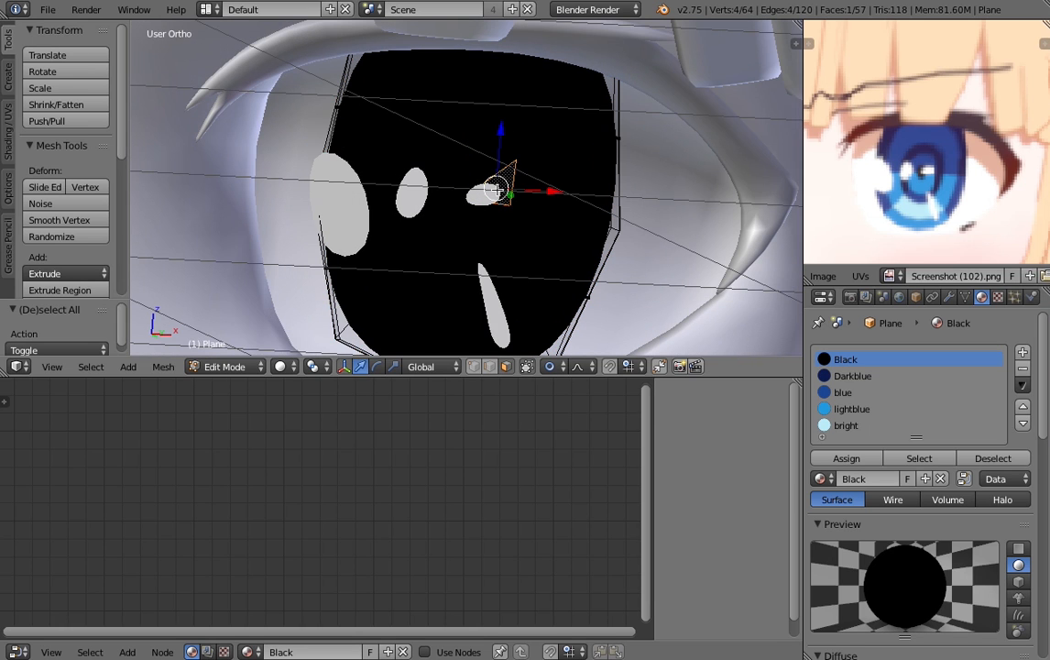
# - Select the four upper faces of the inner ring around the pupil and assign the Darkblue material to them
pyautogui.press('z')
pyautogui.rightClick(513, 186)
pyautogui.keyDown('shift'); pyautogui.rightClick(501, 143); pyautogui.keyUp('shift')
pyautogui.keyDown('shift'); pyautogui.rightClick(451, 137); pyautogui.keyUp('shift')
pyautogui.keyDown('shift'); pyautogui.rightClick(418, 174); pyautogui.keyUp('shift')
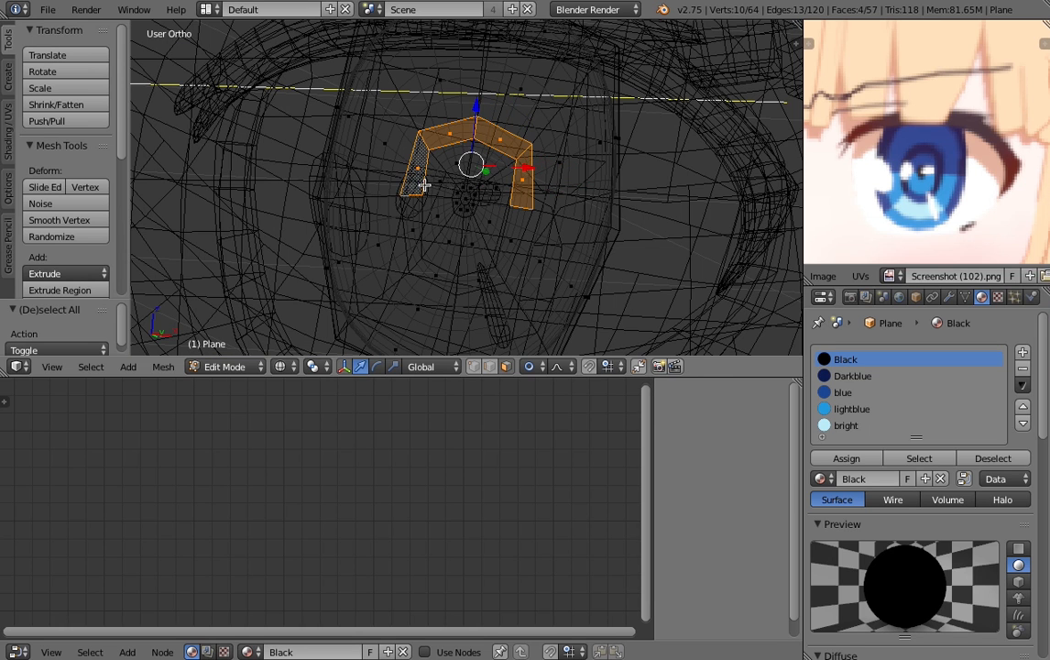
pyautogui.press('z')
pyautogui.click(865, 374)
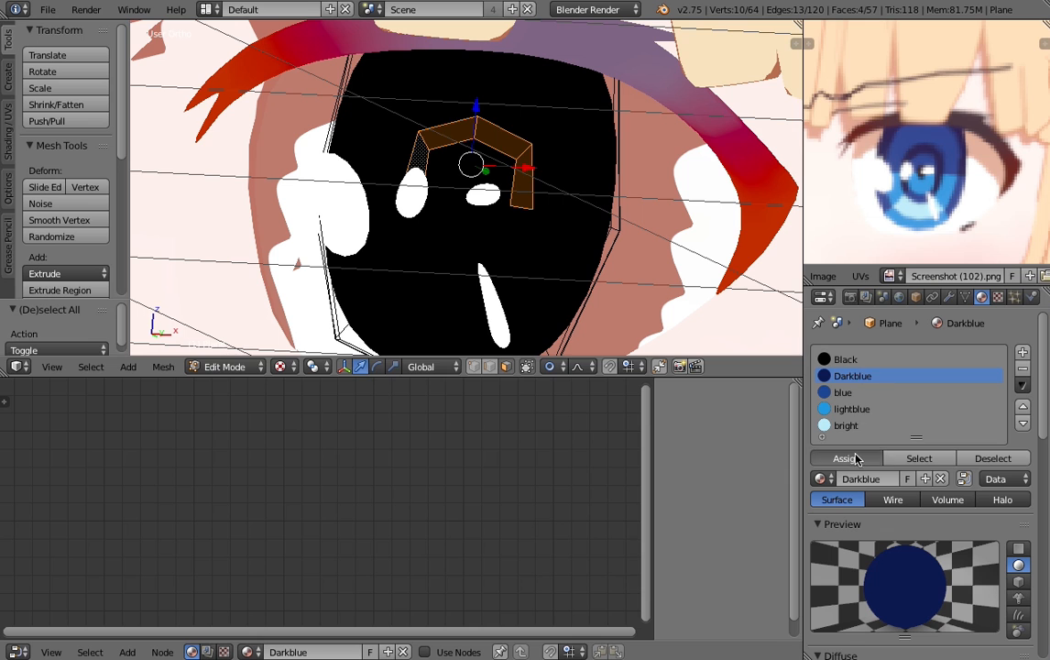
pyautogui.click(848, 459)
pyautogui.scroll(-1, 638, 167)
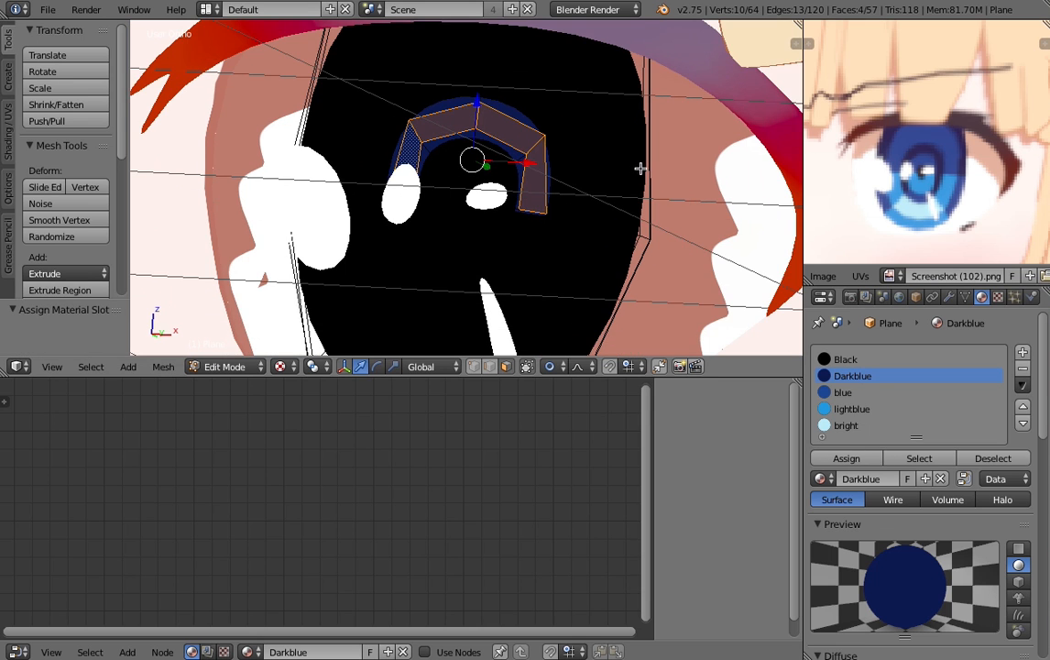
# - Select the upper half of the iris's outermost ring with its rim faces and assign the Darkblue material
pyautogui.press('z')
pyautogui.scroll(-2, 654, 166)
pyautogui.press('b')
pyautogui.moveTo(615, 165); pyautogui.dragTo(580, 94)
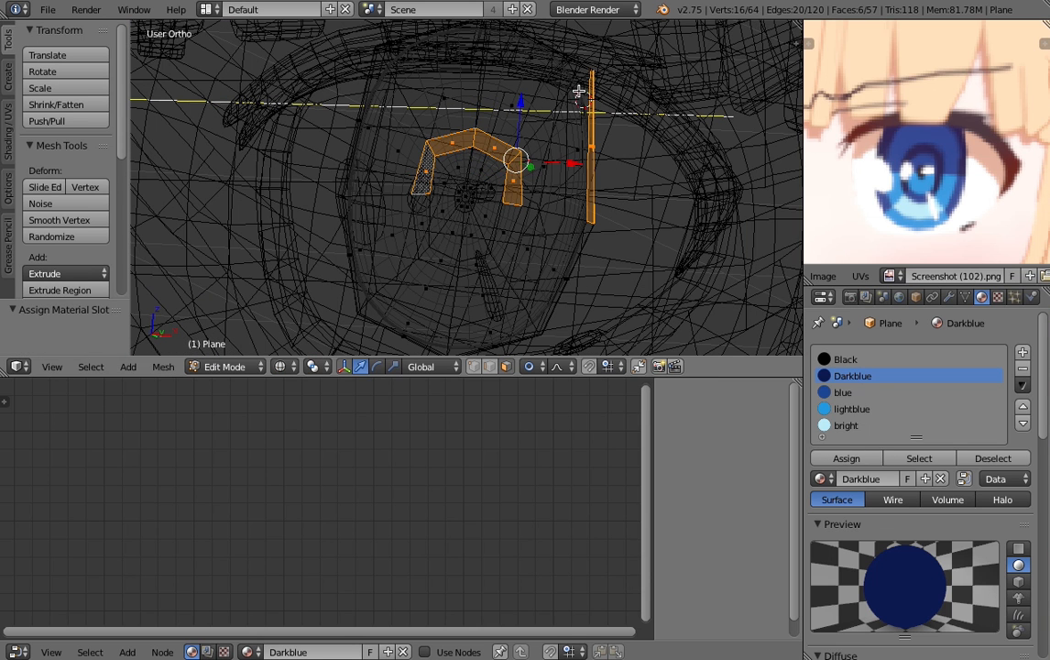
pyautogui.press('a')
pyautogui.press('b')
pyautogui.moveTo(609, 175); pyautogui.dragTo(449, 10)
pyautogui.press('b')
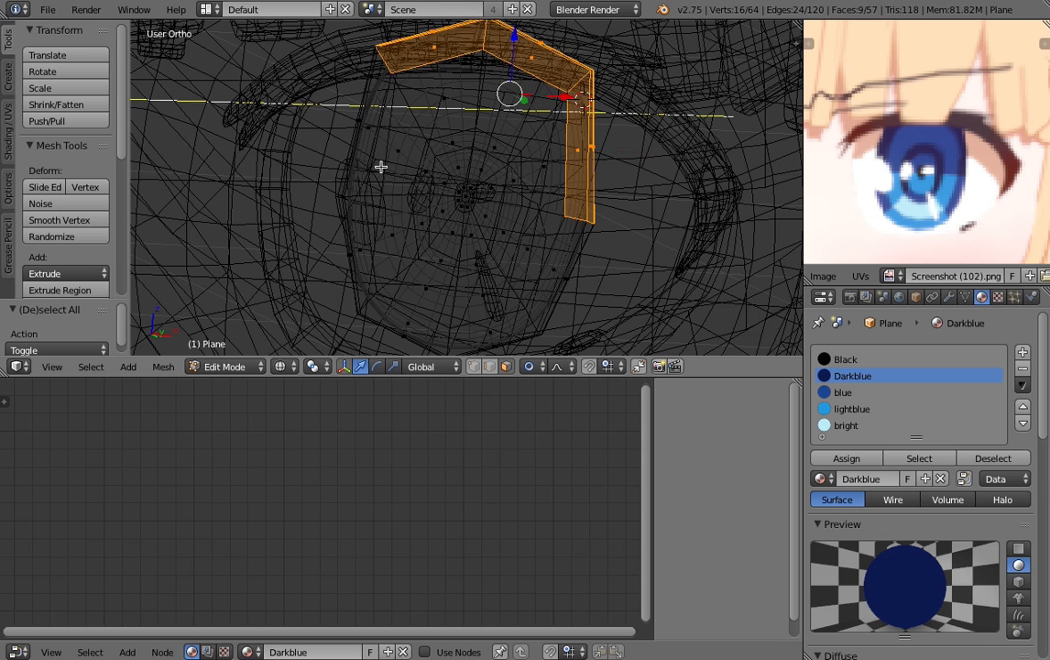
pyautogui.press('b')
pyautogui.moveTo(382, 167); pyautogui.dragTo(299, 54)
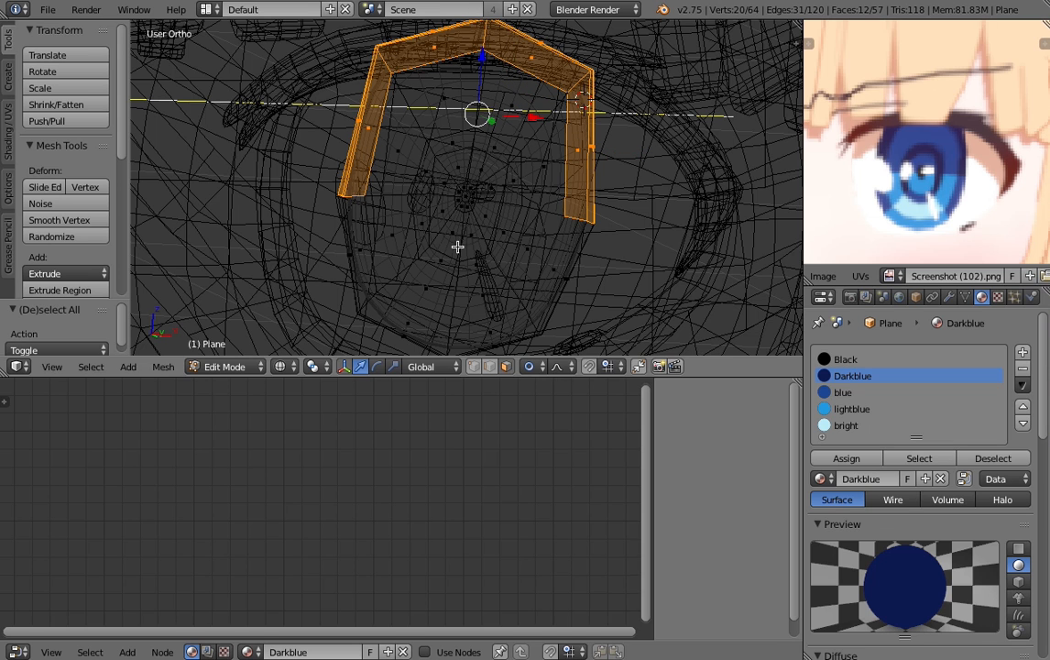
pyautogui.click(845, 458)
pyautogui.hotkey('alt', 'z')
# - Assign the blue material to the four upper faces between the iris's two Darkblue rings
pyautogui.moveTo(490, 162); pyautogui.dragTo(502, 156, button='middle')
pyautogui.press('a')
pyautogui.rightClick(547, 154)
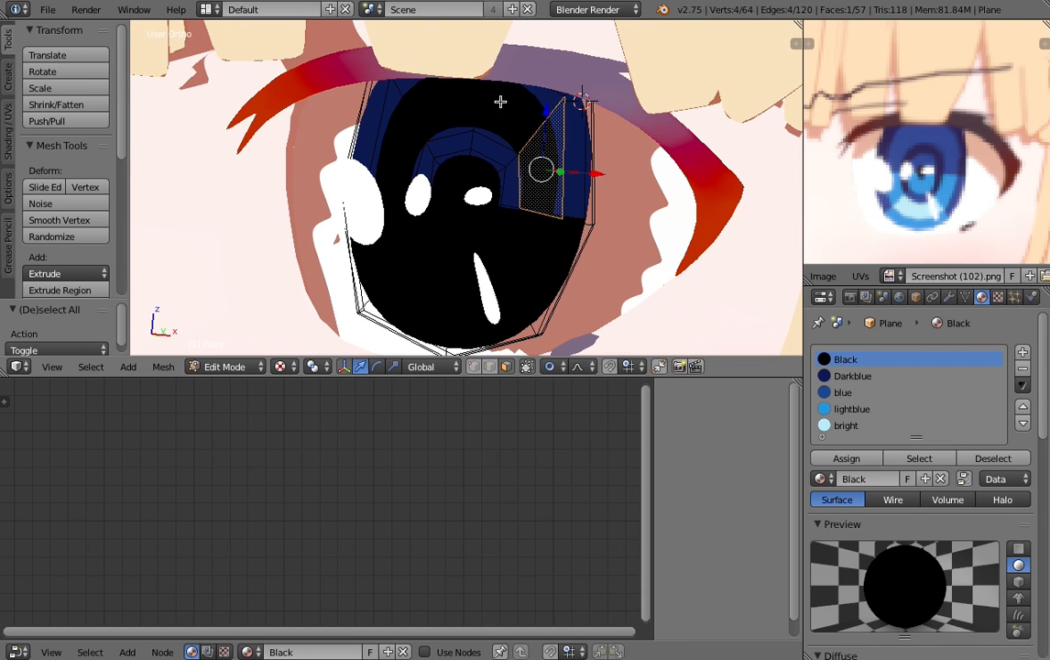
pyautogui.keyDown('shift'); pyautogui.rightClick(501, 103); pyautogui.keyUp('shift')
pyautogui.keyDown('shift'); pyautogui.rightClick(434, 111); pyautogui.keyUp('shift')
pyautogui.keyDown('shift'); pyautogui.rightClick(401, 165); pyautogui.keyUp('shift')
pyautogui.click(842, 393)
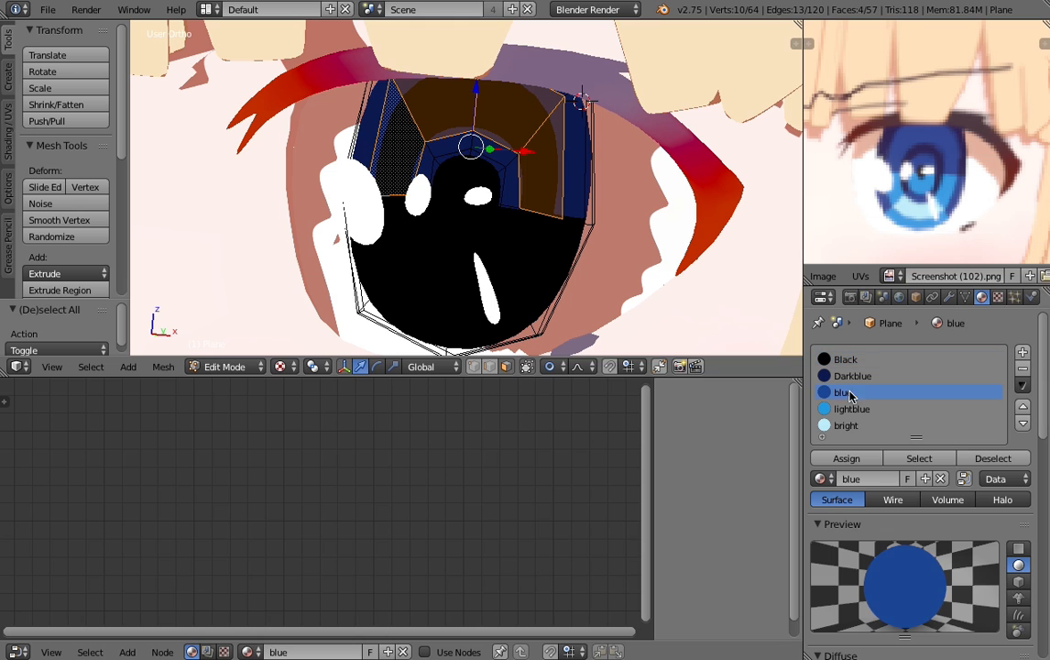
pyautogui.click(847, 458)
# - Assign the blue material to the four upper faces directly around the pupil and view the iris in Object Mode
pyautogui.scroll(3, 485, 217)
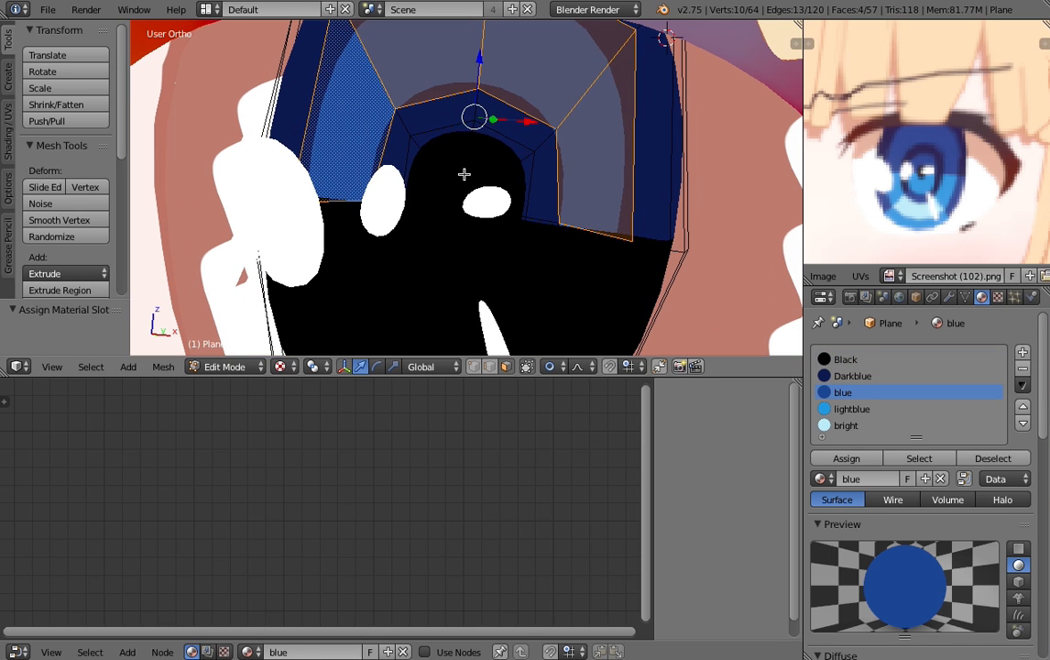
pyautogui.rightClick(461, 170)
pyautogui.keyDown('shift'); pyautogui.rightClick(506, 179); pyautogui.keyUp('shift')
pyautogui.keyDown('shift'); pyautogui.rightClick(490, 162); pyautogui.keyUp('shift')
pyautogui.keyDown('shift'); pyautogui.rightClick(430, 174); pyautogui.keyUp('shift')
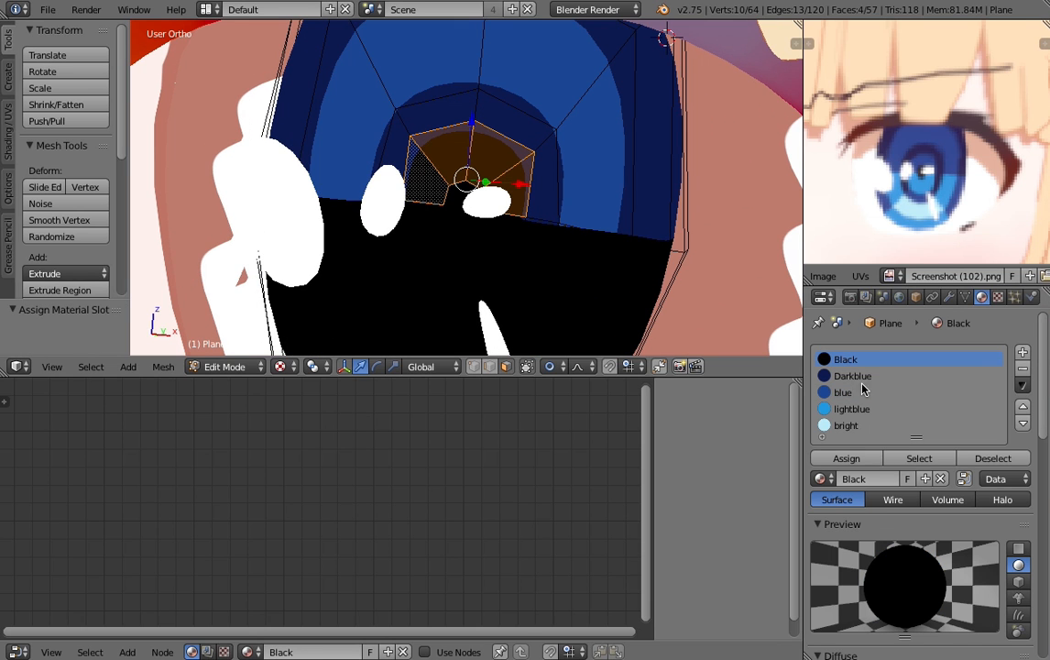
pyautogui.click(842, 392)
pyautogui.click(847, 458)
pyautogui.press('Tab')
pyautogui.scroll(-4, 494, 234)
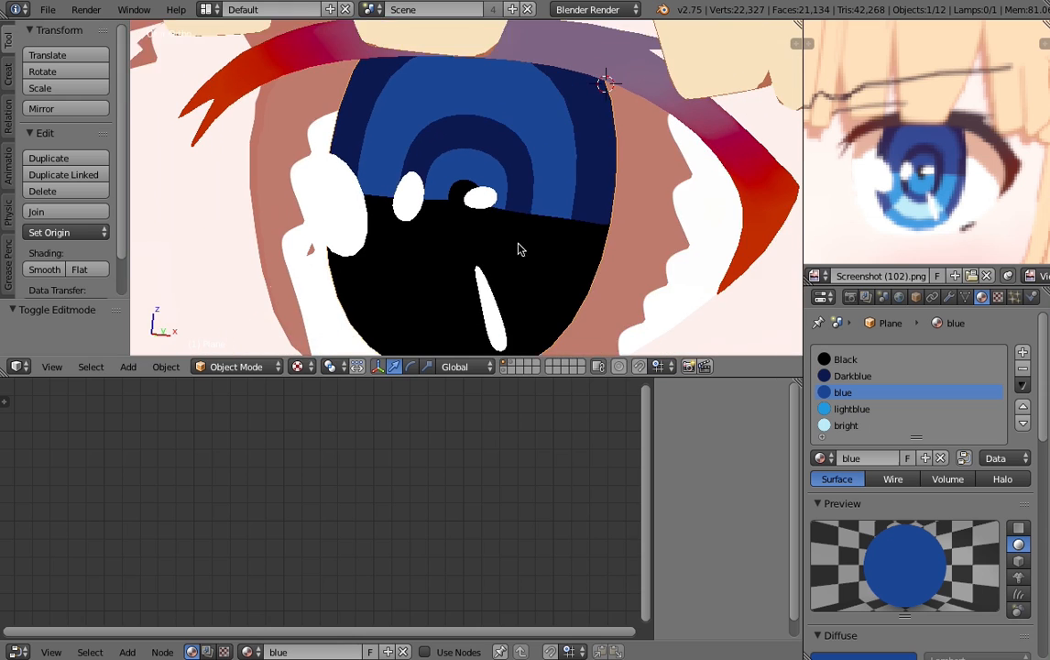
# - Back in Edit Mode, assign the blue material to the two side faces in the lower half of the inner ring
pyautogui.press('Tab')
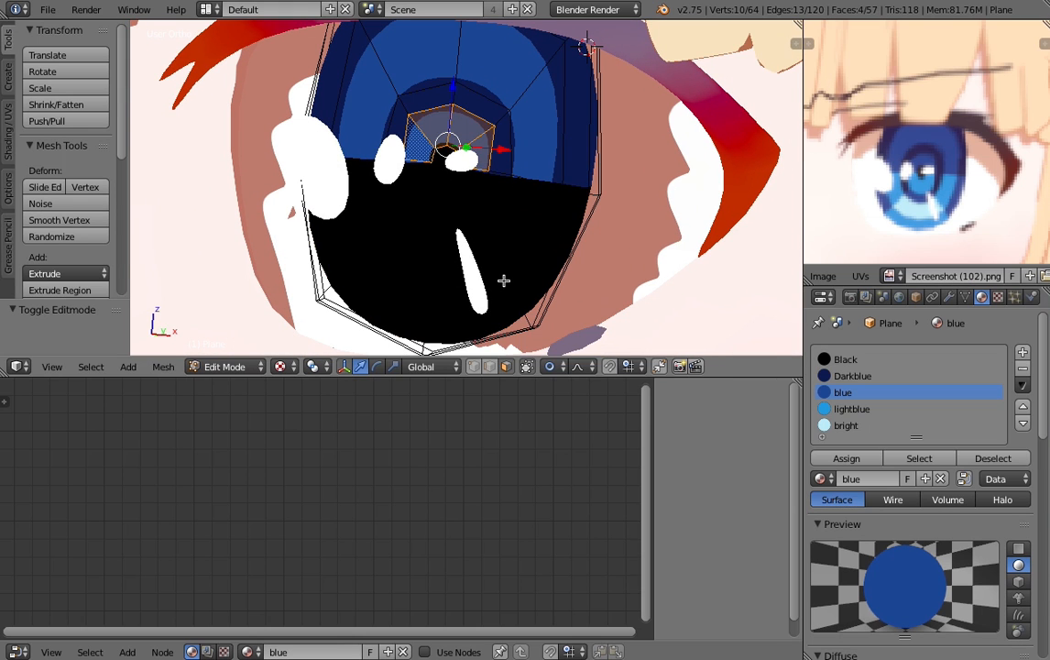
pyautogui.moveTo(504, 281); pyautogui.dragTo(486, 234, button='middle')
pyautogui.rightClick(485, 222)
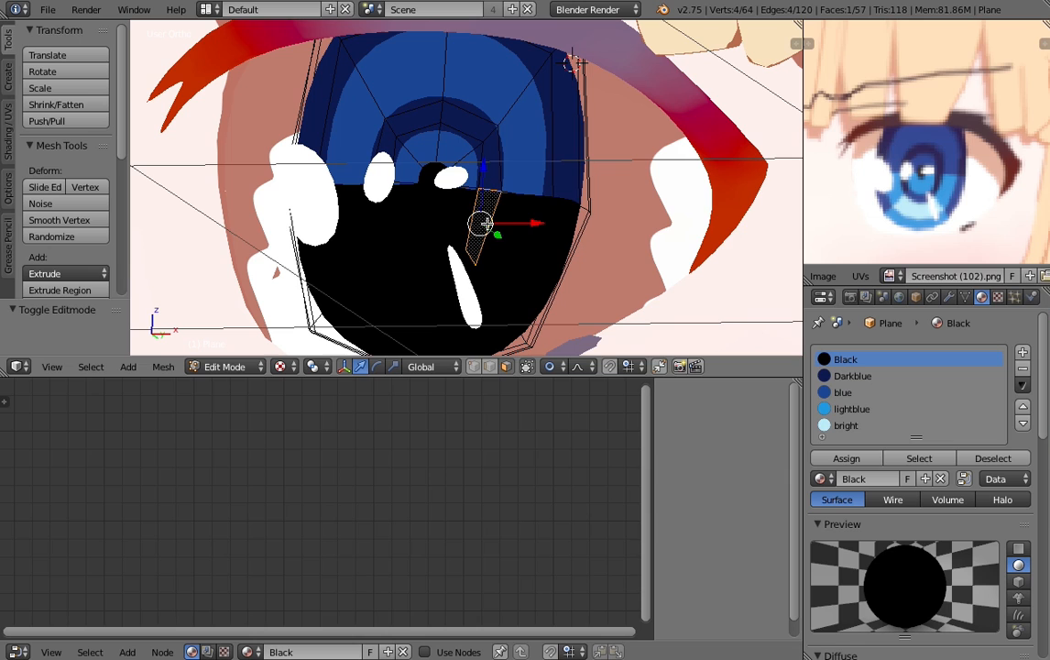
pyautogui.keyDown('shift'); pyautogui.rightClick(396, 219); pyautogui.keyUp('shift')
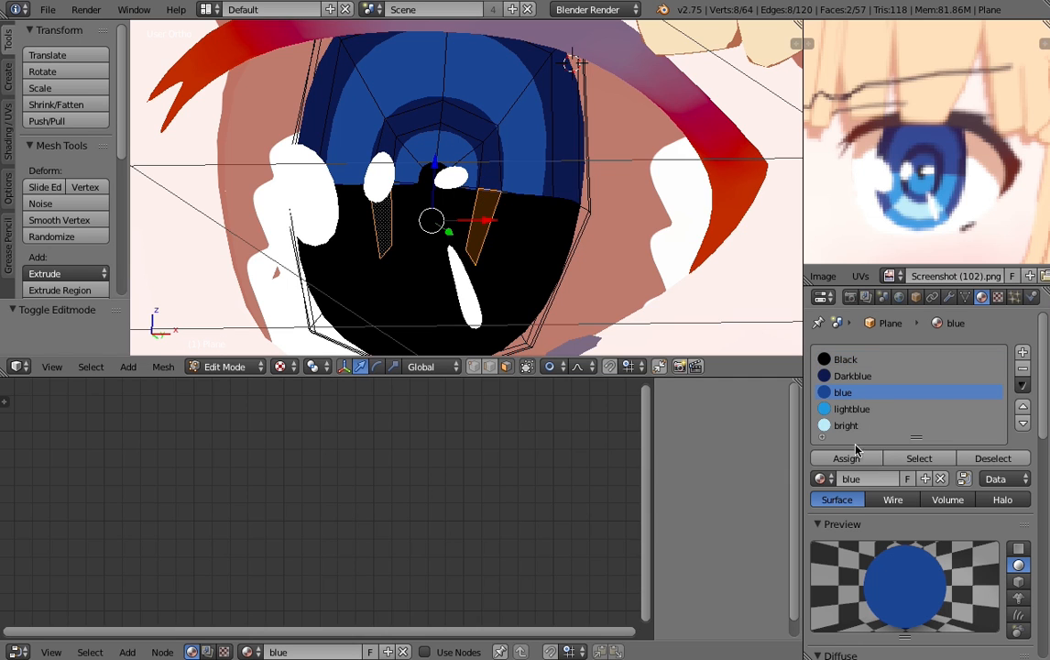
pyautogui.click(847, 457)
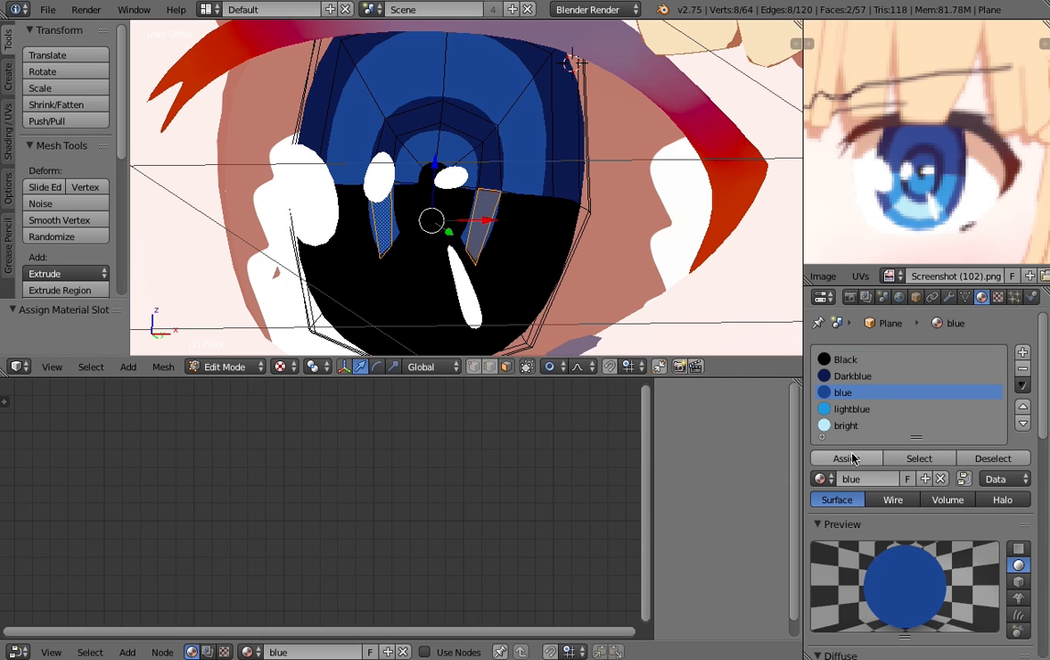
# - Assign the lightblue material to the four lower faces around the pupil and the two lower side faces of the wide band
pyautogui.rightClick(453, 228)
pyautogui.rightClick(407, 206)
pyautogui.keyDown('shift'); pyautogui.rightClick(428, 220); pyautogui.keyUp('shift')
pyautogui.keyDown('shift'); pyautogui.rightClick(458, 218); pyautogui.keyUp('shift')
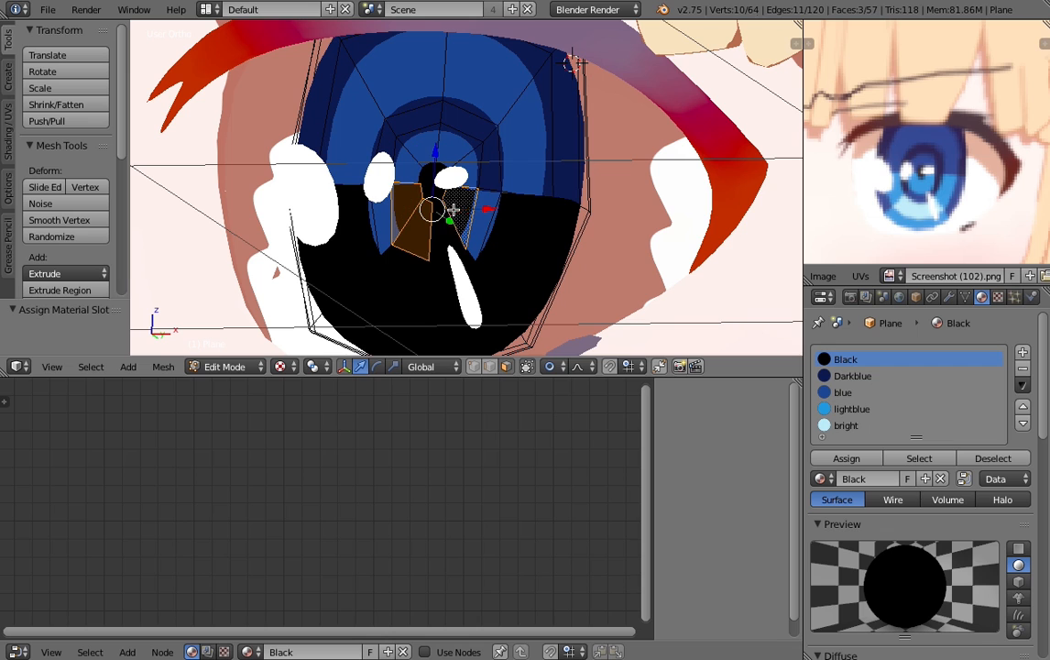
pyautogui.keyDown('shift'); pyautogui.rightClick(443, 236); pyautogui.keyUp('shift')
pyautogui.keyDown('shift'); pyautogui.rightClick(511, 226); pyautogui.keyUp('shift')
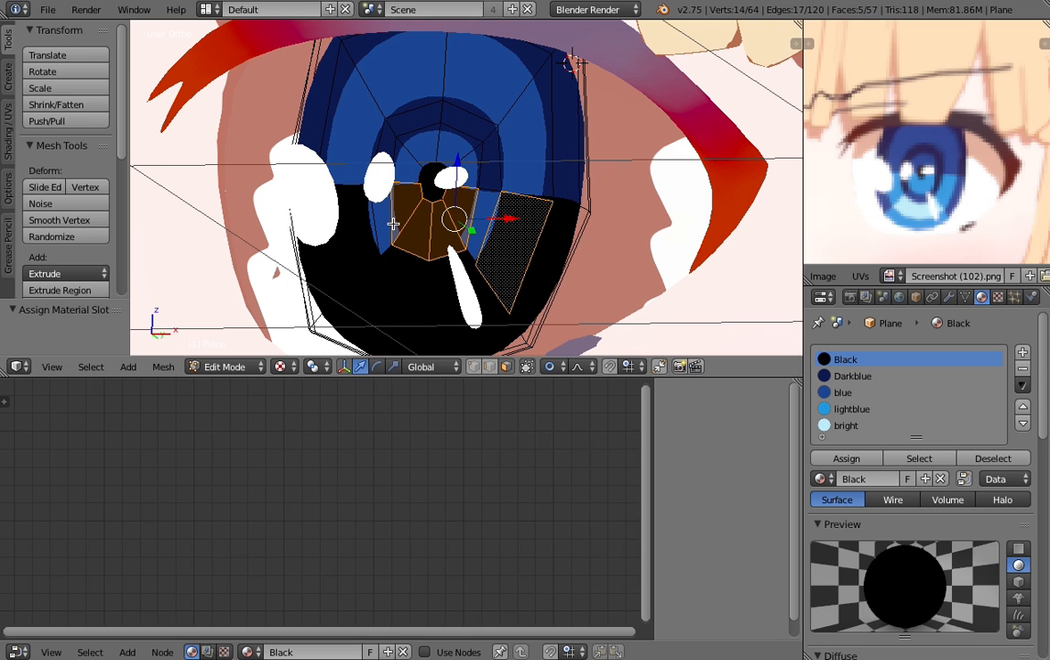
pyautogui.keyDown('shift'); pyautogui.rightClick(322, 200); pyautogui.keyUp('shift')
pyautogui.click(852, 409)
pyautogui.click(847, 458)
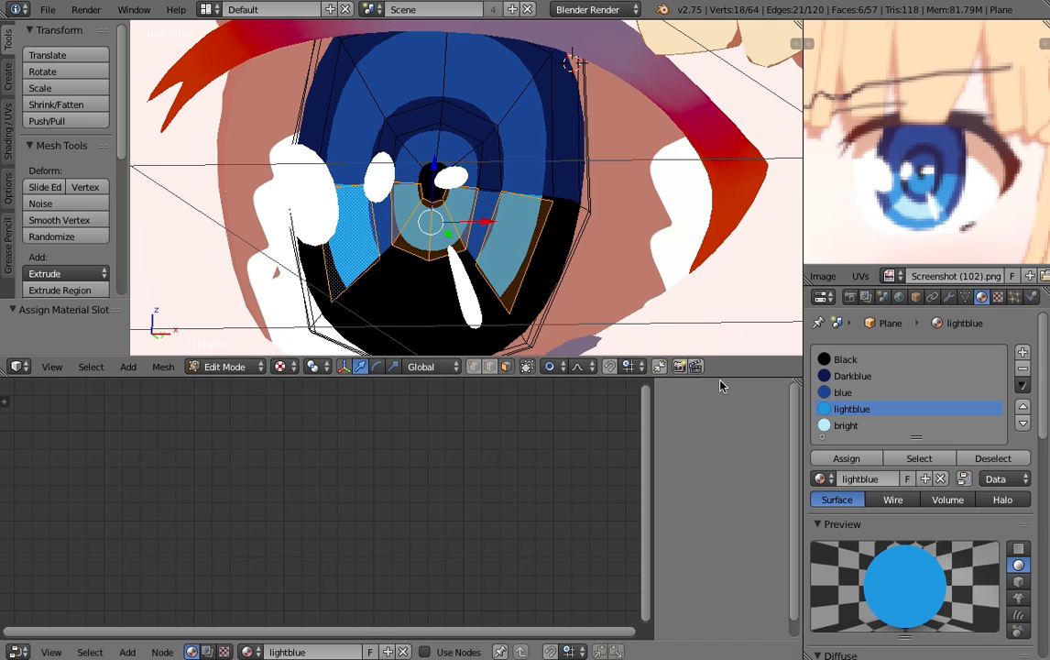
# - Assign the bright material to the two bottom faces of the iris's wide band
pyautogui.keyDown('shift'); pyautogui.moveTo(513, 292); pyautogui.dragTo(519, 250, button='middle'); pyautogui.keyUp('shift')
pyautogui.rightClick(376, 238)
pyautogui.keyDown('shift'); pyautogui.rightClick(441, 232); pyautogui.keyUp('shift')
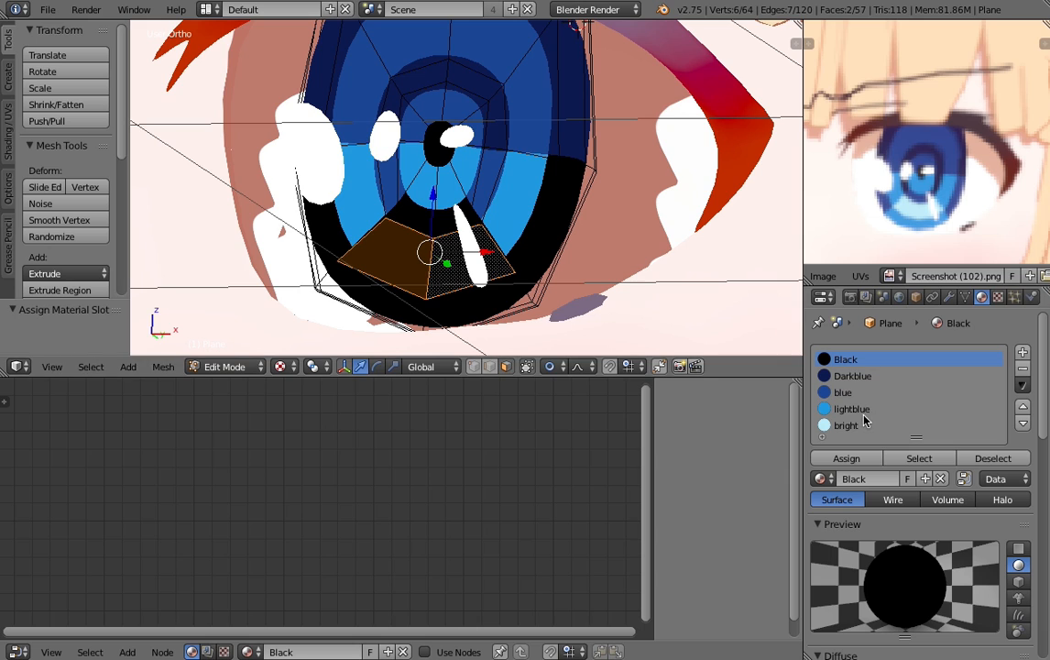
pyautogui.click(862, 425)
pyautogui.click(846, 458)
# - Assign the blue material to the two bottom faces of the inner ring, just above the bright area
pyautogui.rightClick(412, 222)
pyautogui.keyDown('shift'); pyautogui.rightClick(467, 220); pyautogui.keyUp('shift')
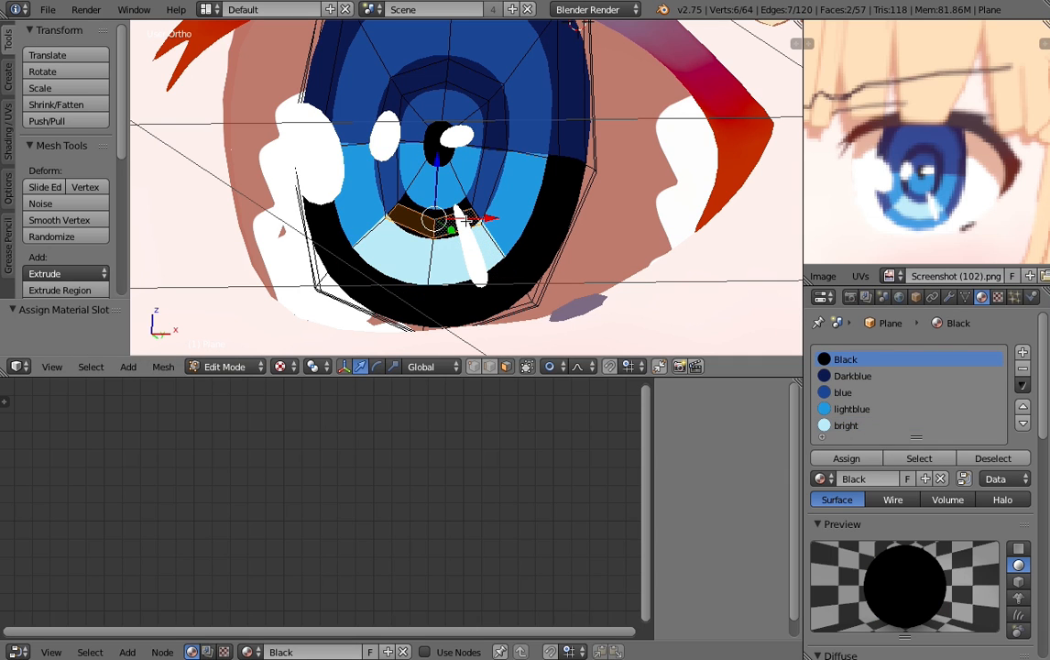
pyautogui.click(853, 409)
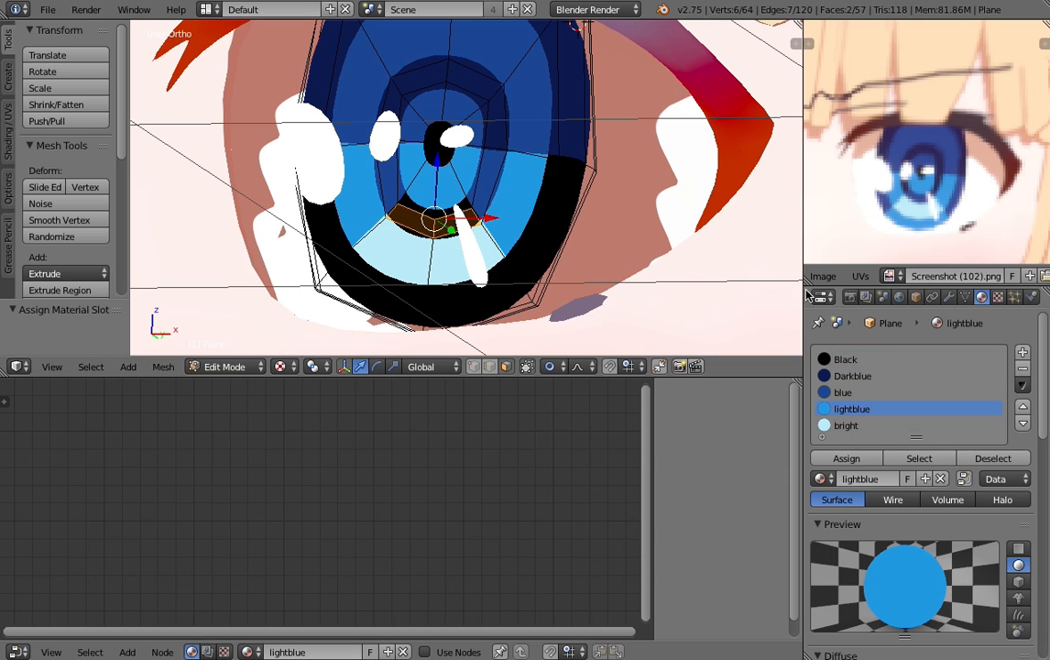
pyautogui.click(844, 394)
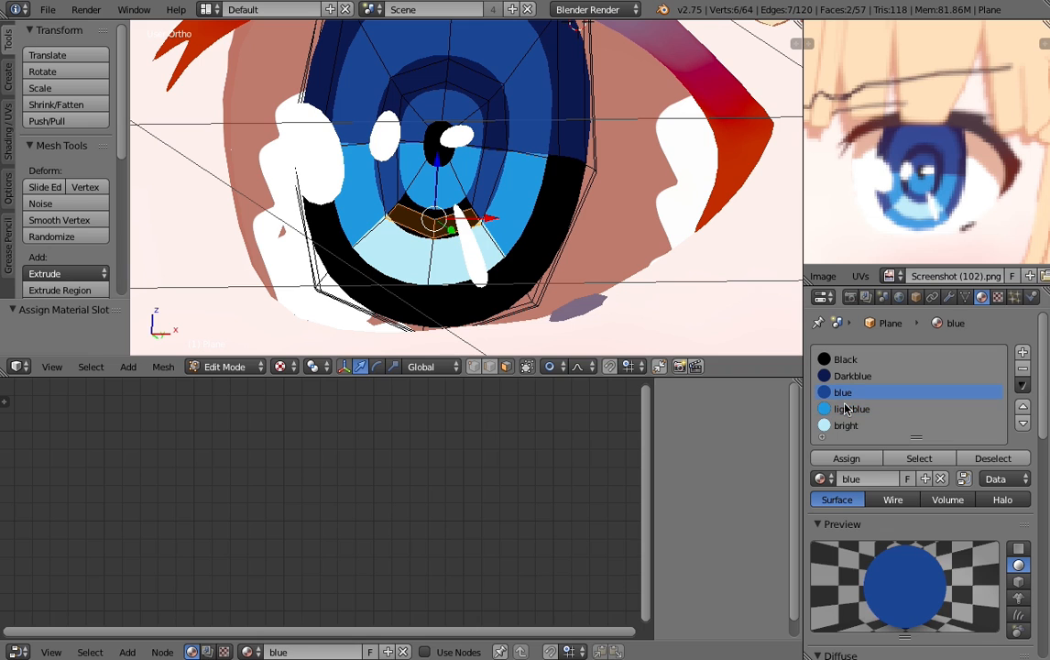
pyautogui.click(843, 462)
# - Select the lower-right face of the iris's outermost ring with its rim faces and assign the blue material
pyautogui.keyDown('shift'); pyautogui.moveTo(532, 222); pyautogui.dragTo(543, 190, button='middle'); pyautogui.keyUp('shift')
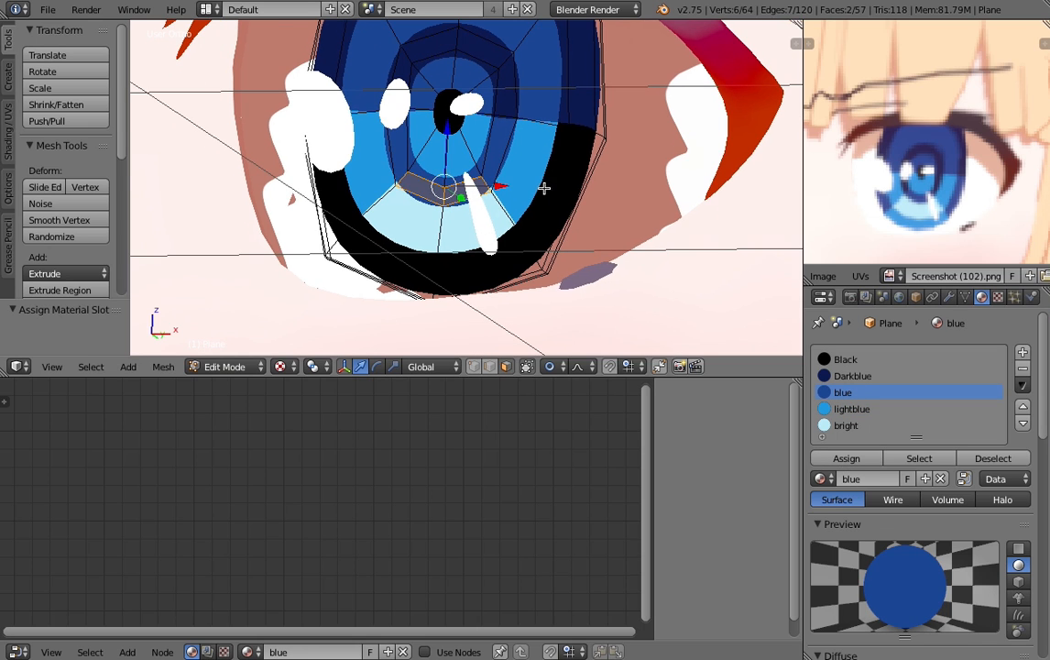
pyautogui.rightClick(555, 186)
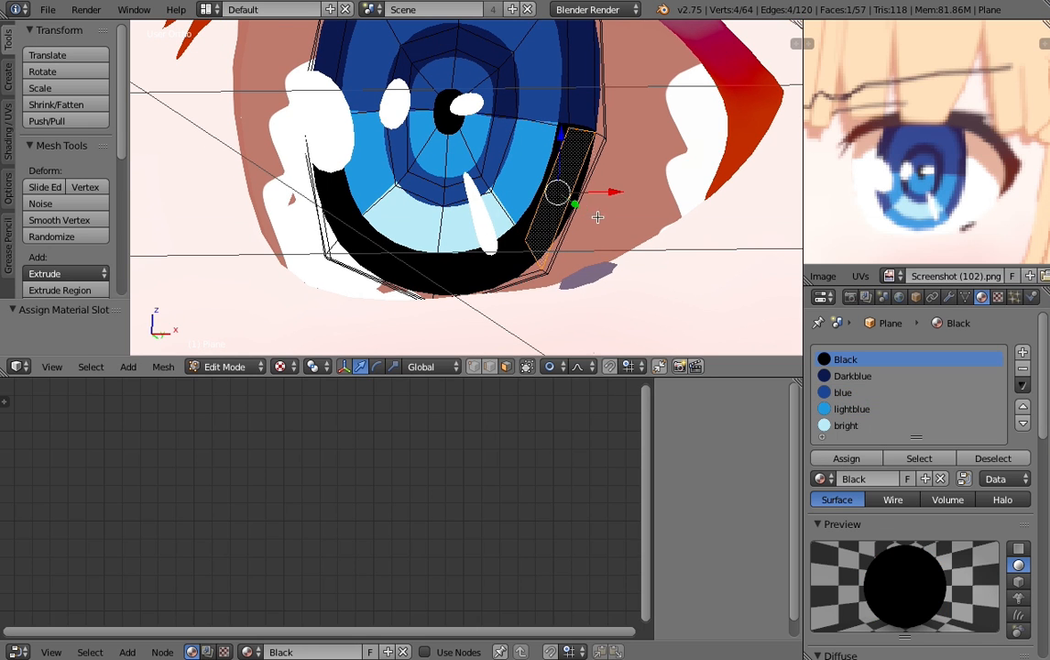
pyautogui.press('a')
pyautogui.moveTo(590, 186); pyautogui.dragTo(562, 163)
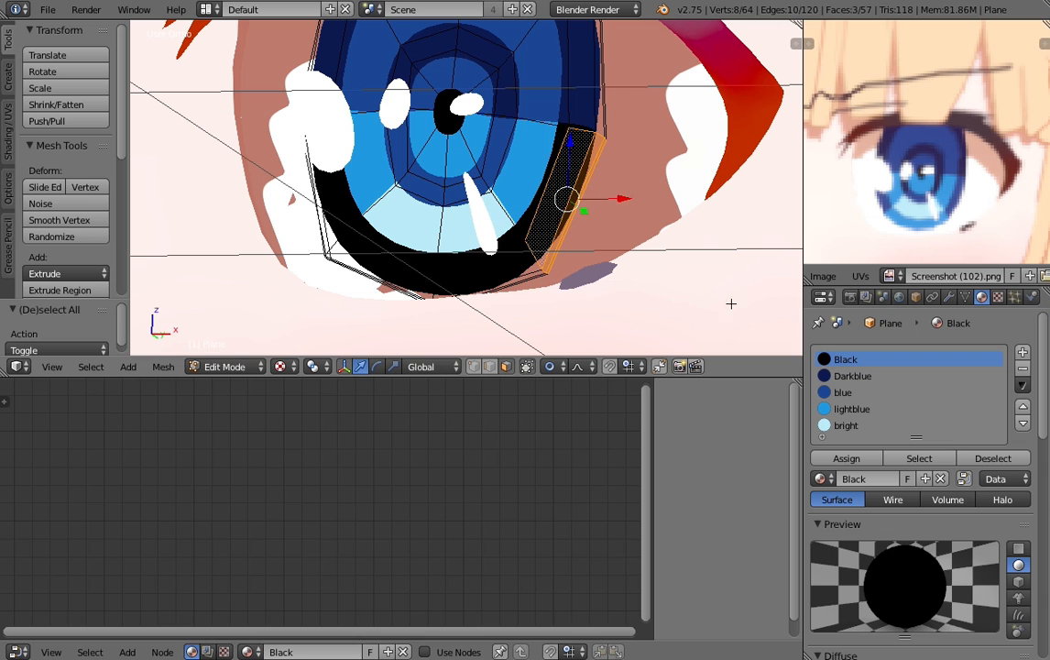
pyautogui.click(878, 408)
pyautogui.click(843, 391)
pyautogui.click(854, 462)
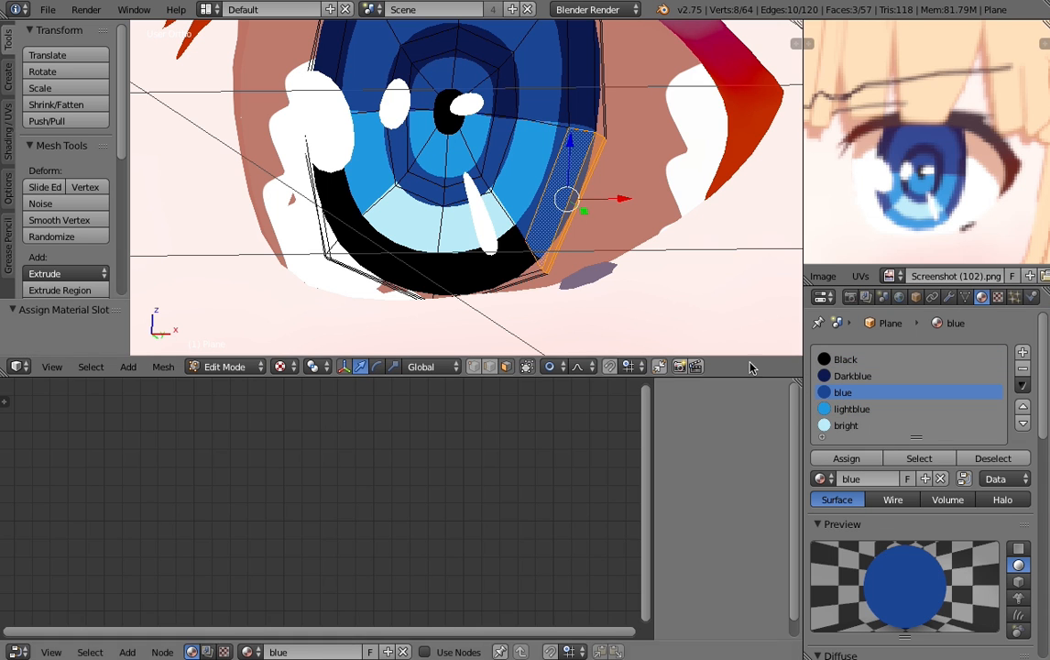
# - Select the lower-left face of the iris's outermost ring with its rim faces and assign the blue material
pyautogui.press('a')
pyautogui.press('b')
pyautogui.moveTo(360, 196); pyautogui.dragTo(298, 178)
pyautogui.press('z')
pyautogui.press('b')
pyautogui.press('b')
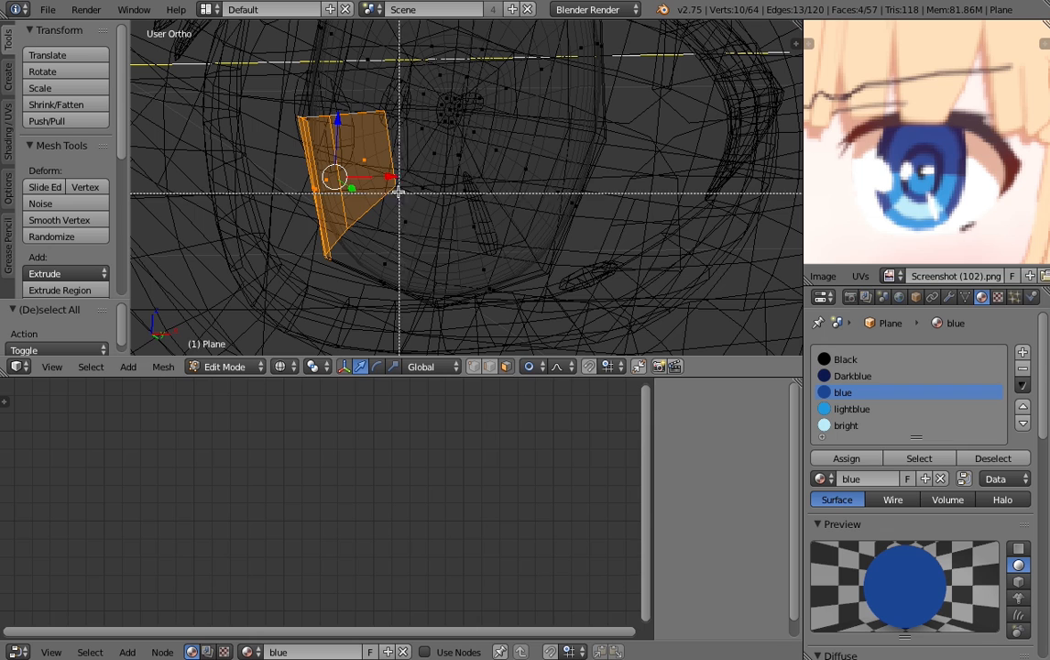
pyautogui.moveTo(399, 194); pyautogui.dragTo(352, 121, button='middle')
pyautogui.click(846, 458)
pyautogui.hotkey('alt', 'z')
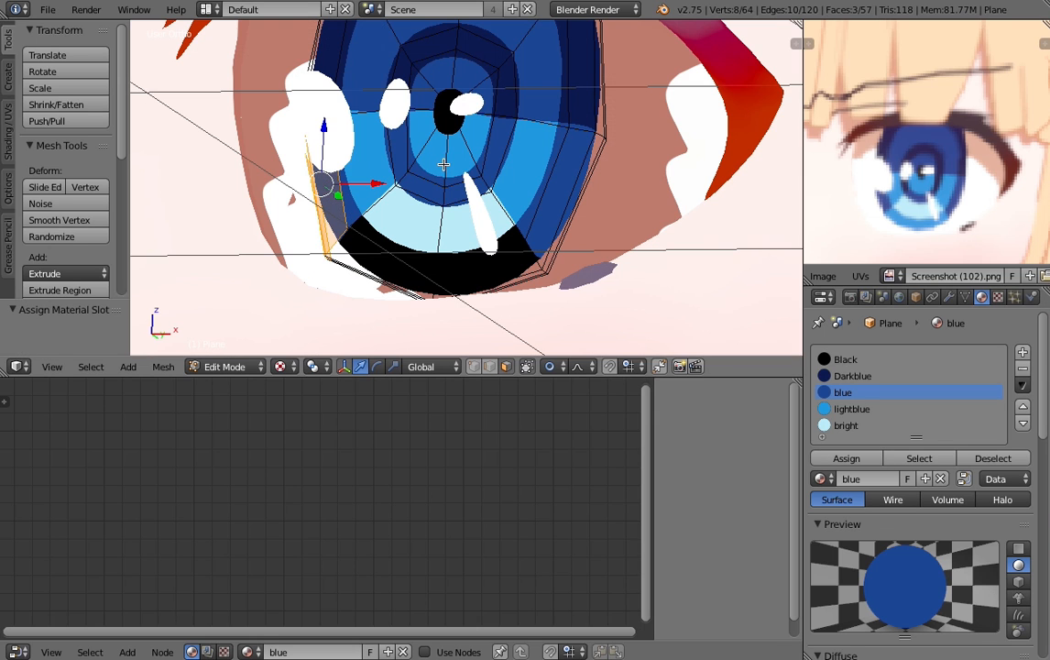
# - Assign the lightblue material to the bottom faces of the iris's outermost ring and its rim, and leave Edit Mode
pyautogui.press('a')
pyautogui.press('a')
pyautogui.press('a')
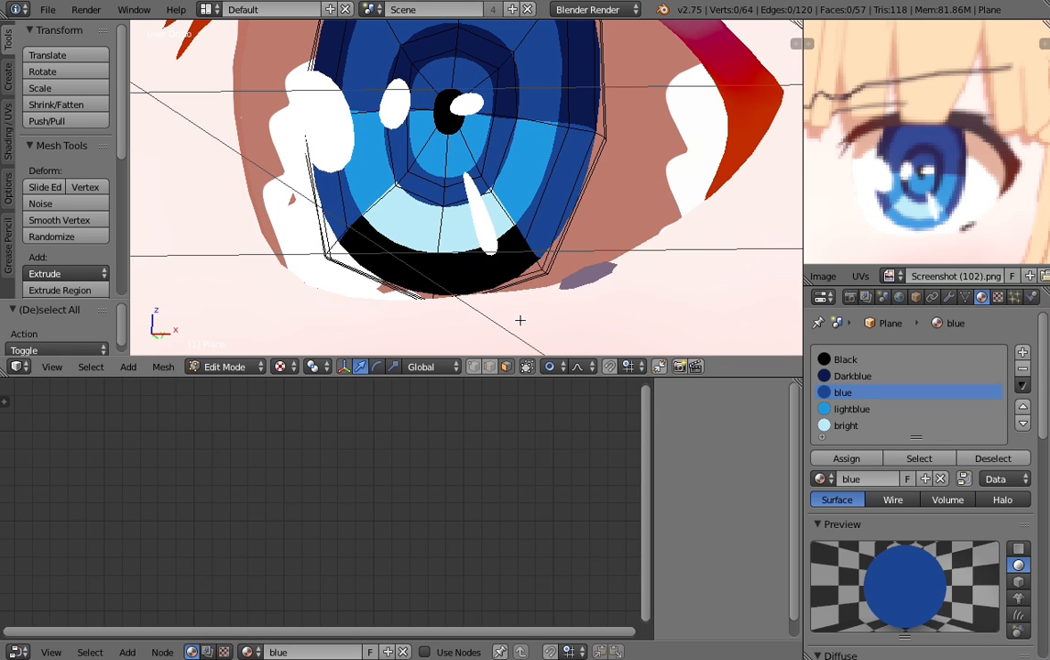
pyautogui.press('b')
pyautogui.moveTo(518, 324); pyautogui.dragTo(342, 249)
pyautogui.press('b')
pyautogui.moveTo(472, 255); pyautogui.dragTo(424, 228, button='middle')
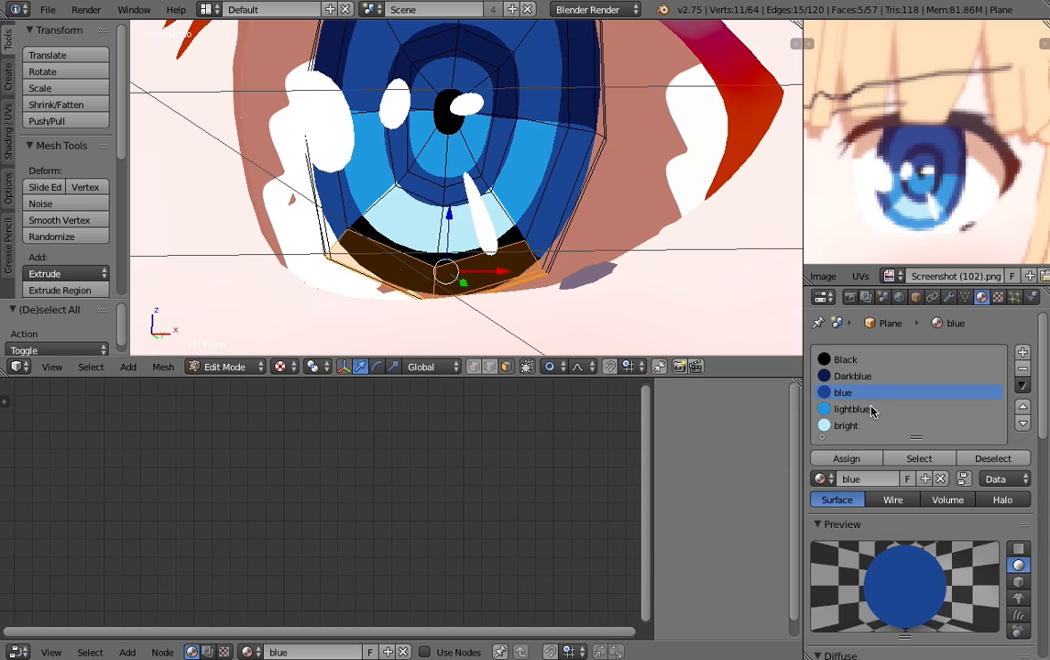
pyautogui.click(871, 409)
pyautogui.click(847, 458)
pyautogui.press('Tab')
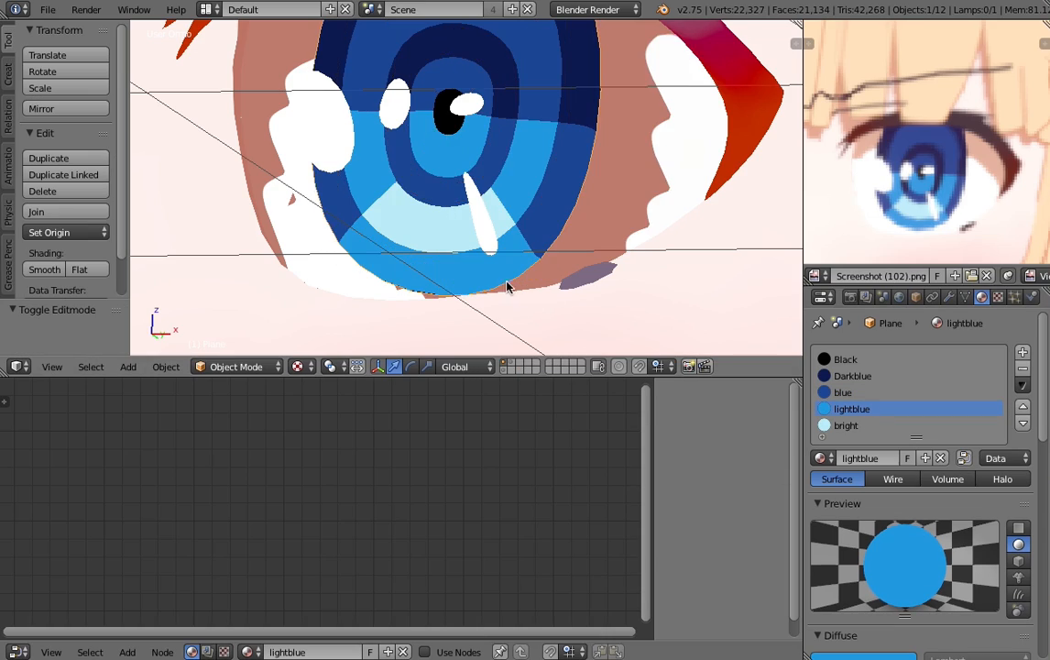
# - Assign the lightblue material to the leftover rim face at the iris's lower left and leave Edit Mode
pyautogui.scroll(-2, 495, 269)
pyautogui.hotkey('alt', 'z')
pyautogui.moveTo(424, 216)
pyautogui.mouseDown(button='middle')
pyautogui.moveTo(539, 150)
pyautogui.moveTo(463, 206)
pyautogui.mouseUp(button='middle')
pyautogui.press('Tab')
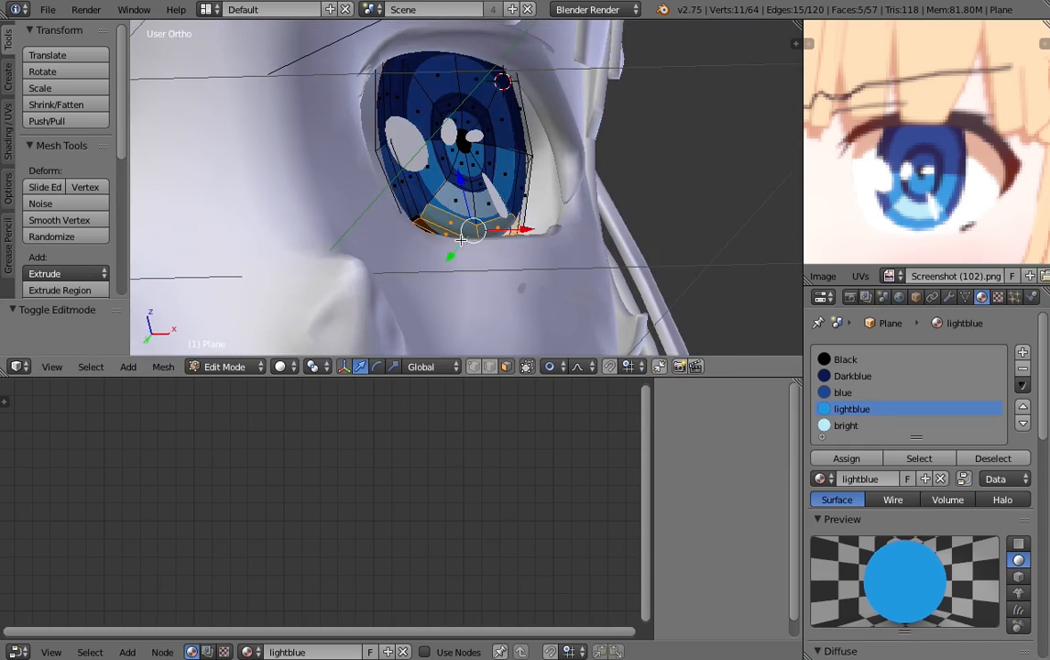
pyautogui.scroll(4, 442, 266)
pyautogui.press('z')
pyautogui.moveTo(438, 272); pyautogui.dragTo(399, 256, button='middle')
pyautogui.rightClick(396, 258)
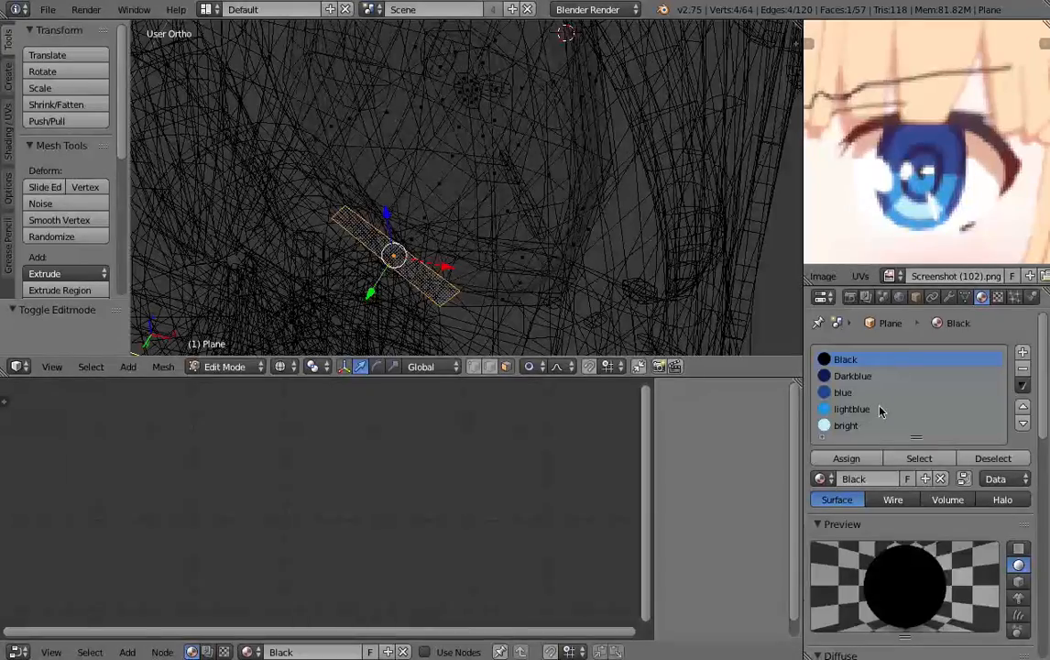
pyautogui.click(879, 410)
pyautogui.click(865, 457)
pyautogui.hotkey('alt', 'z')
pyautogui.moveTo(519, 187)
pyautogui.mouseDown(button='middle')
pyautogui.moveTo(566, 218)
pyautogui.moveTo(570, 197)
pyautogui.moveTo(502, 136)
pyautogui.moveTo(335, 181)
pyautogui.moveTo(553, 218)
pyautogui.moveTo(472, 185)
pyautogui.moveTo(382, 225)
pyautogui.moveTo(597, 159)
pyautogui.moveTo(509, 171)
pyautogui.moveTo(572, 184)
pyautogui.moveTo(431, 238)
pyautogui.mouseUp(button='middle')
pyautogui.press('Tab')
# - Deselect all objects and render the scene to check the finished eyes on the character
pyautogui.scroll(-6, 501, 136)
pyautogui.scroll(-5, 343, 183)
pyautogui.press('a')
pyautogui.press('a')
pyautogui.press('a')
pyautogui.scroll(-5, 382, 226)
pyautogui.scroll(5, 504, 235)
pyautogui.scroll(2, 513, 230)
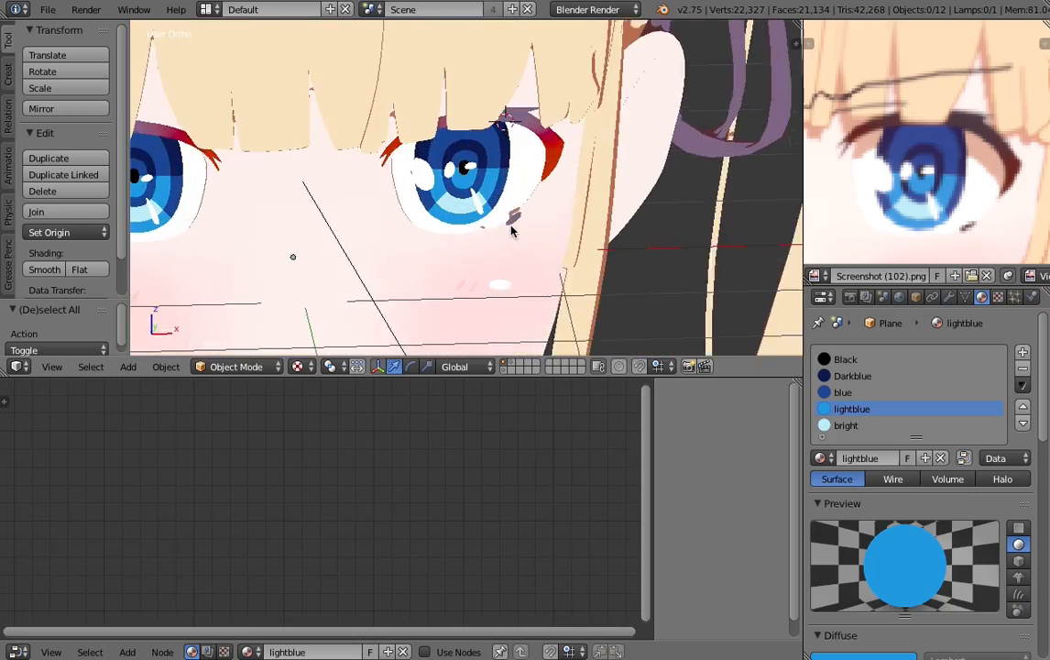
pyautogui.moveTo(513, 230); pyautogui.dragTo(426, 213, button='middle')
pyautogui.scroll(-6, 645, 194)
pyautogui.click(850, 296)
pyautogui.click(851, 371)
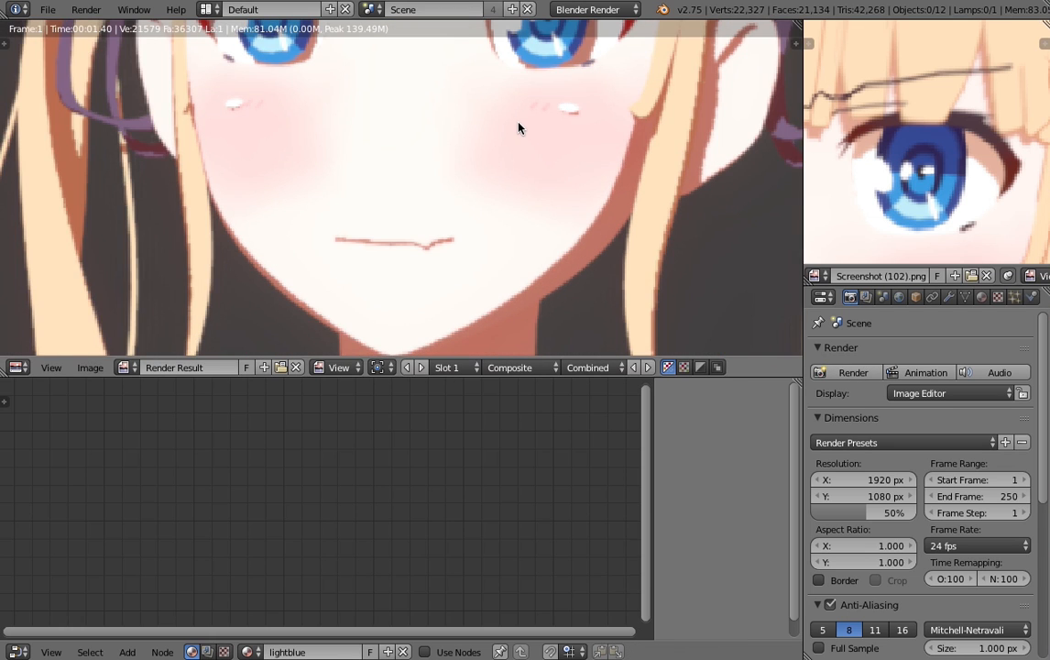
pyautogui.scroll(-4, 518, 127)
pyautogui.scroll(2, 483, 192)
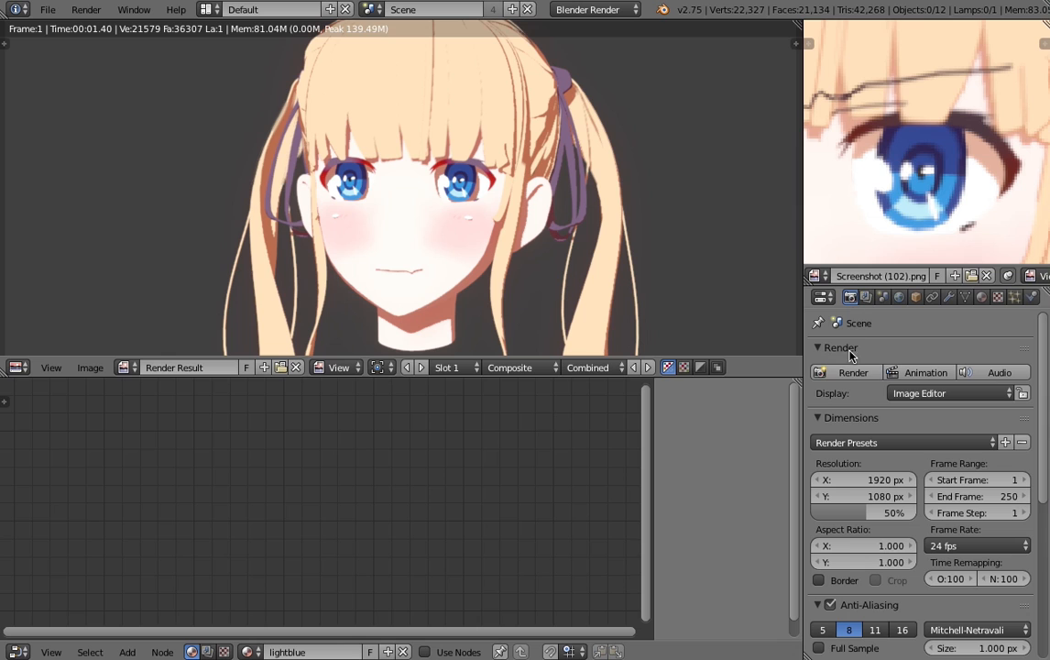
# - Disable Compositing in the post-processing settings and render the scene to inspect the raw render layer
pyautogui.scroll(-8, 852, 385)
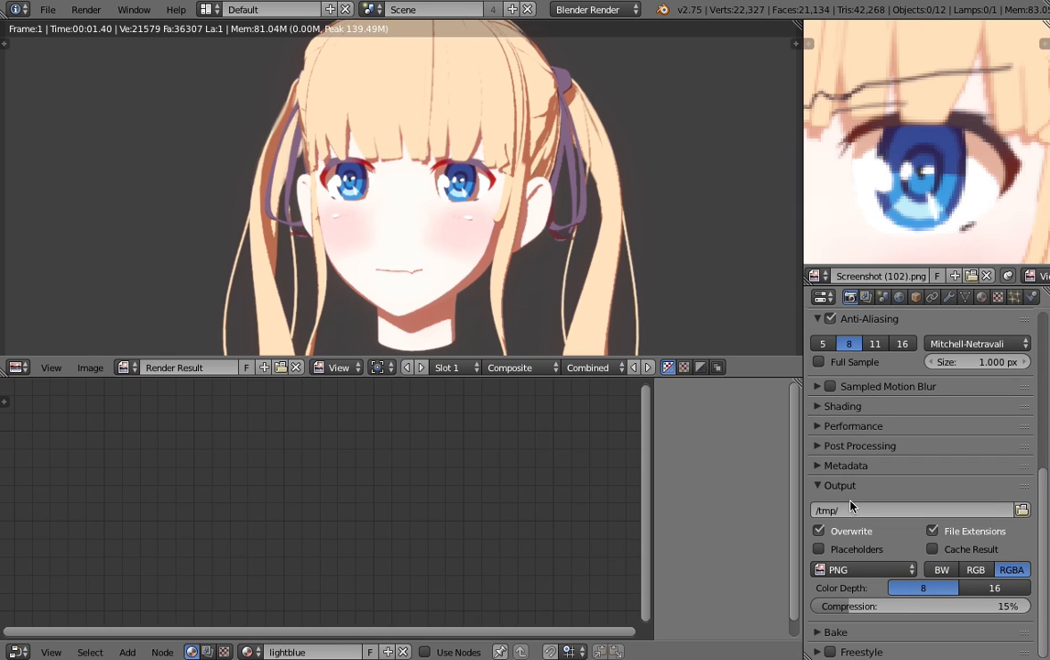
pyautogui.scroll(5, 850, 505)
pyautogui.scroll(-5, 852, 471)
pyautogui.click(821, 447)
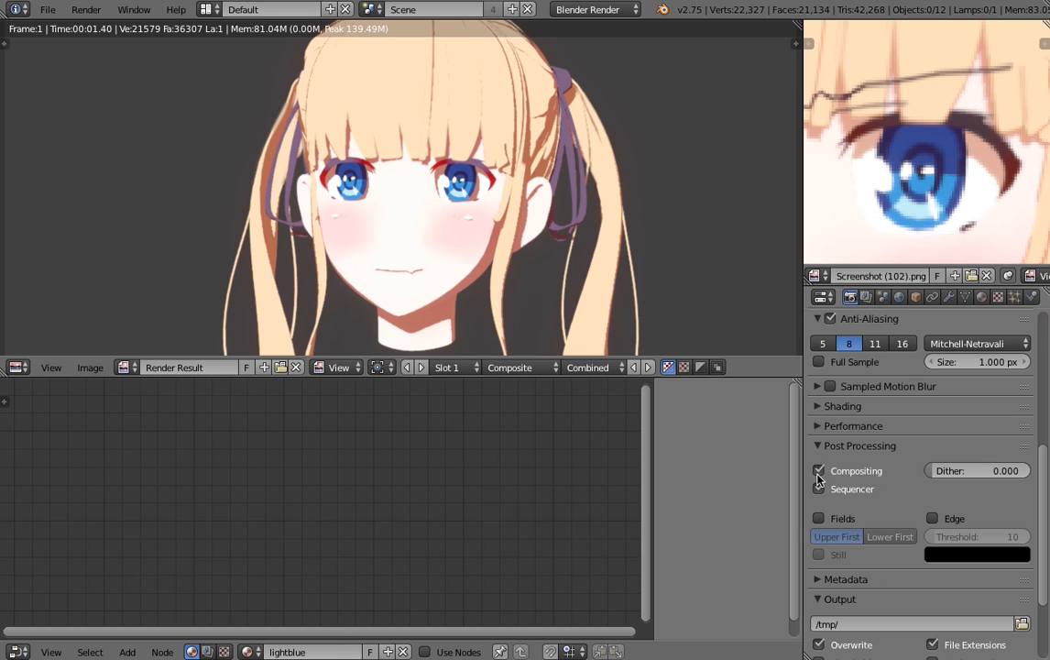
pyautogui.scroll(8, 833, 440)
pyautogui.click(854, 373)
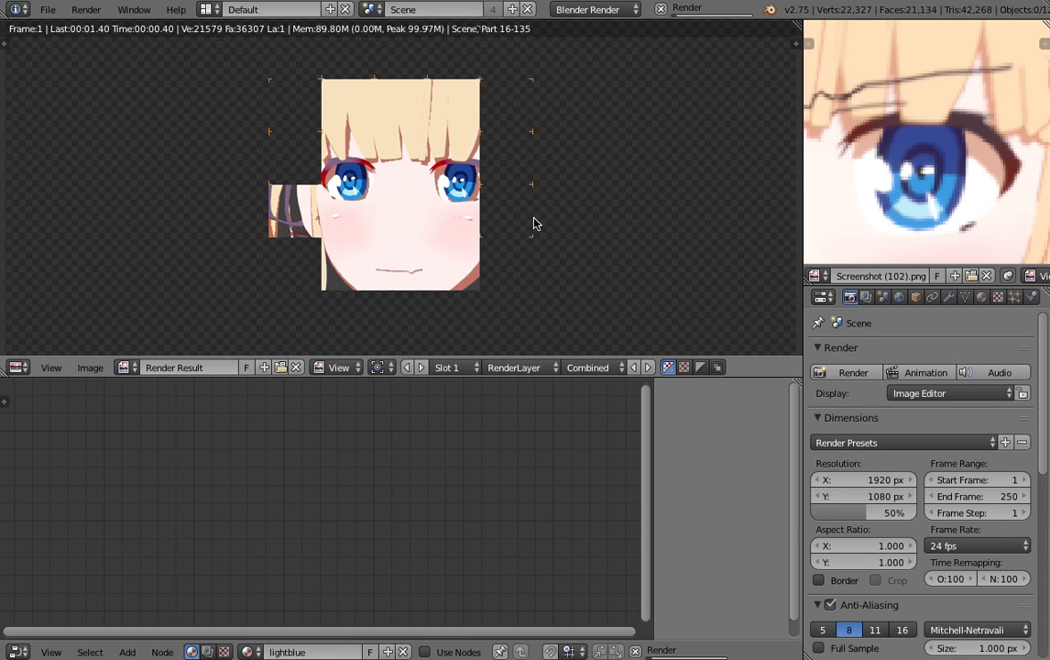
pyautogui.scroll(-2, 399, 147)
pyautogui.scroll(3, 399, 147)
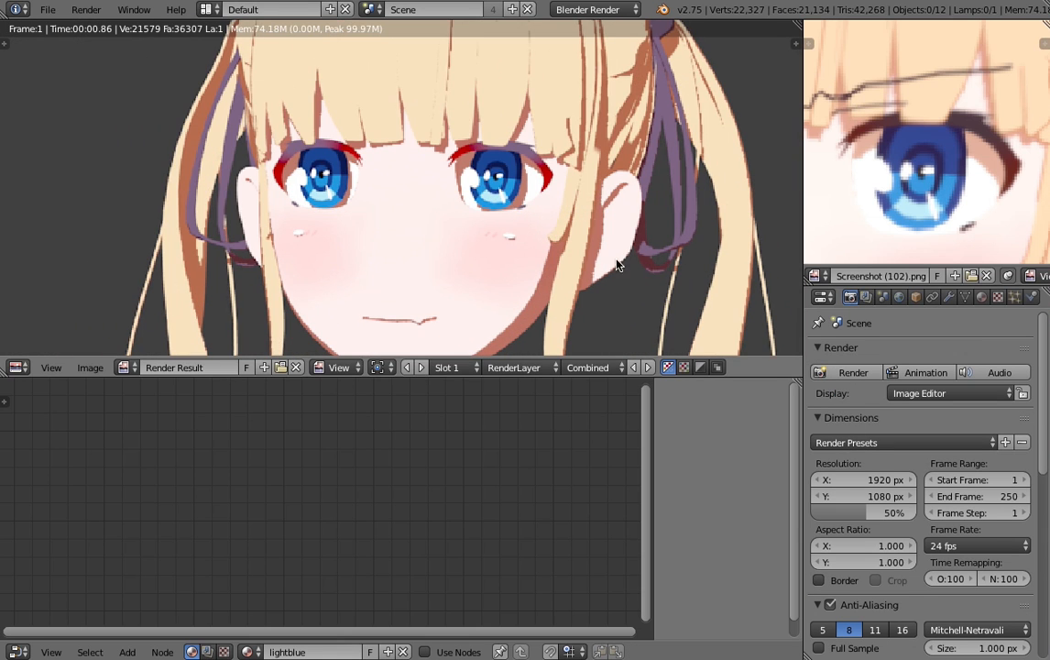
# - Re-enable Compositing and render the scene again to compare the composited image
pyautogui.scroll(-5, 826, 500)
pyautogui.scroll(5, 827, 600)
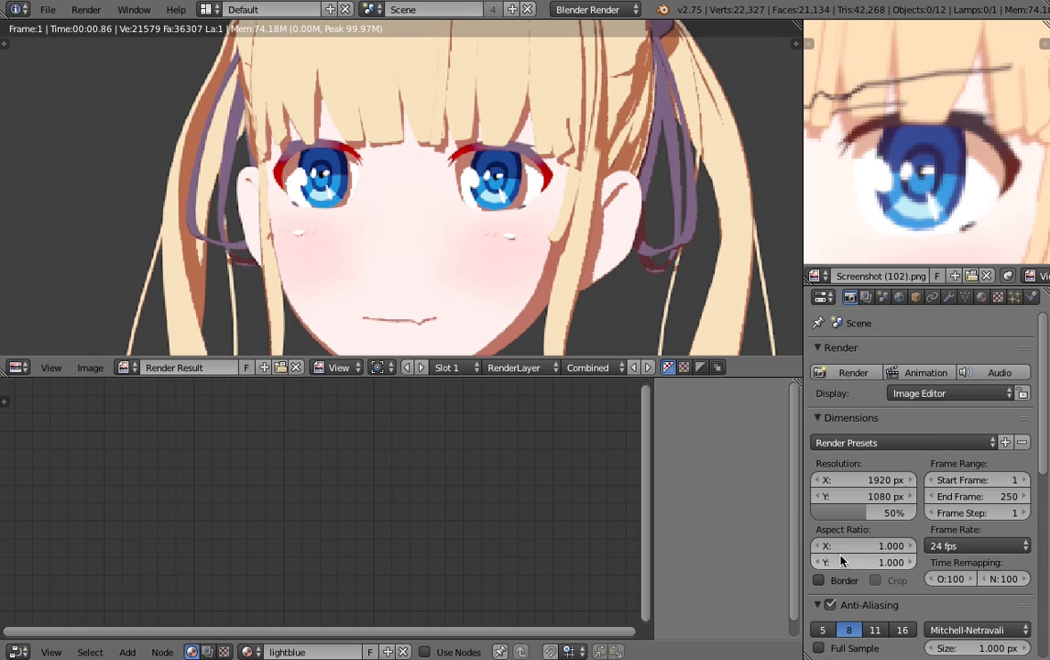
pyautogui.click(850, 375)
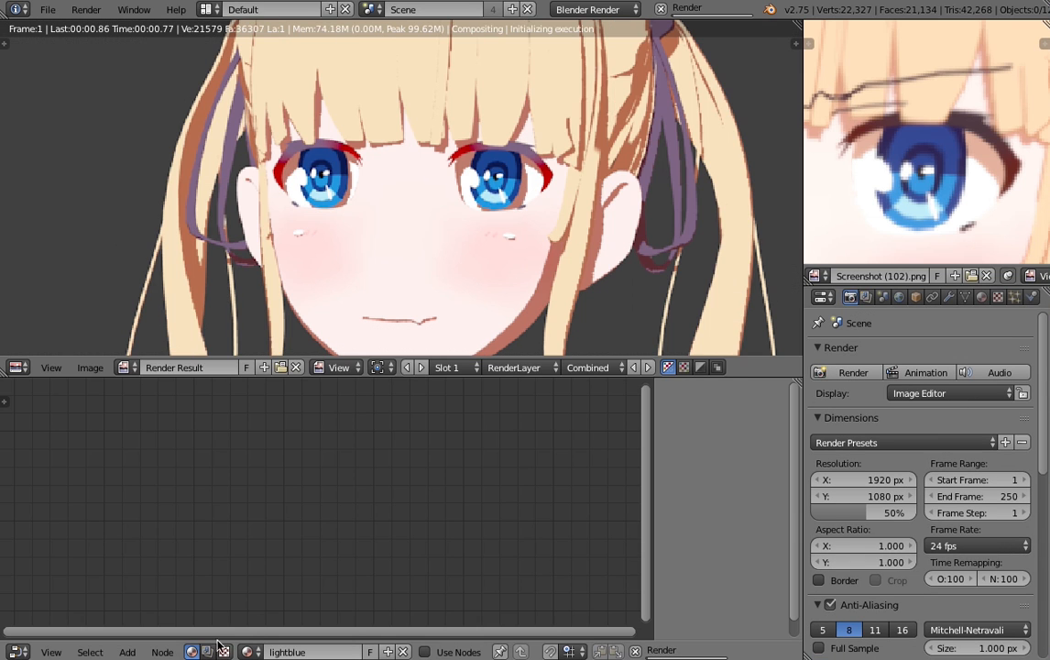
pyautogui.scroll(-5, 405, 271)
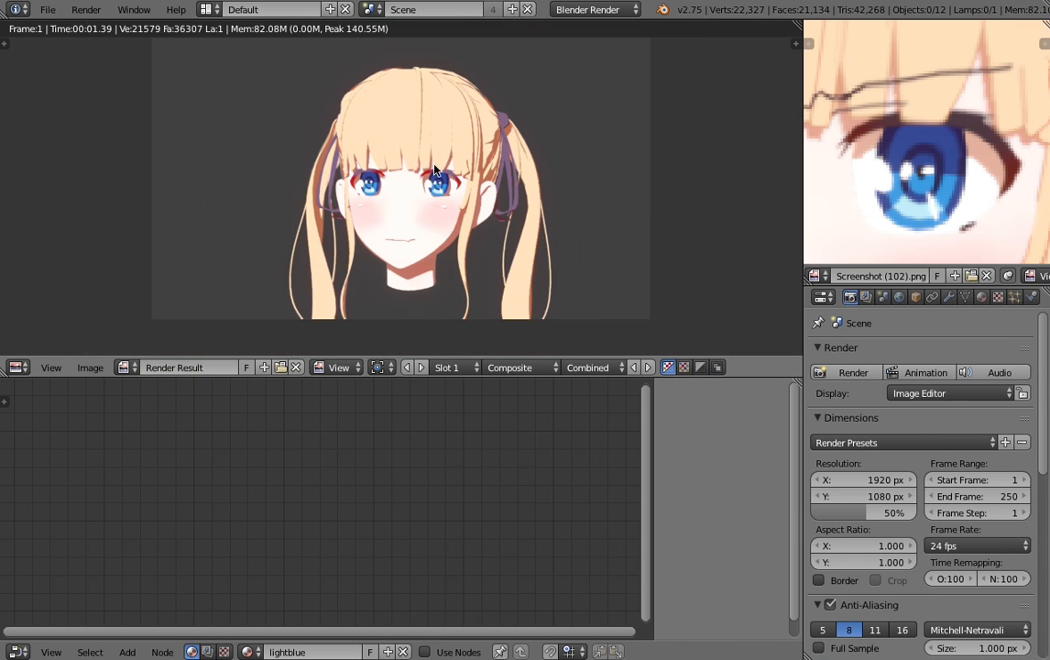
pyautogui.scroll(2, 449, 224)
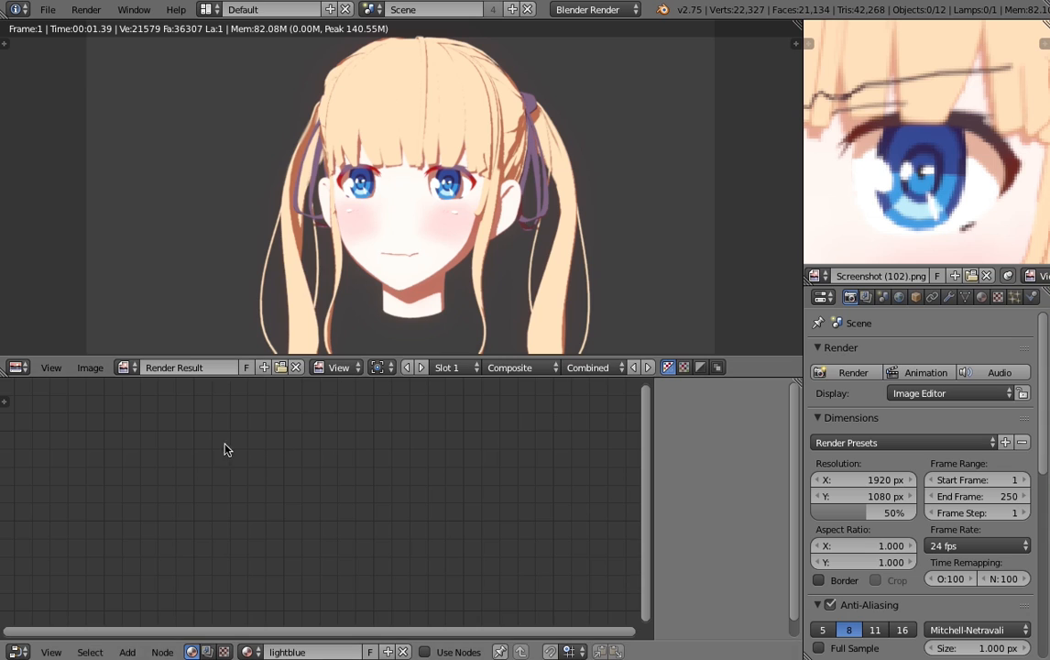
# - Switch the node editor to the scene's compositing nodes, resize its area to show the node chain, and close the render result
pyautogui.moveTo(176, 358); pyautogui.dragTo(176, 495)
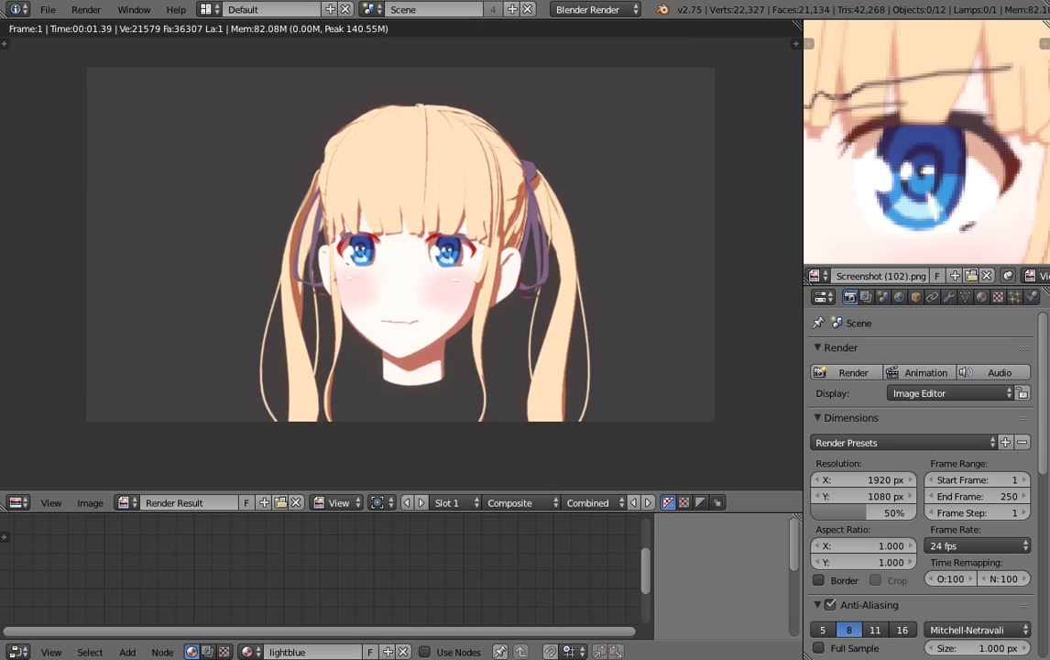
pyautogui.click(209, 651)
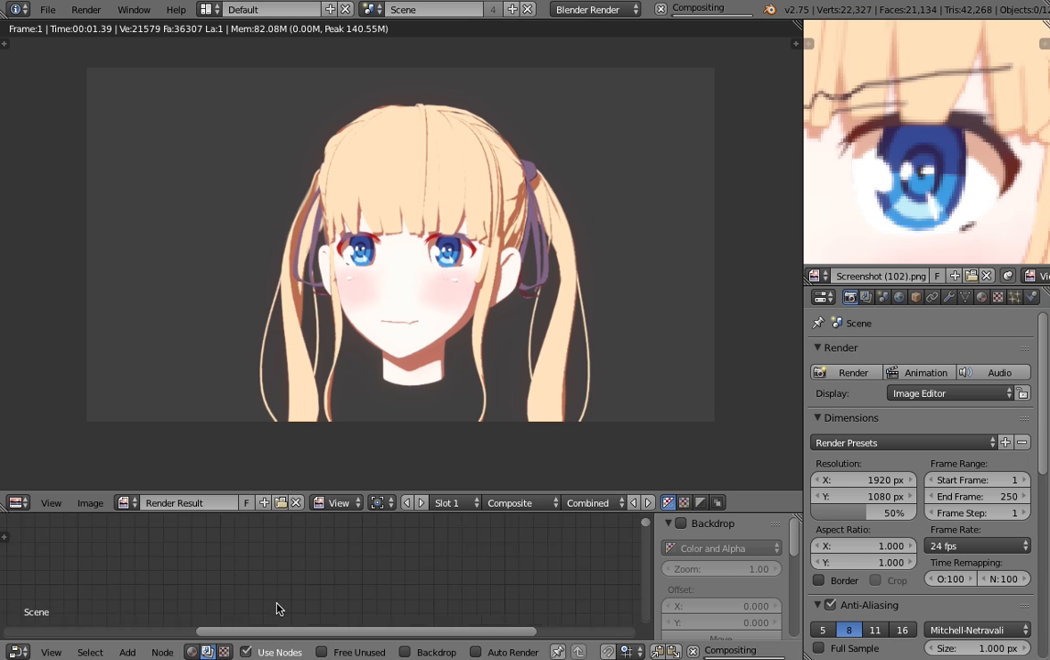
pyautogui.moveTo(278, 608); pyautogui.dragTo(309, 517, button='middle')
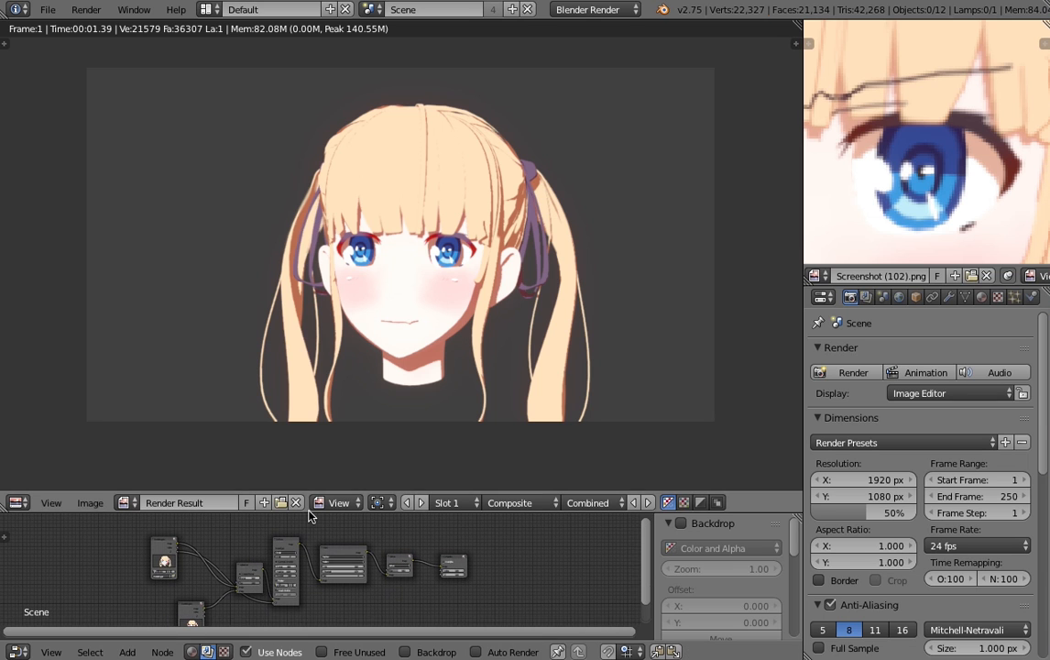
pyautogui.moveTo(310, 513); pyautogui.dragTo(310, 443)
pyautogui.scroll(2, 275, 532)
pyautogui.scroll(3, 371, 310)
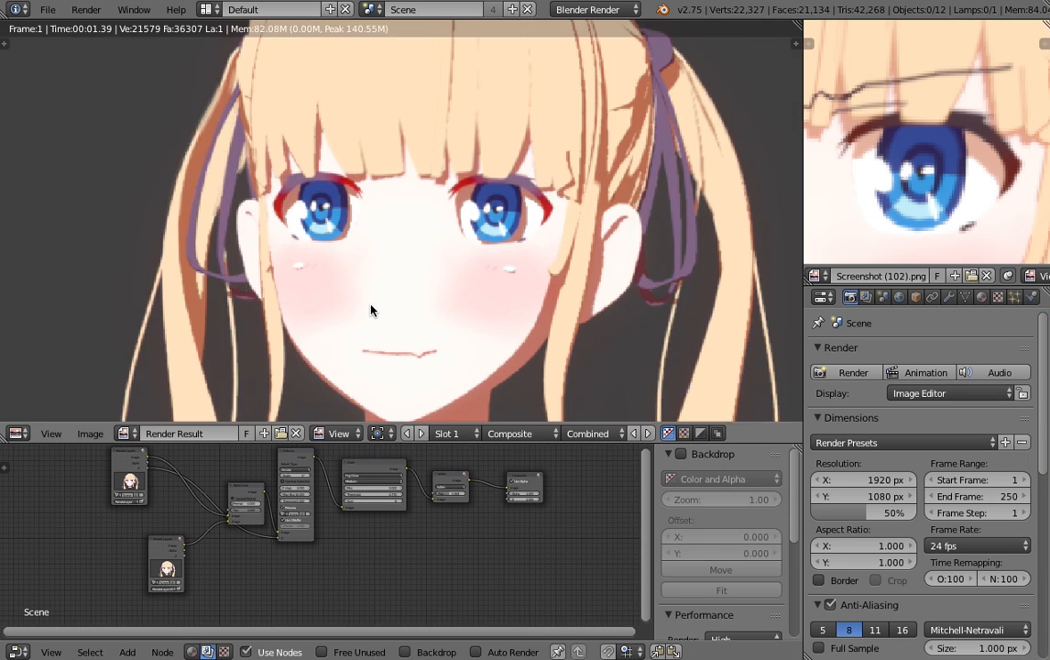
pyautogui.scroll(-1, 372, 310)
pyautogui.press('Escape')
# - Select the camera in the 3D view and display its lens and depth of field settings
pyautogui.scroll(3, 373, 313)
pyautogui.moveTo(373, 313); pyautogui.dragTo(505, 365, button='middle')
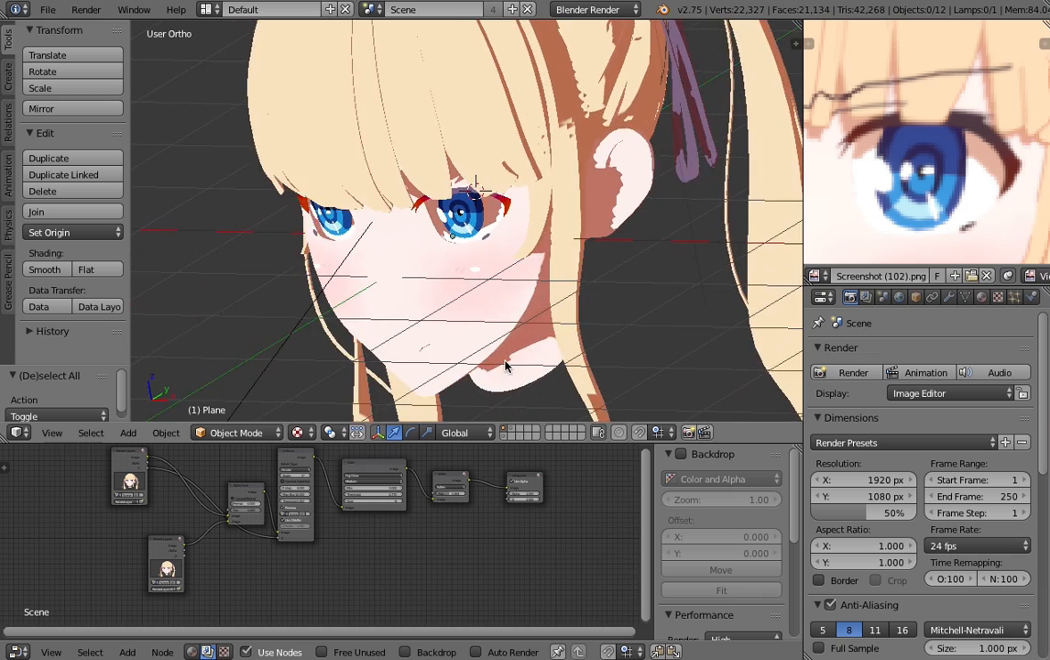
pyautogui.scroll(-5, 431, 316)
pyautogui.moveTo(427, 323); pyautogui.dragTo(376, 358, button='middle')
pyautogui.rightClick(363, 299)
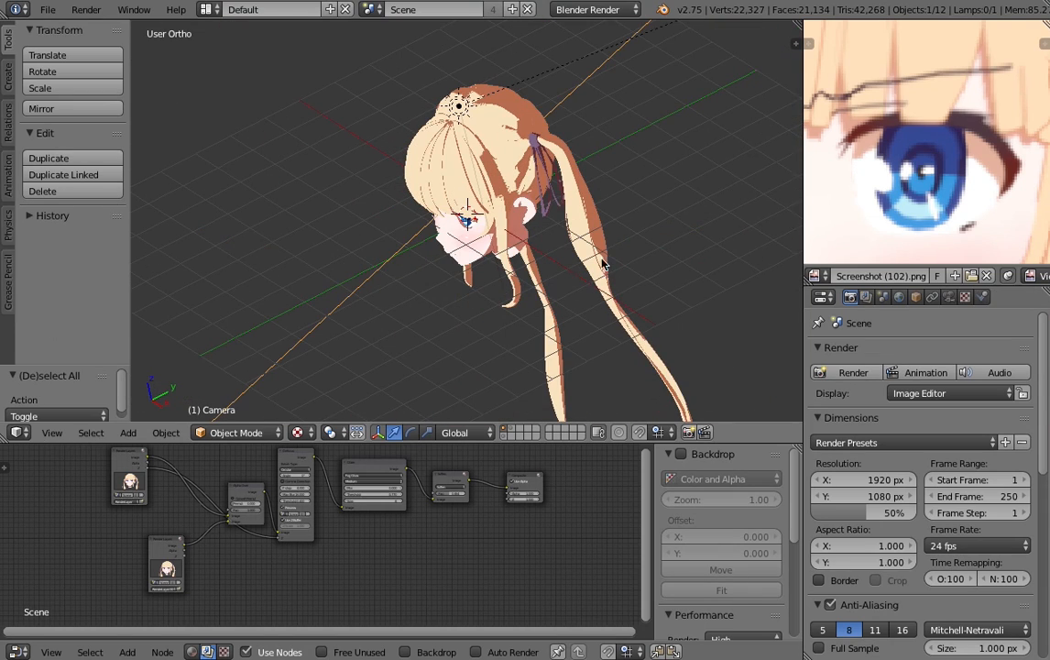
pyautogui.click(948, 296)
pyautogui.scroll(-4, 440, 230)
pyautogui.press('g')
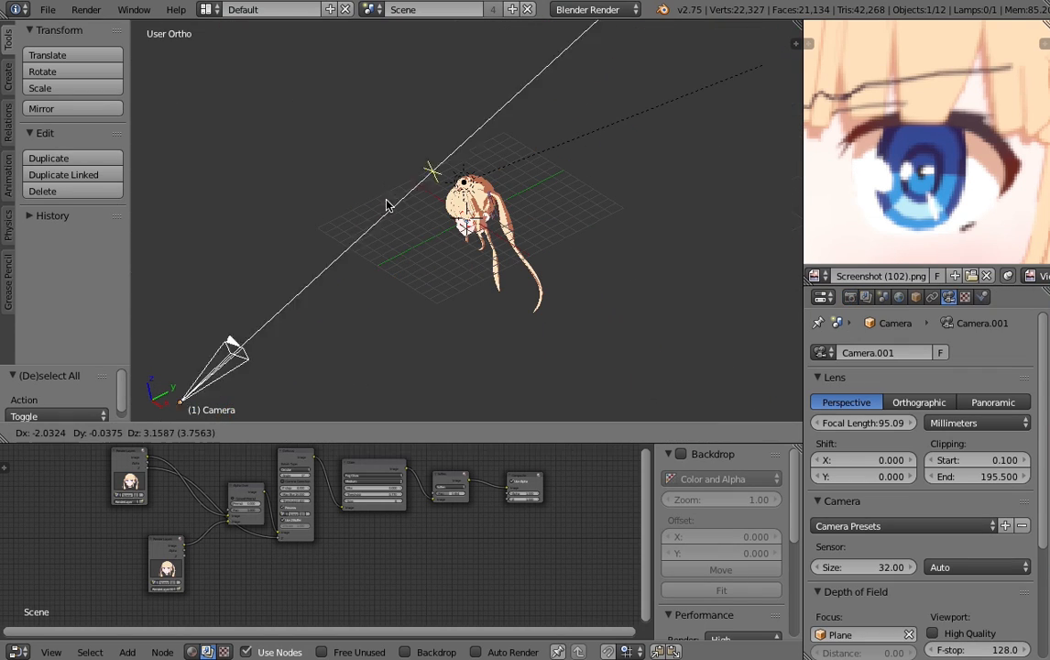
pyautogui.rightClick(386, 205)
pyautogui.scroll(-5, 915, 501)
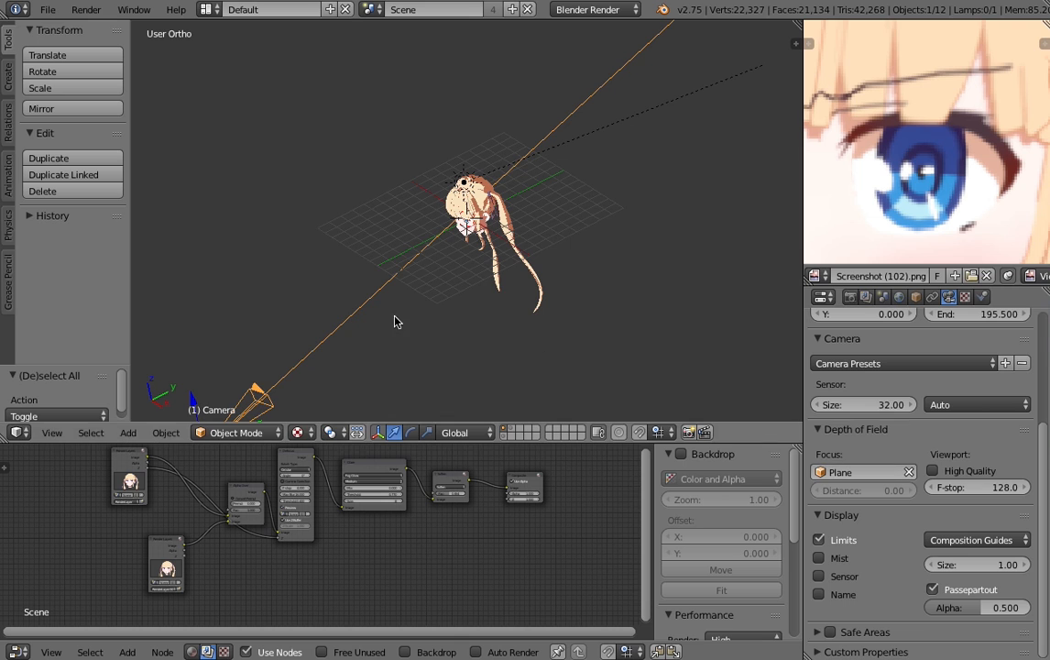
pyautogui.press('g')
pyautogui.rightClick(322, 256)
pyautogui.press('g')
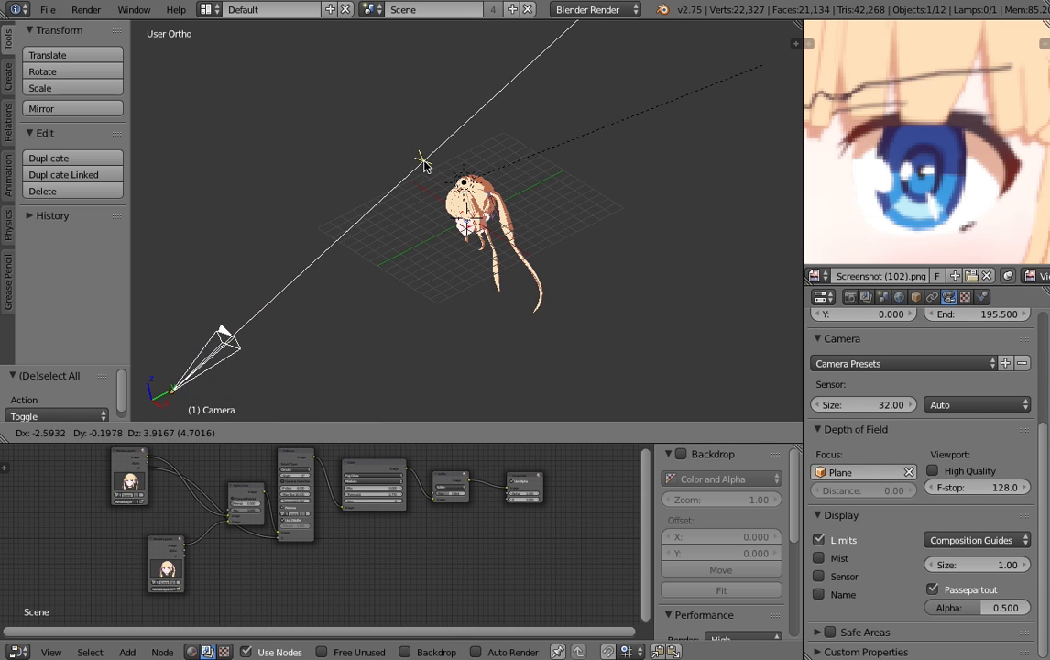
pyautogui.click(421, 204)
# - Enlarge the compositing node area and move the Alpha Over and lower Render Layers nodes farther away from the Defocus node
pyautogui.scroll(3, 324, 494)
pyautogui.moveTo(318, 446); pyautogui.dragTo(358, 328)
pyautogui.scroll(4, 394, 429)
pyautogui.scroll(-4, 314, 465)
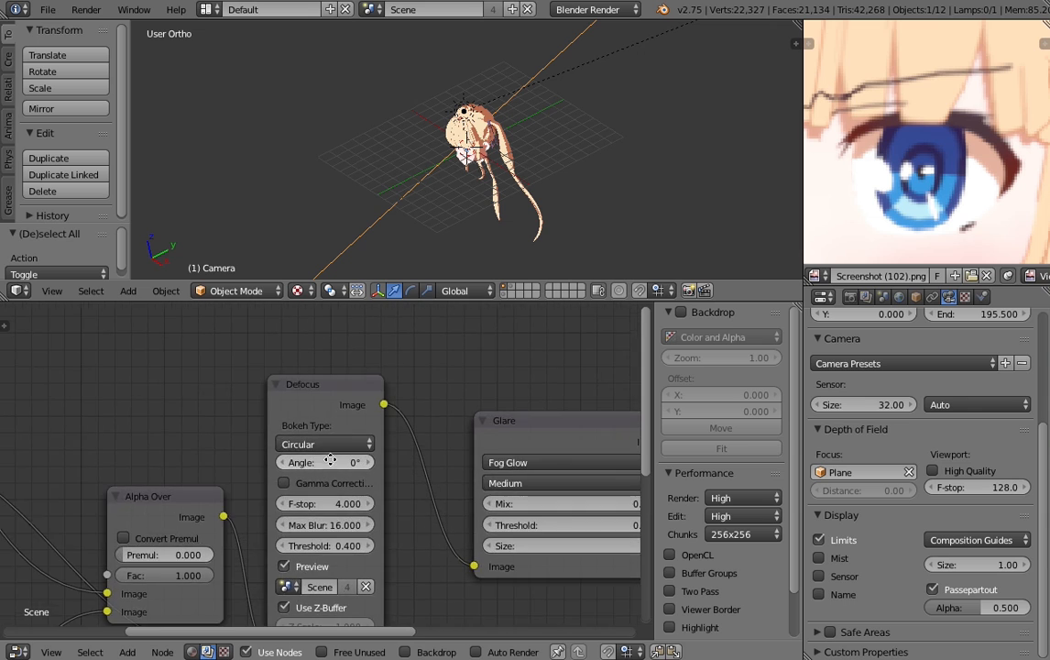
pyautogui.click(299, 446)
pyautogui.keyDown('shift'); pyautogui.rightClick(174, 547); pyautogui.keyUp('shift')
pyautogui.press('g')
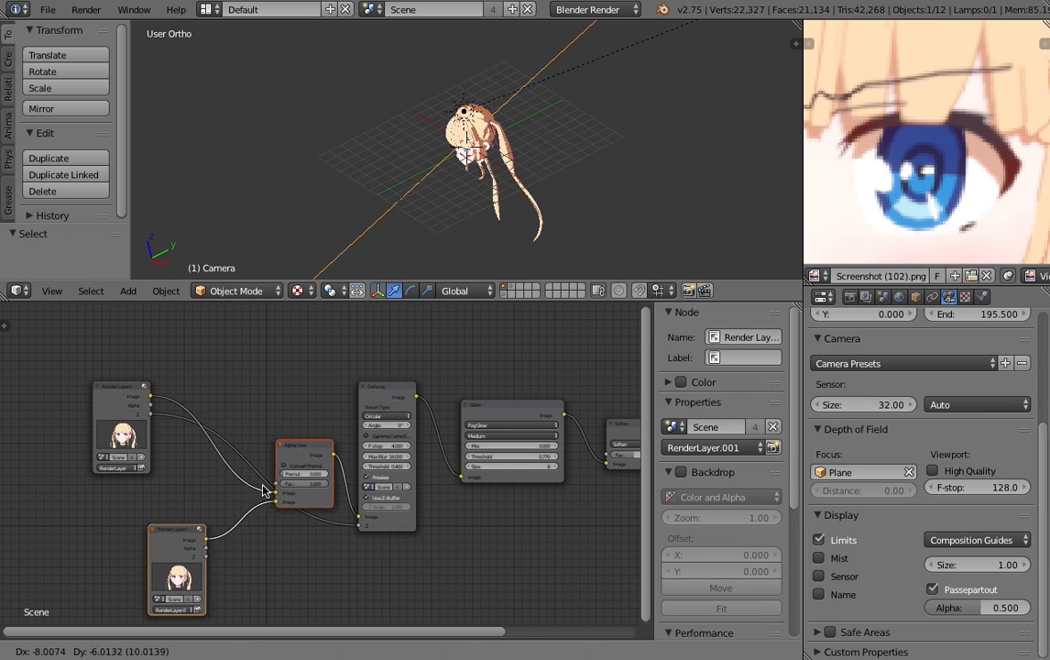
pyautogui.click(201, 533)
pyautogui.press('g')
pyautogui.click(245, 450)
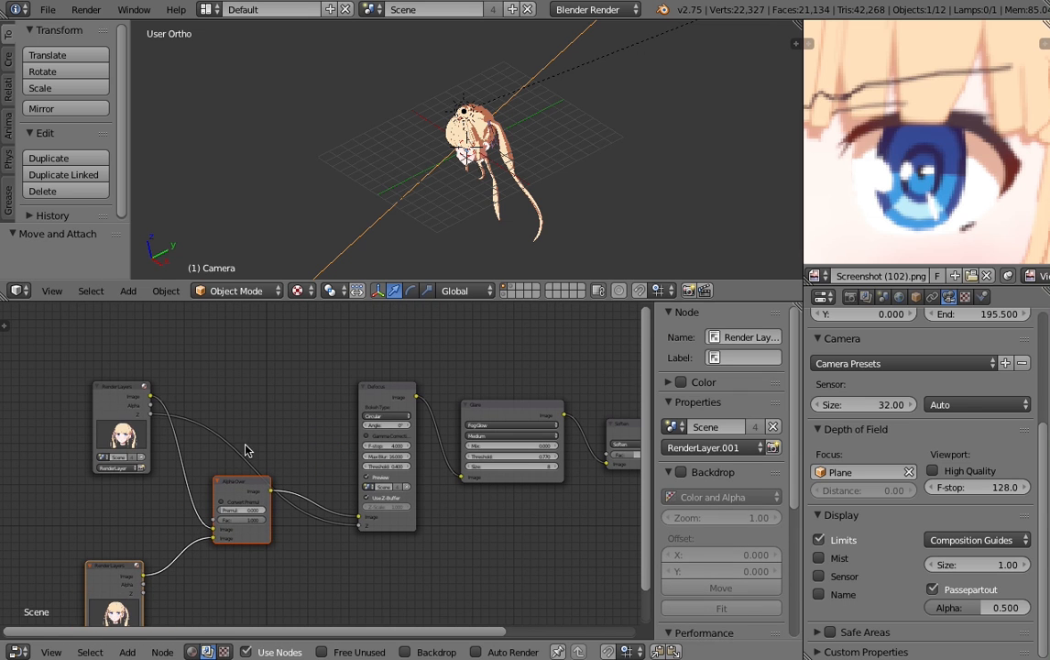
# - Examine the Defocus node's inputs and its bokeh, f-stop, blur, threshold and Z-buffer settings
pyautogui.scroll(2, 302, 445)
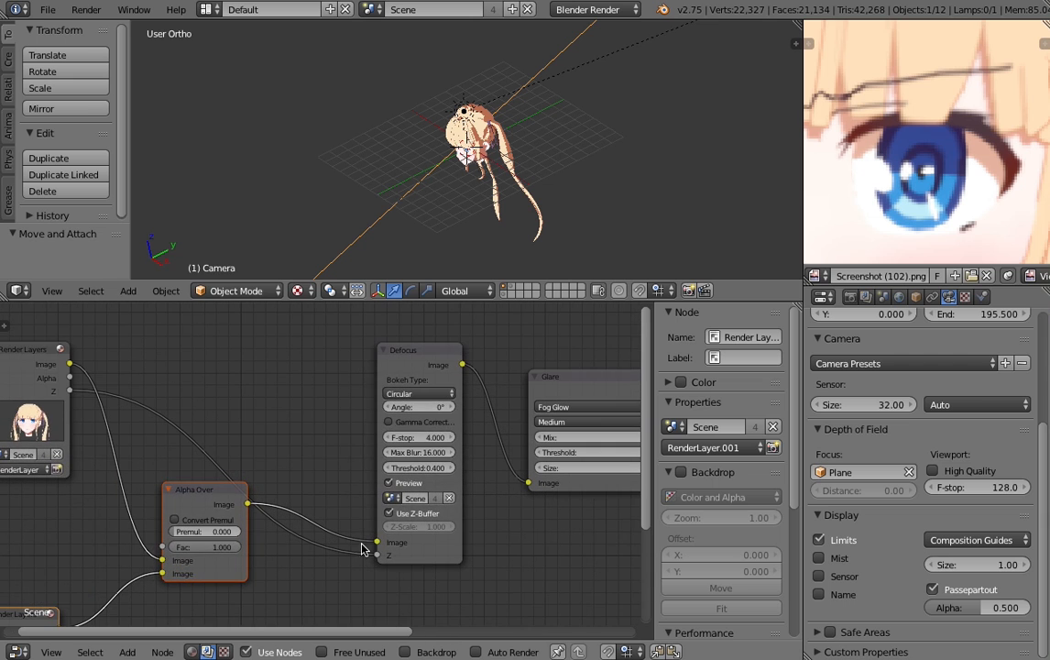
pyautogui.scroll(5, 462, 567)
pyautogui.moveTo(471, 573); pyautogui.dragTo(280, 590, button='middle')
pyautogui.scroll(-3, 275, 343)
pyautogui.scroll(5, 269, 440)
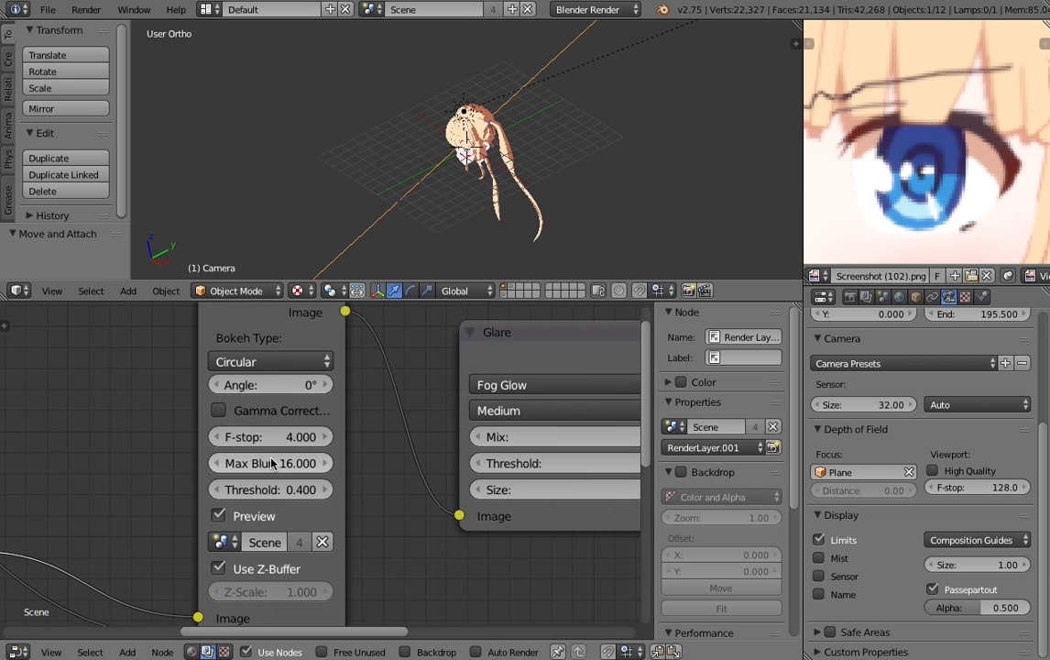
pyautogui.moveTo(241, 409); pyautogui.dragTo(256, 392, button='middle')
pyautogui.moveTo(287, 461); pyautogui.dragTo(273, 422, button='middle')
pyautogui.moveTo(356, 404); pyautogui.dragTo(347, 438, button='middle')
# - Examine the settings of the Glare, Soften and Composite nodes at the end of the chain
pyautogui.scroll(-1, 419, 405)
pyautogui.moveTo(444, 404); pyautogui.dragTo(299, 469, button='middle')
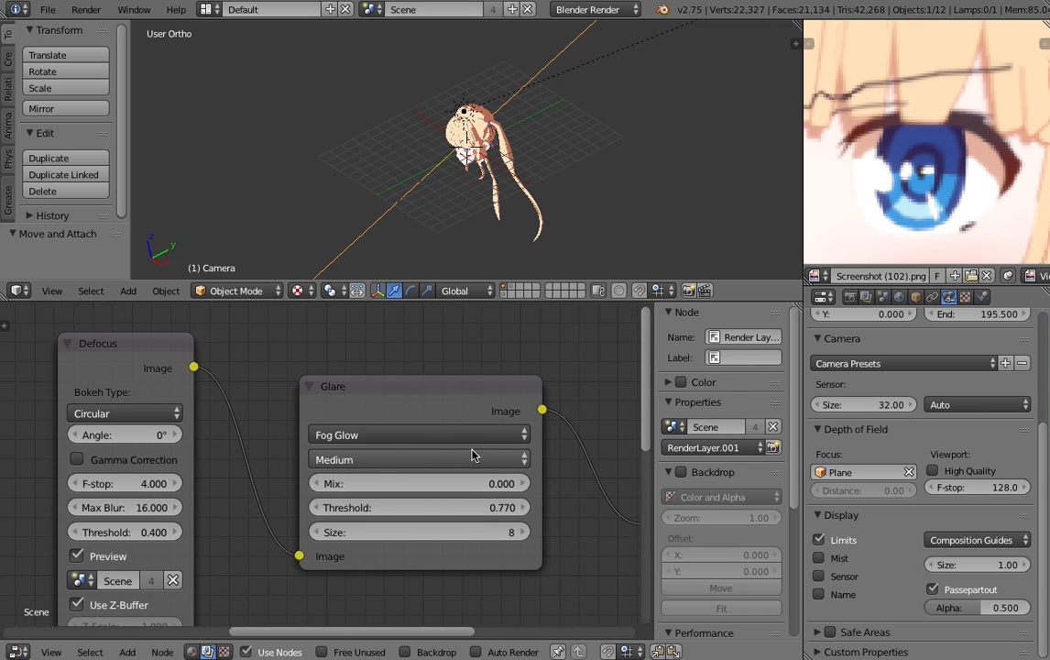
pyautogui.moveTo(474, 453); pyautogui.dragTo(501, 449, button='middle')
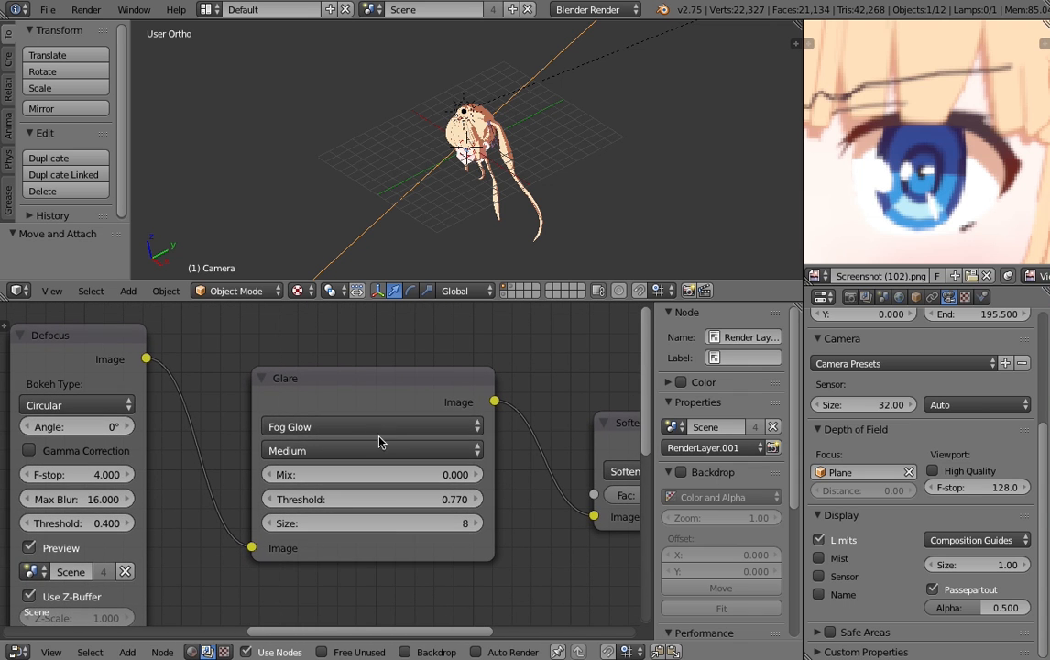
pyautogui.moveTo(526, 487); pyautogui.dragTo(241, 450, button='middle')
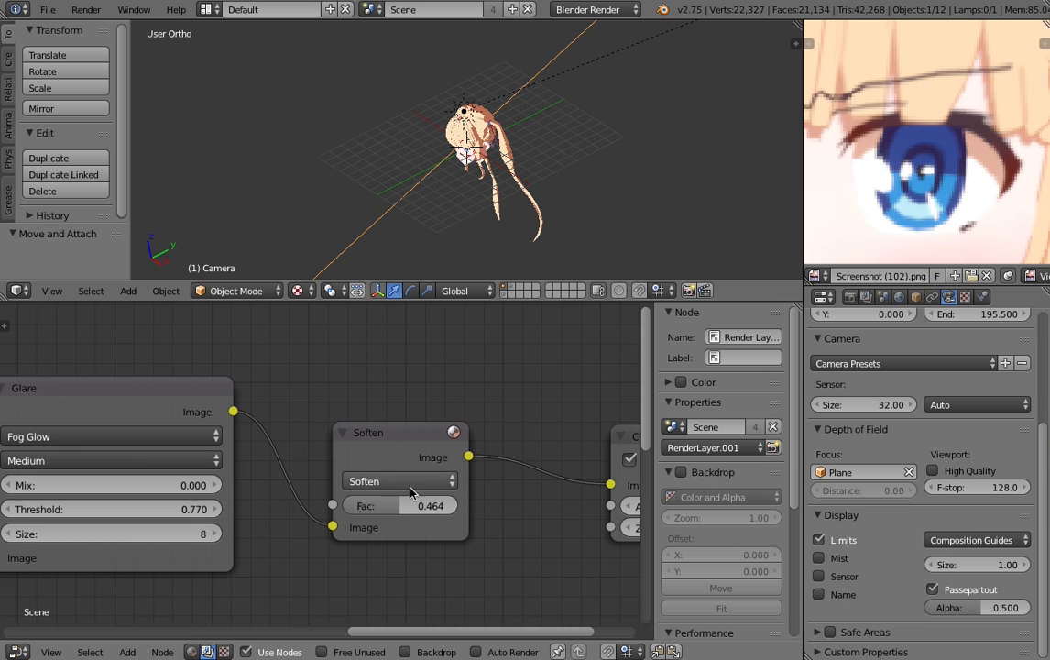
pyautogui.moveTo(382, 470); pyautogui.dragTo(221, 508, button='middle')
pyautogui.scroll(3, 47, 501)
pyautogui.scroll(-2, 44, 502)
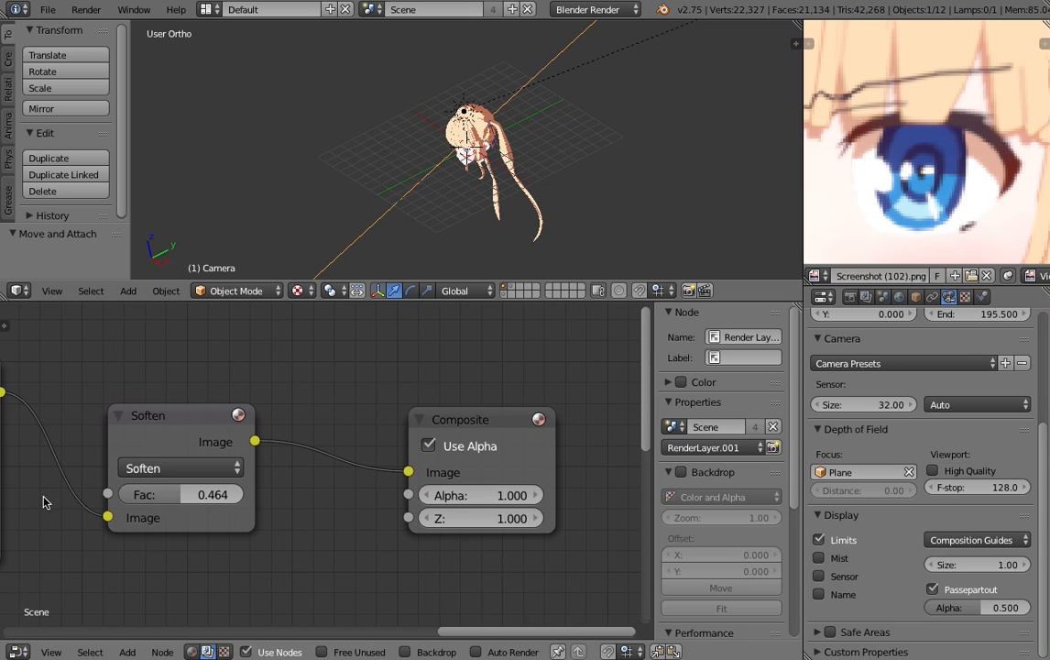
pyautogui.scroll(-1, 122, 495)
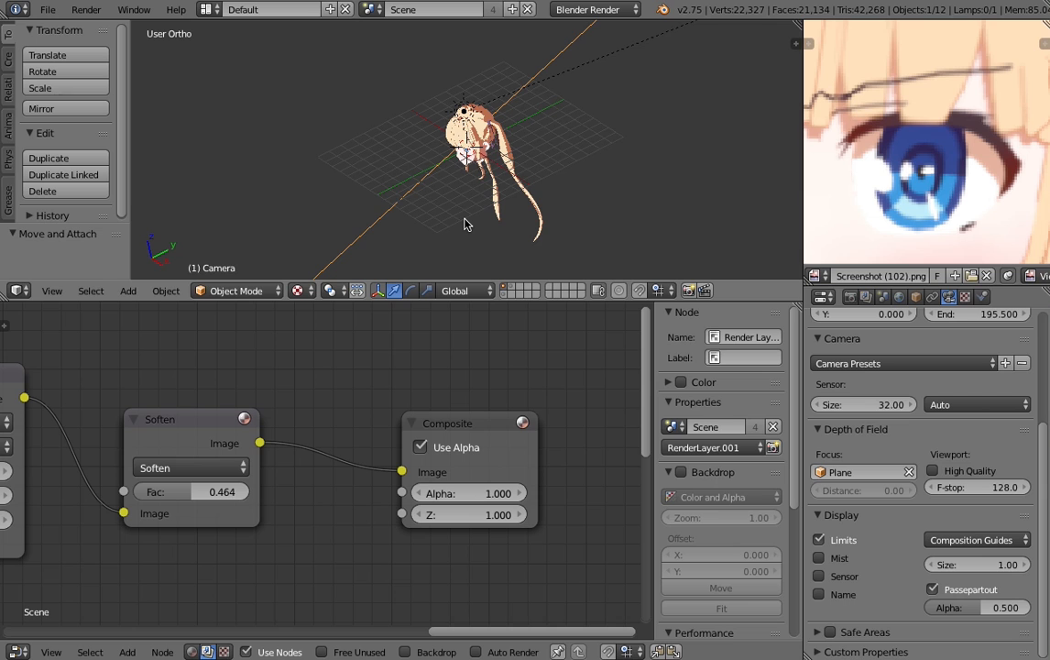
# - Examine the eyes and eyebrows in the reference image and compare them with the model's face on layer 1
pyautogui.scroll(4, 842, 138)
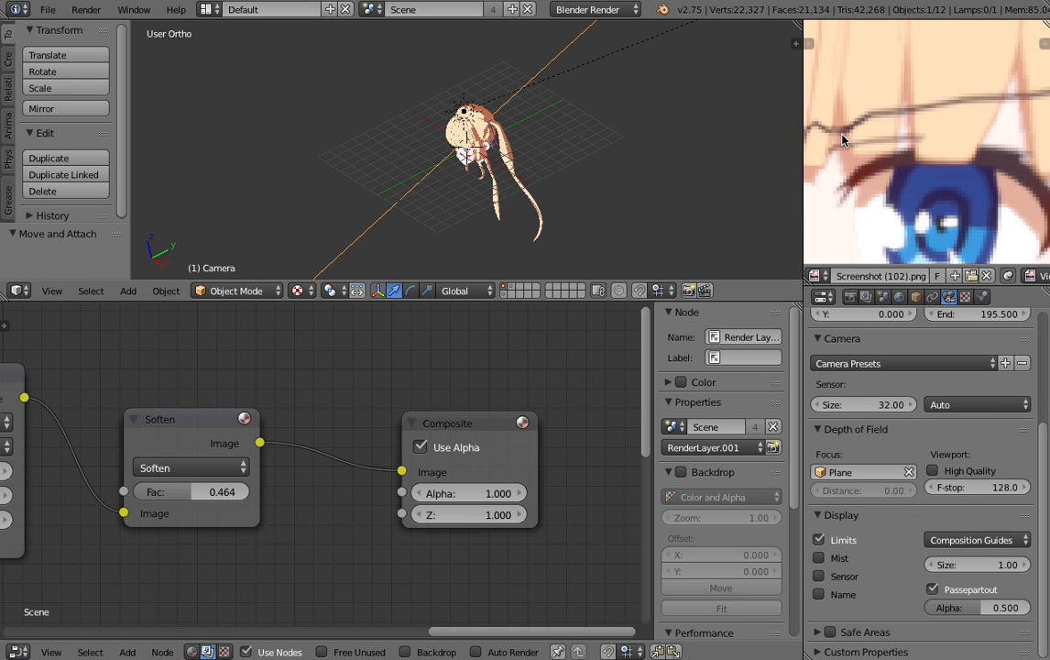
pyautogui.scroll(-4, 842, 137)
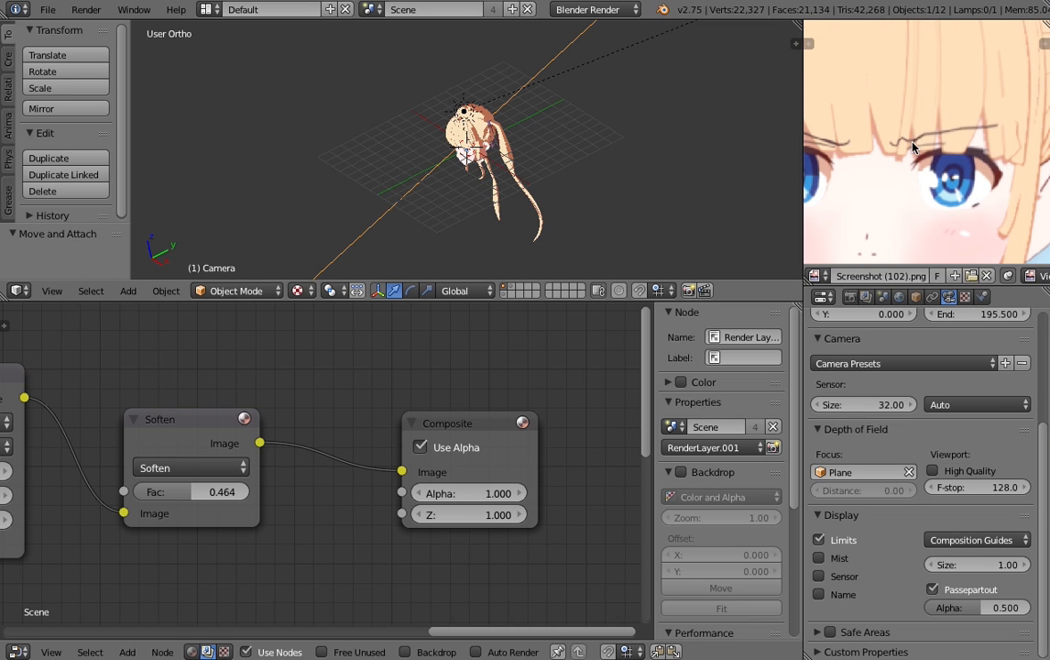
pyautogui.scroll(8, 400, 181)
pyautogui.moveTo(400, 182); pyautogui.dragTo(472, 149, button='middle')
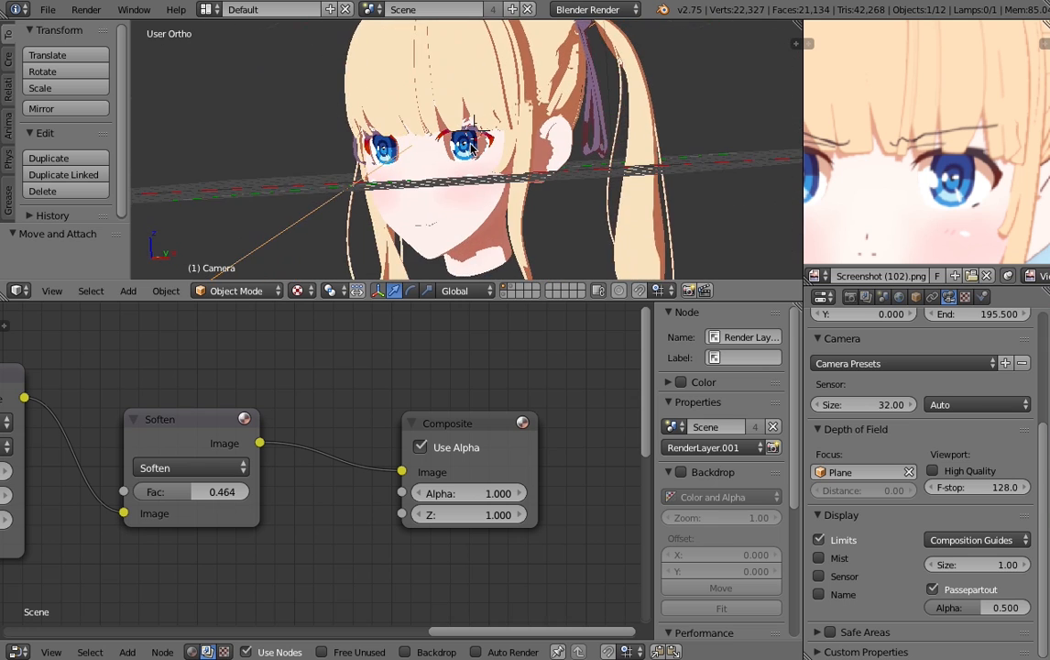
pyautogui.scroll(3, 423, 138)
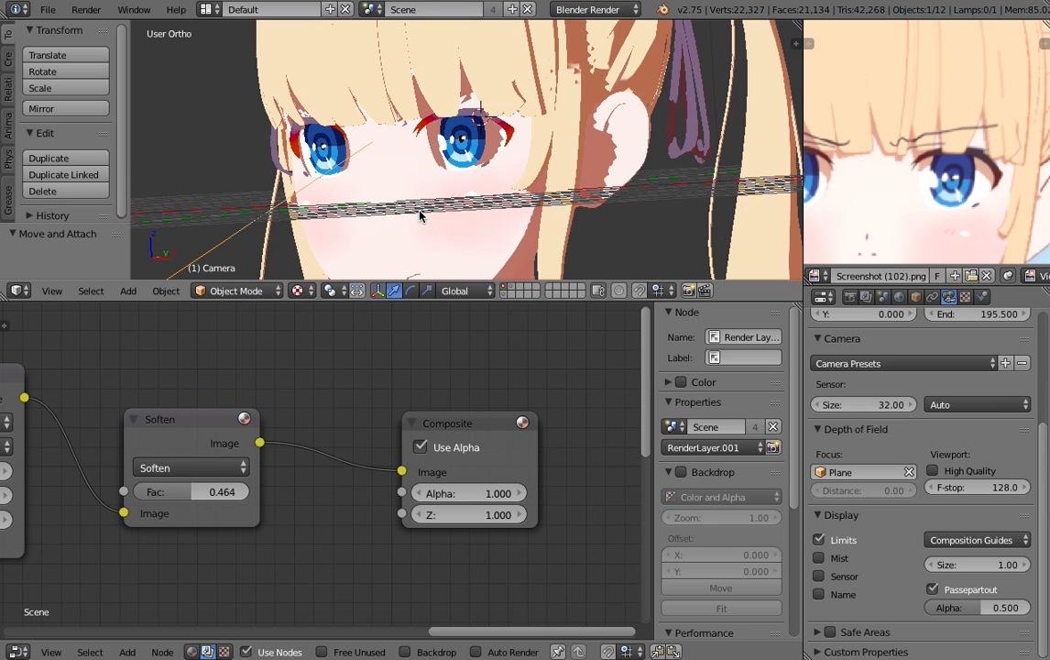
pyautogui.press('1')
pyautogui.scroll(3, 495, 147)
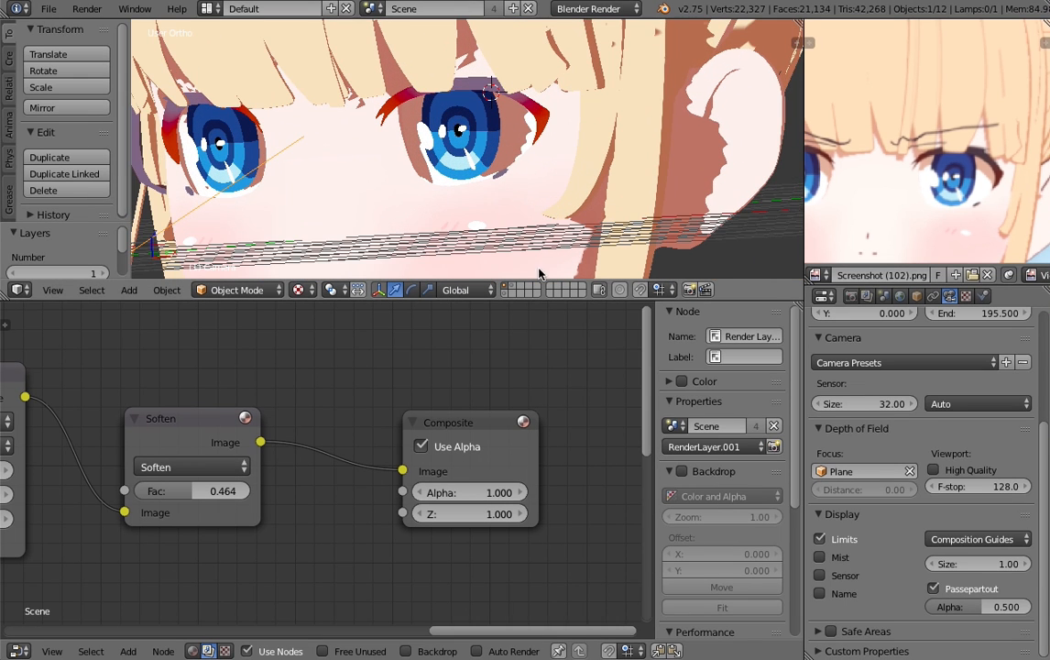
pyautogui.scroll(-5, 486, 168)
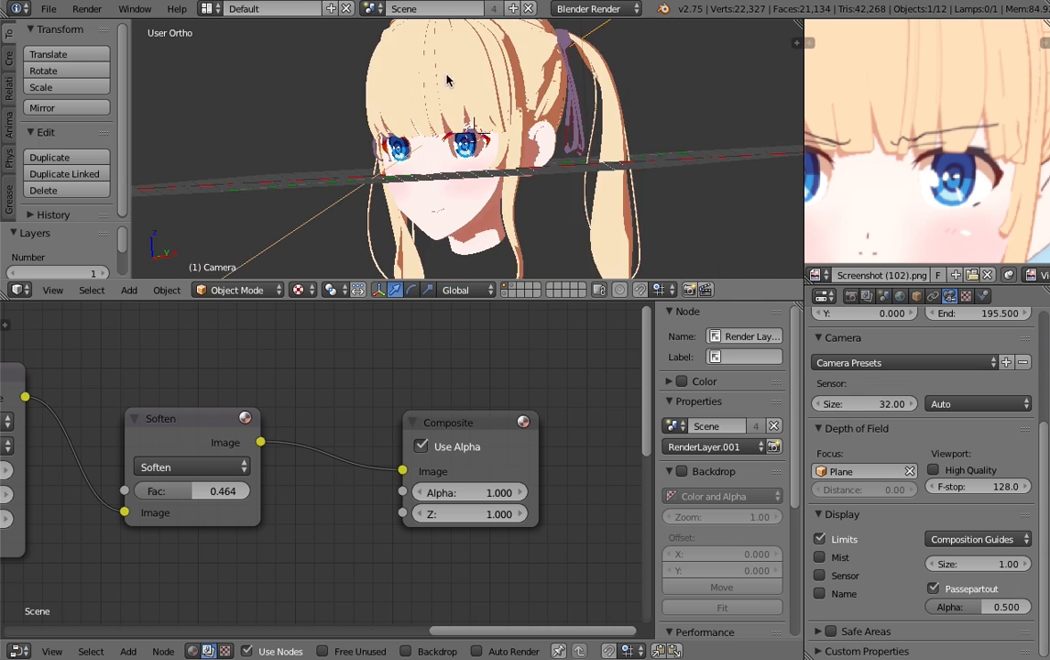
# - Display layer 2, select the eyebrow mesh and view the scene layers included in RenderLayer and RenderLayer.001
pyautogui.press('2')
pyautogui.scroll(2, 457, 155)
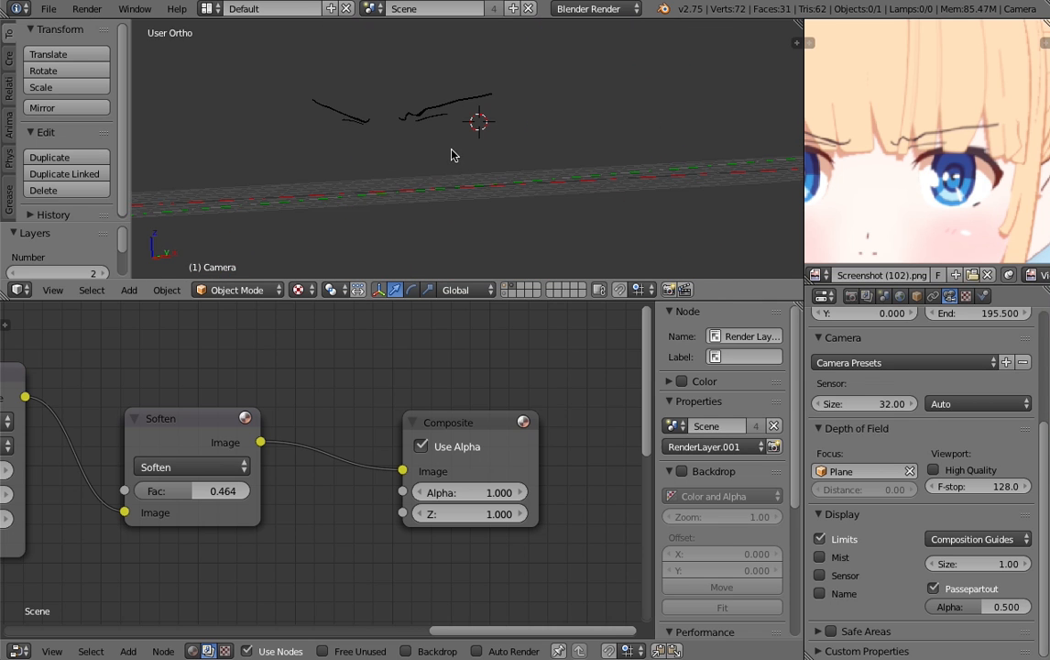
pyautogui.rightClick(430, 109)
pyautogui.moveTo(429, 109); pyautogui.dragTo(934, 280, button='middle')
pyautogui.click(867, 297)
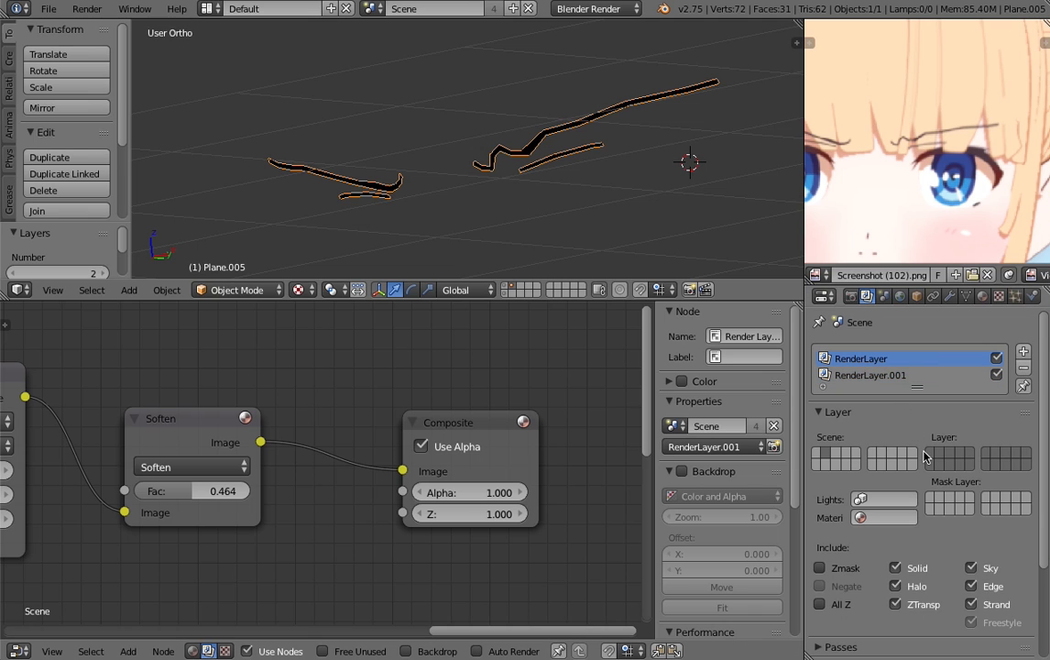
pyautogui.click(878, 377)
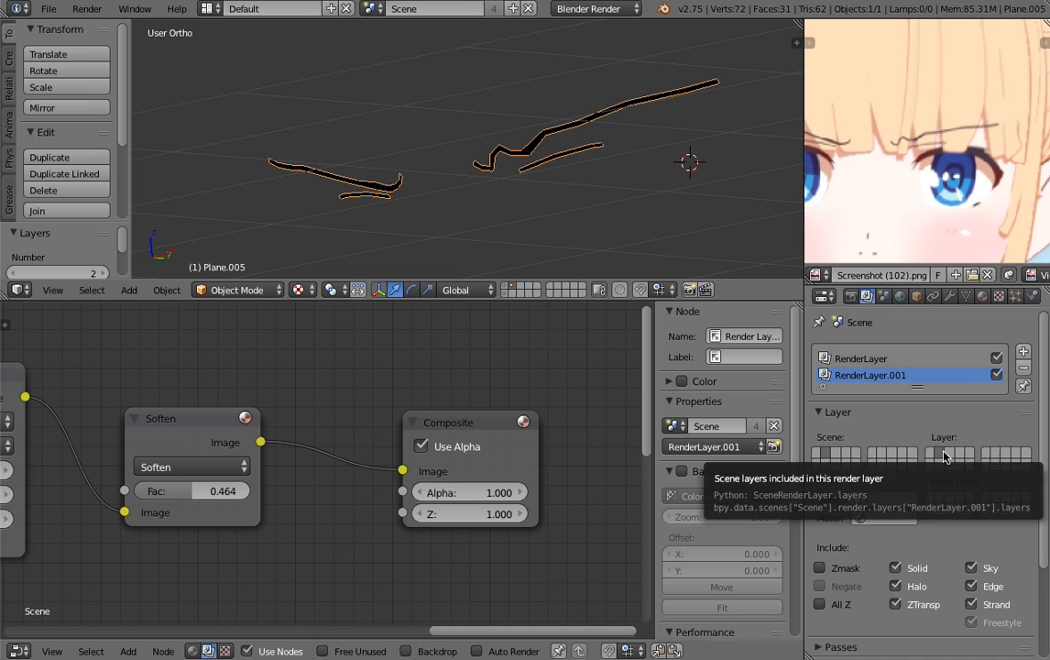
pyautogui.click(867, 376)
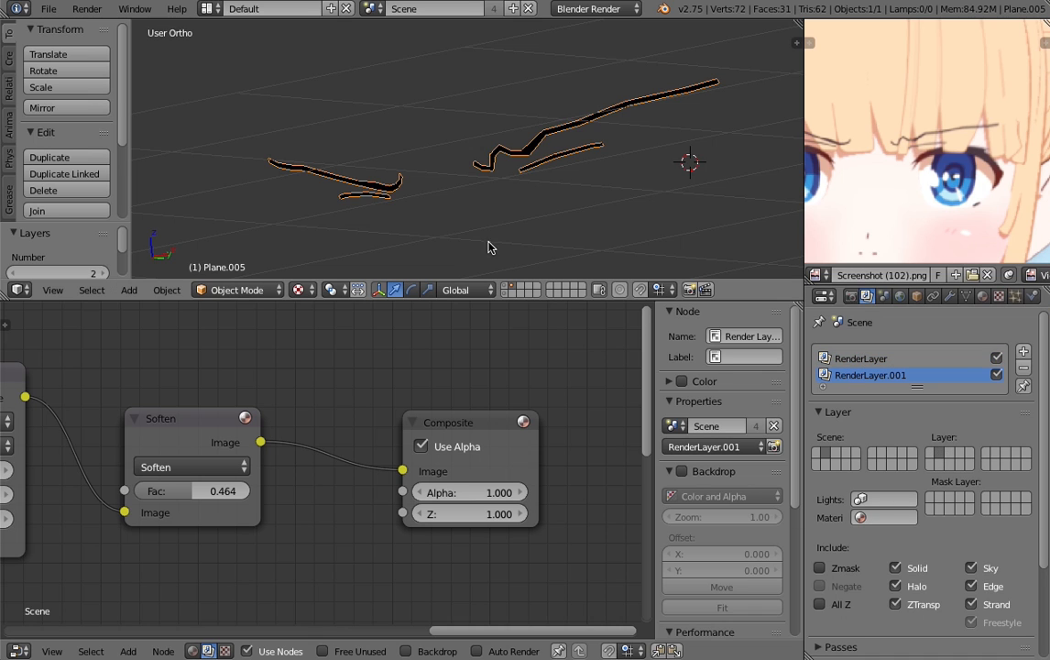
# - Display layers 1 and 2 together, select the Sun lamp and show its lamp settings
pyautogui.press('1')
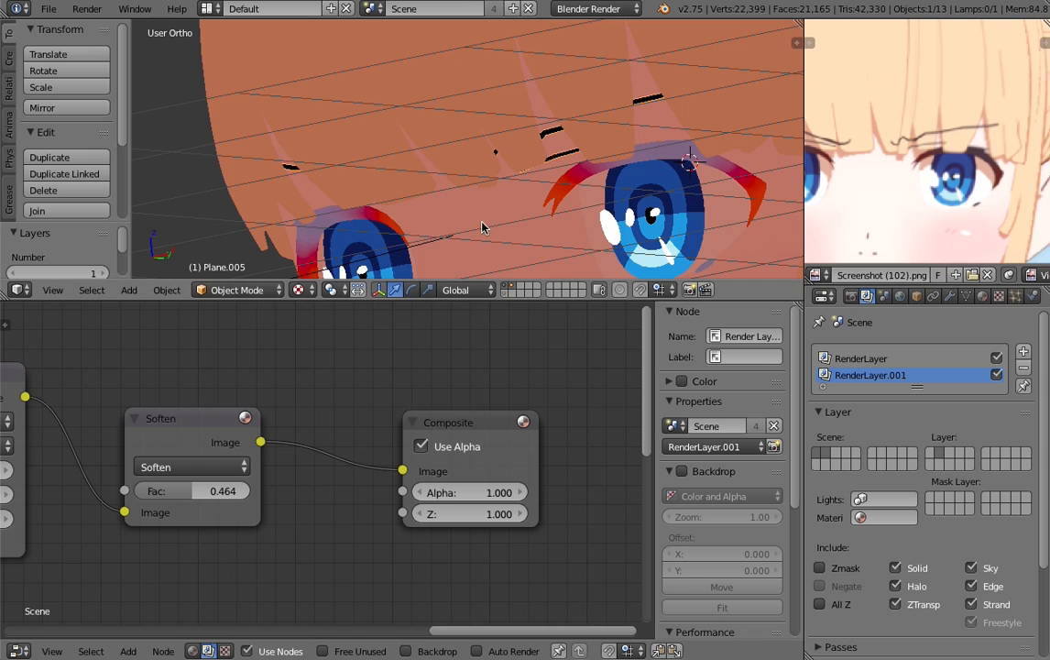
pyautogui.scroll(-10, 512, 229)
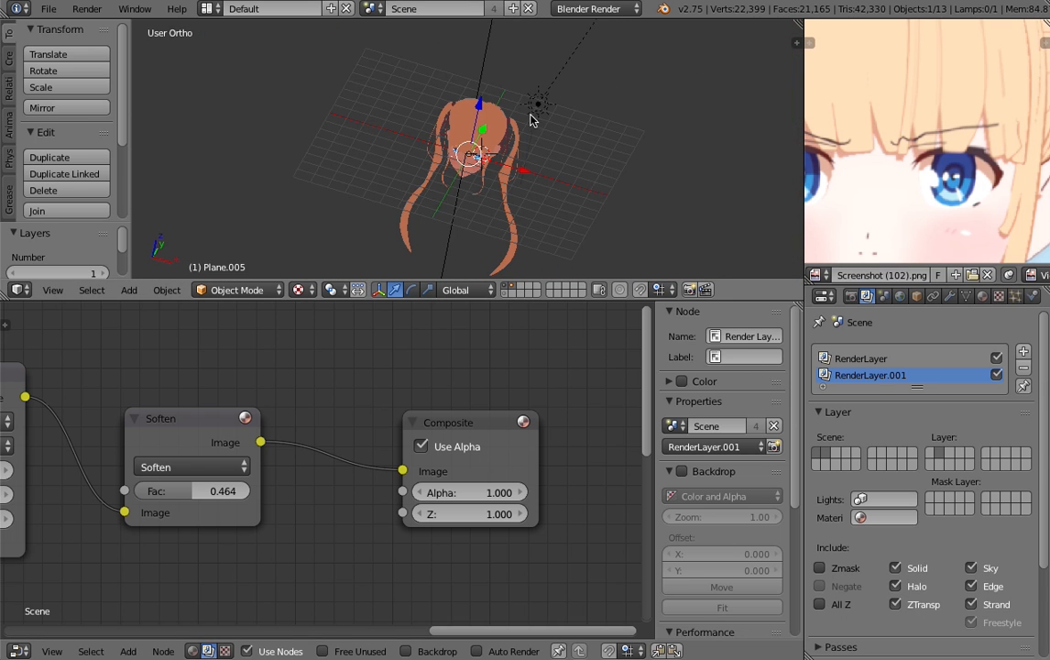
pyautogui.rightClick(537, 106)
pyautogui.click(950, 296)
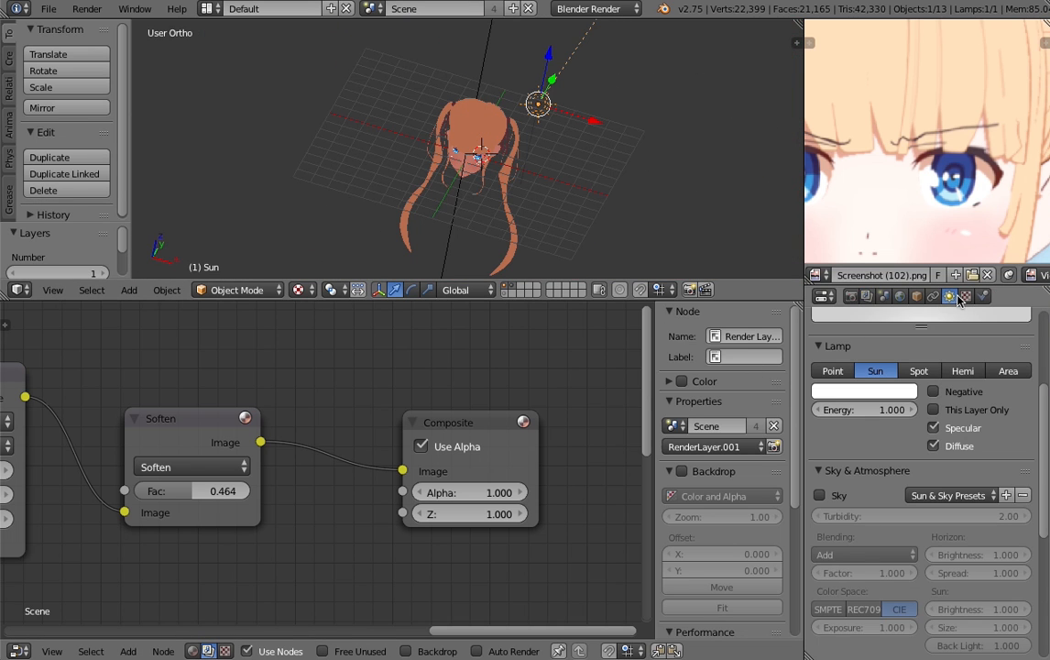
# - Render the scene from the render settings
pyautogui.click(850, 296)
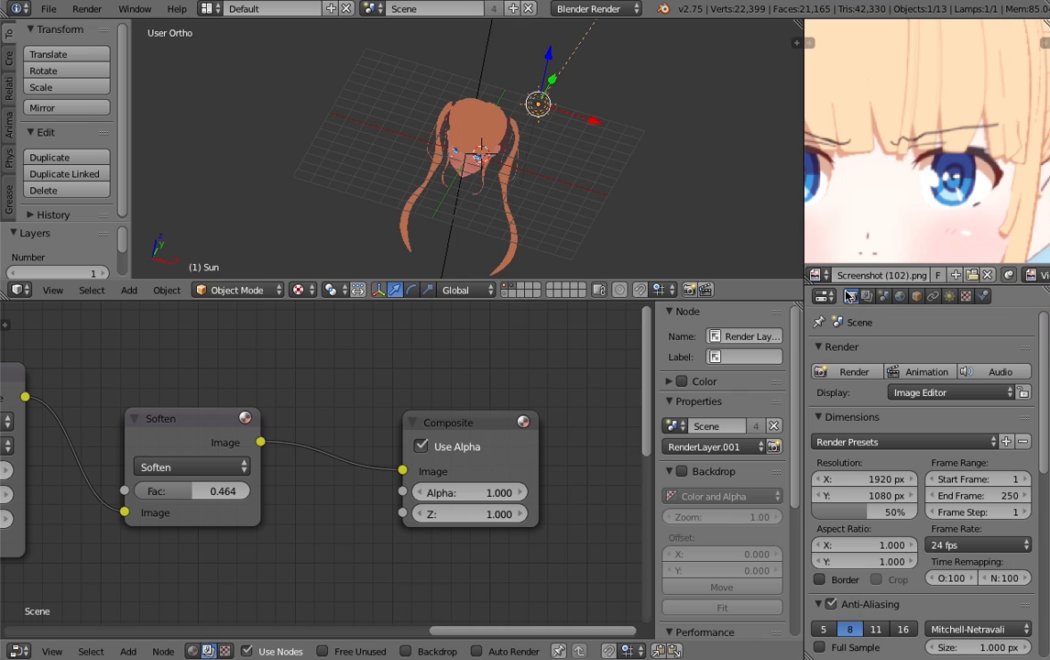
pyautogui.click(854, 371)
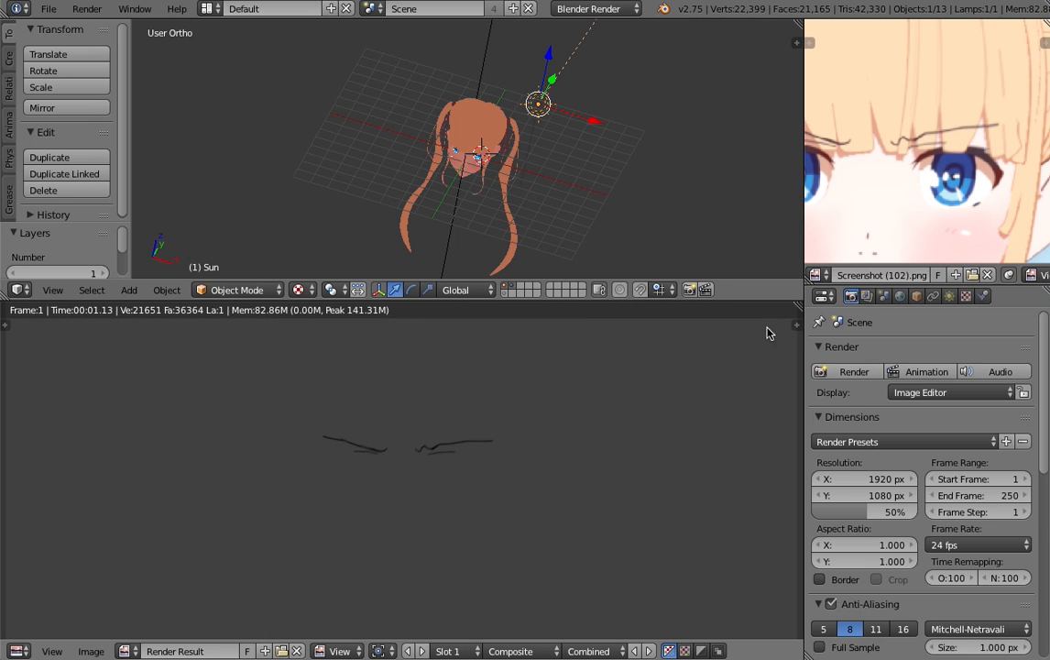
pyautogui.scroll(2, 570, 227)
# - Exclude Sky from RenderLayer.001 and check the included layers and options of RenderLayer
pyautogui.click(866, 296)
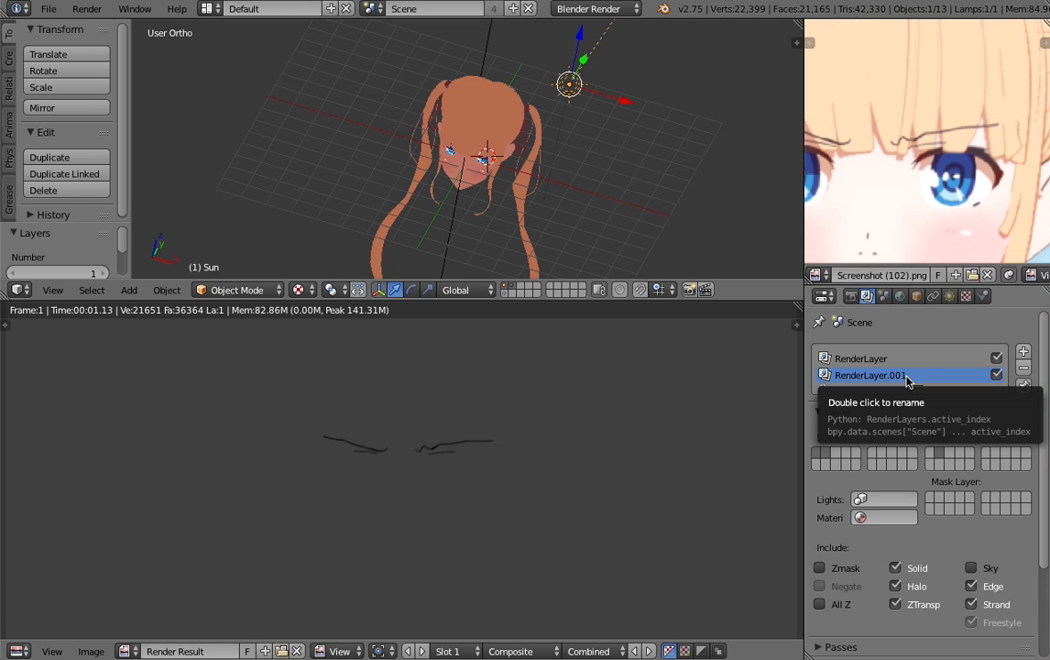
pyautogui.moveTo(388, 176); pyautogui.dragTo(417, 194, button='middle')
pyautogui.scroll(4, 418, 195)
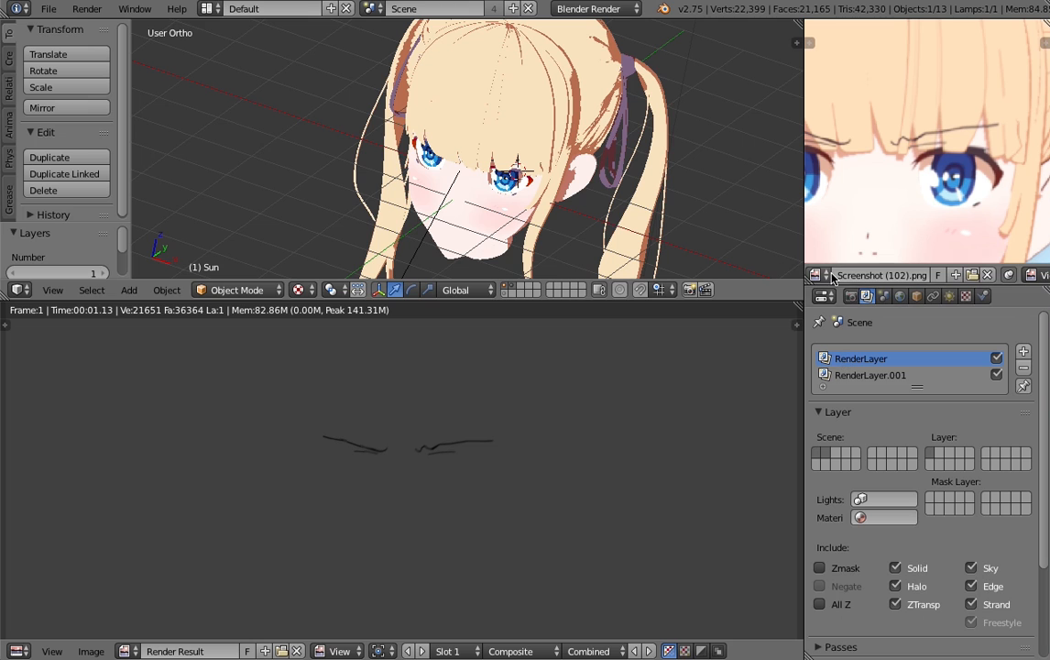
pyautogui.scroll(-8, 513, 207)
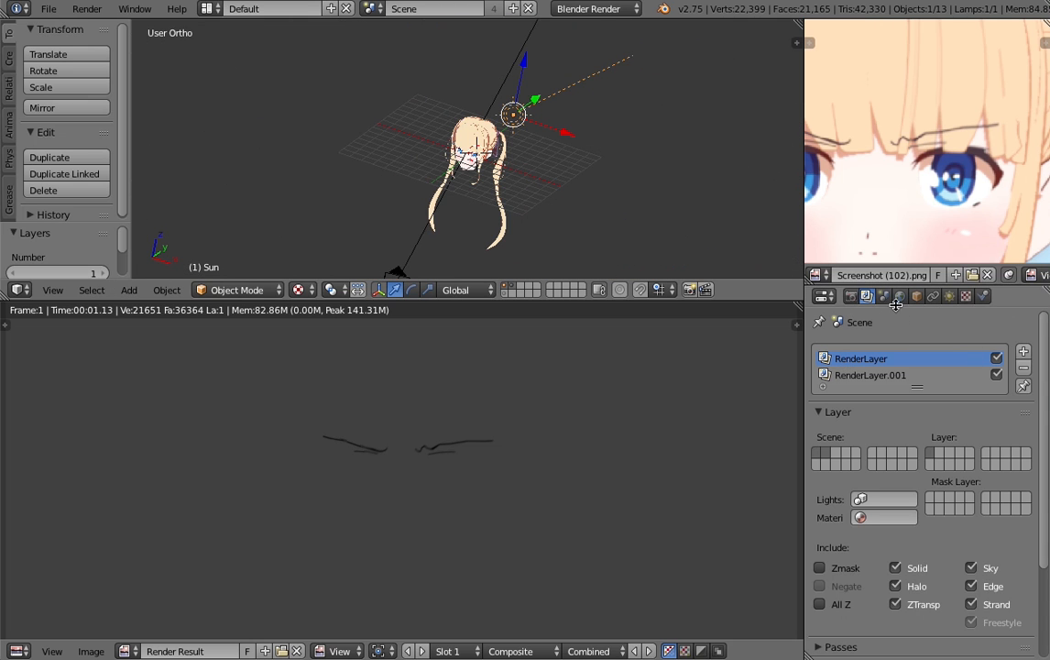
# - Return to the compositing nodes and choose RenderLayer as the upper Render Layers node's layer
pyautogui.hotkey('shift', 'F3')
pyautogui.moveTo(53, 492); pyautogui.dragTo(360, 458, button='middle')
pyautogui.scroll(-5, 360, 458)
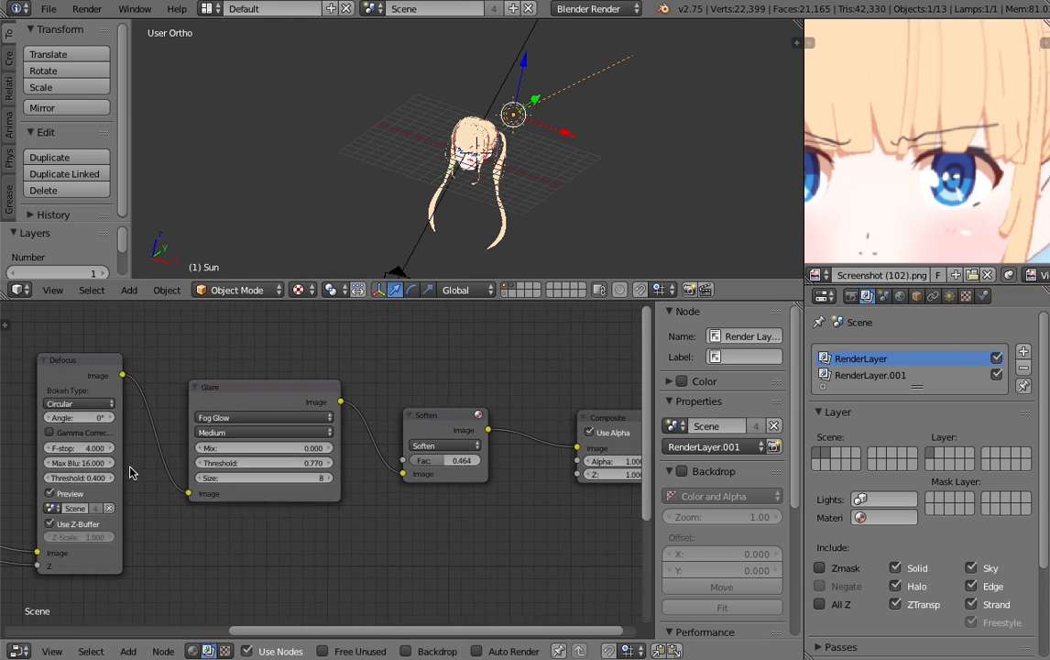
pyautogui.moveTo(131, 471); pyautogui.dragTo(492, 403, button='middle')
pyautogui.moveTo(246, 412); pyautogui.dragTo(439, 384, button='middle')
pyautogui.click(267, 393)
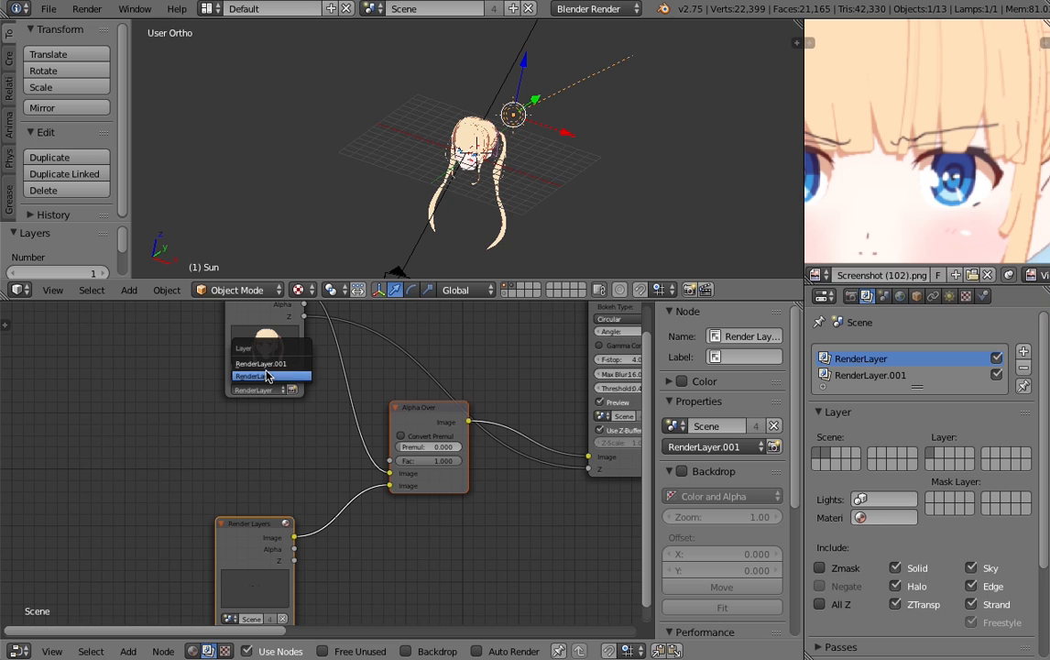
pyautogui.click(268, 375)
# - Check the lower Render Layers node's layer choice and move that node up beside the Alpha Over node
pyautogui.moveTo(273, 480); pyautogui.dragTo(286, 398, button='middle')
pyautogui.click(268, 553)
pyautogui.click(271, 525)
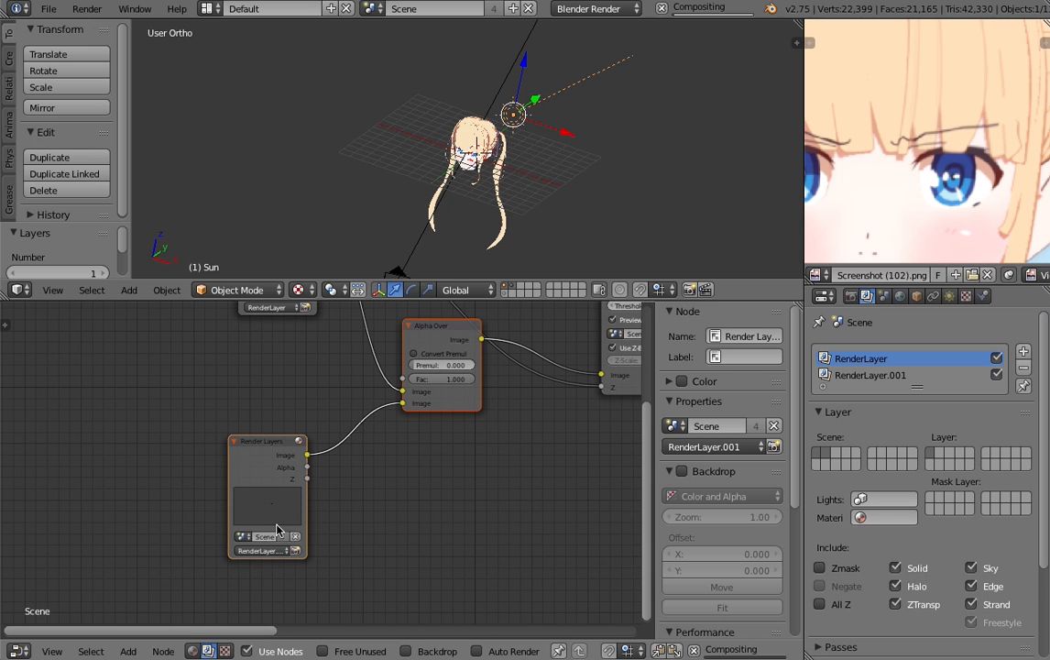
pyautogui.moveTo(270, 450); pyautogui.dragTo(283, 400)
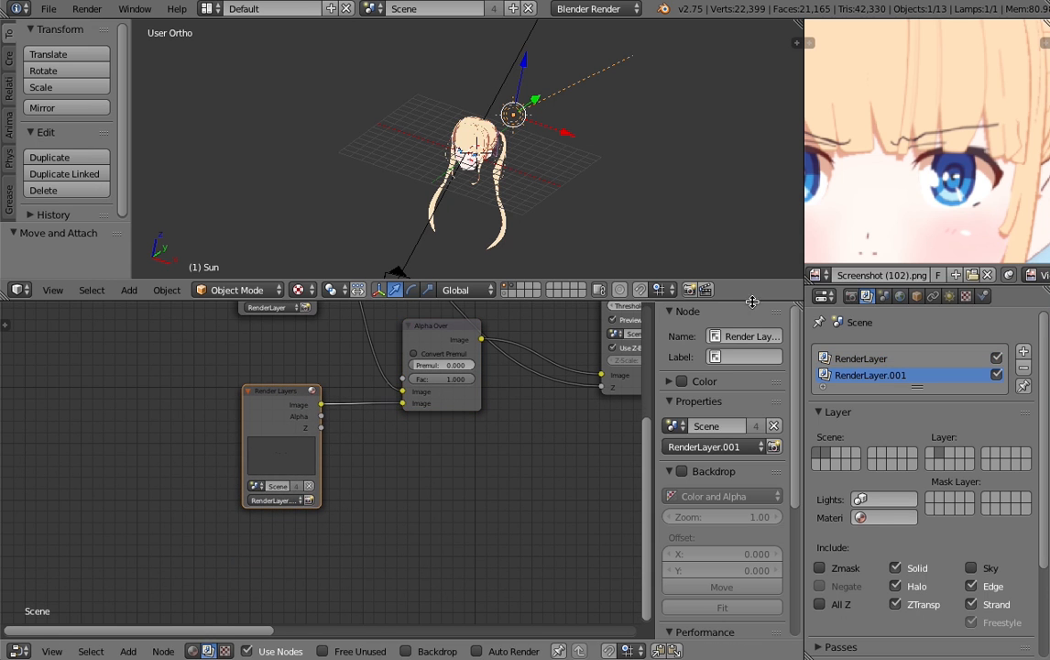
# - Render the scene again and examine the eyebrows over the hair in the composited image
pyautogui.click(853, 296)
pyautogui.click(863, 370)
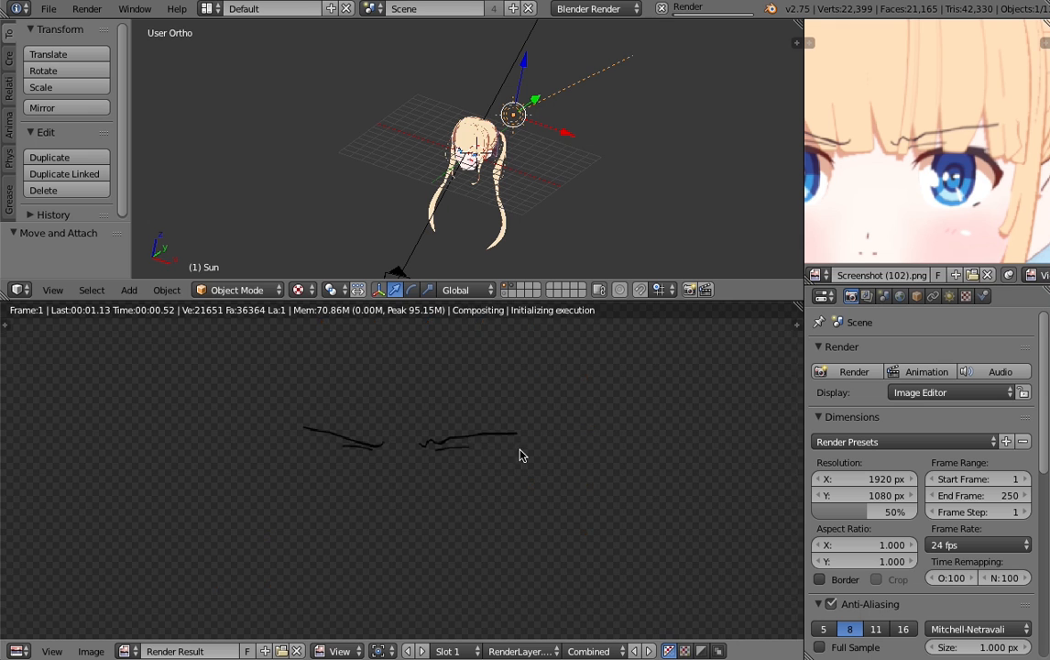
pyautogui.scroll(-4, 518, 458)
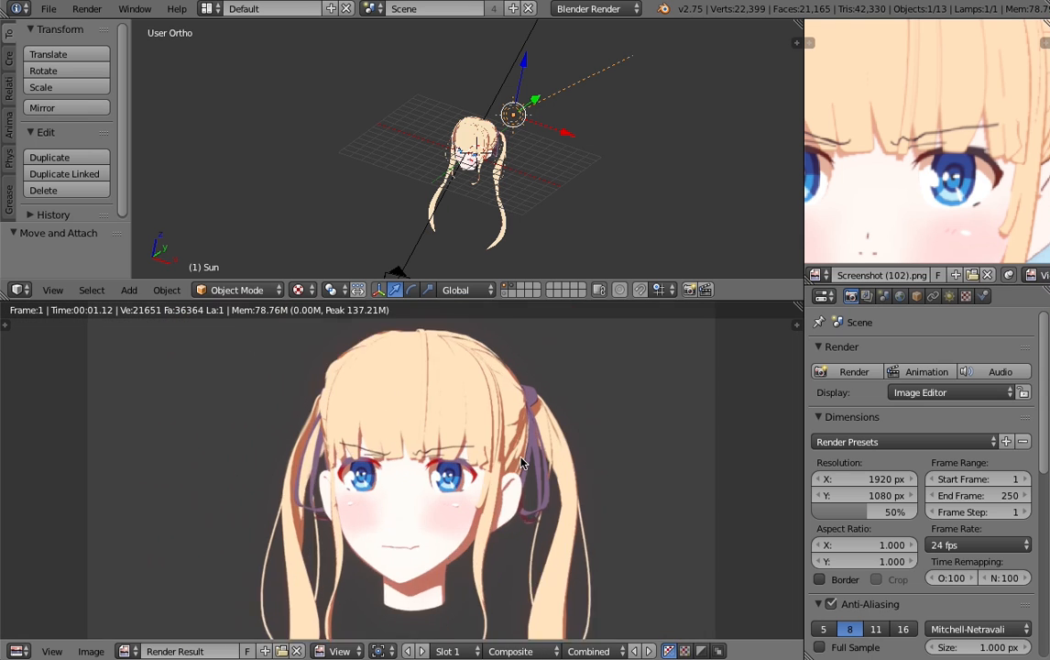
pyautogui.scroll(4, 520, 462)
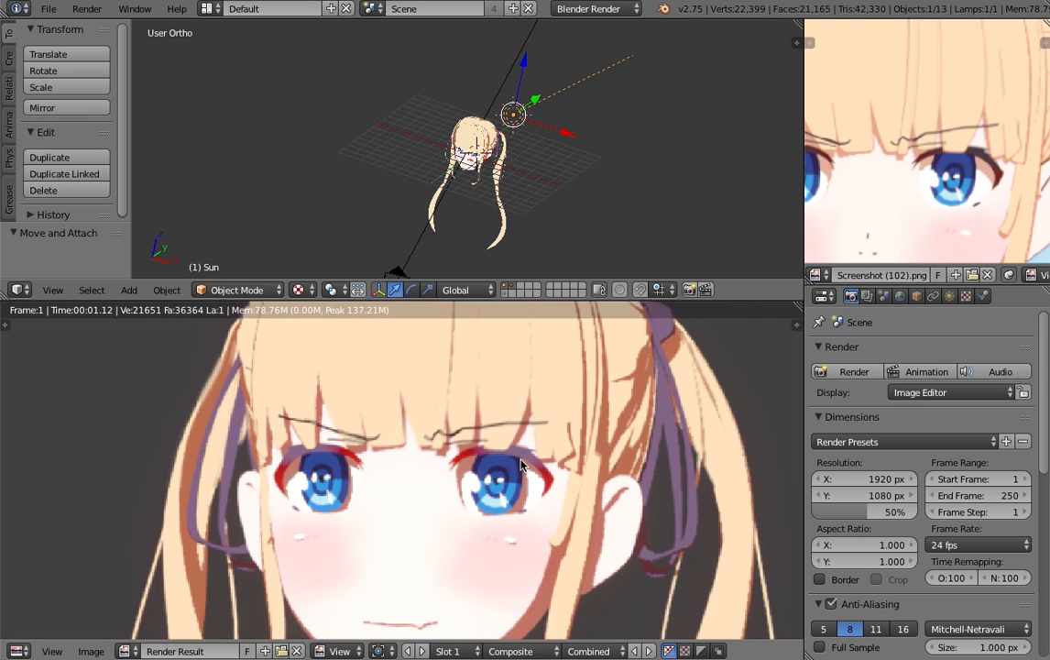
pyautogui.scroll(1, 519, 464)
pyautogui.scroll(6, 491, 174)
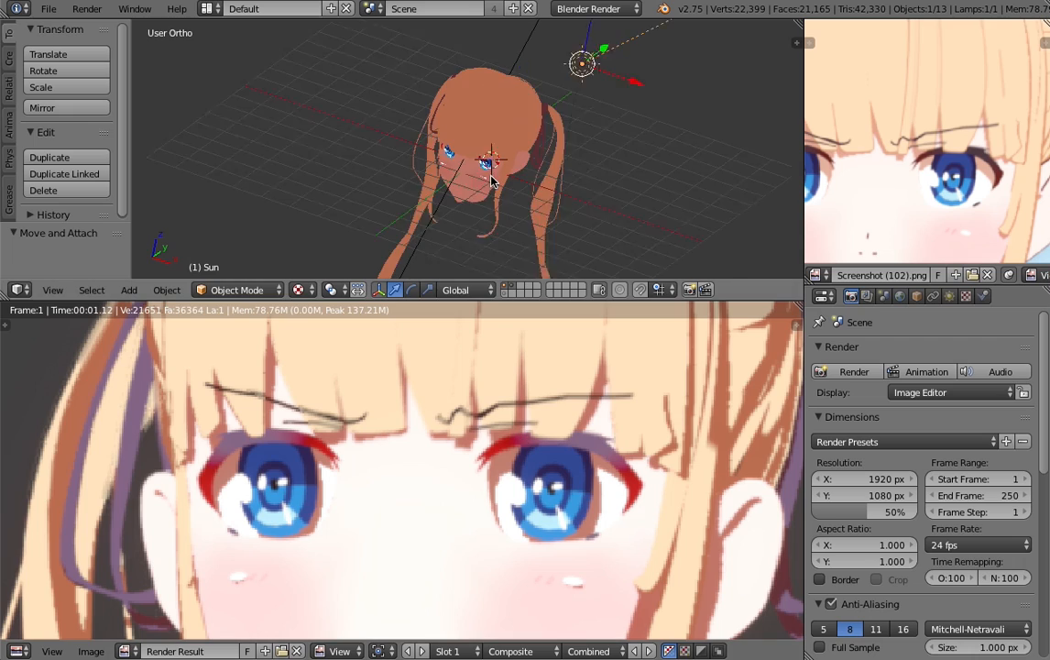
# - Switch the 3D view to solid shading and orbit around the character's head
pyautogui.scroll(5, 486, 190)
pyautogui.moveTo(486, 190)
pyautogui.mouseDown(button='middle')
pyautogui.moveTo(478, 152)
pyautogui.moveTo(496, 182)
pyautogui.mouseUp(button='middle')
pyautogui.press('z')
pyautogui.press('z')
pyautogui.scroll(-8, 500, 193)
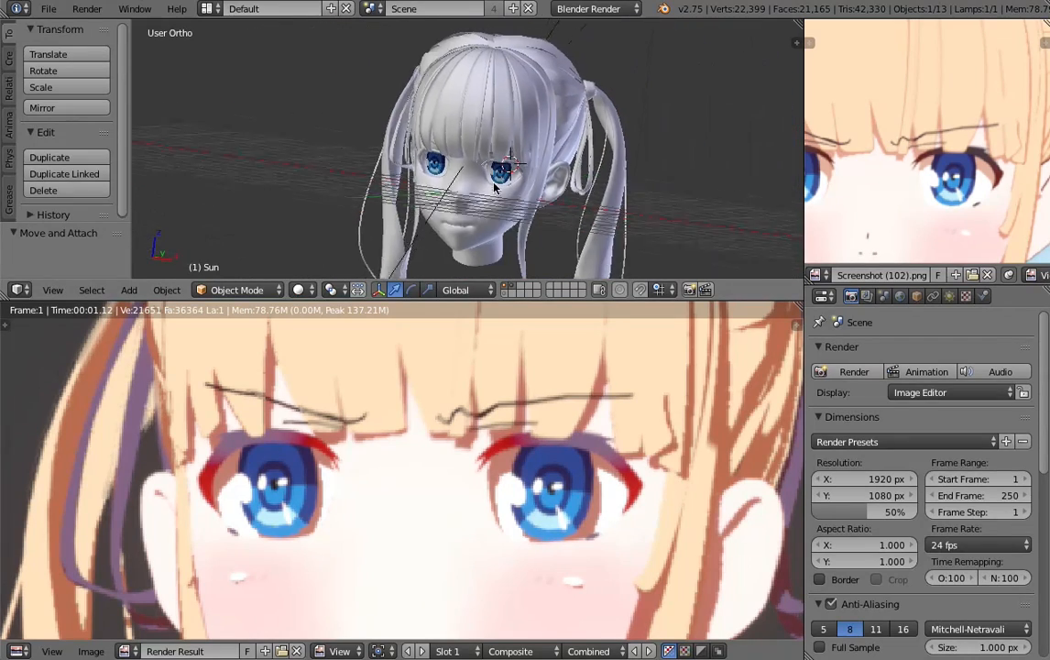
pyautogui.scroll(3, 462, 415)
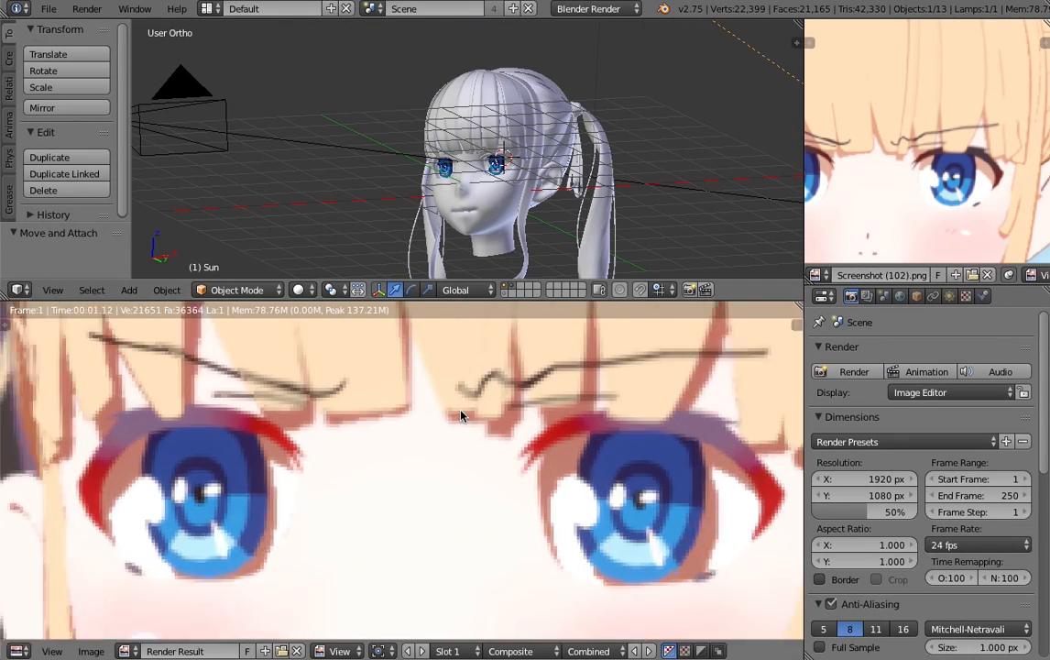
# - Examine the rendered face in a maximized view, then restore the normal layout
pyautogui.scroll(-4, 544, 377)
pyautogui.hotkey('ctrl', 'Up')
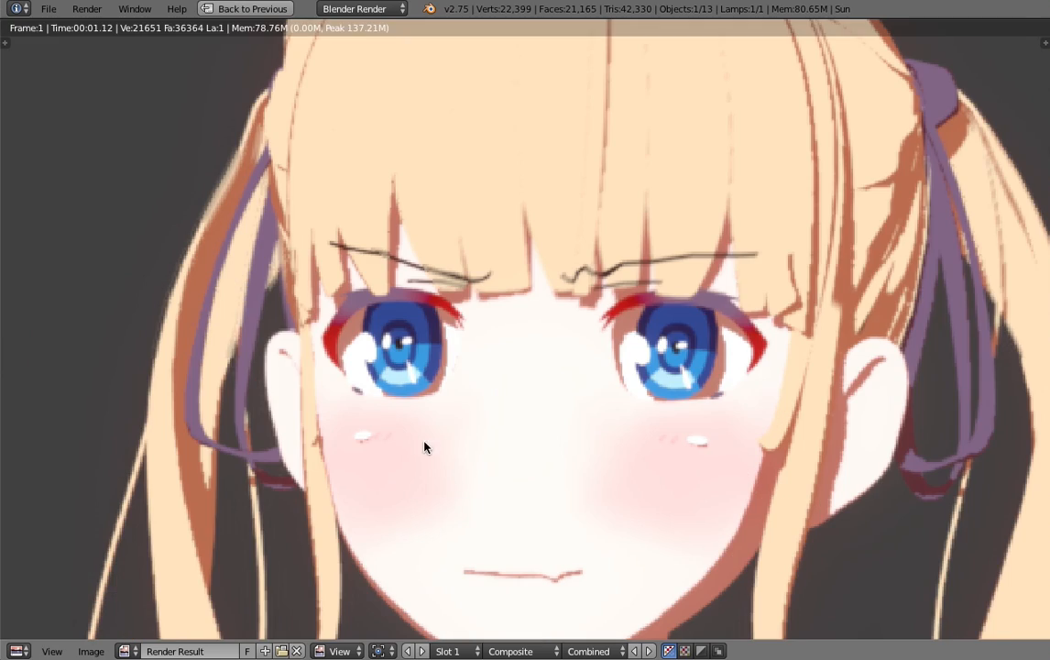
pyautogui.hotkey('ctrl', 'Down')
# - Bring back the compositing nodes and examine how both Render Layers nodes feed the Alpha Over node
pyautogui.hotkey('shift', 'F3')
pyautogui.scroll(4, 339, 429)
pyautogui.moveTo(384, 377); pyautogui.dragTo(232, 506, button='middle')
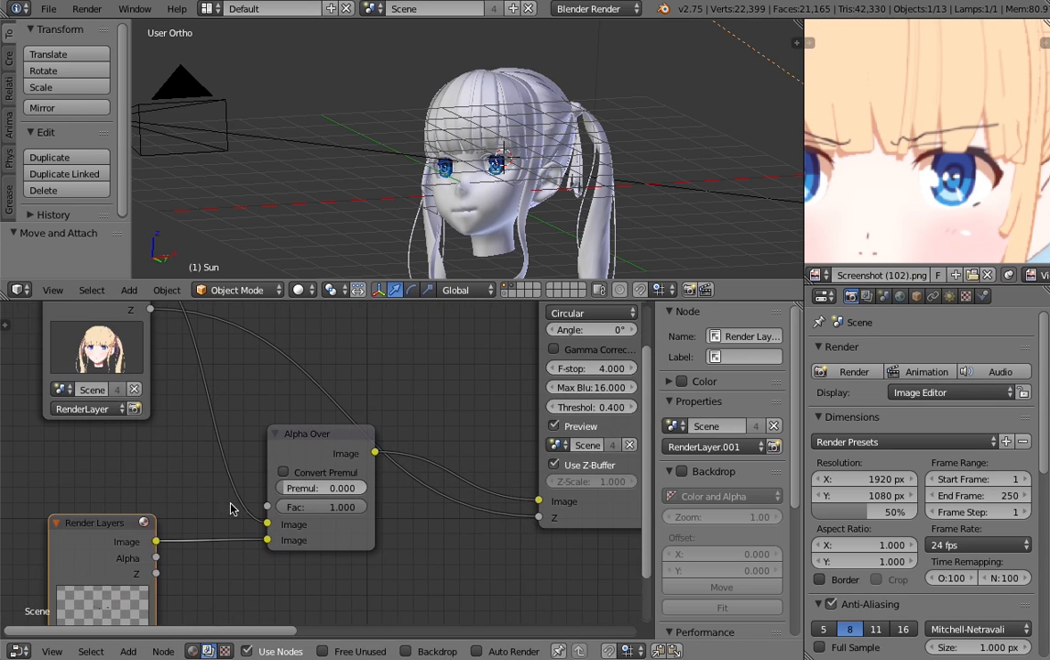
pyautogui.moveTo(163, 497); pyautogui.dragTo(196, 555, button='middle')
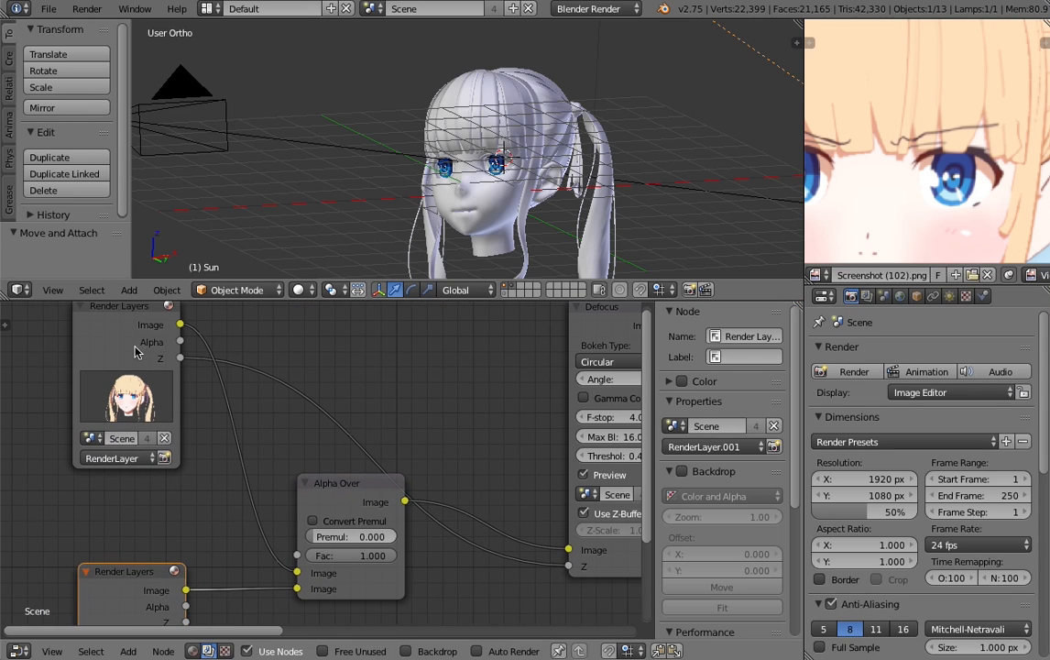
pyautogui.scroll(1, 317, 490)
pyautogui.moveTo(316, 490); pyautogui.dragTo(334, 400, button='middle')
pyautogui.moveTo(159, 544); pyautogui.dragTo(235, 440, button='middle')
pyautogui.moveTo(200, 548); pyautogui.dragTo(227, 652, button='middle')
# - Open the layer choices of the upper Render Layers node and pick RenderLayer
pyautogui.scroll(1, 236, 415)
pyautogui.scroll(6, 256, 450)
pyautogui.moveTo(232, 415); pyautogui.dragTo(266, 465, button='middle')
pyautogui.scroll(-2, 291, 536)
pyautogui.click(267, 487)
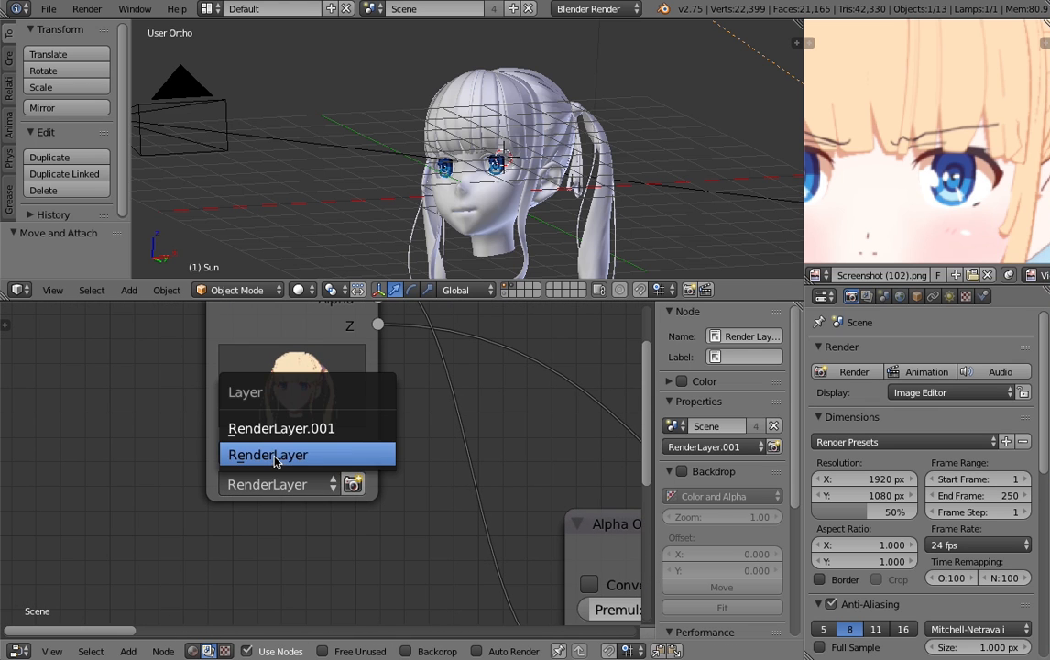
pyautogui.click(274, 462)
# - Open the layer choices of the lower Render Layers node and pick RenderLayer.001
pyautogui.scroll(-6, 302, 549)
pyautogui.moveTo(309, 591); pyautogui.dragTo(346, 408, button='middle')
pyautogui.scroll(4, 352, 509)
pyautogui.moveTo(354, 524); pyautogui.dragTo(347, 387, button='middle')
pyautogui.scroll(6, 359, 458)
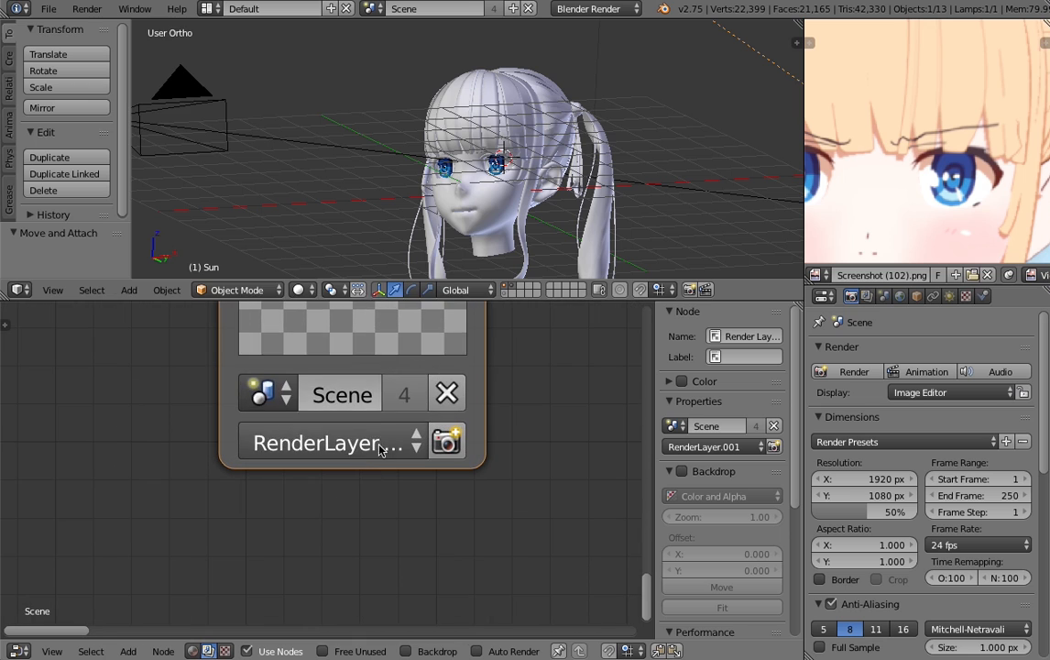
pyautogui.click(379, 449)
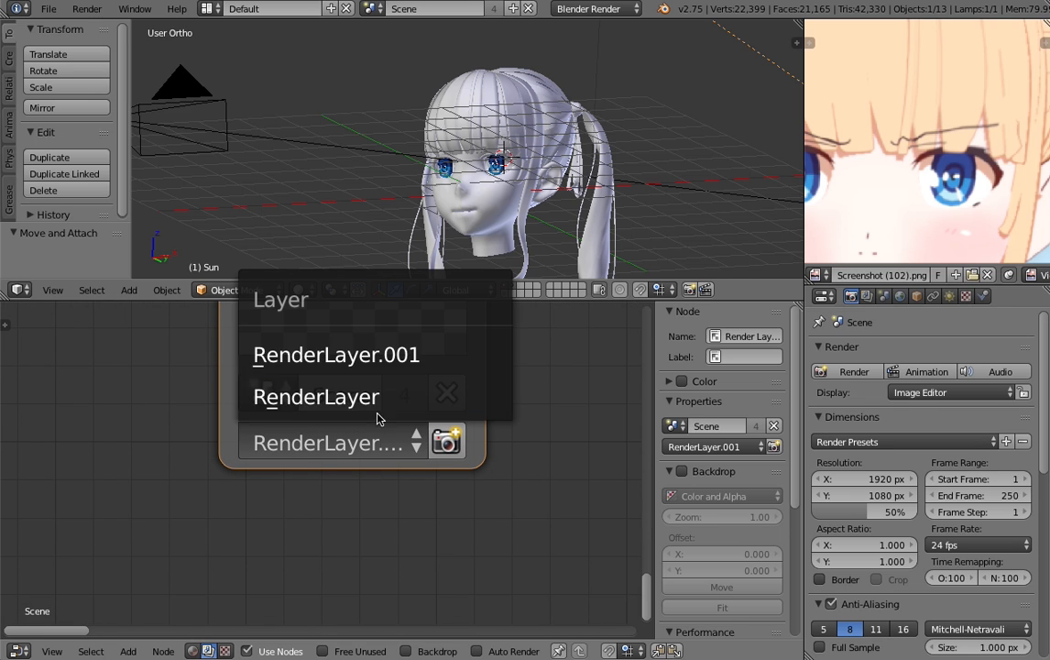
pyautogui.click(364, 366)
# - Bring up the render layer settings and reposition the Alpha Over node between the two Render Layers nodes
pyautogui.scroll(-8, 457, 358)
pyautogui.moveTo(519, 316); pyautogui.dragTo(246, 486, button='middle')
pyautogui.moveTo(299, 434); pyautogui.dragTo(300, 503, button='middle')
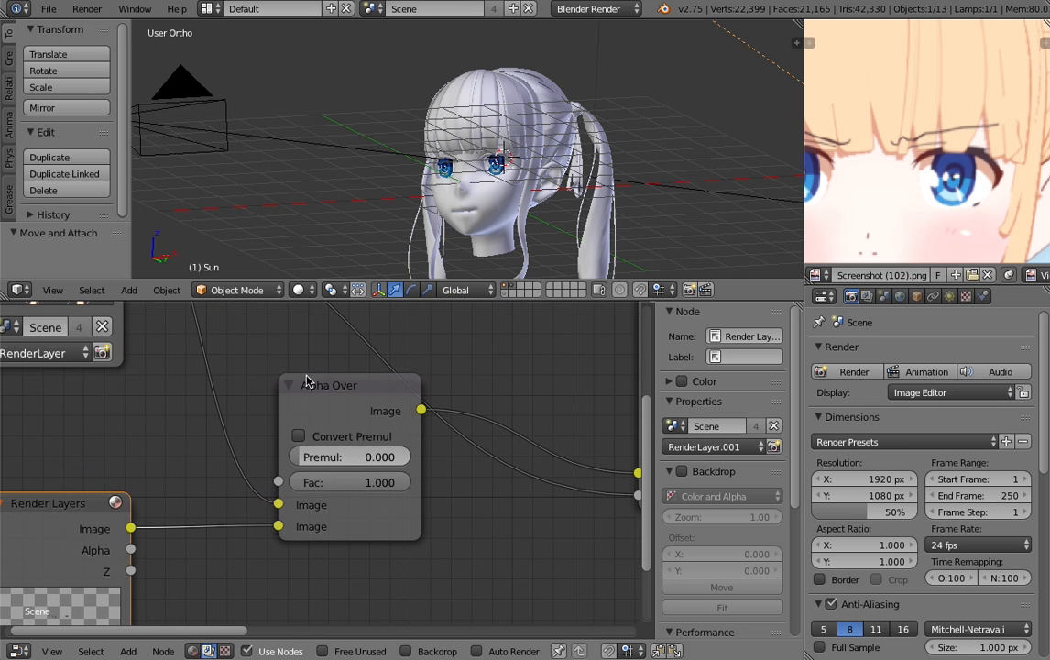
pyautogui.scroll(-2, 202, 384)
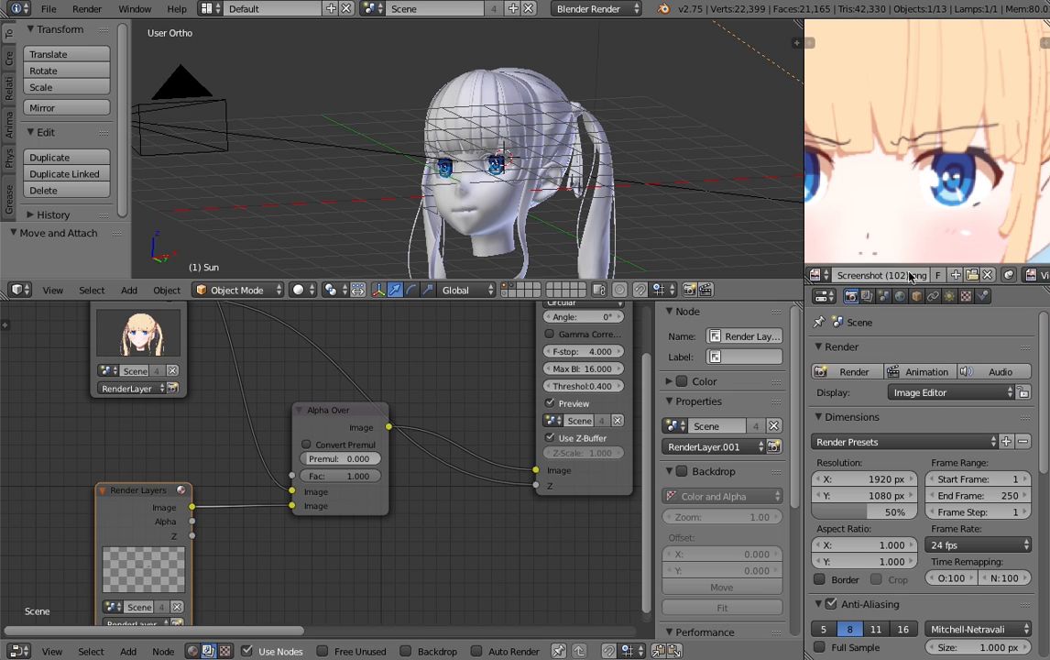
pyautogui.click(866, 296)
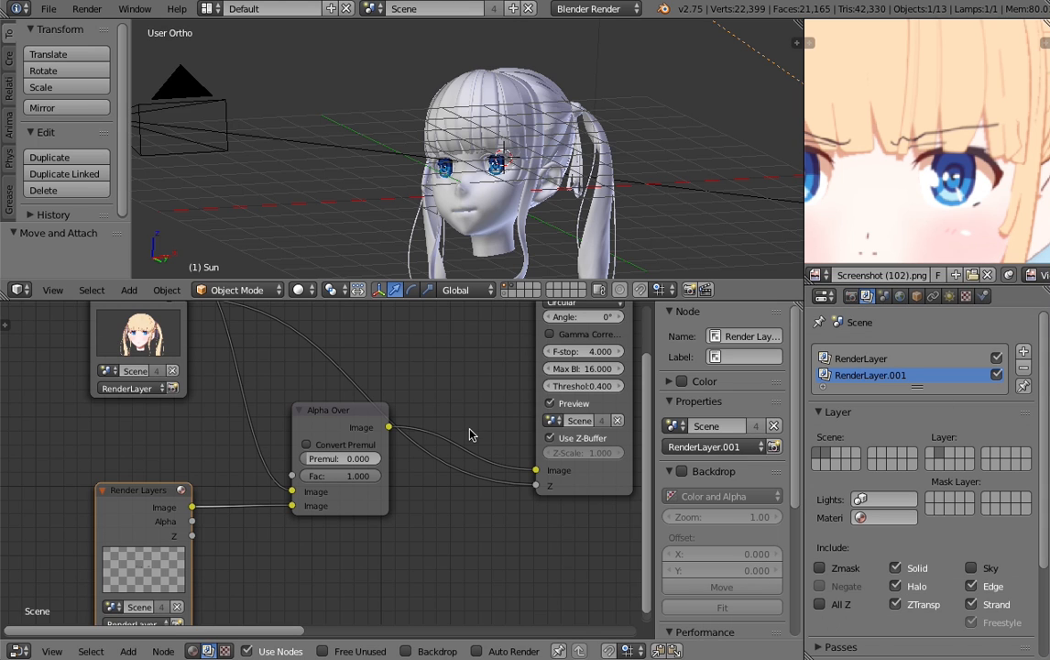
pyautogui.moveTo(322, 507); pyautogui.dragTo(300, 527, button='middle')
pyautogui.moveTo(305, 436); pyautogui.dragTo(280, 383)
pyautogui.moveTo(254, 420); pyautogui.dragTo(234, 433, button='middle')
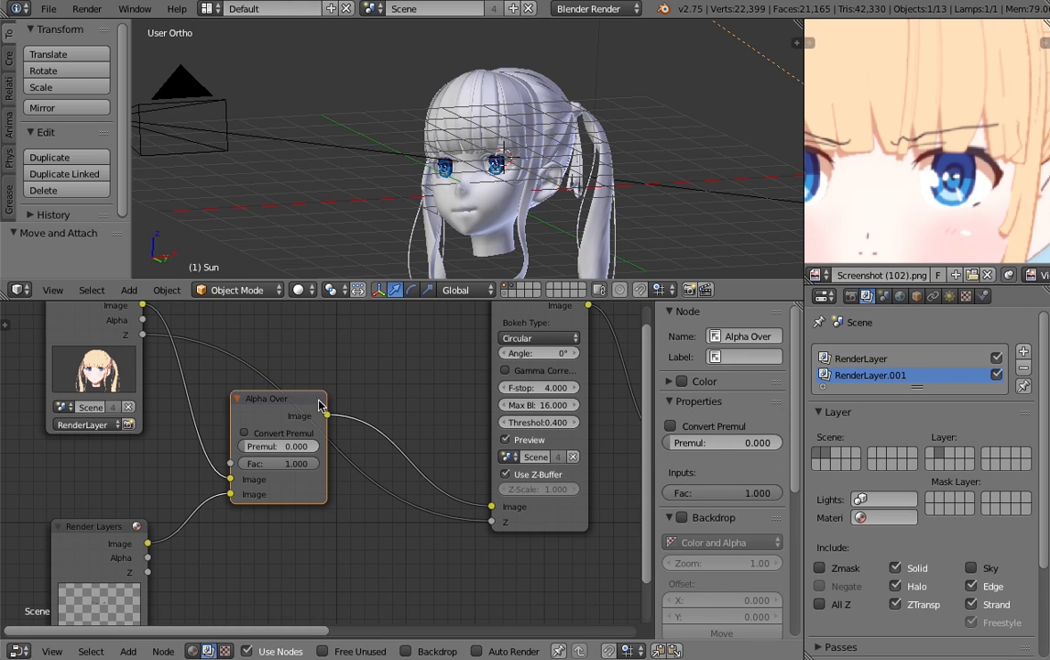
# - Examine the compositing chain from the Render Layers and Alpha Over nodes through Defocus, Glare and Soften to Composite
pyautogui.scroll(-6, 513, 423)
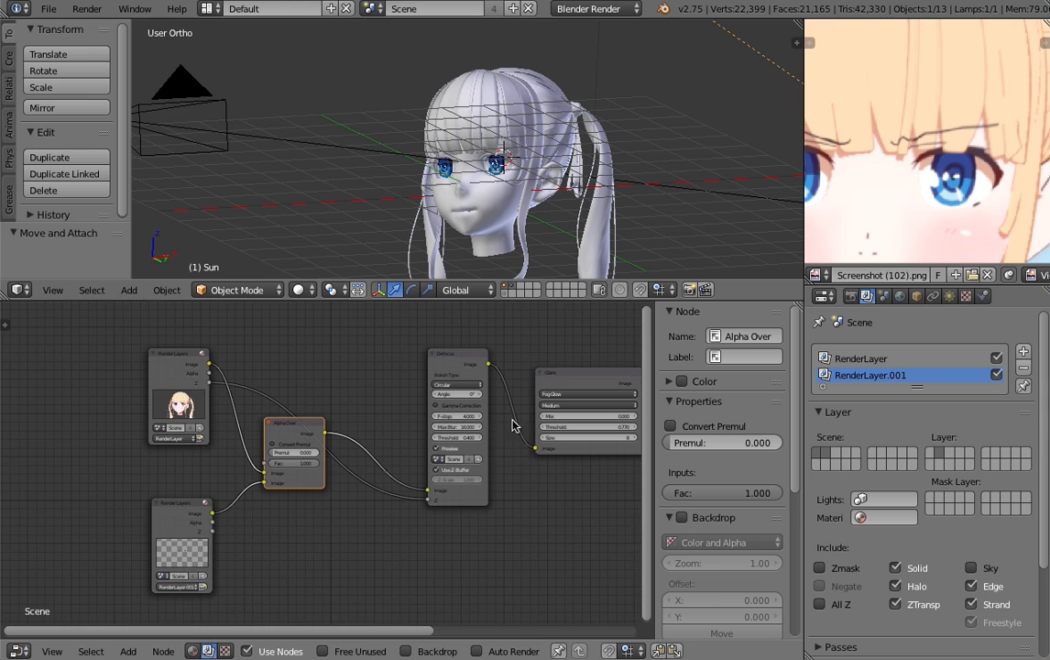
pyautogui.scroll(3, 495, 426)
pyautogui.moveTo(461, 434); pyautogui.dragTo(364, 491, button='middle')
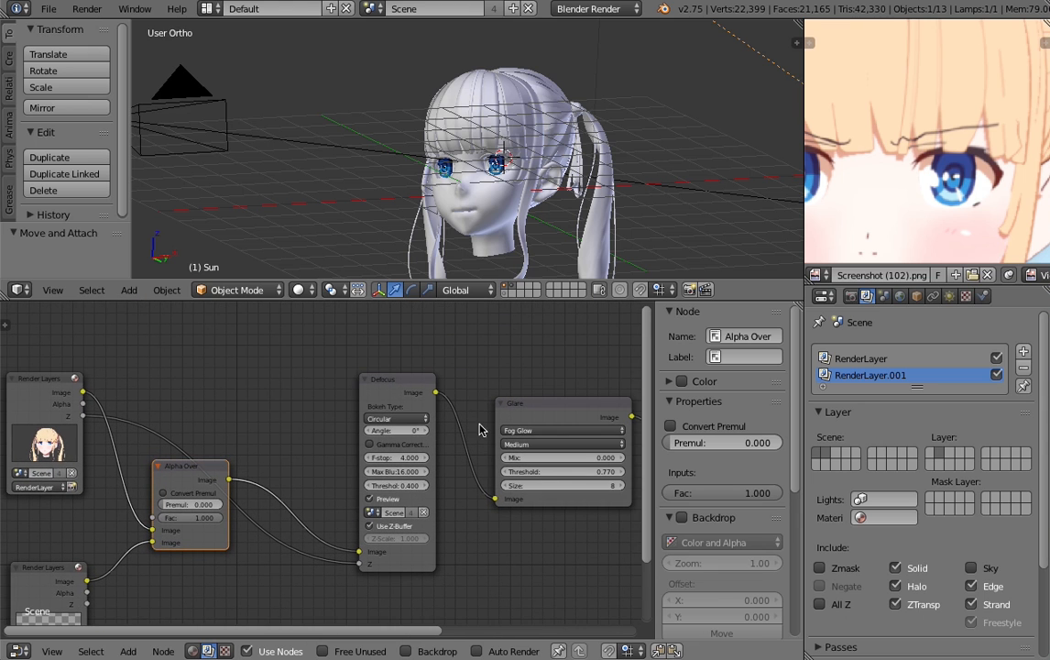
pyautogui.moveTo(479, 430); pyautogui.dragTo(246, 459, button='middle')
pyautogui.moveTo(589, 434); pyautogui.dragTo(427, 420, button='middle')
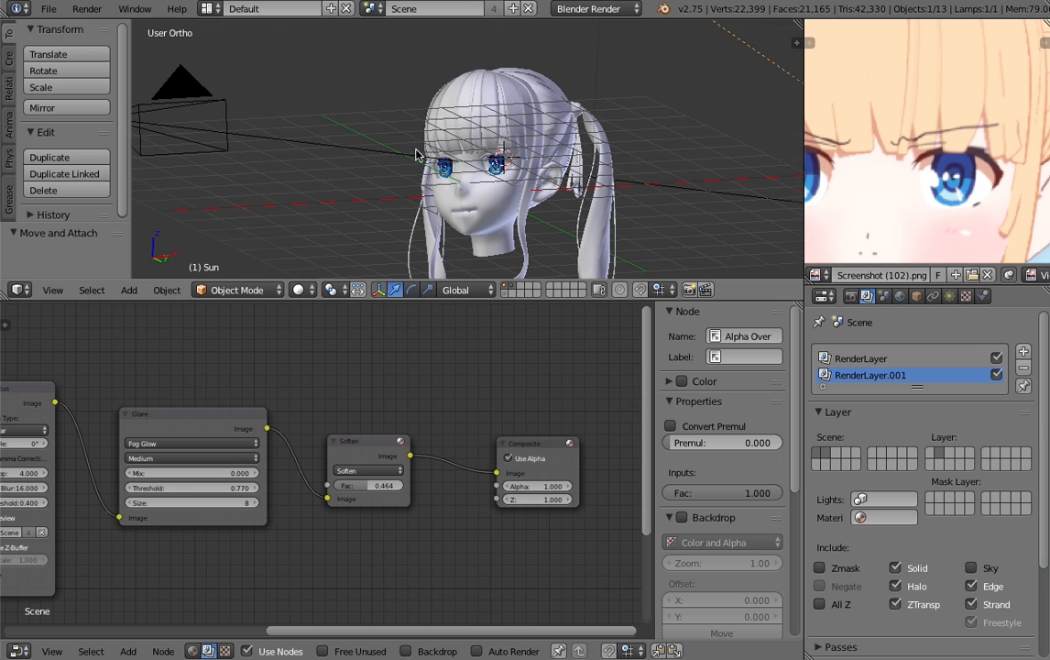
# - View the head through the camera, compare it with the reference screenshot, and unpin the reference image
pyautogui.press('KP_0')
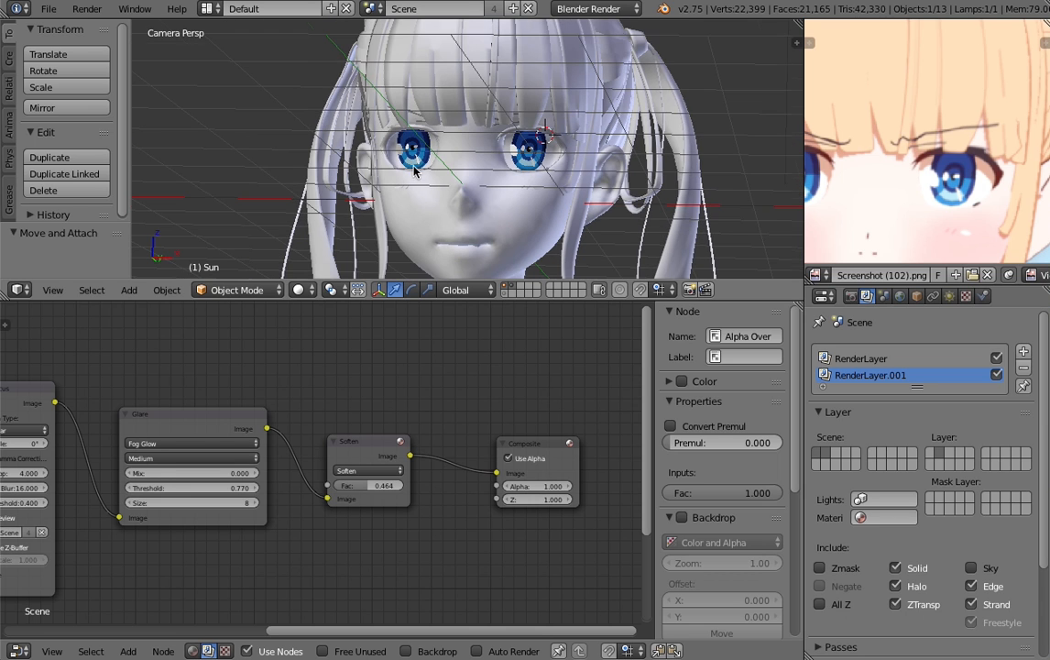
pyautogui.scroll(-2, 421, 170)
pyautogui.scroll(-3, 879, 156)
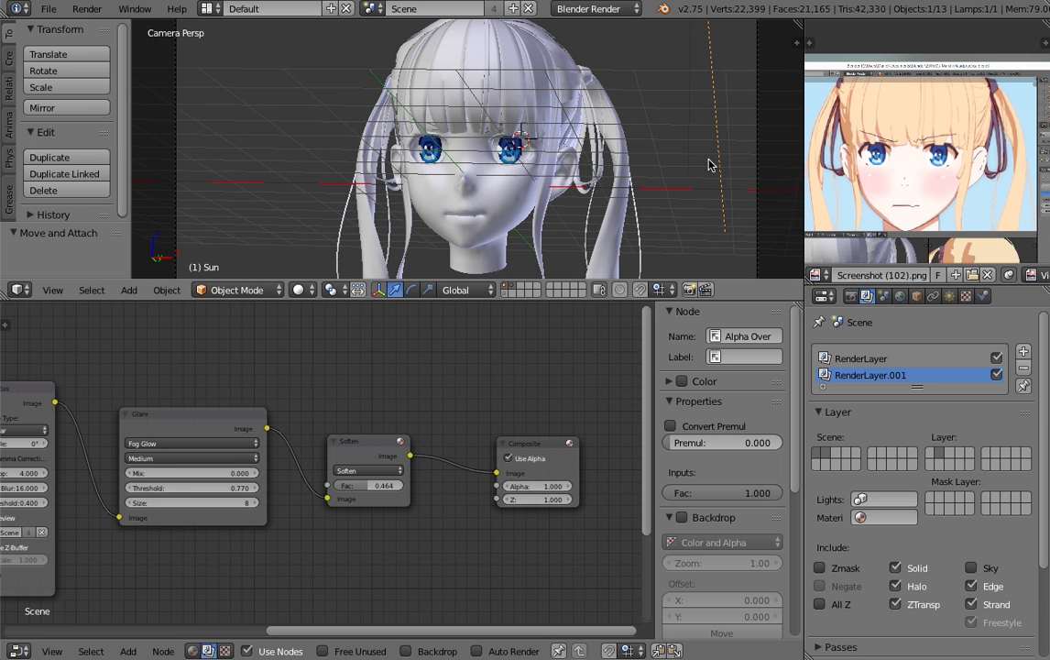
pyautogui.scroll(3, 957, 139)
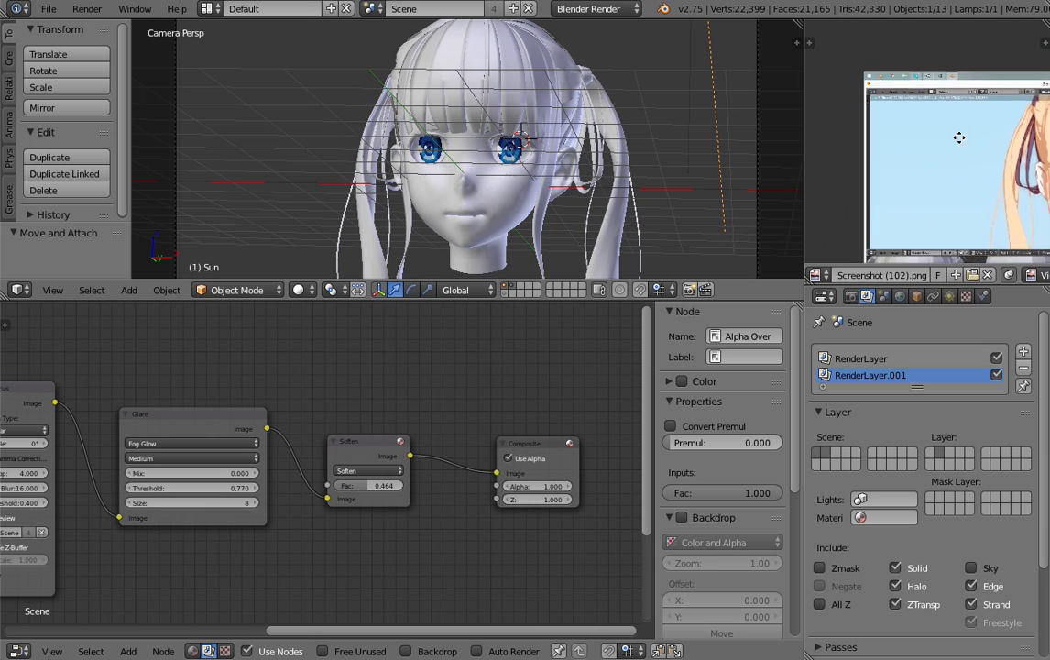
pyautogui.scroll(3, 423, 156)
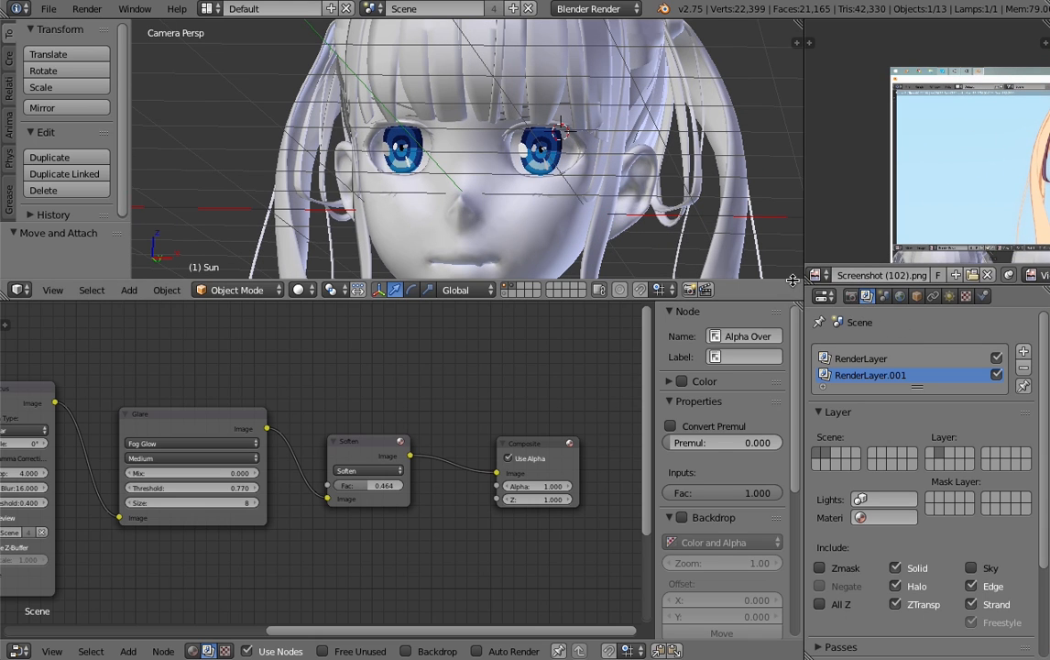
pyautogui.click(827, 276)
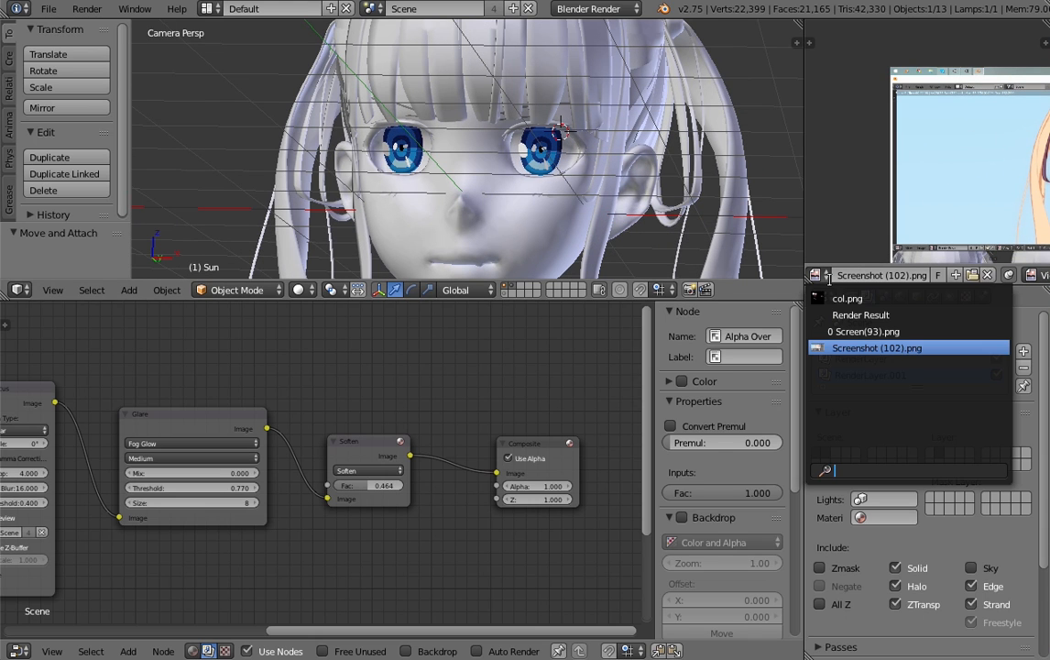
pyautogui.click(1008, 274)
pyautogui.click(1008, 274)
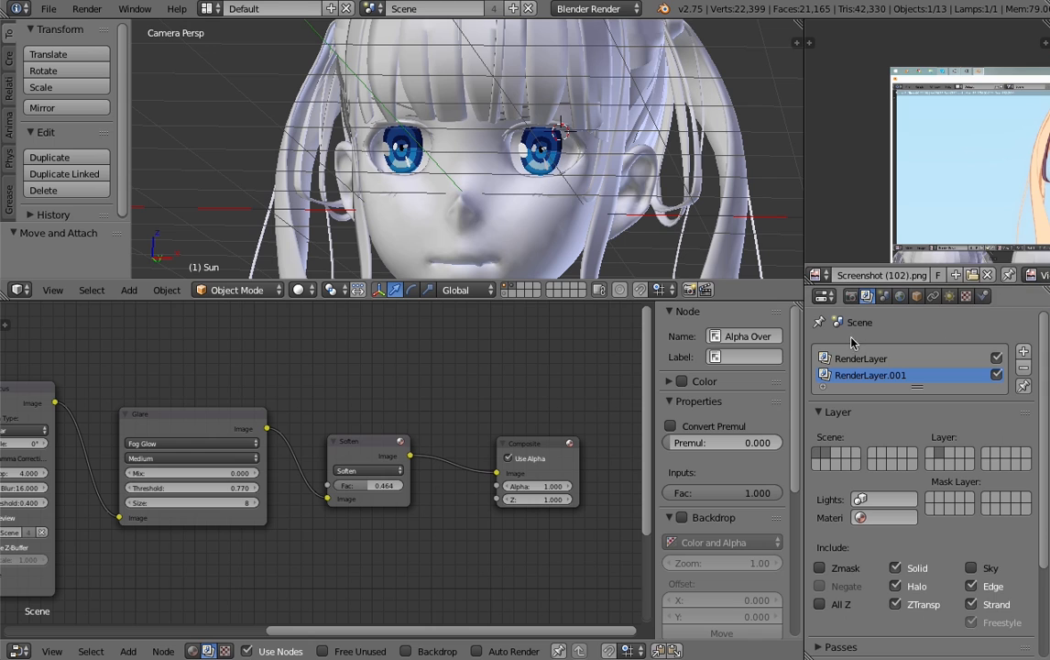
# - Enable Freestyle for the scene's render and return to the settings of RenderLayer.001
pyautogui.click(851, 297)
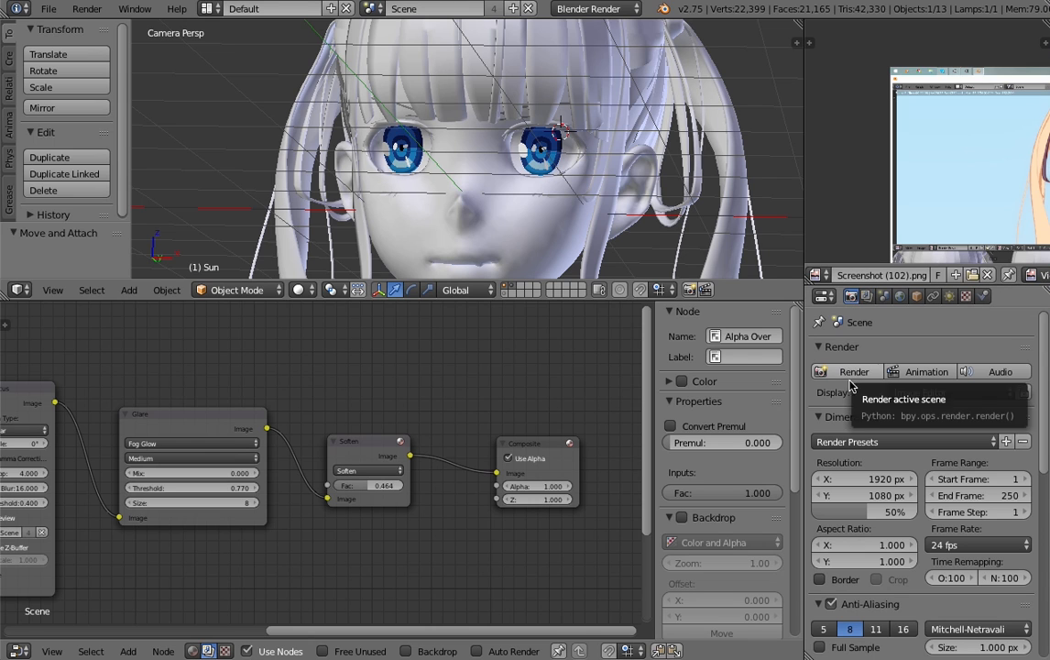
pyautogui.scroll(-6, 859, 403)
pyautogui.scroll(-5, 858, 428)
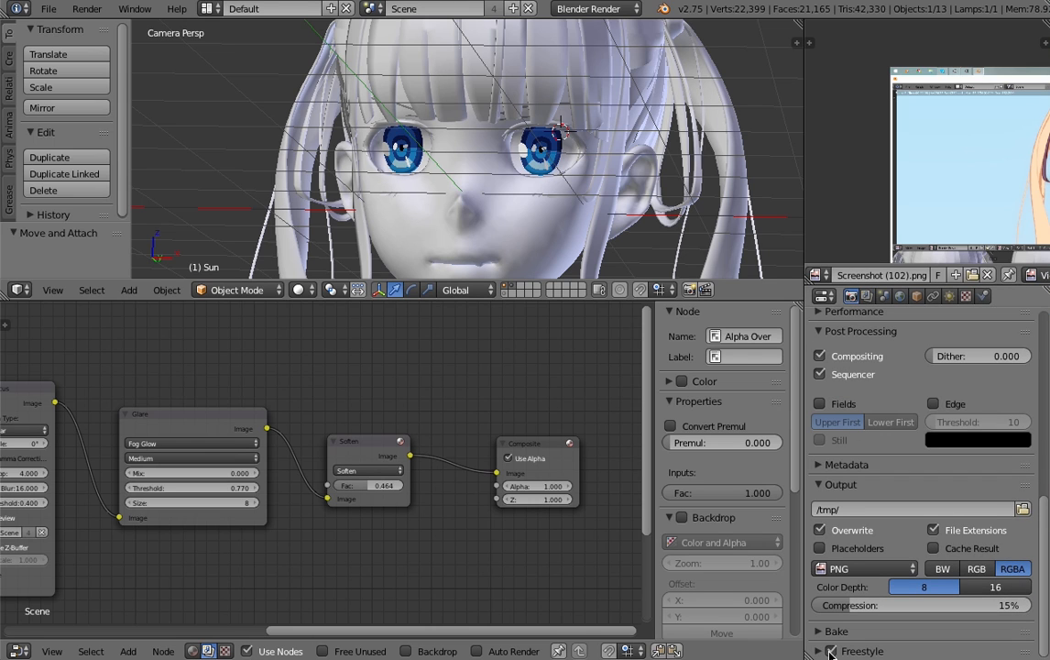
pyautogui.click(868, 295)
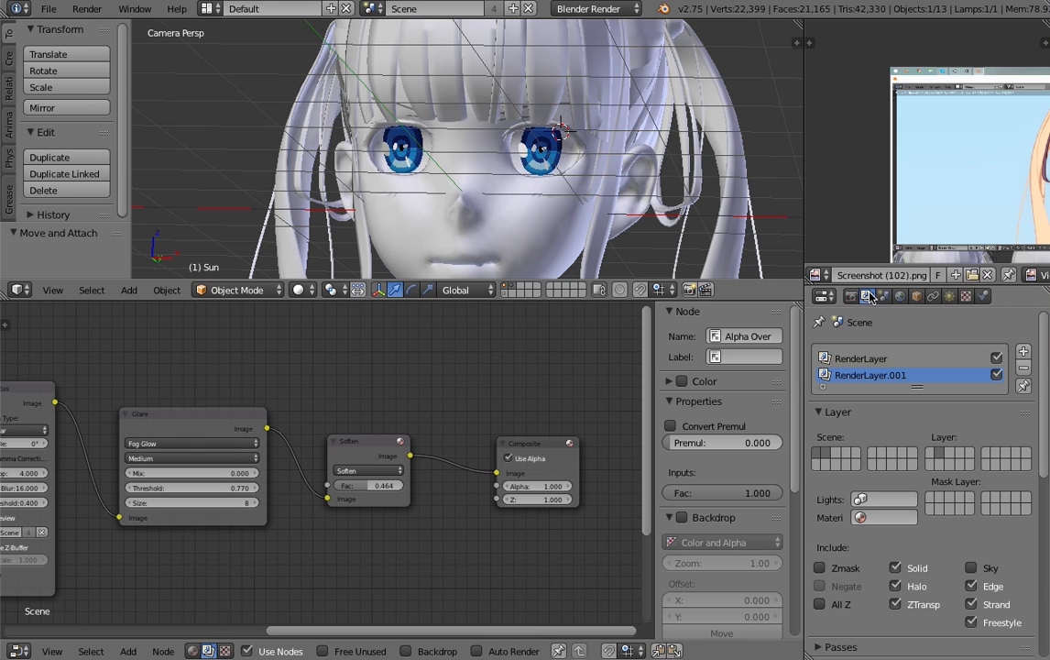
# - Add a Freestyle line set to RenderLayer.001 and include Edge Mark among its edge types
pyautogui.scroll(-4, 894, 494)
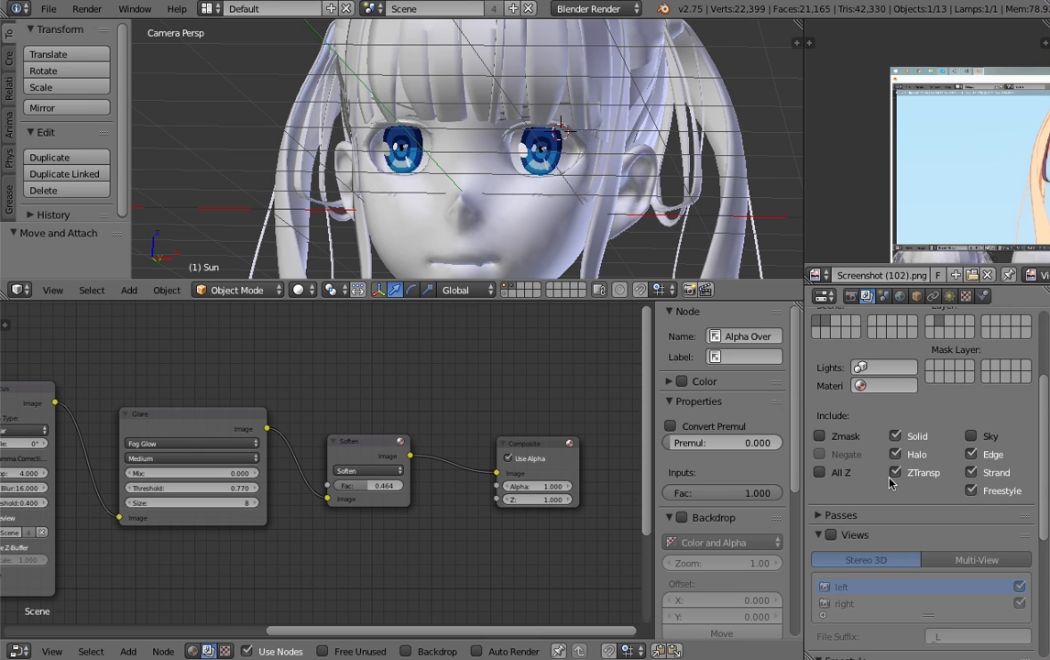
pyautogui.scroll(-7, 880, 521)
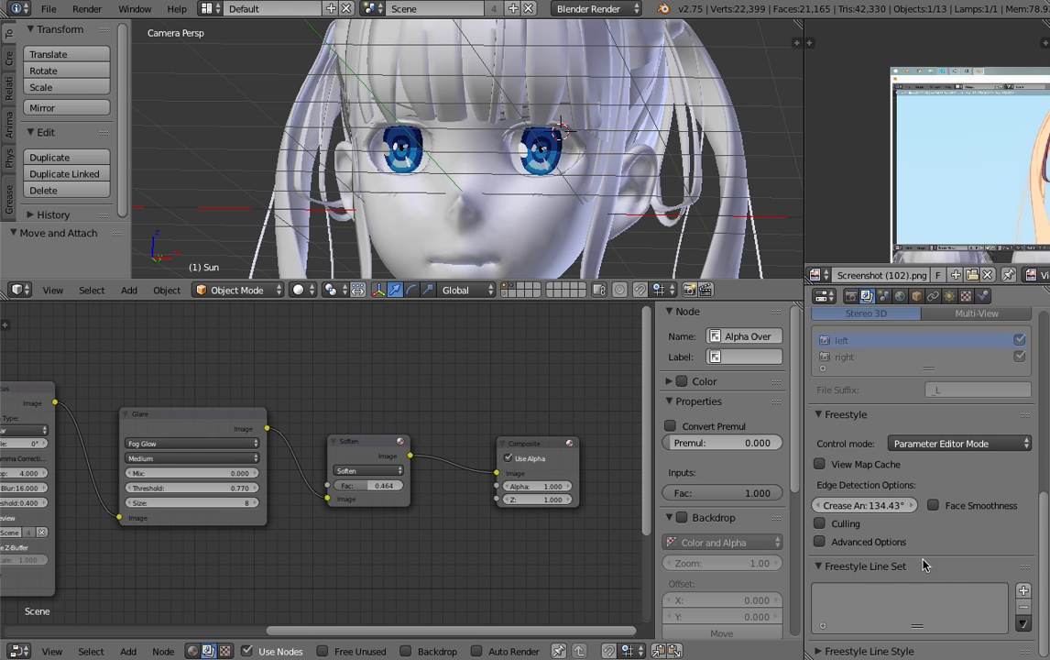
pyautogui.click(1023, 592)
pyautogui.scroll(-7, 945, 511)
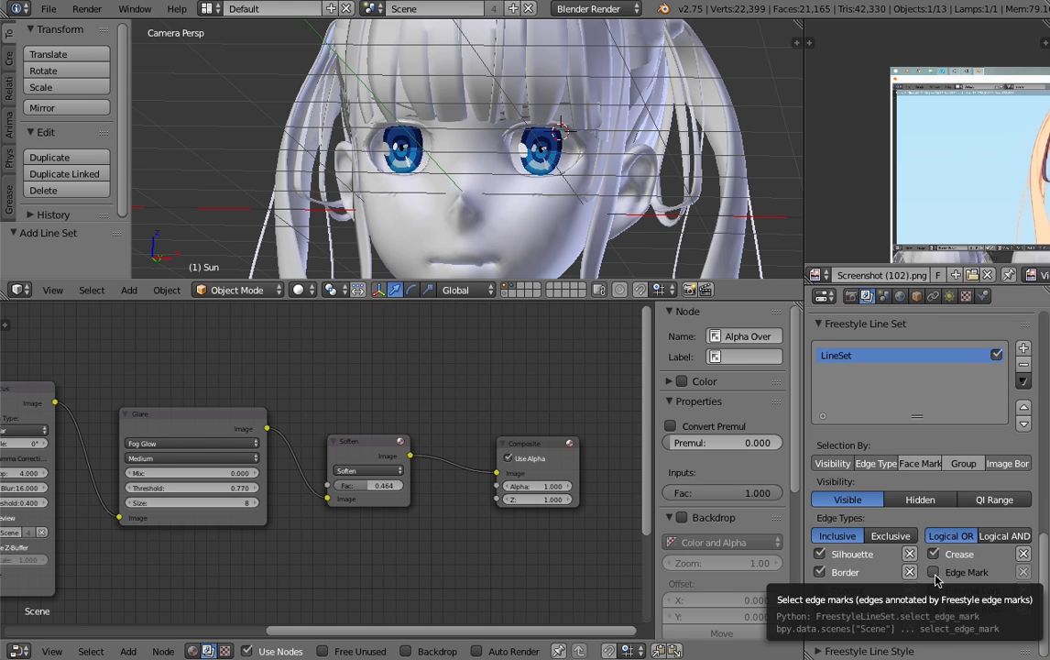
pyautogui.click(935, 576)
# - Edit the face mesh in edge selection mode and select the green-marked edges on both sides under the nose
pyautogui.scroll(5, 483, 258)
pyautogui.rightClick(484, 253)
pyautogui.press('Tab')
pyautogui.moveTo(493, 262)
pyautogui.keyDown('shift'); pyautogui.mouseDown(button='middle')
pyautogui.moveTo(493, 92)
pyautogui.moveTo(522, 270)
pyautogui.mouseUp(button='middle'); pyautogui.keyUp('shift')
pyautogui.scroll(10, 493, 92)
pyautogui.keyDown('shift'); pyautogui.moveTo(496, 46); pyautogui.dragTo(514, 223, button='middle'); pyautogui.keyUp('shift')
pyautogui.scroll(5, 511, 195)
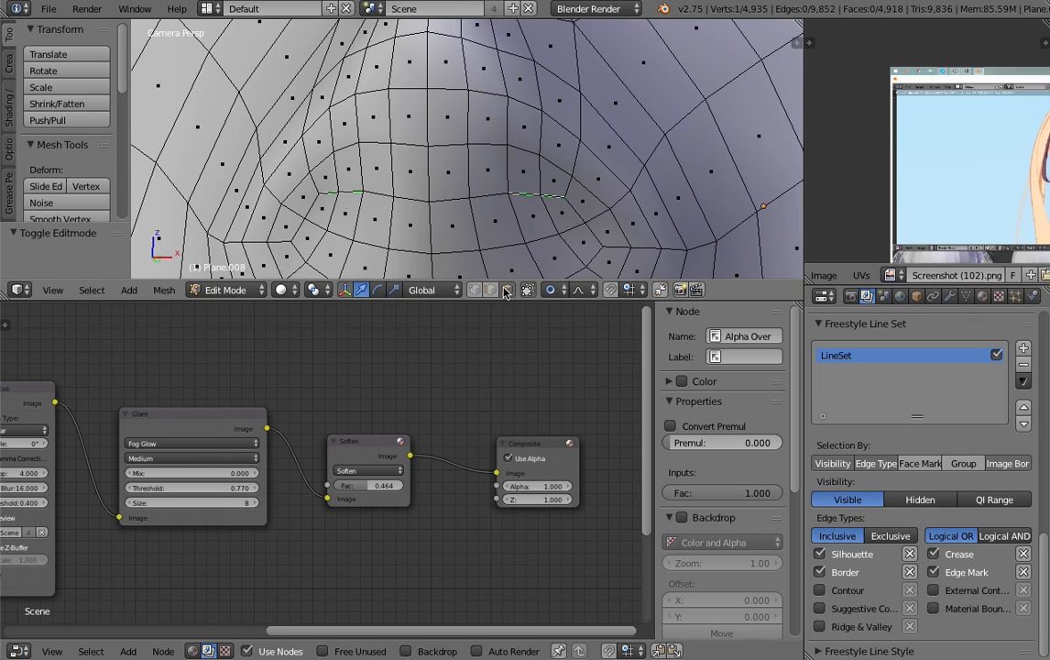
pyautogui.click(491, 290)
pyautogui.rightClick(520, 194)
pyautogui.keyDown('shift'); pyautogui.rightClick(550, 195); pyautogui.keyUp('shift')
pyautogui.keyDown('shift'); pyautogui.rightClick(344, 191); pyautogui.keyUp('shift')
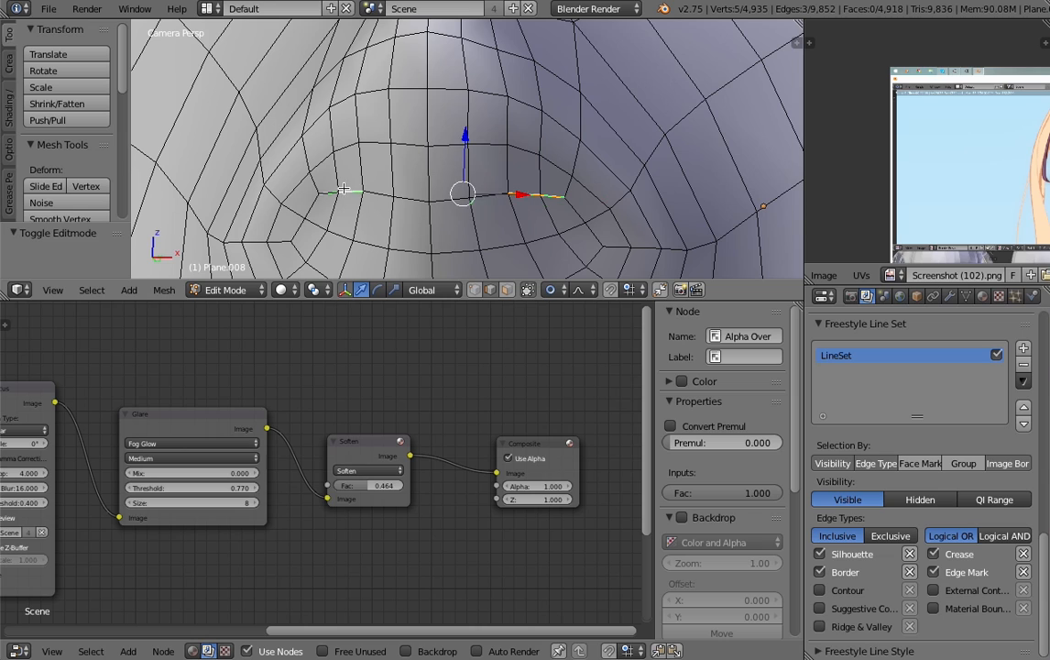
pyautogui.keyDown('shift'); pyautogui.rightClick(331, 192); pyautogui.keyUp('shift')
pyautogui.scroll(-4, 471, 199)
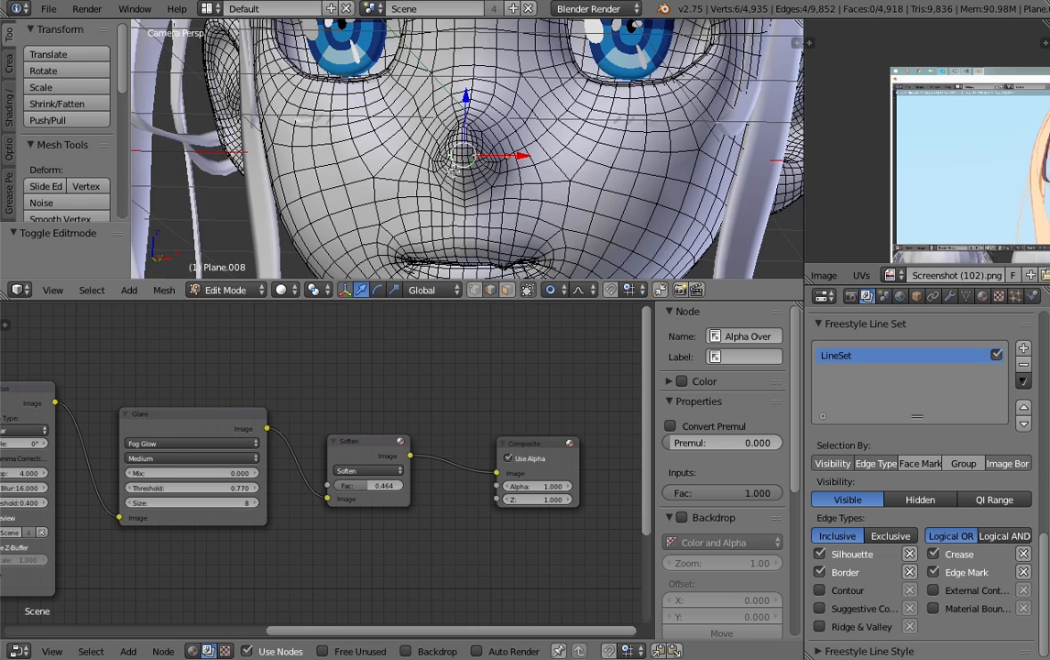
# - Check the face in the reference screenshot and bring up the Mark Freestyle Edge command for the selected nose edges
pyautogui.scroll(4, 471, 199)
pyautogui.scroll(10, 878, 138)
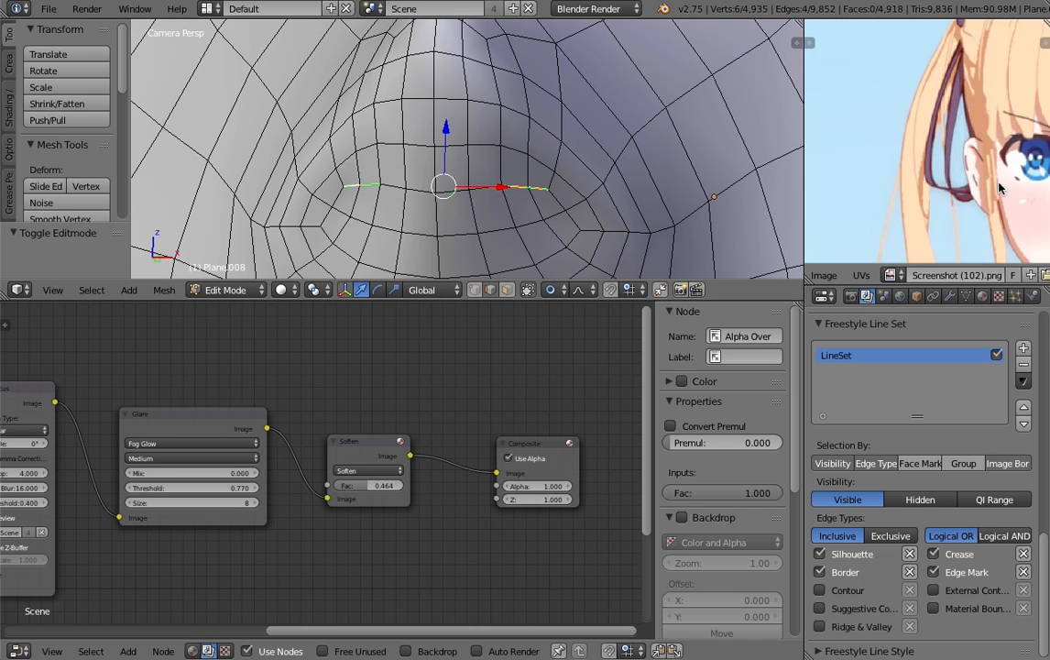
pyautogui.scroll(-10, 930, 183)
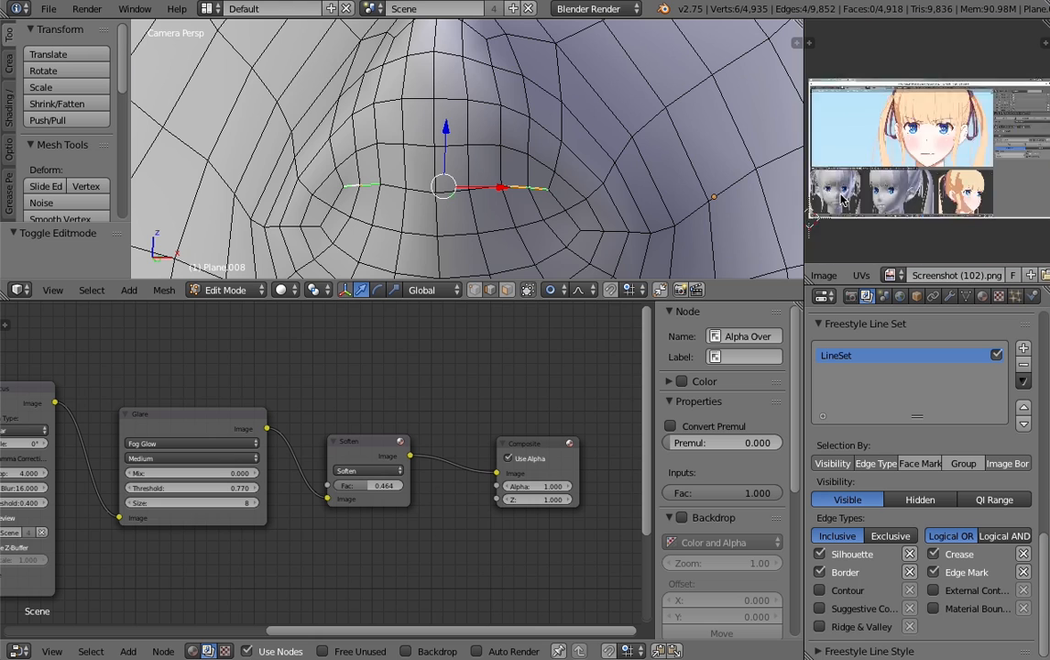
pyautogui.scroll(2, 930, 183)
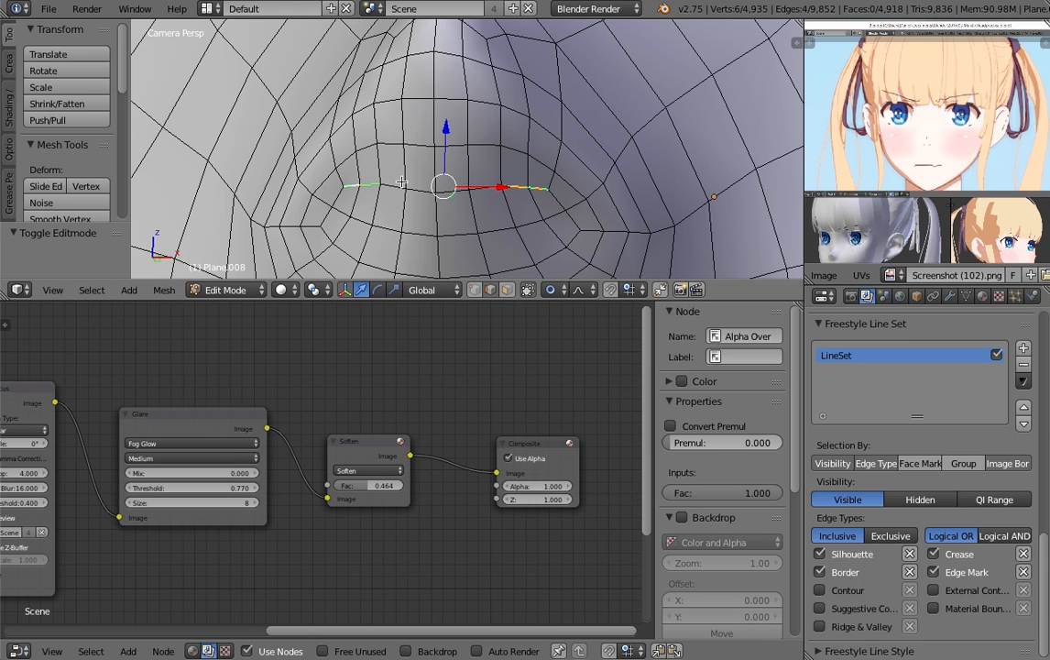
pyautogui.hotkey('ctrl', 'e')
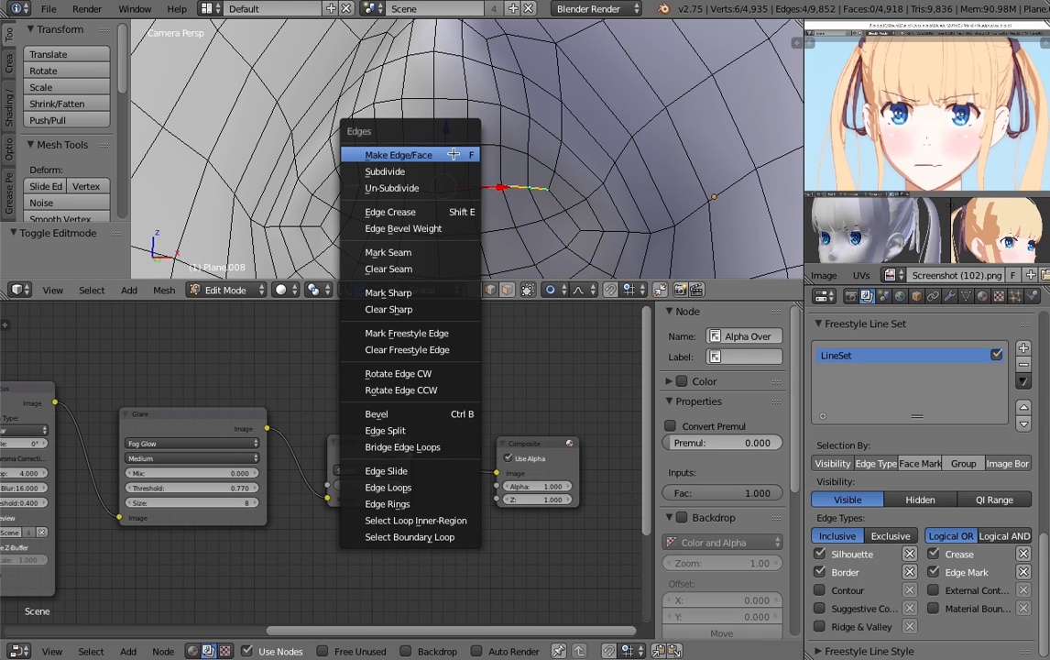
pyautogui.click(403, 333)
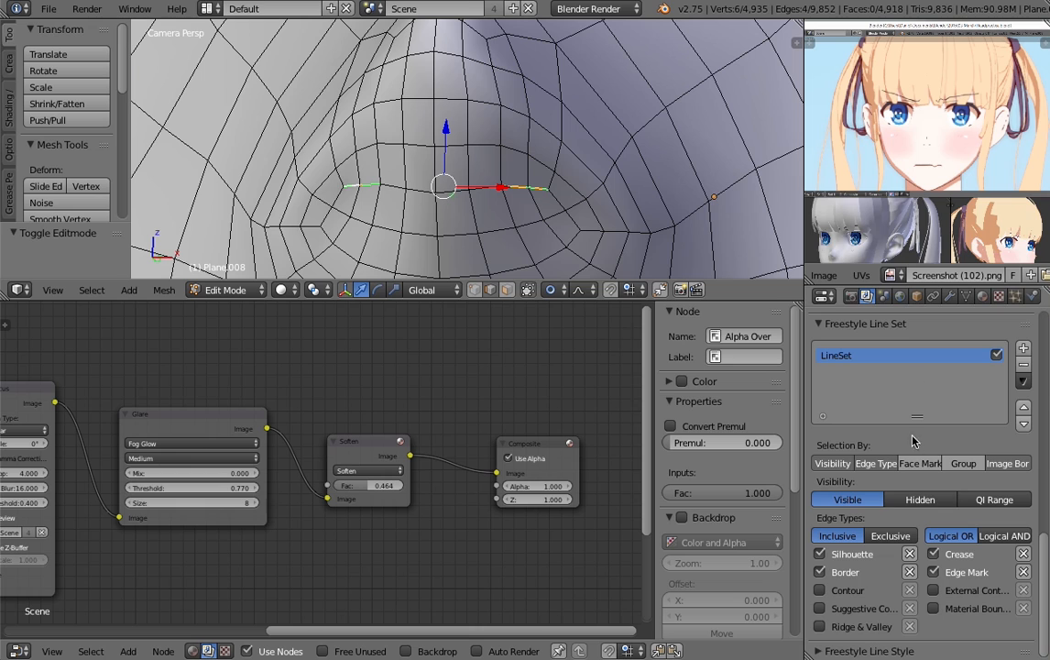
# - Display the colour palette image col.png in place of the reference screenshot
pyautogui.click(890, 275)
pyautogui.click(738, 295)
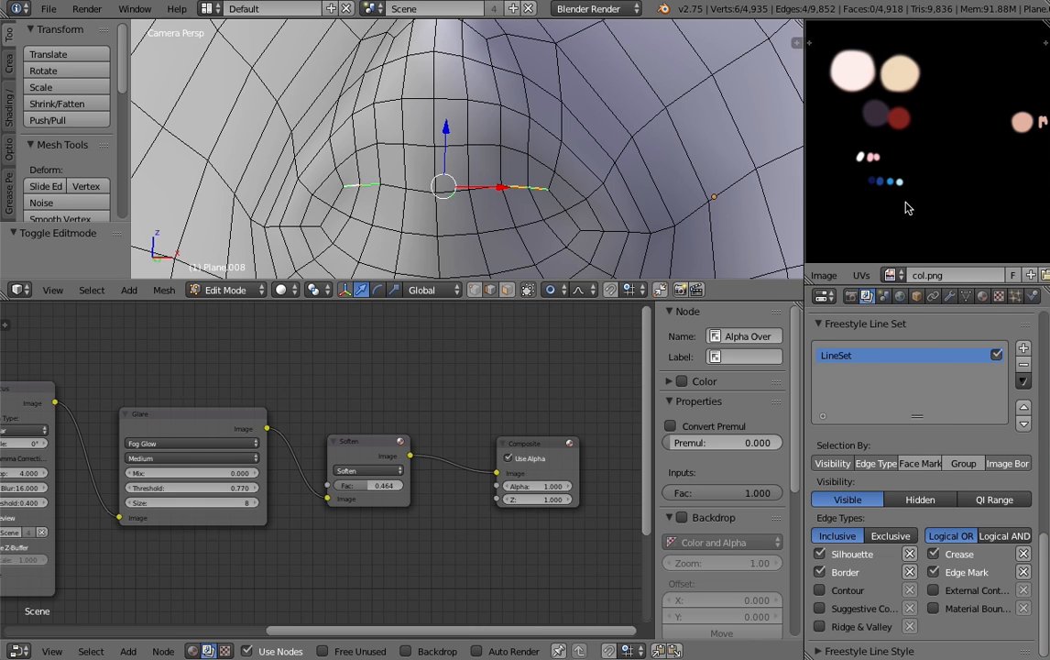
pyautogui.scroll(-2, 975, 178)
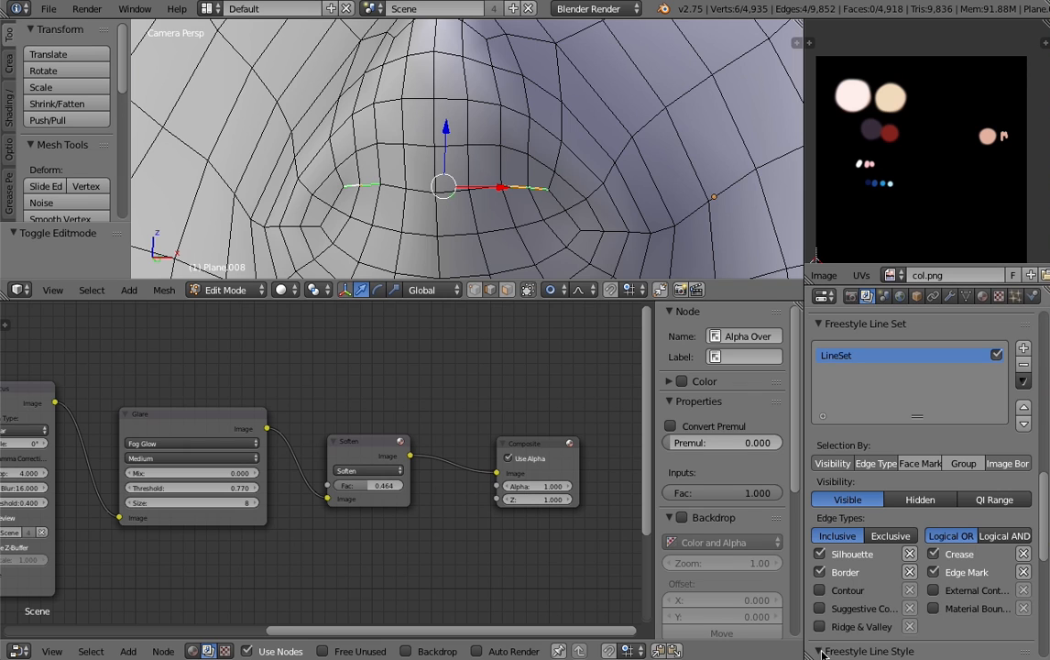
# - Set the base color of LineStyle.001 to the dark red sampled from the palette image
pyautogui.scroll(-5, 883, 598)
pyautogui.click(918, 533)
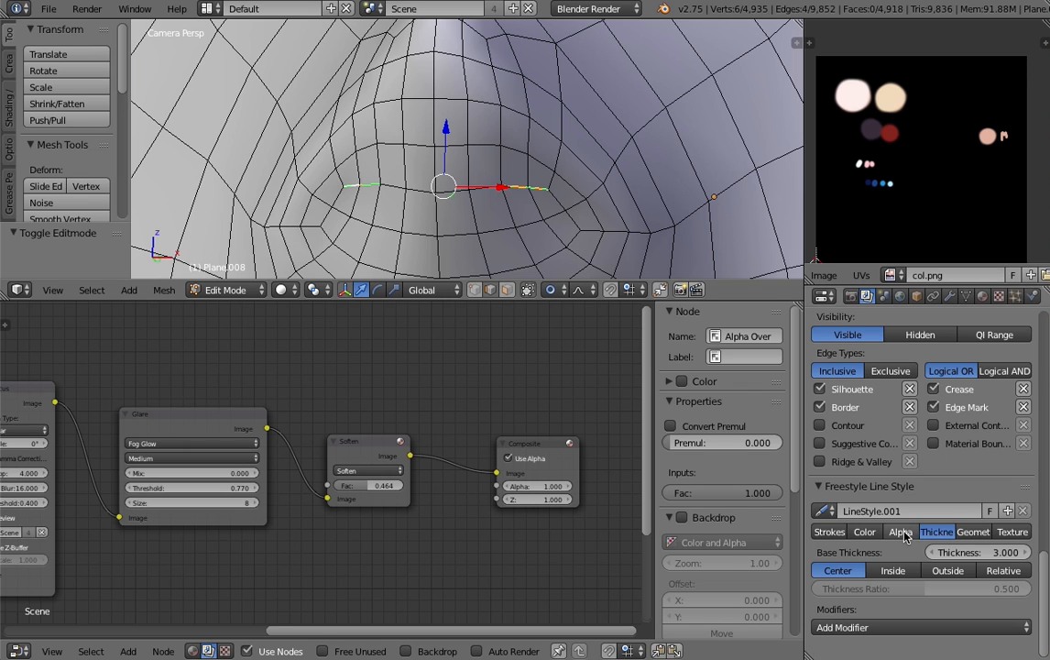
pyautogui.click(865, 533)
pyautogui.click(980, 553)
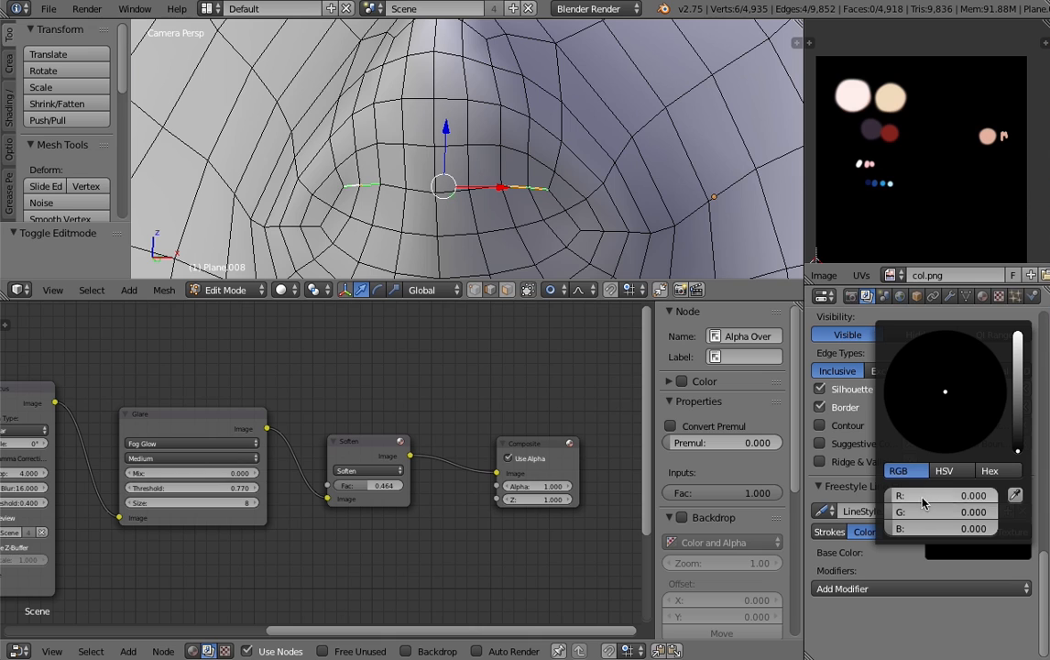
pyautogui.moveTo(922, 498); pyautogui.dragTo(938, 497)
pyautogui.moveTo(921, 443); pyautogui.dragTo(929, 434)
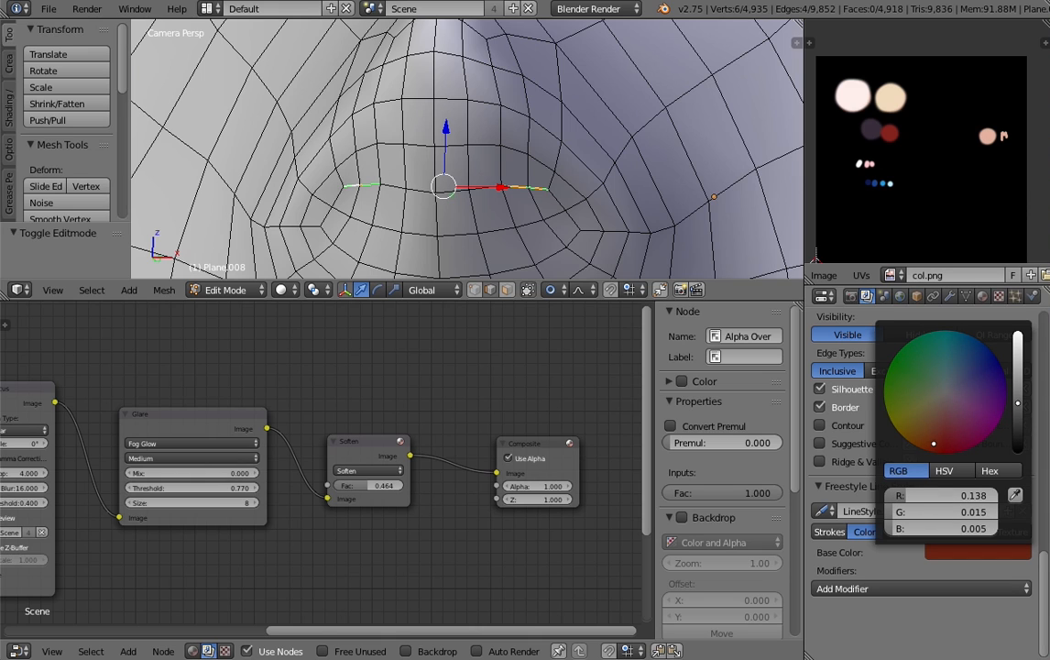
pyautogui.scroll(-1, 950, 412)
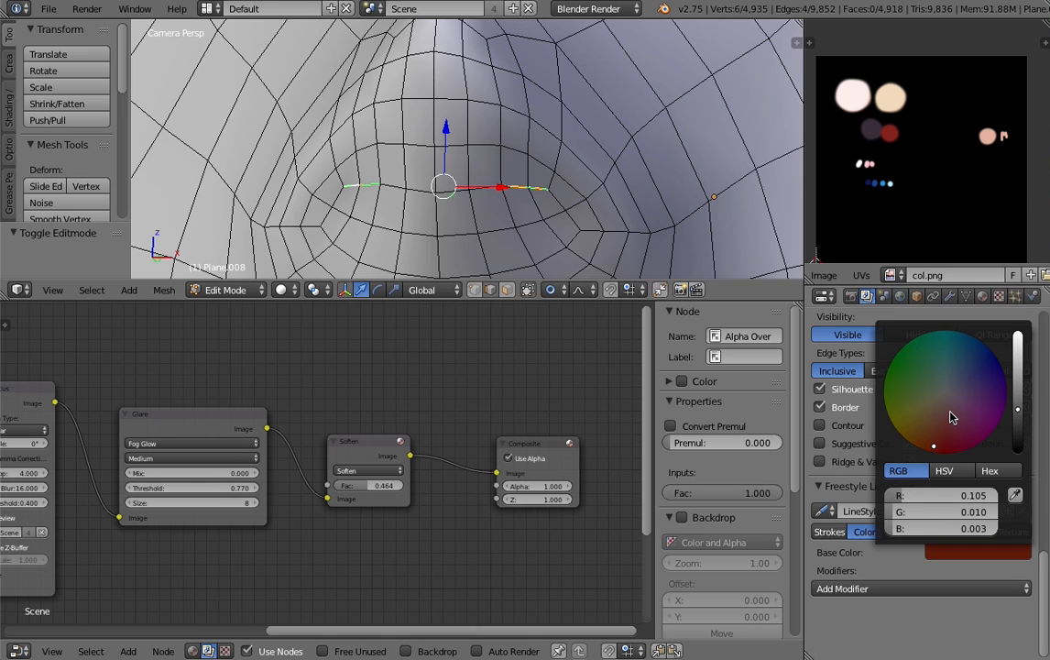
pyautogui.click(1015, 496)
pyautogui.click(895, 132)
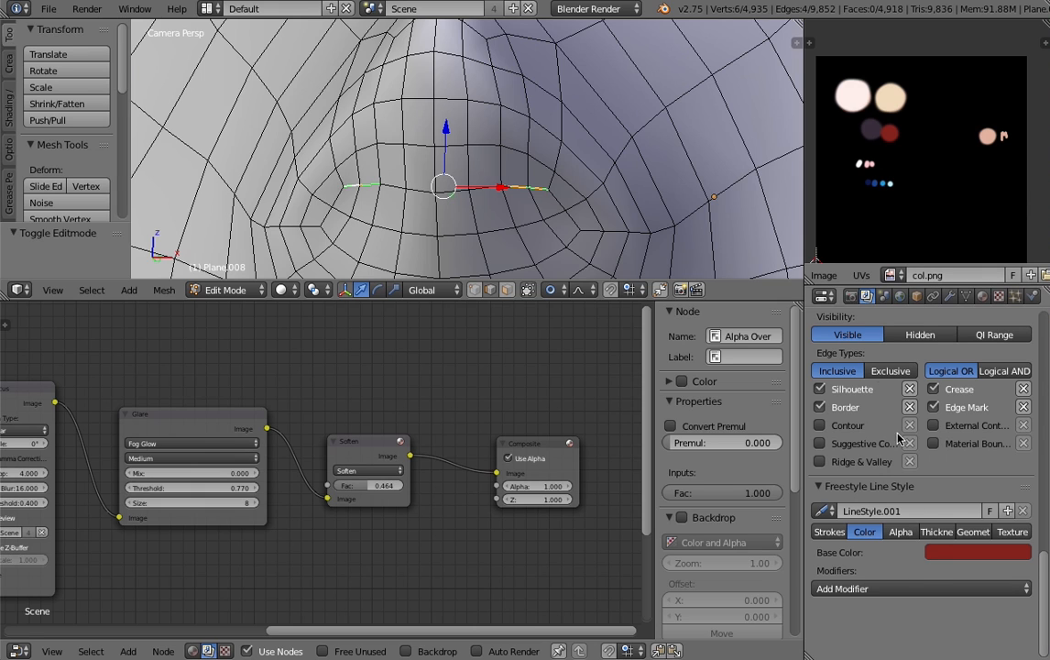
# - Check the scene's Freestyle render settings and render the image with the recoloured lines
pyautogui.click(851, 296)
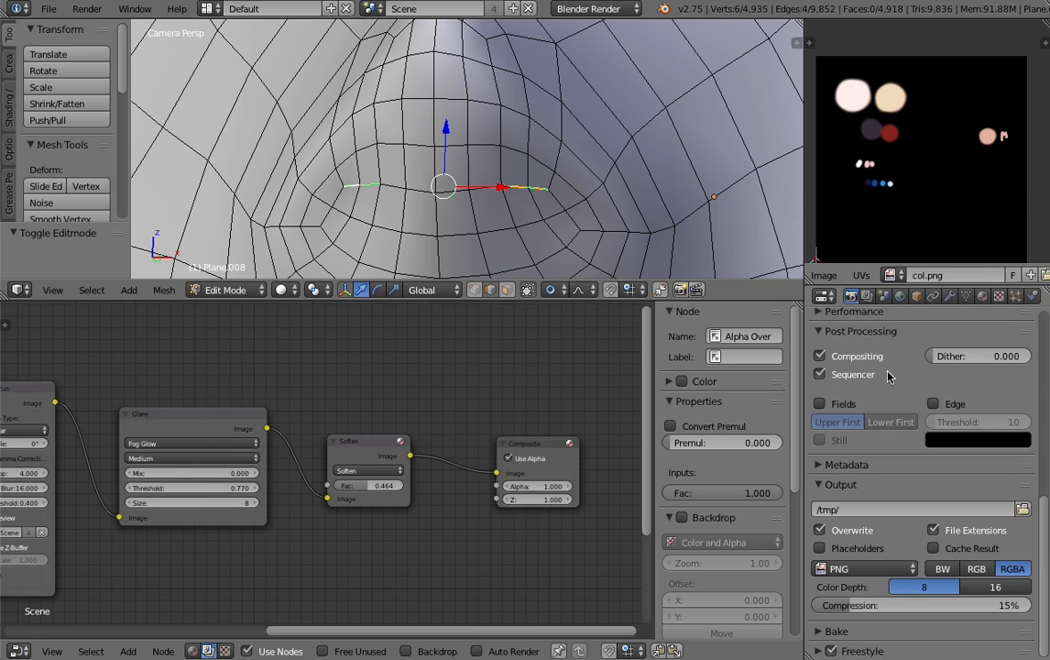
pyautogui.click(830, 649)
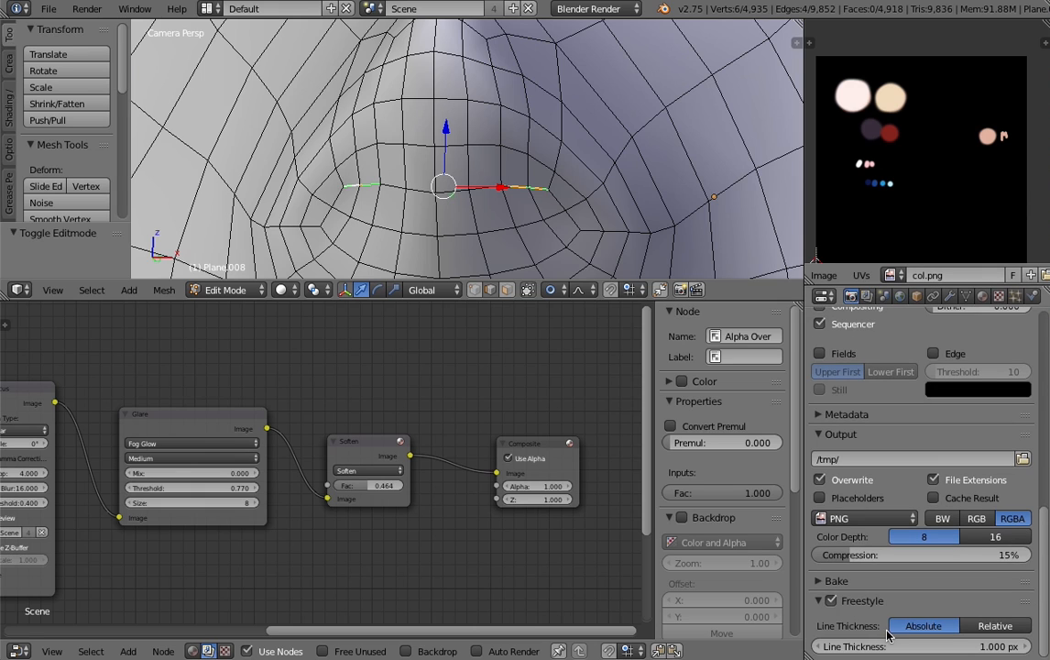
pyautogui.click(867, 296)
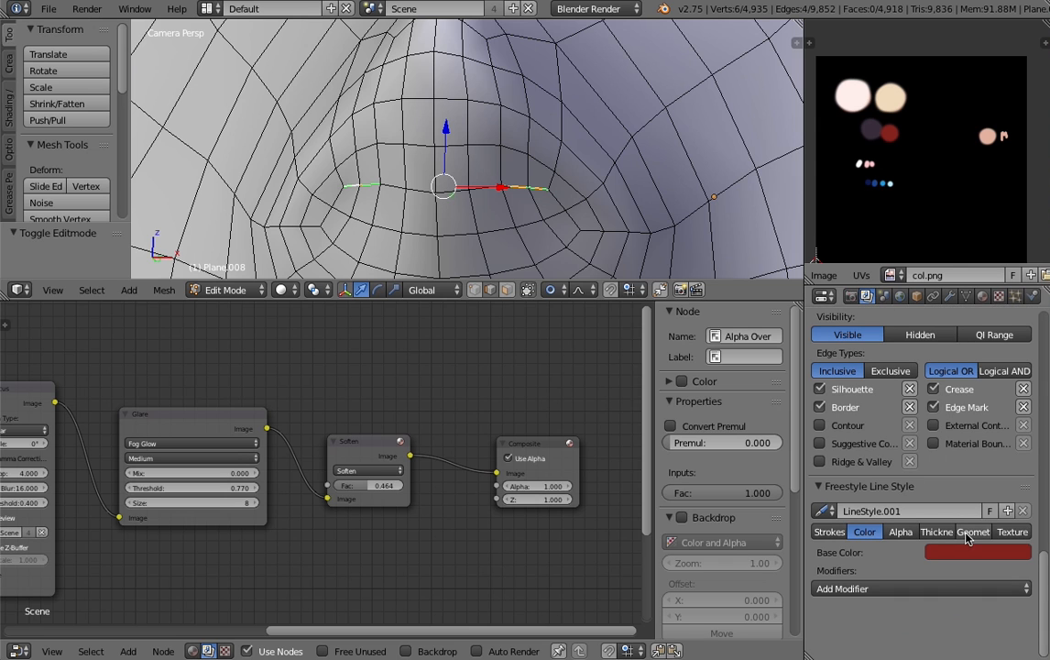
pyautogui.click(851, 296)
pyautogui.scroll(10, 867, 392)
pyautogui.press('F12')
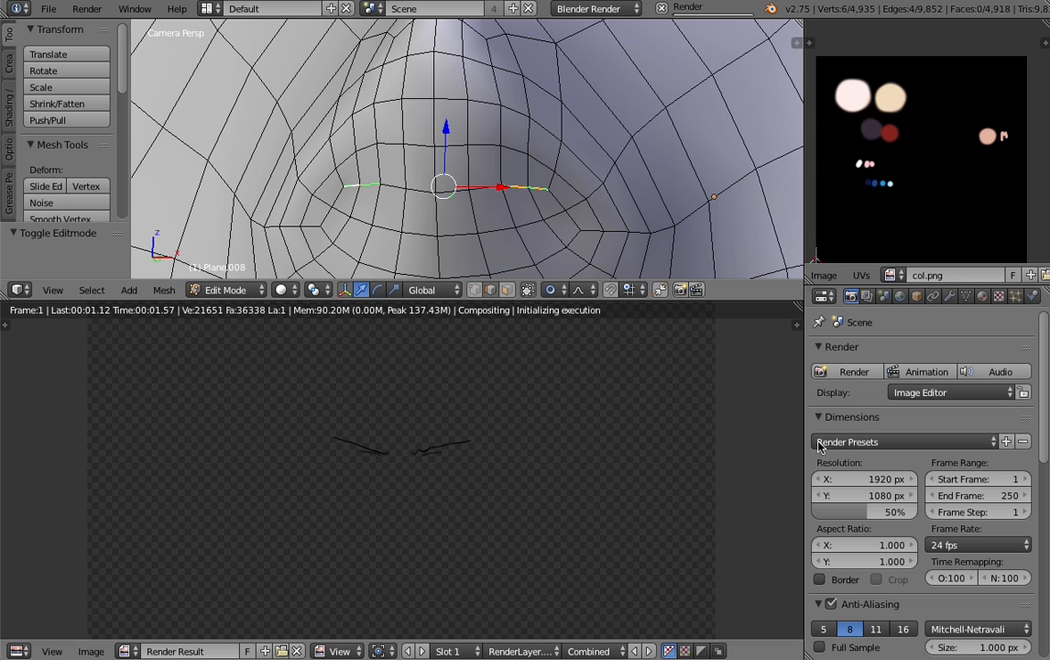
# - Examine the line colours around the eyebrows, eyes, nose and hair in the rendered image
pyautogui.scroll(-1, 870, 438)
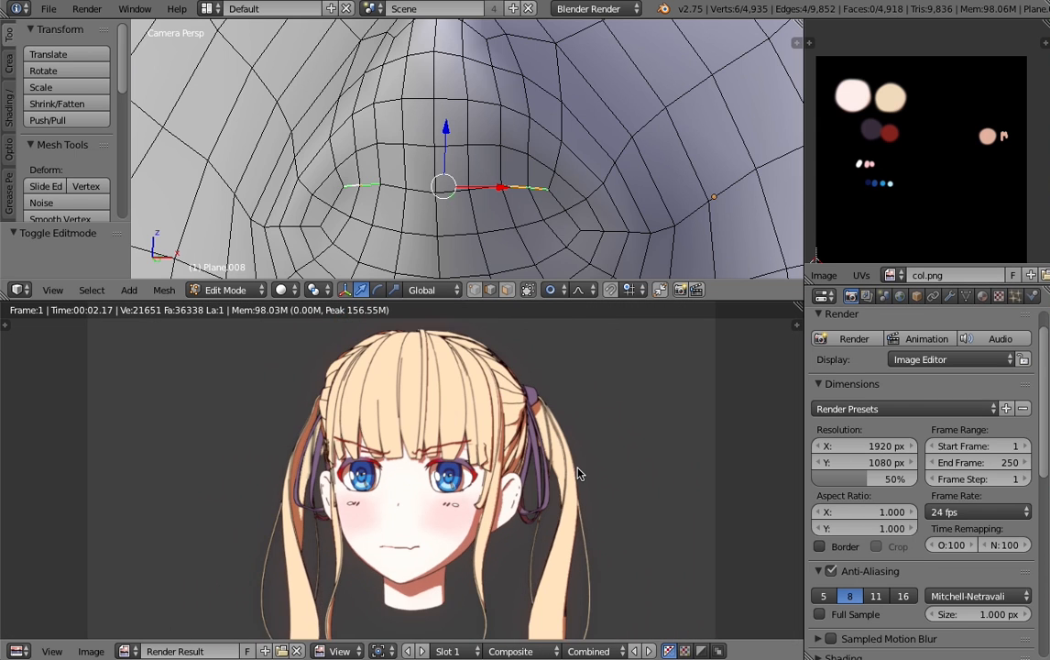
pyautogui.scroll(3, 577, 469)
pyautogui.scroll(-2, 580, 469)
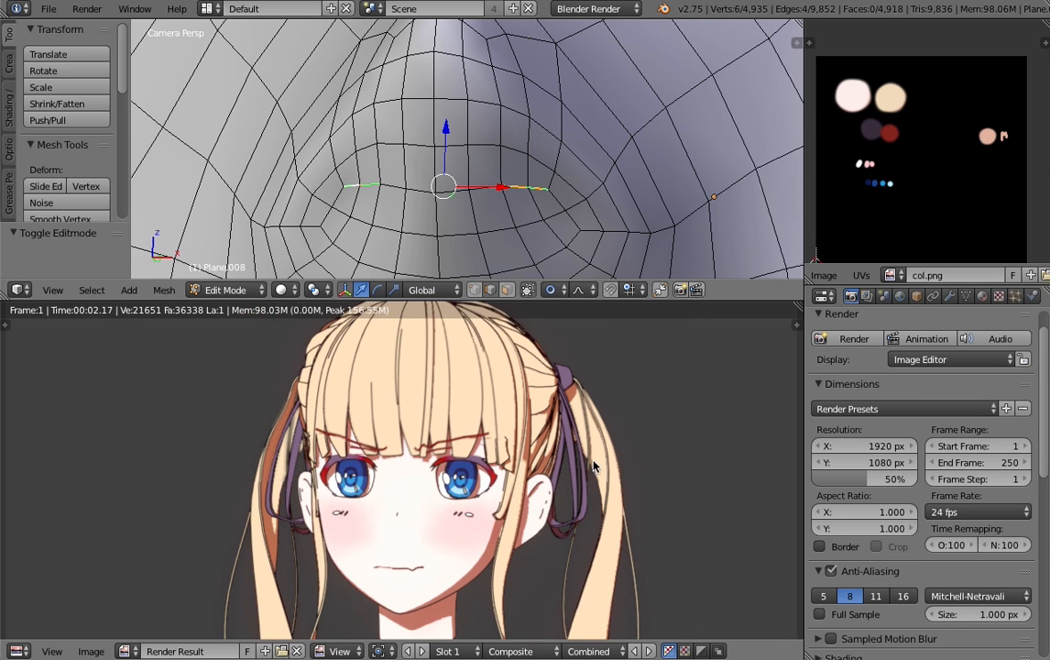
pyautogui.scroll(4, 591, 466)
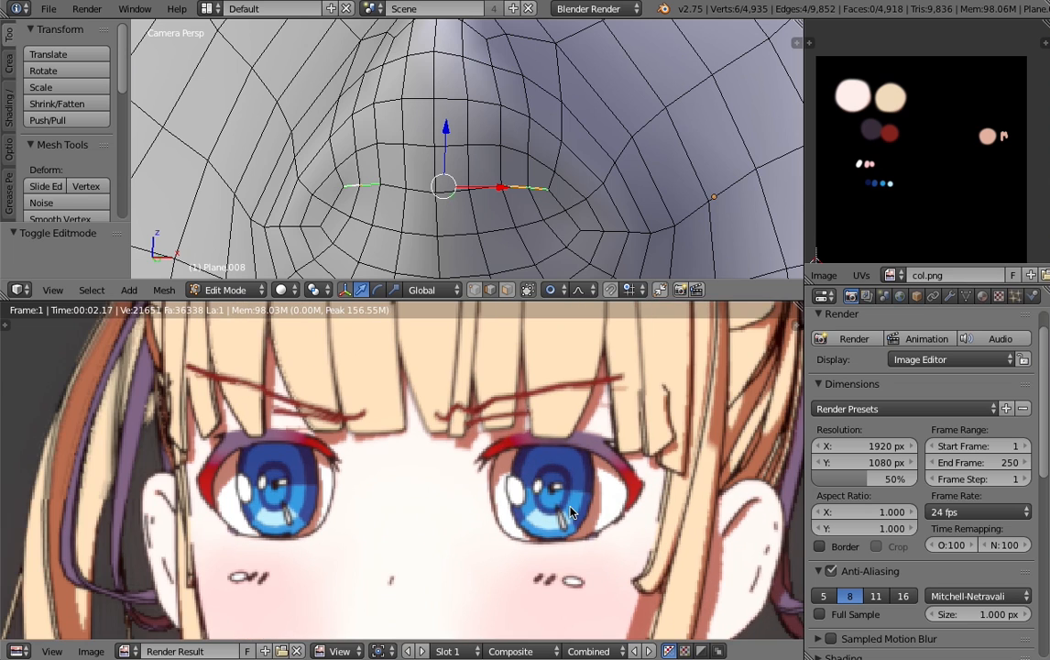
pyautogui.scroll(-3, 533, 449)
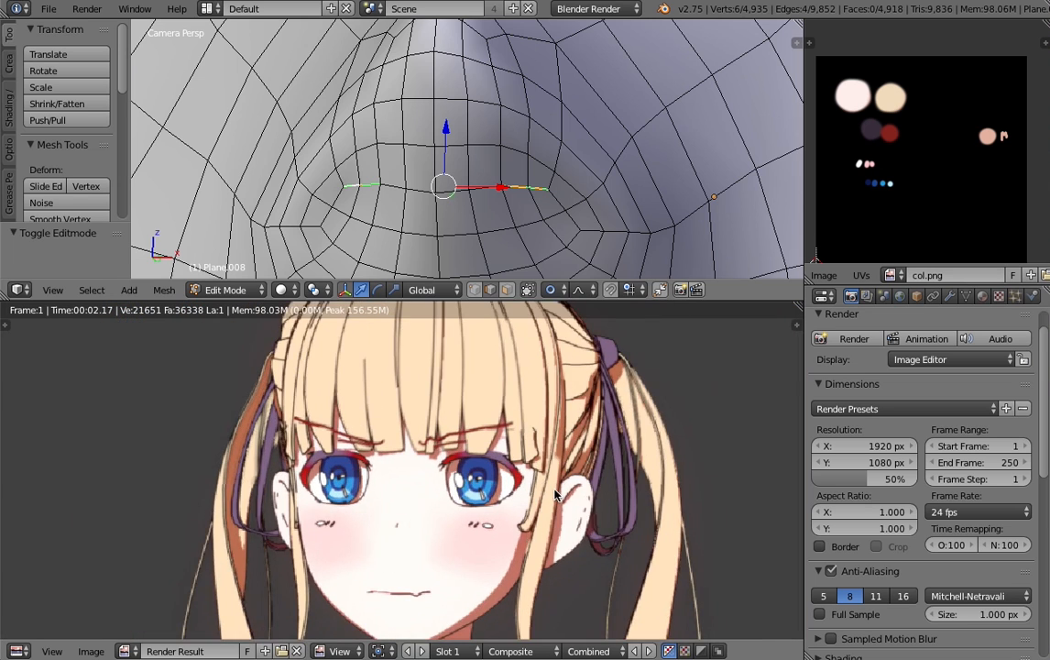
pyautogui.scroll(1, 555, 495)
pyautogui.scroll(-3, 612, 473)
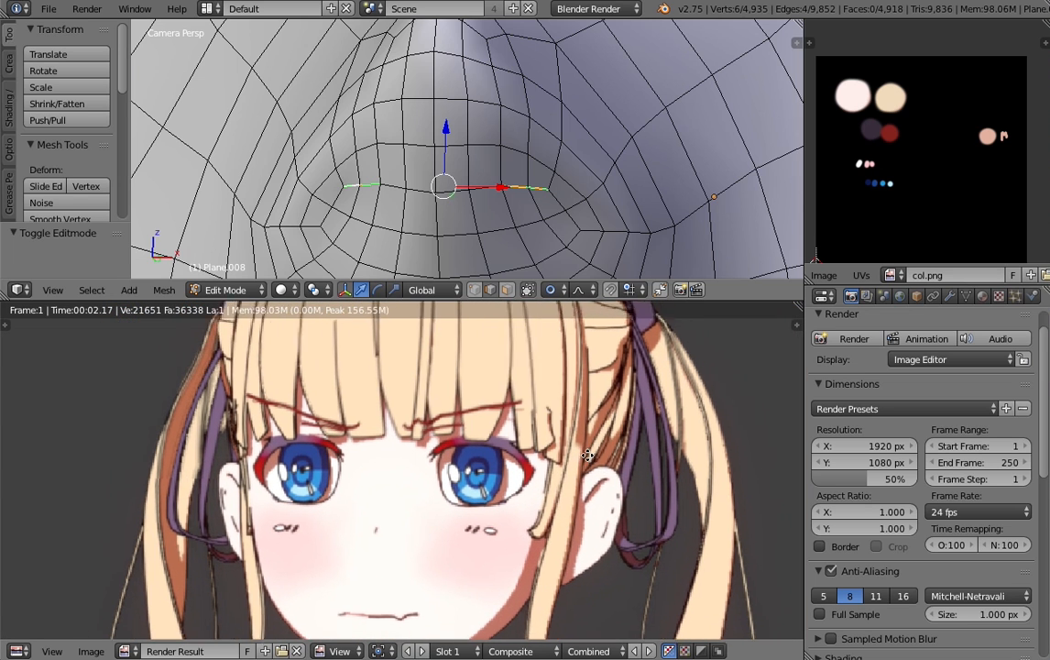
pyautogui.scroll(1, 545, 434)
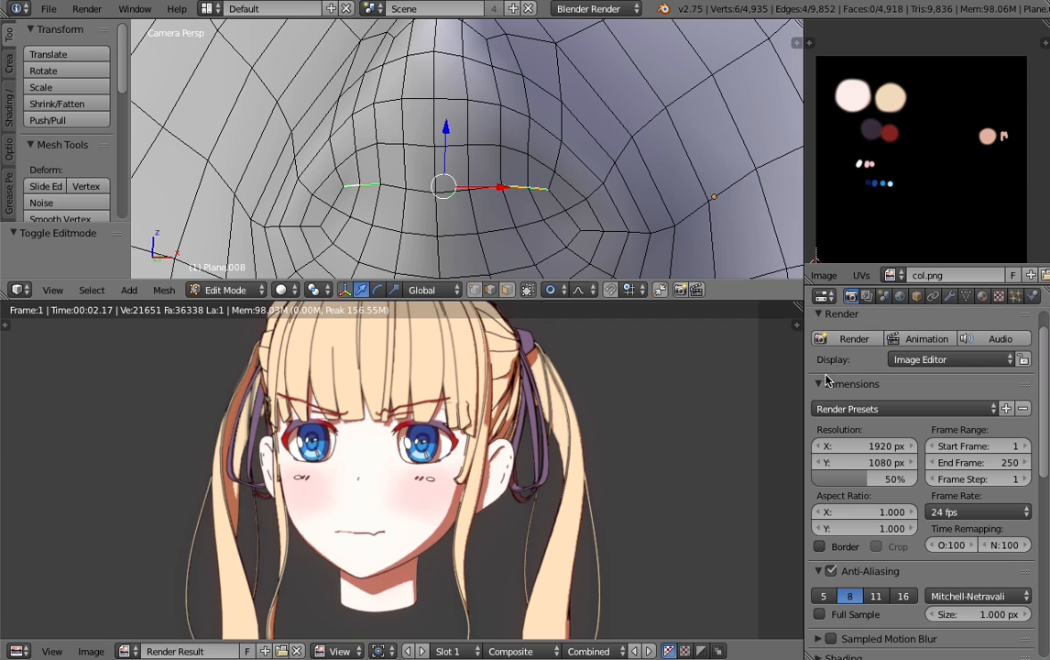
# - Enable selection by group for the RenderLayer.001 line set and return from the render to the compositing nodes
pyautogui.click(867, 296)
pyautogui.scroll(3, 917, 513)
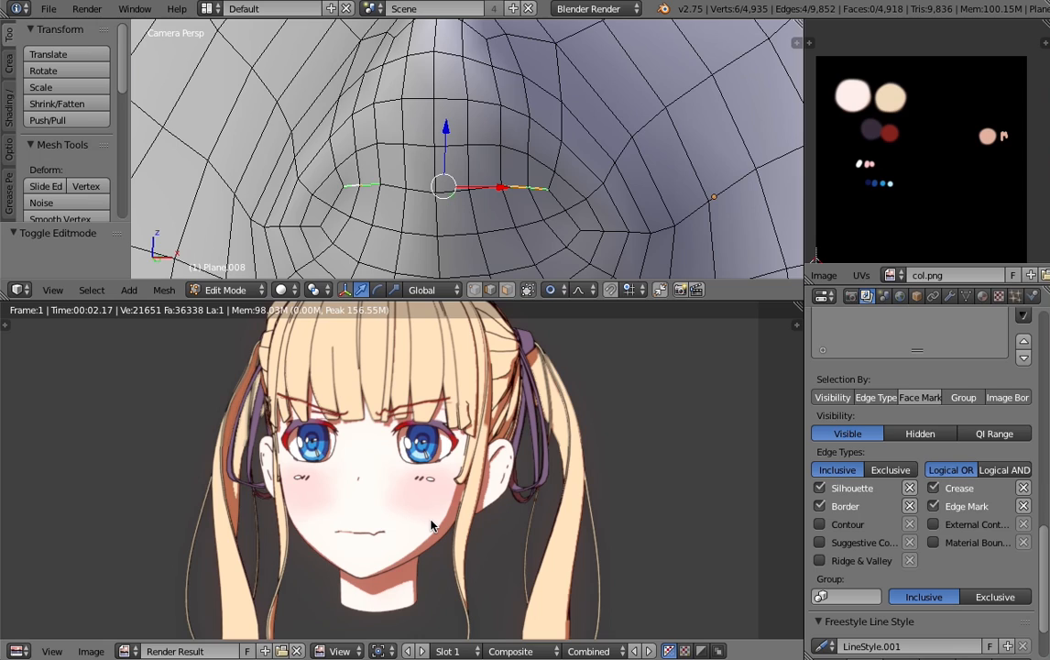
pyautogui.press('Escape')
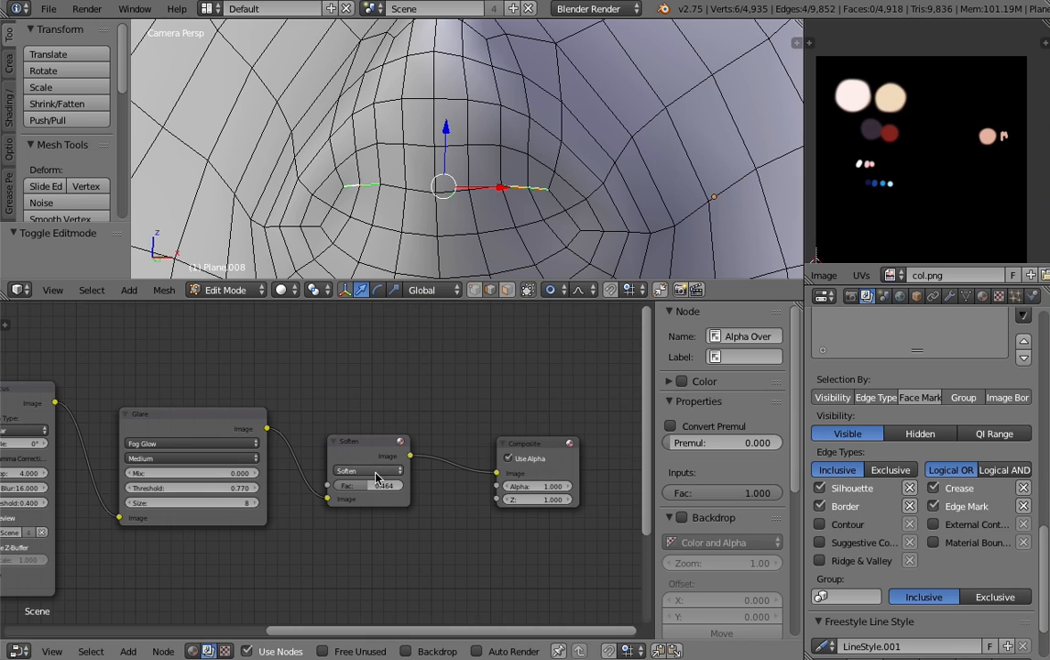
# - Leave edit mode on the face mesh and deselect all objects
pyautogui.scroll(-8, 413, 178)
pyautogui.press('Tab')
pyautogui.scroll(-4, 440, 165)
pyautogui.moveTo(487, 153); pyautogui.dragTo(460, 138, button='middle')
pyautogui.scroll(10, 471, 186)
pyautogui.press('a')
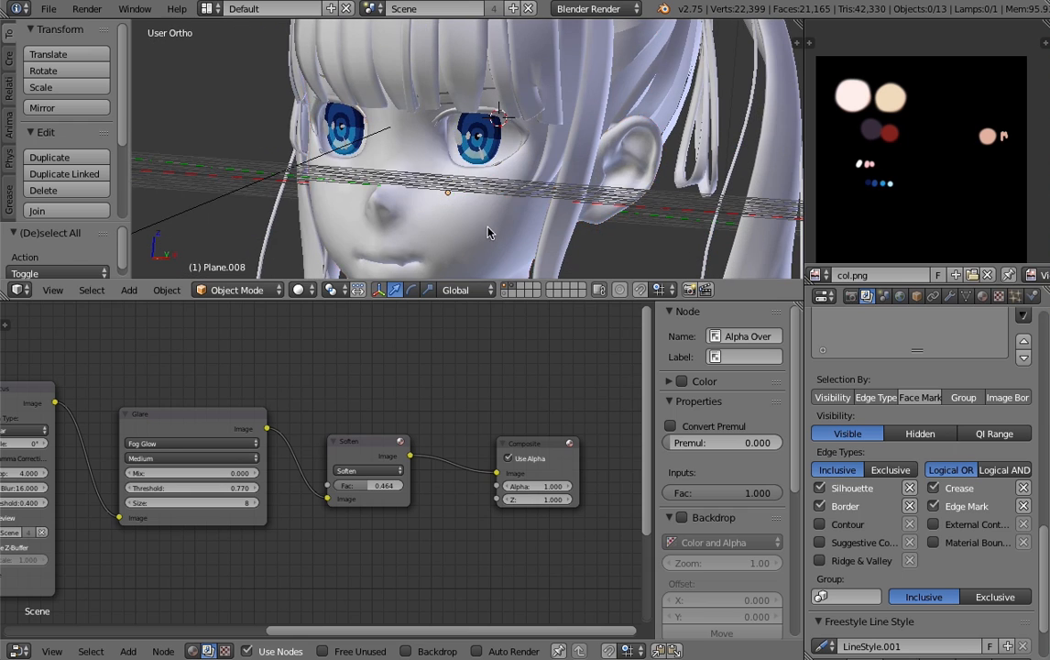
# - Select the face object Plane.008 and put it in a new group
pyautogui.rightClick(487, 227)
pyautogui.press('g')
pyautogui.rightClick(464, 220)
pyautogui.scroll(3, 499, 152)
pyautogui.scroll(-4, 498, 152)
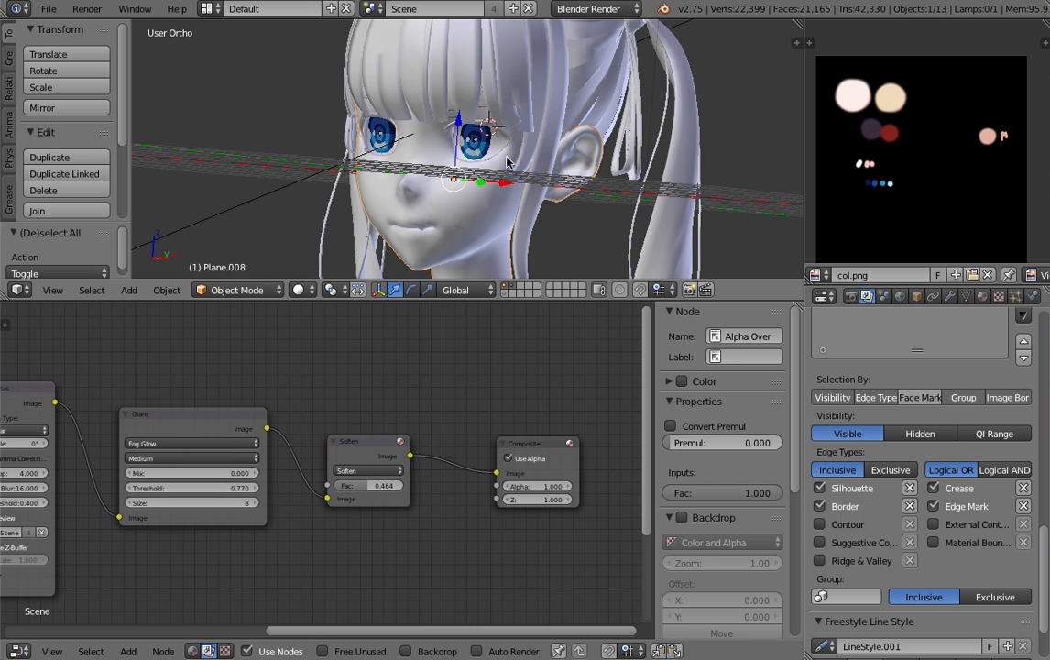
pyautogui.scroll(3, 469, 177)
pyautogui.scroll(-2, 468, 177)
pyautogui.hotkey('ctrl', 'g')
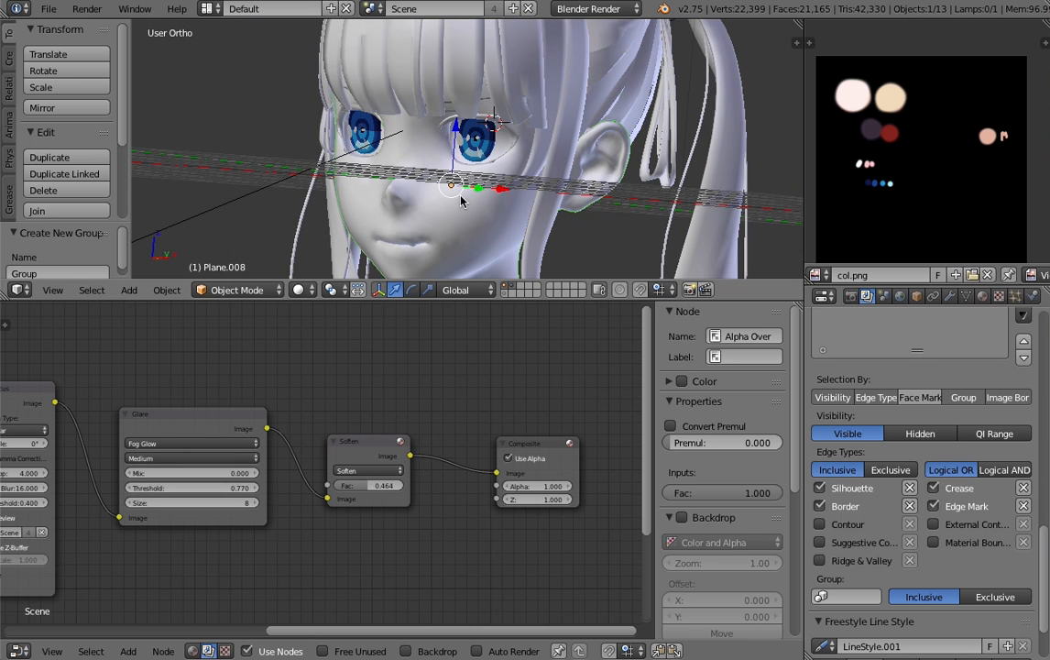
# - Restrict the current Freestyle line set to the face's group and render the scene
pyautogui.click(843, 596)
pyautogui.click(829, 428)
pyautogui.click(851, 296)
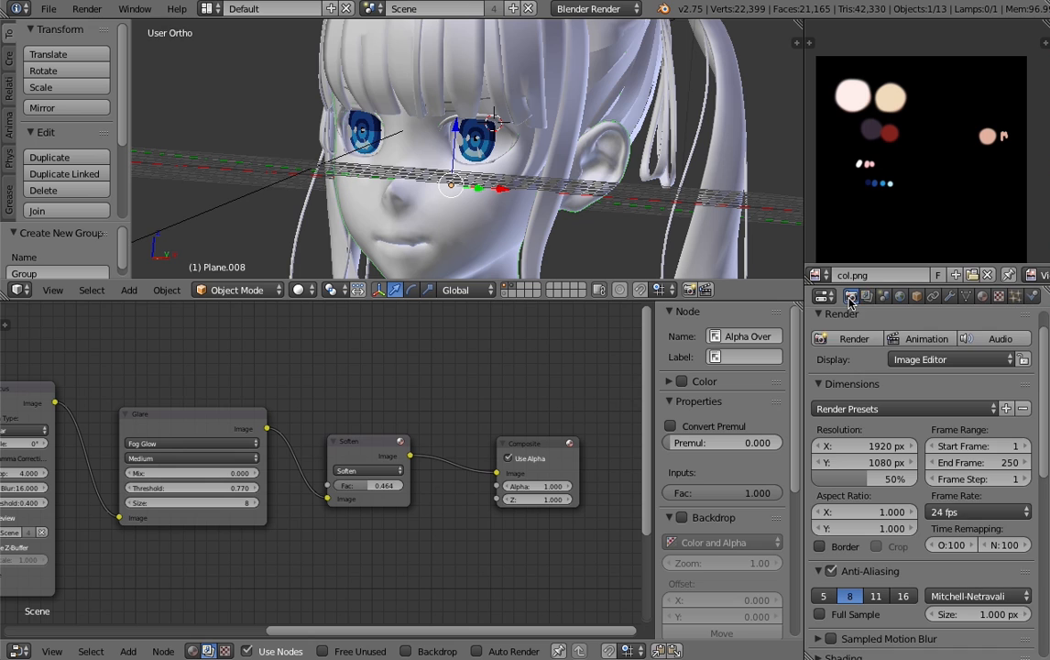
pyautogui.click(852, 339)
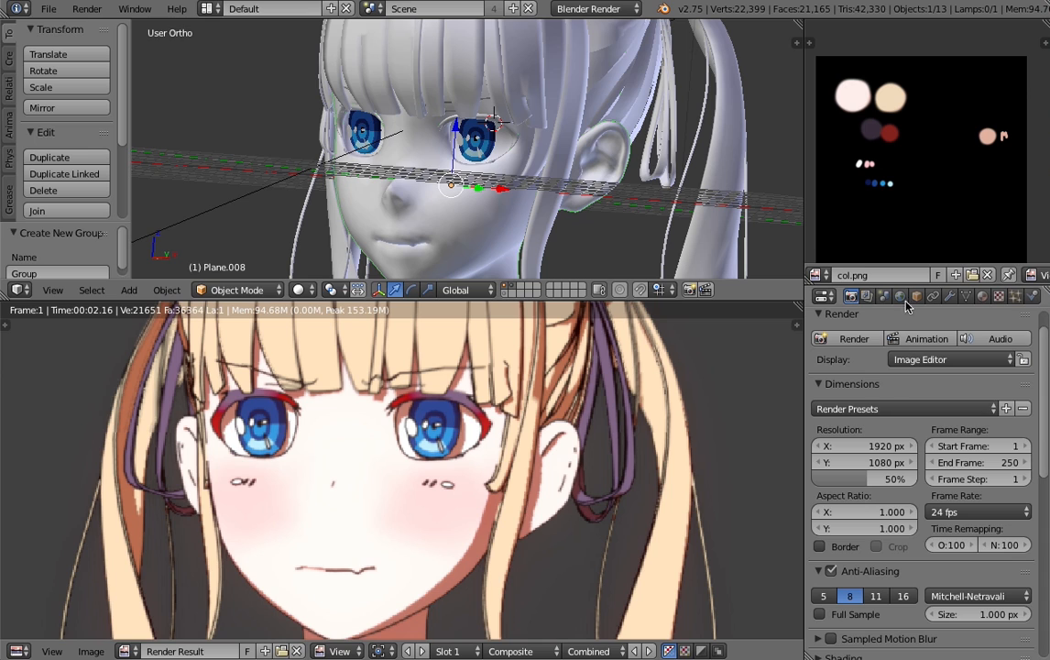
# - Remove the Freestyle line set from RenderLayer.001
pyautogui.click(867, 296)
pyautogui.scroll(-1, 848, 474)
pyautogui.scroll(7, 914, 541)
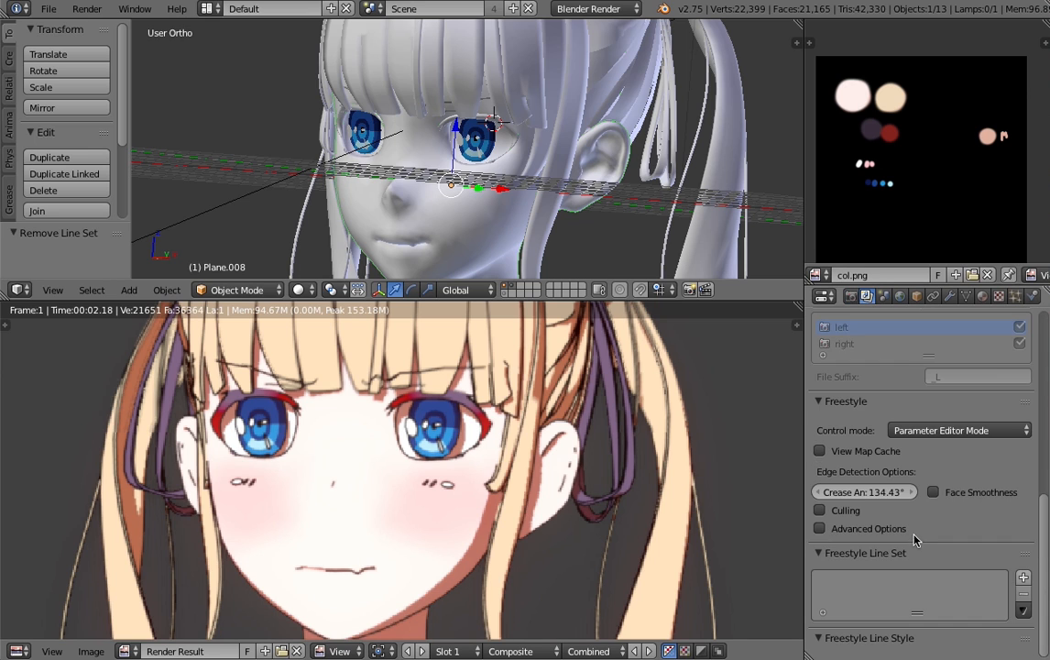
pyautogui.scroll(8, 914, 541)
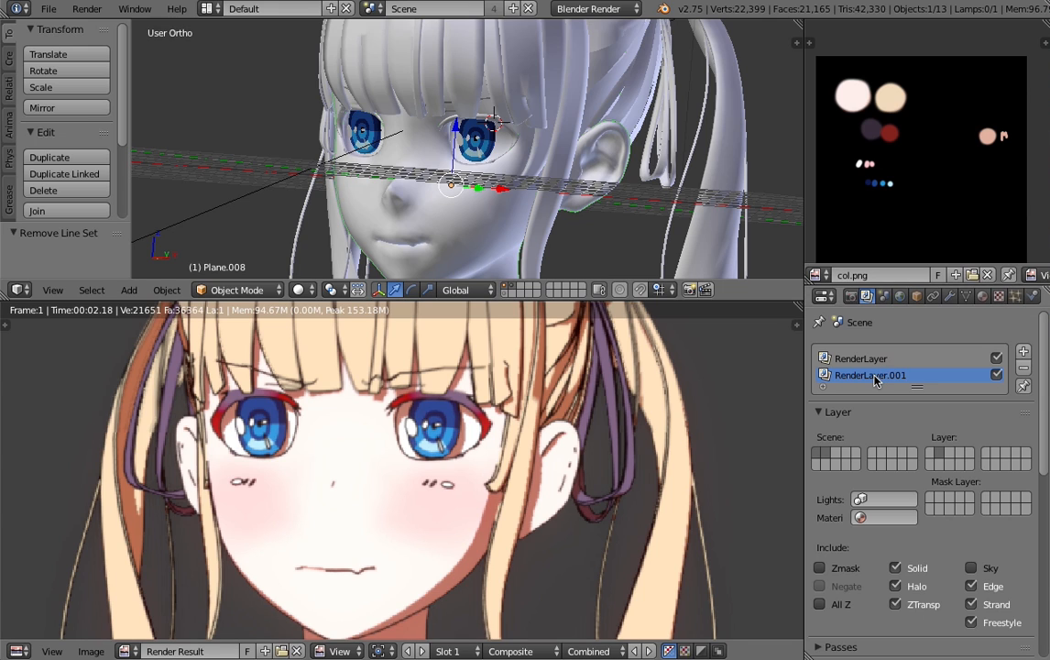
pyautogui.scroll(-8, 873, 381)
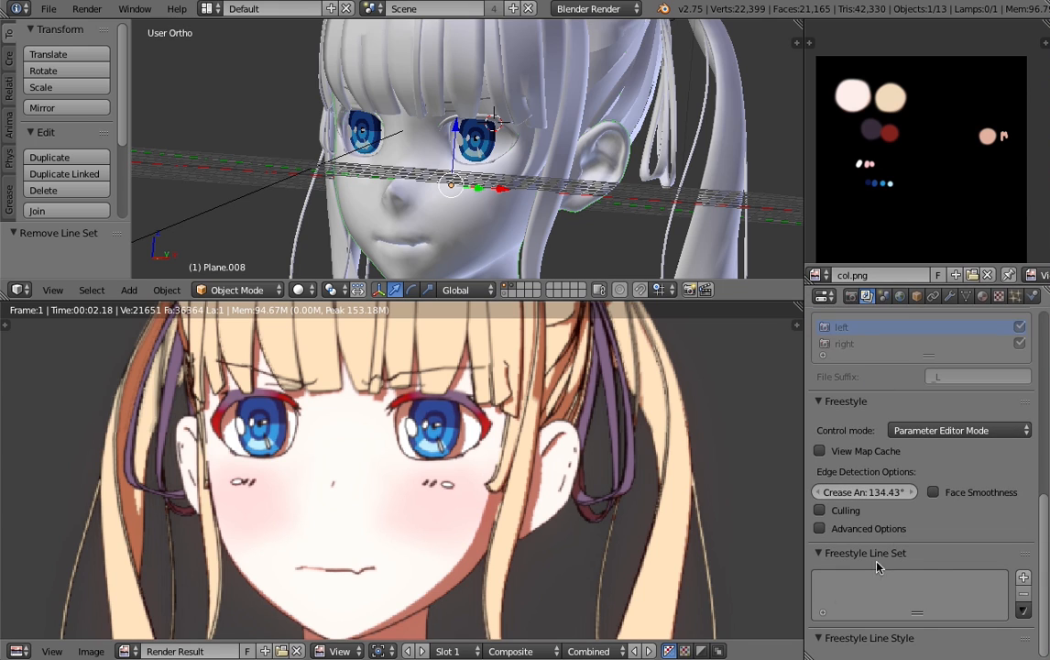
pyautogui.scroll(10, 912, 608)
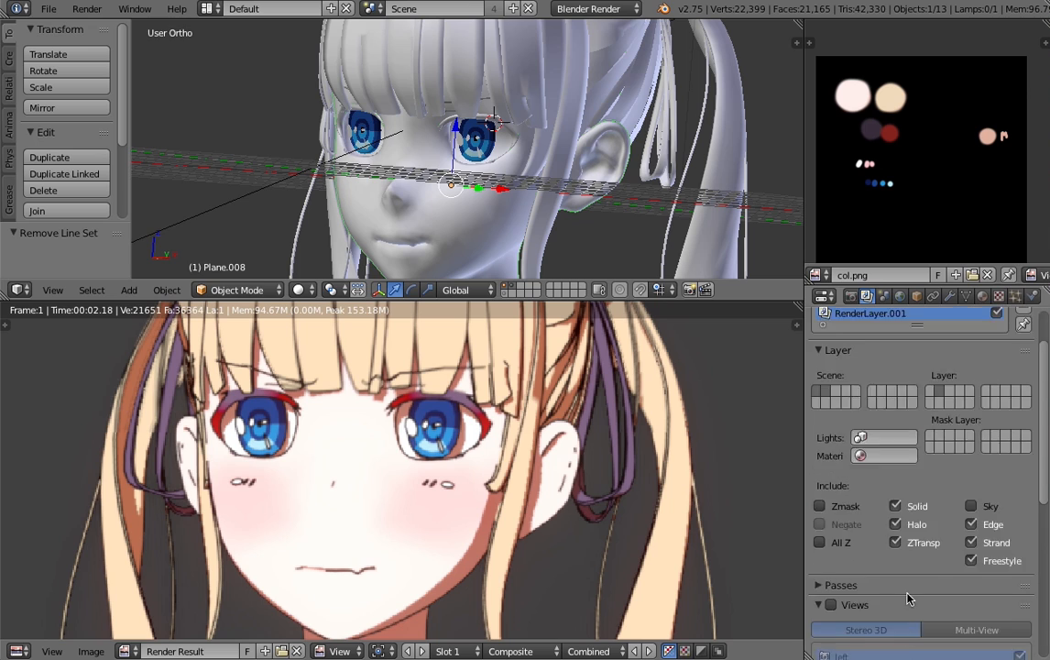
# - In RenderLayer's LineSet, include Edge Mark edges and limit the line selection to the group Group
pyautogui.click(869, 360)
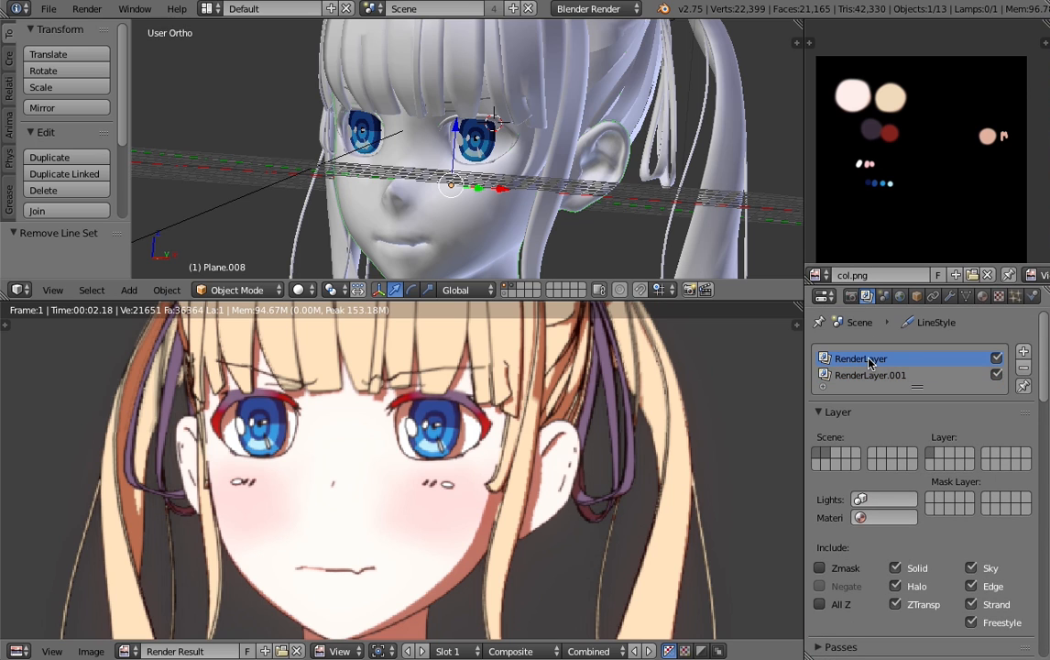
pyautogui.scroll(-10, 869, 362)
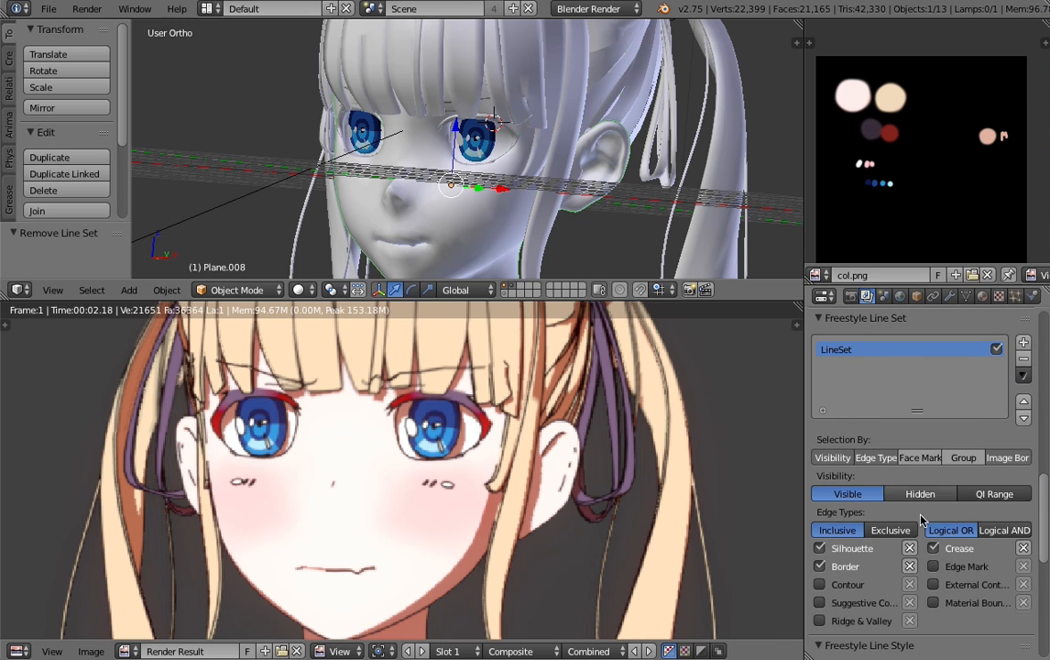
pyautogui.click(933, 566)
pyautogui.click(963, 458)
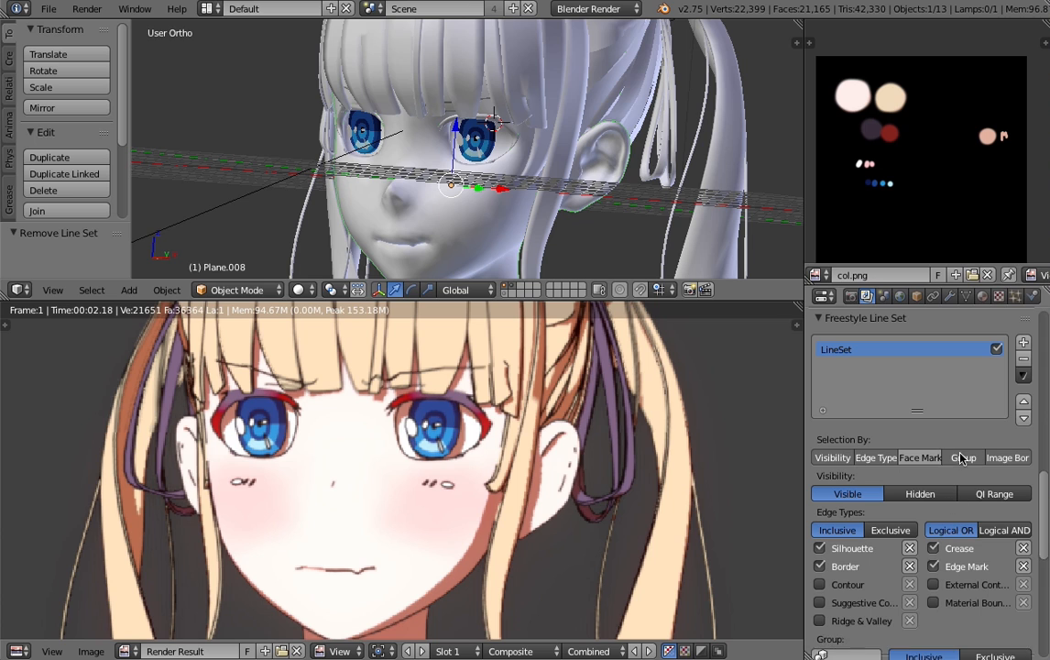
pyautogui.scroll(-4, 962, 458)
pyautogui.click(839, 558)
pyautogui.click(788, 350)
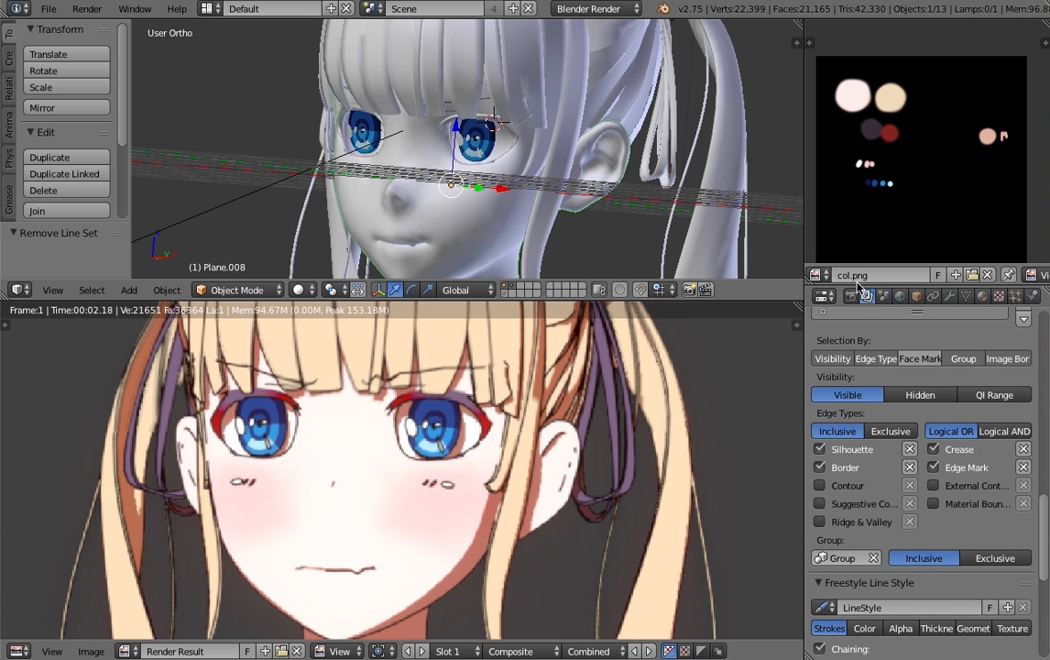
# - Render the scene and examine the nose, mouth and hair lines in the result
pyautogui.click(851, 295)
pyautogui.click(854, 338)
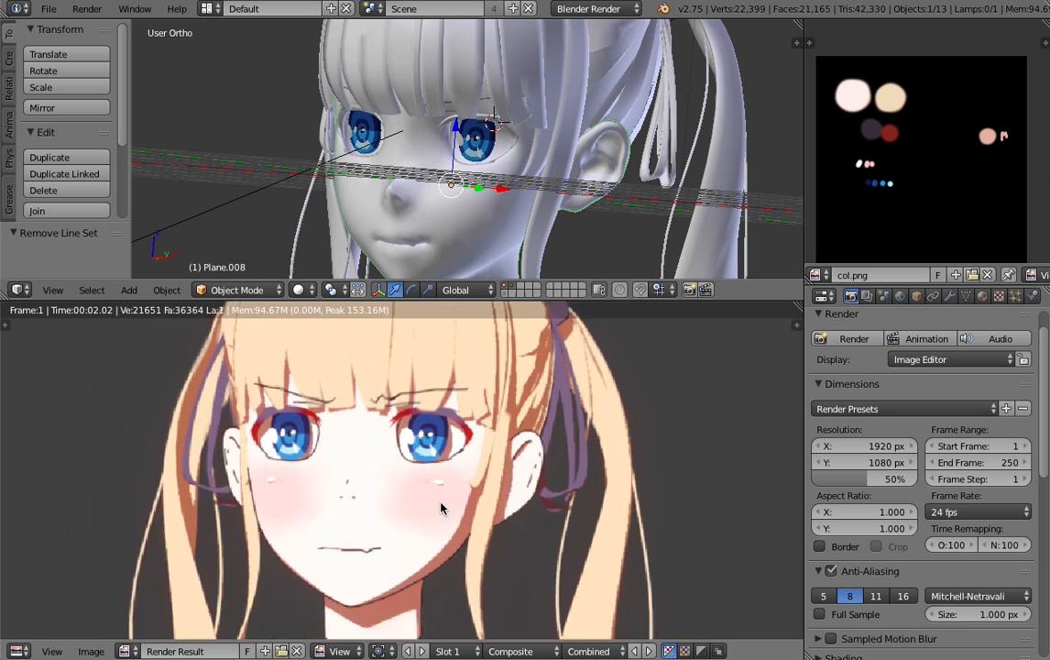
pyautogui.scroll(1, 440, 500)
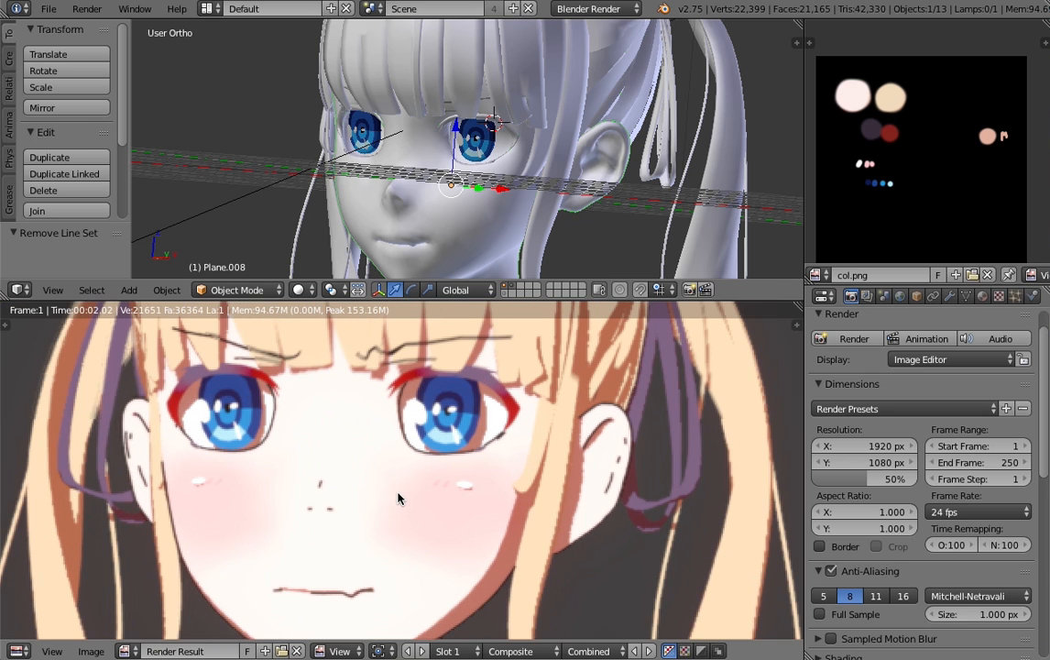
pyautogui.scroll(-4, 397, 498)
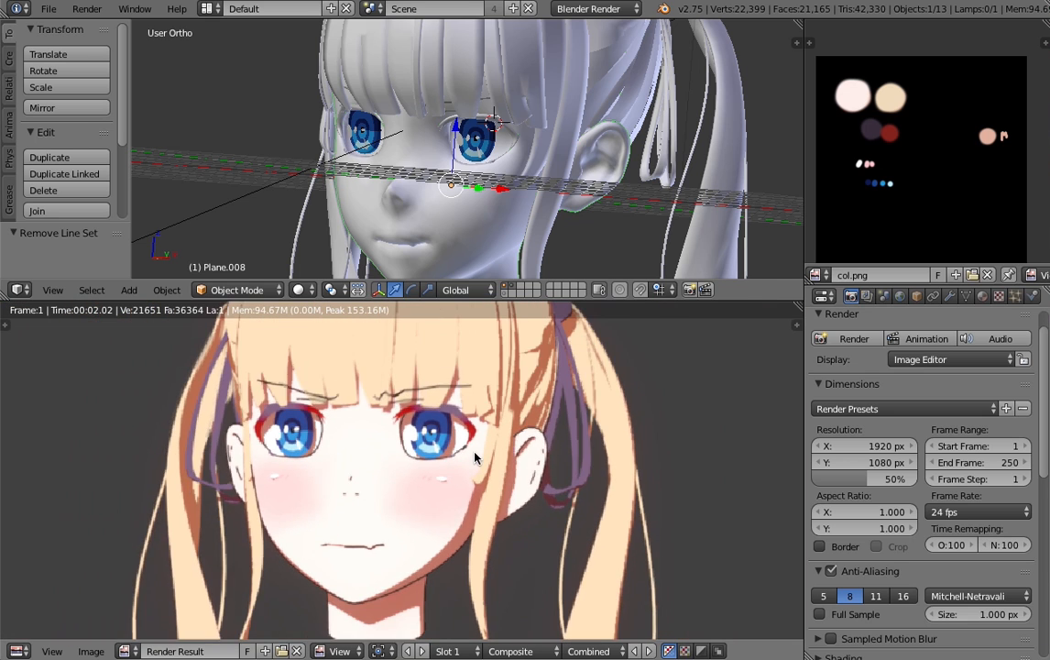
pyautogui.scroll(4, 474, 458)
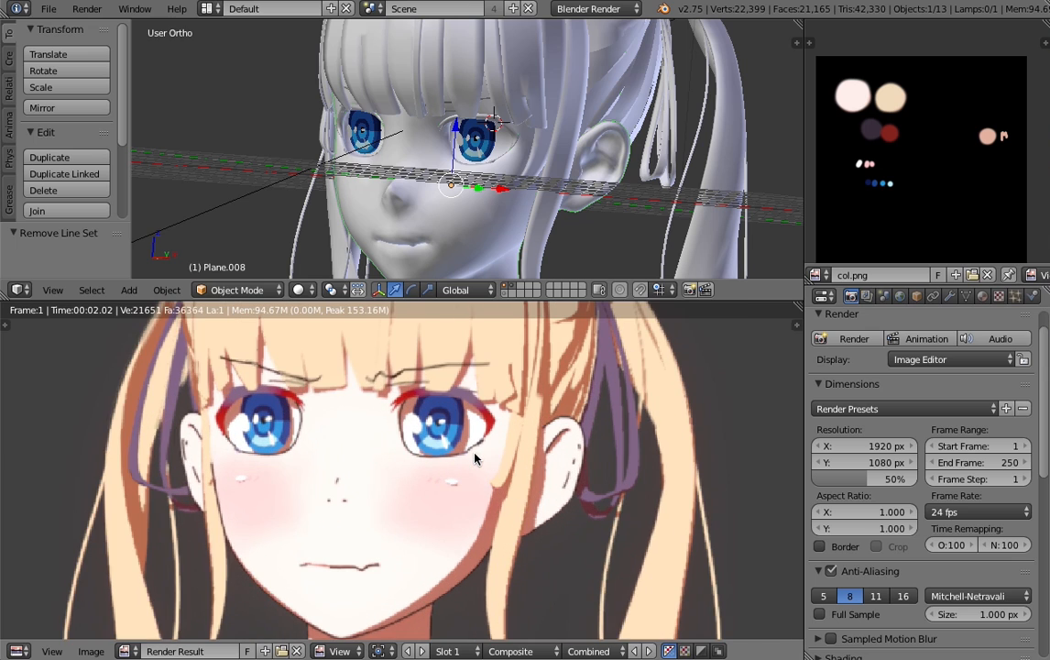
# - Move the mesh Plane.007 from its separate scene layer to layer 1 and display that layer around the eyes
pyautogui.click(505, 293)
pyautogui.scroll(3, 471, 164)
pyautogui.rightClick(470, 116)
pyautogui.scroll(1, 466, 127)
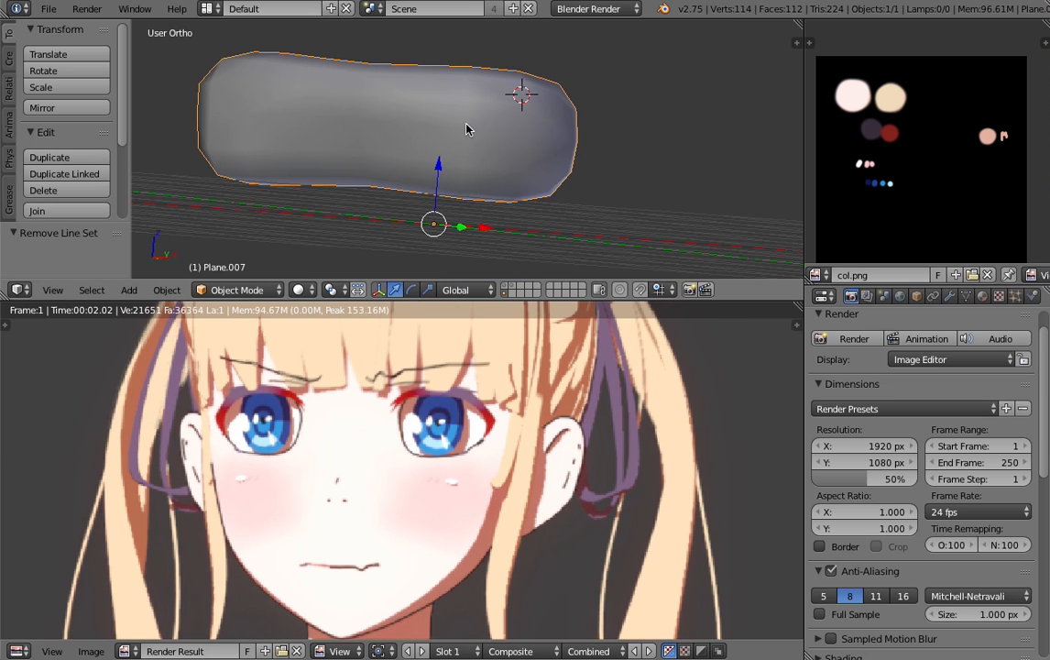
pyautogui.press('m')
pyautogui.press('1')
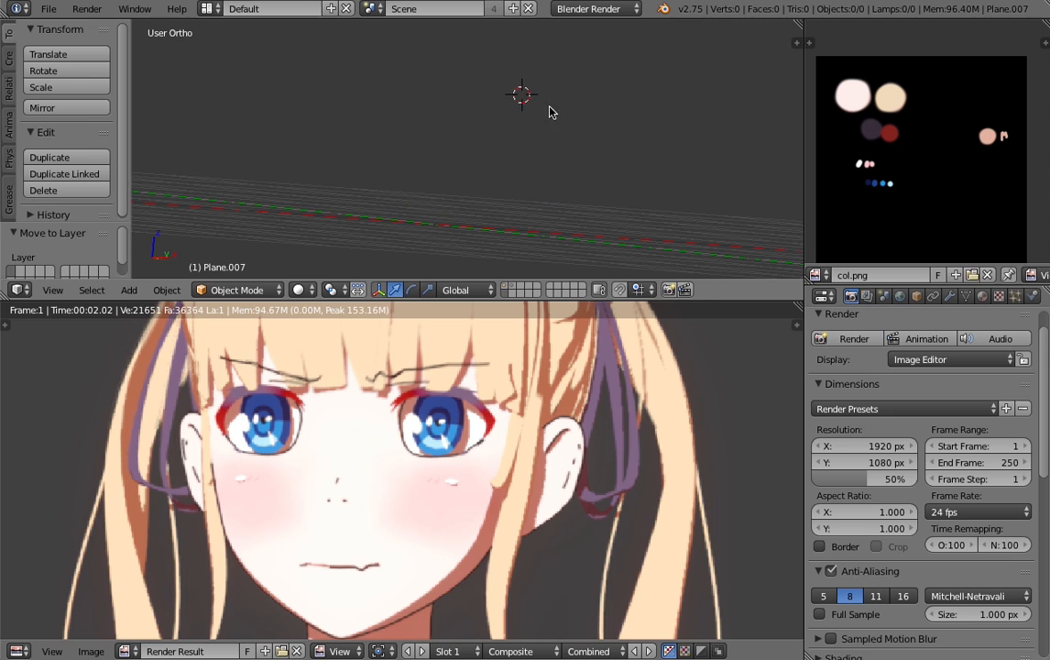
pyautogui.press('1')
pyautogui.moveTo(483, 162); pyautogui.dragTo(579, 154, button='middle')
pyautogui.scroll(-2, 436, 154)
pyautogui.moveTo(500, 153); pyautogui.dragTo(453, 98, button='middle')
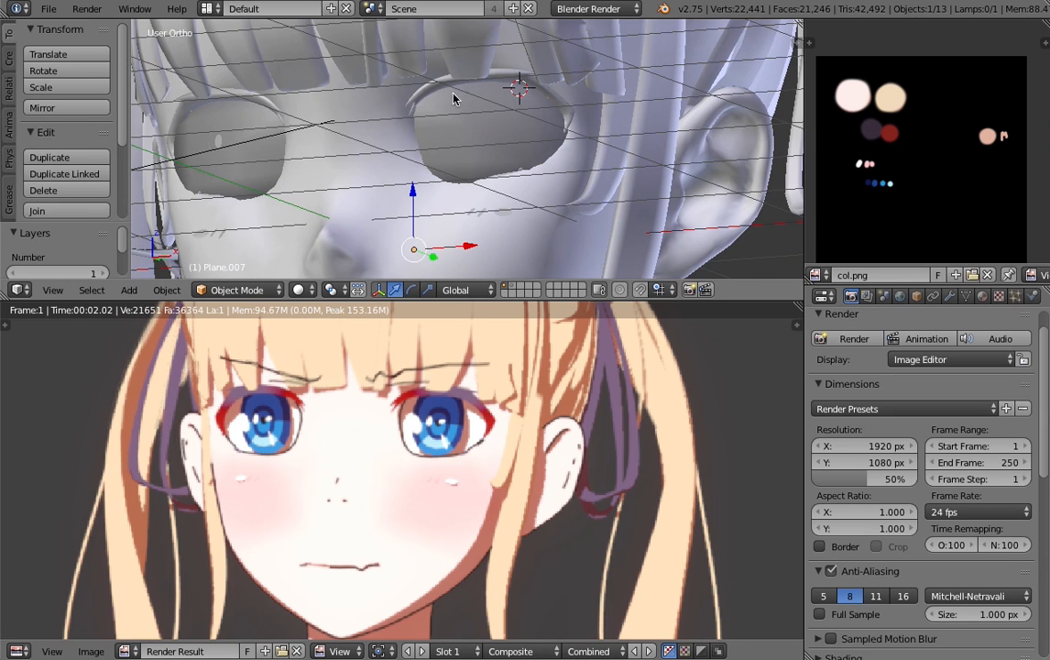
# - Give Plane.007 a new material with Z Transparency enabled and Alpha set to 0
pyautogui.click(982, 296)
pyautogui.click(877, 405)
pyautogui.scroll(-8, 889, 586)
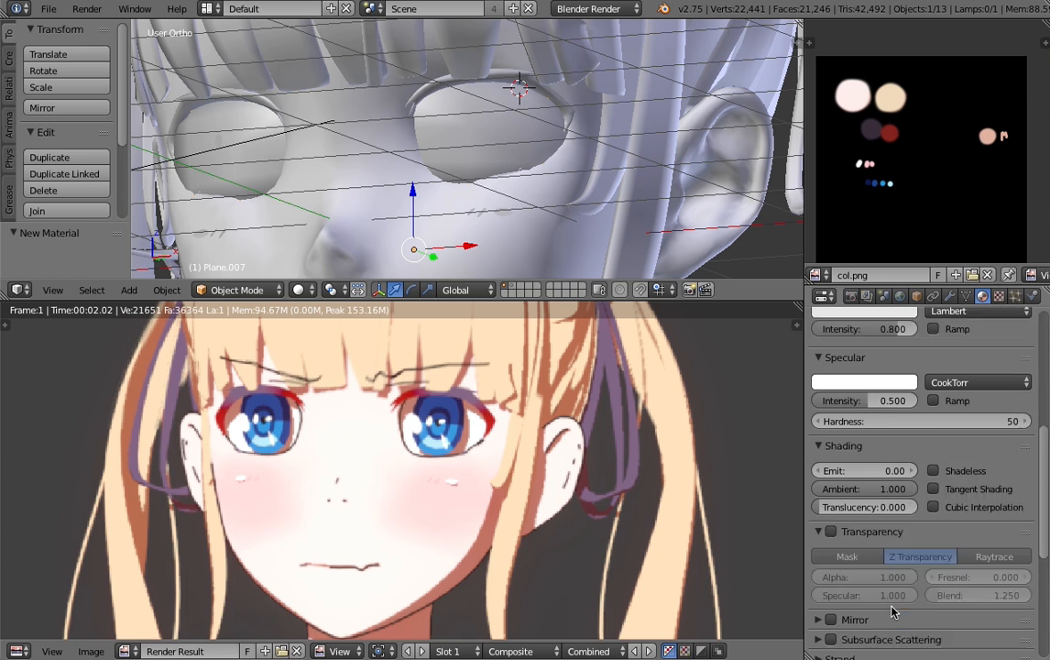
pyautogui.click(830, 499)
pyautogui.moveTo(883, 544); pyautogui.dragTo(825, 544)
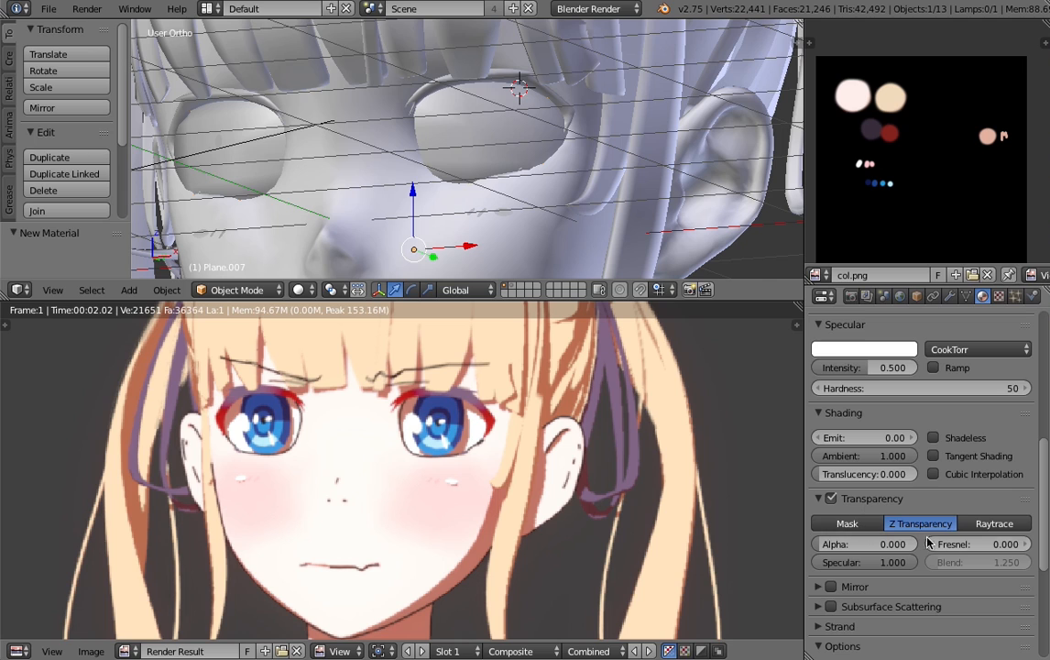
pyautogui.scroll(10, 893, 548)
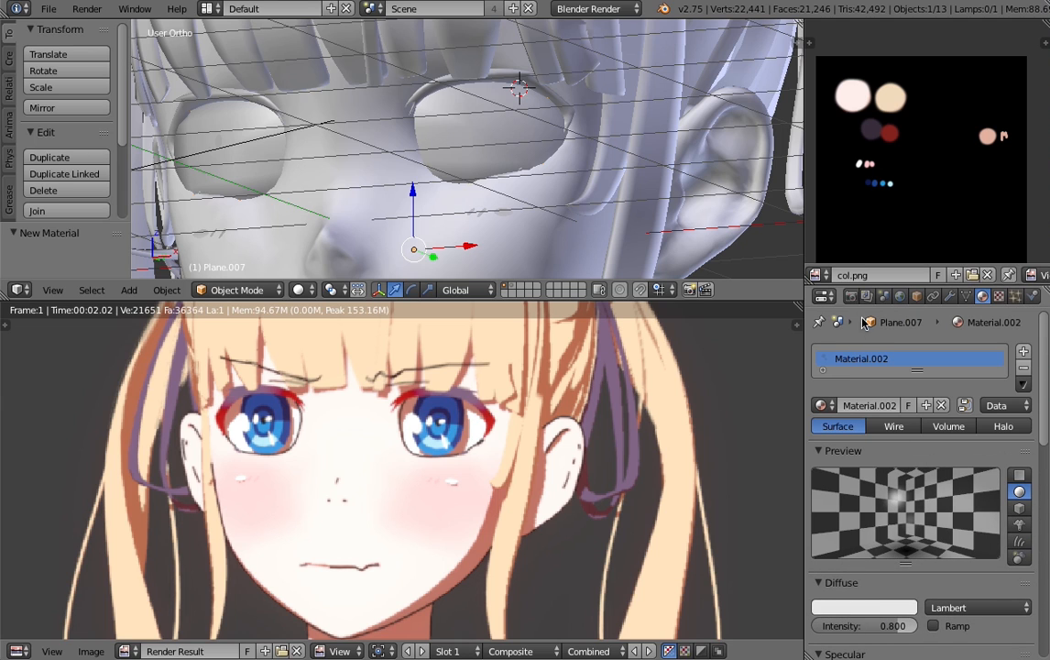
# - Set the material of Plane.007 to diffuse intensity 1.000 and specular intensity 0.000, and render the scene
pyautogui.scroll(-5, 875, 524)
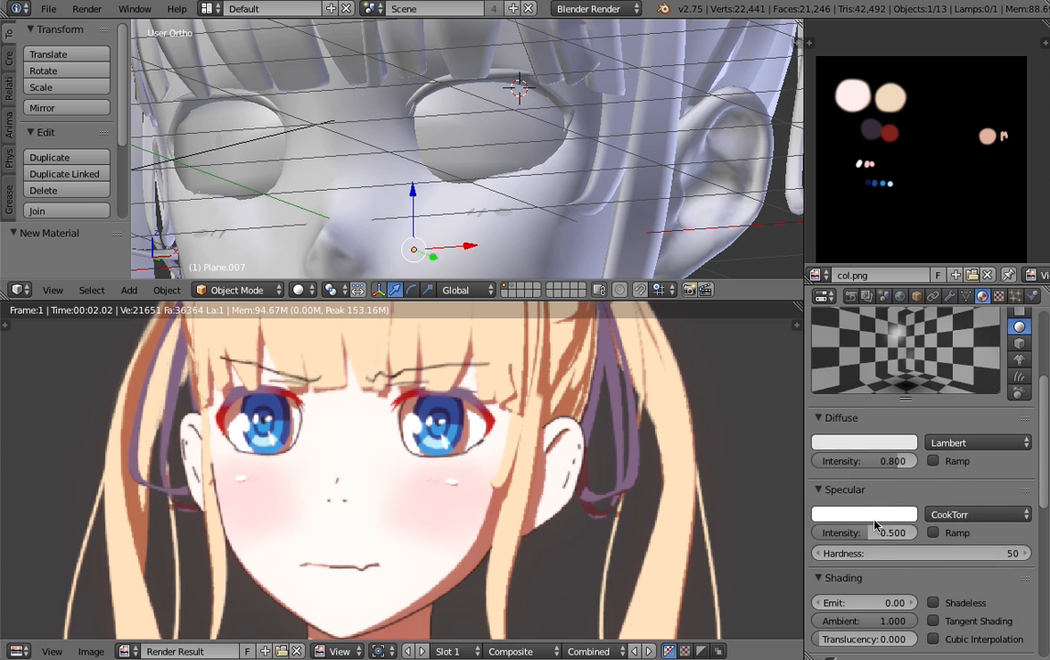
pyautogui.moveTo(880, 533); pyautogui.dragTo(815, 534)
pyautogui.moveTo(897, 459); pyautogui.dragTo(924, 459)
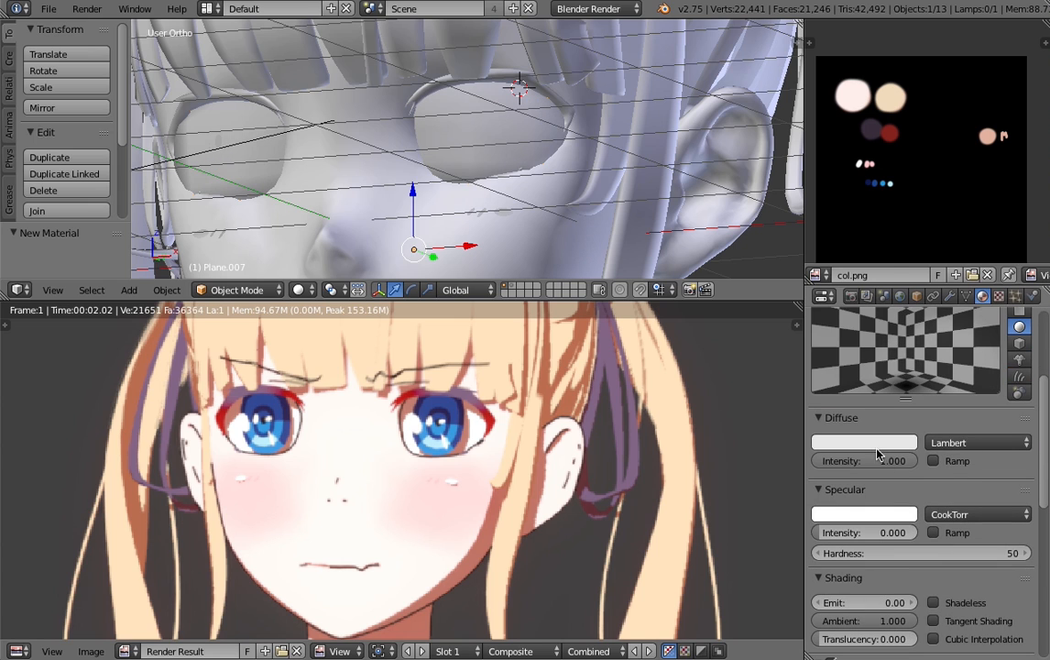
pyautogui.click(877, 445)
pyautogui.scroll(-5, 924, 543)
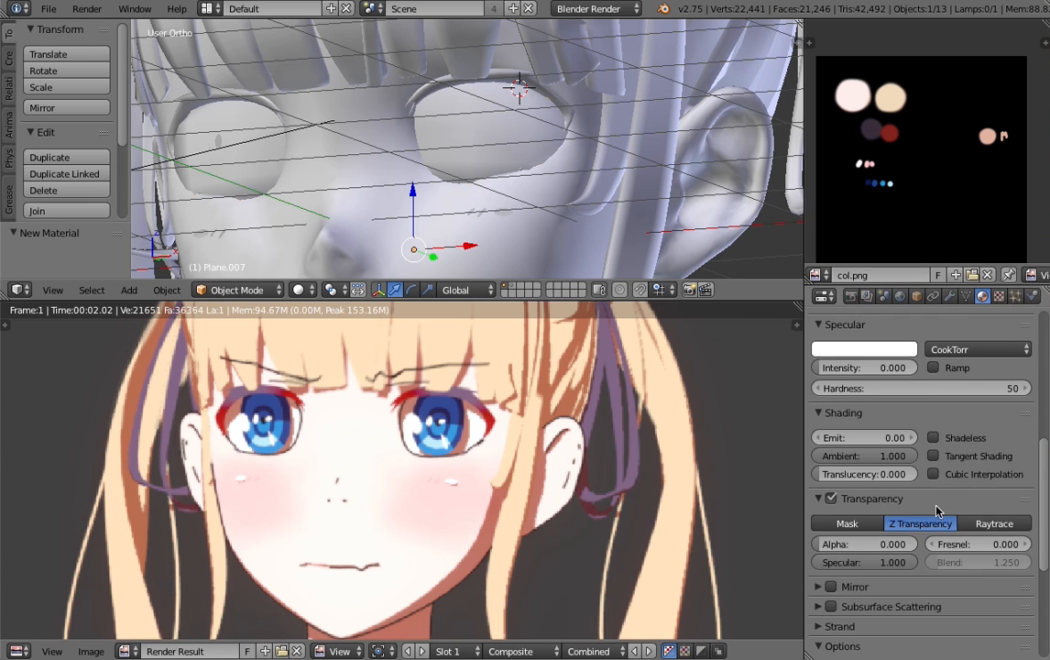
pyautogui.scroll(-7, 937, 512)
pyautogui.scroll(12, 921, 440)
pyautogui.click(850, 297)
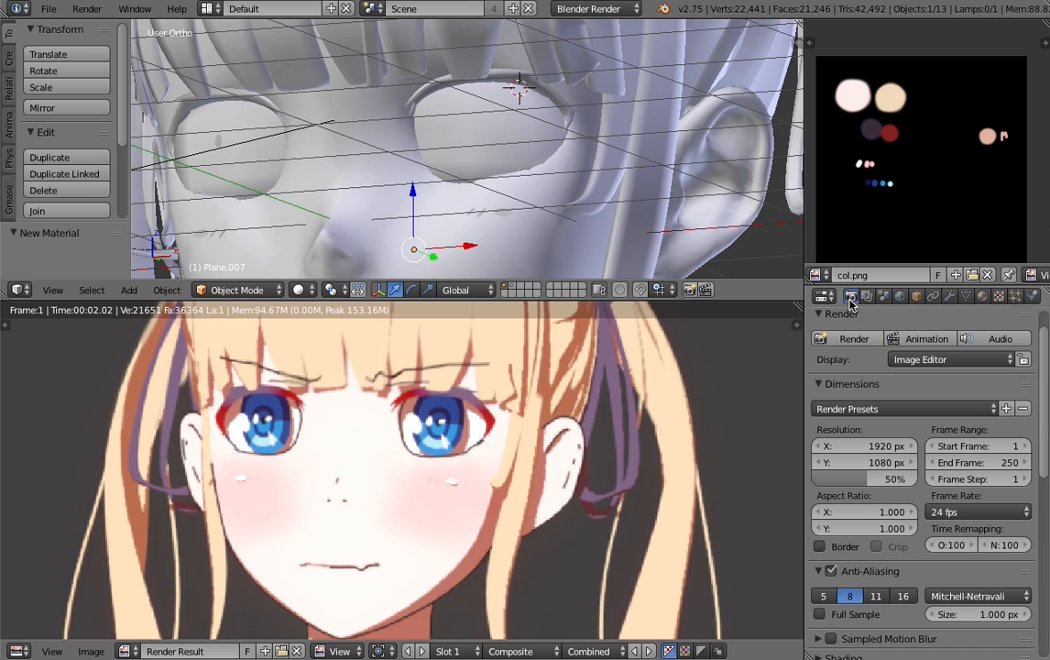
pyautogui.press('F12')
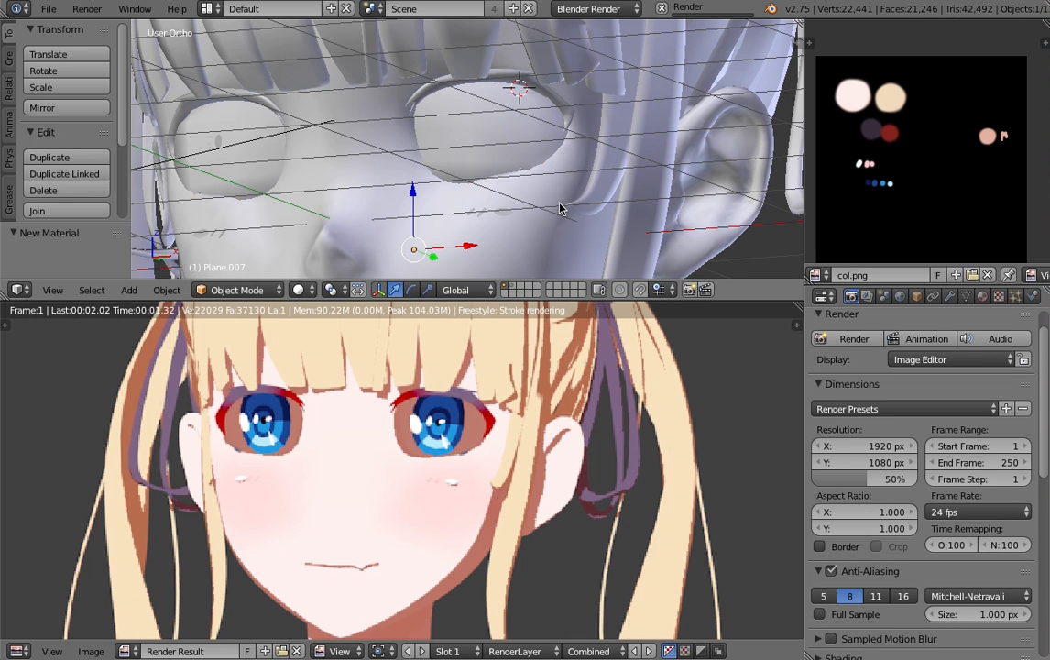
# - Make the material of the face mesh Plane.008 receive transparent shadows, and render the scene to check the eyes
pyautogui.rightClick(528, 259)
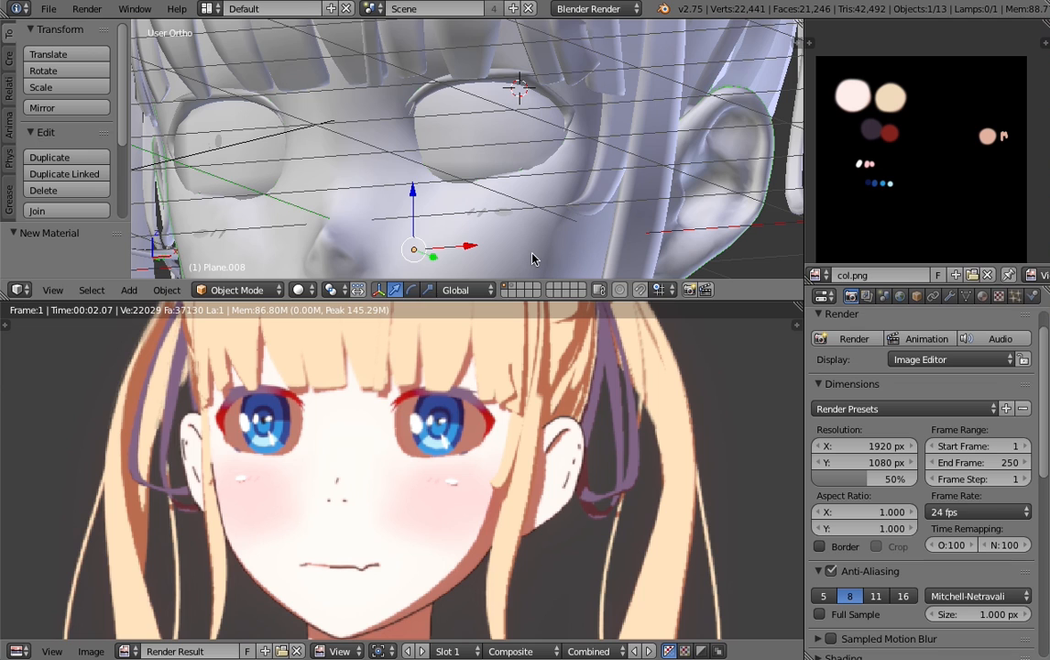
pyautogui.click(982, 296)
pyautogui.scroll(-12, 861, 365)
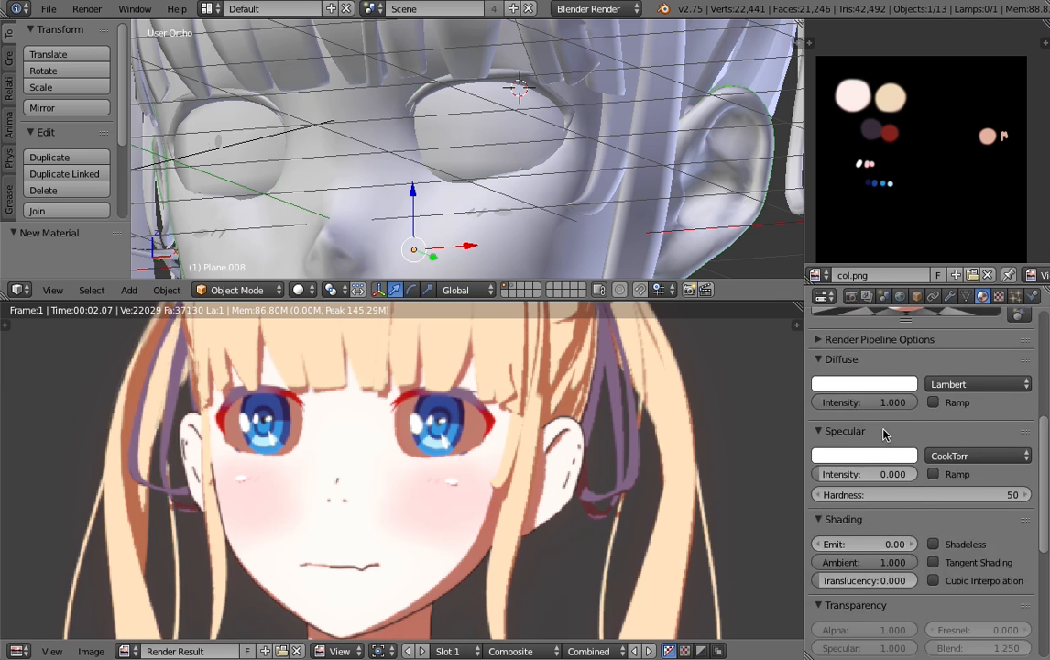
pyautogui.click(838, 612)
pyautogui.scroll(-4, 843, 550)
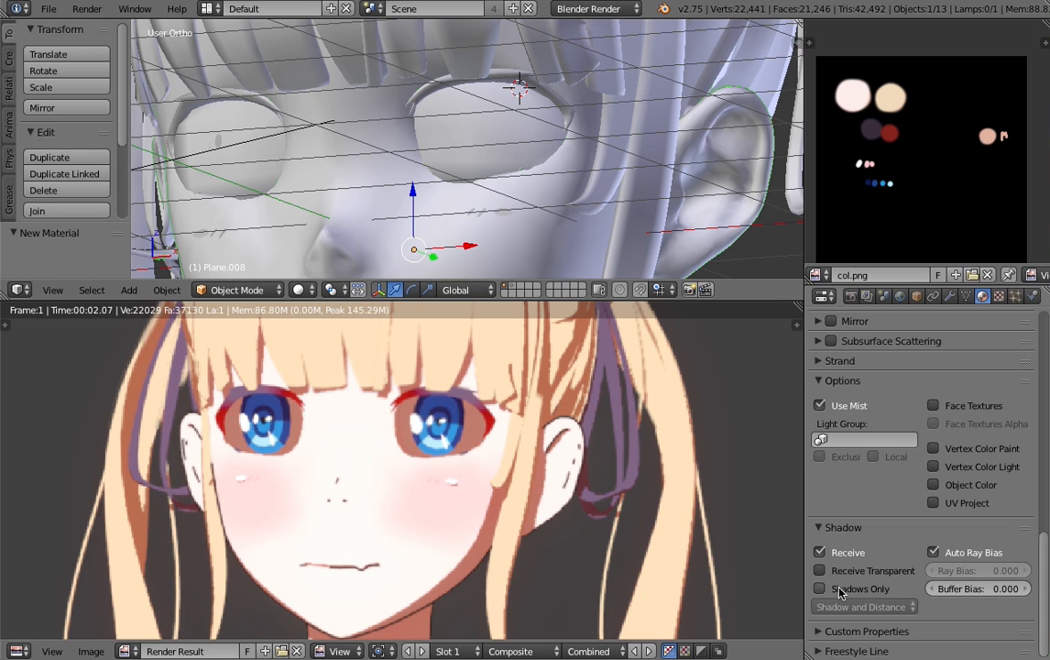
pyautogui.click(851, 296)
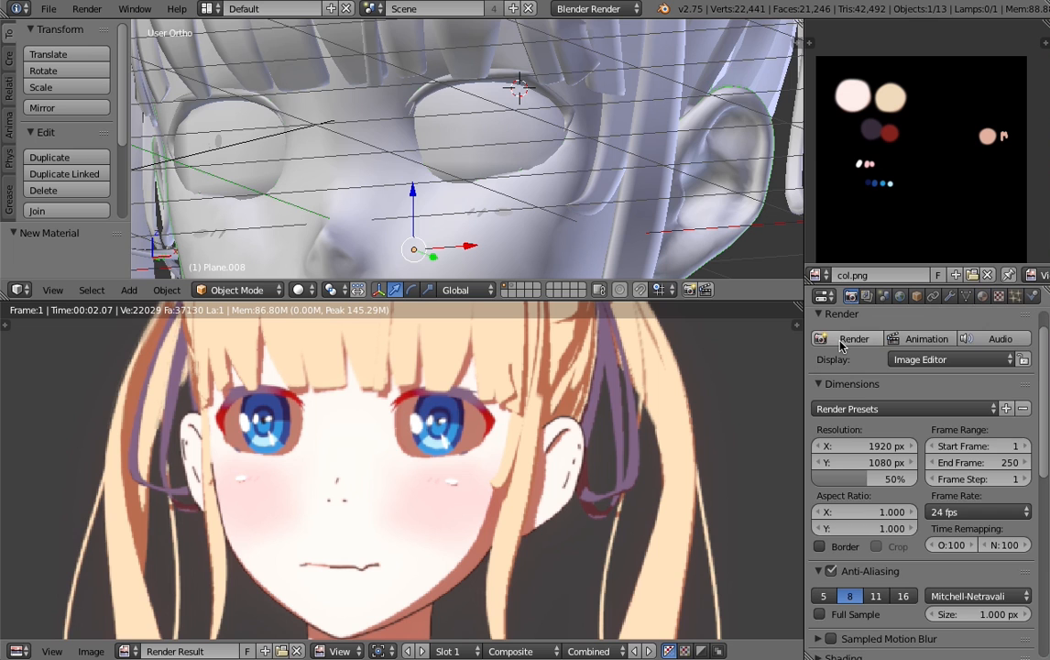
pyautogui.click(853, 338)
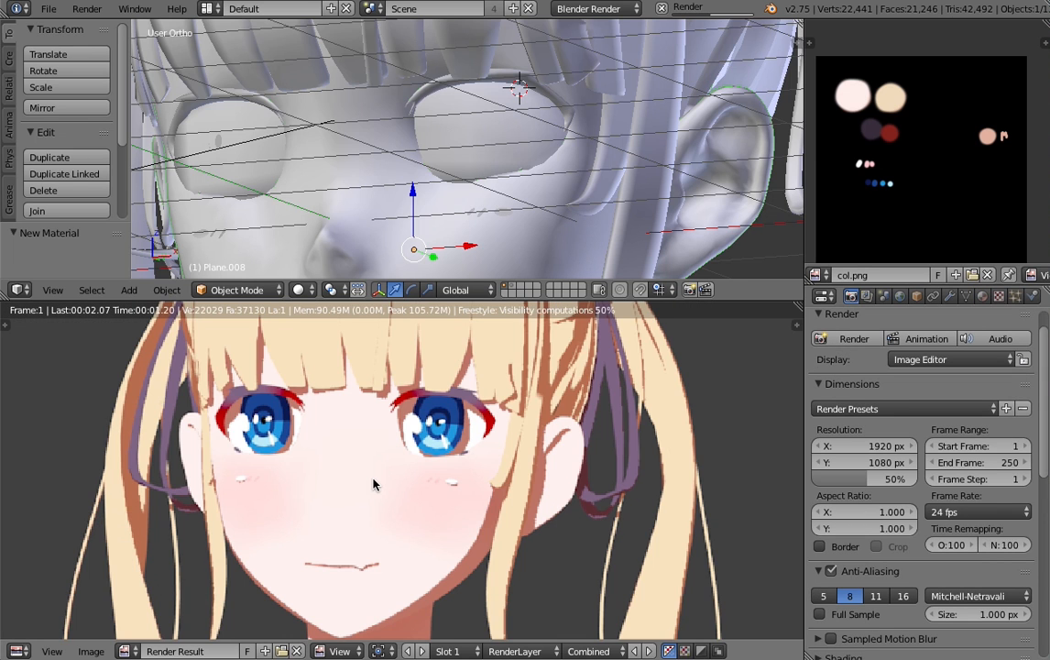
pyautogui.scroll(-2, 374, 418)
pyautogui.scroll(5, 438, 401)
pyautogui.scroll(4, 430, 389)
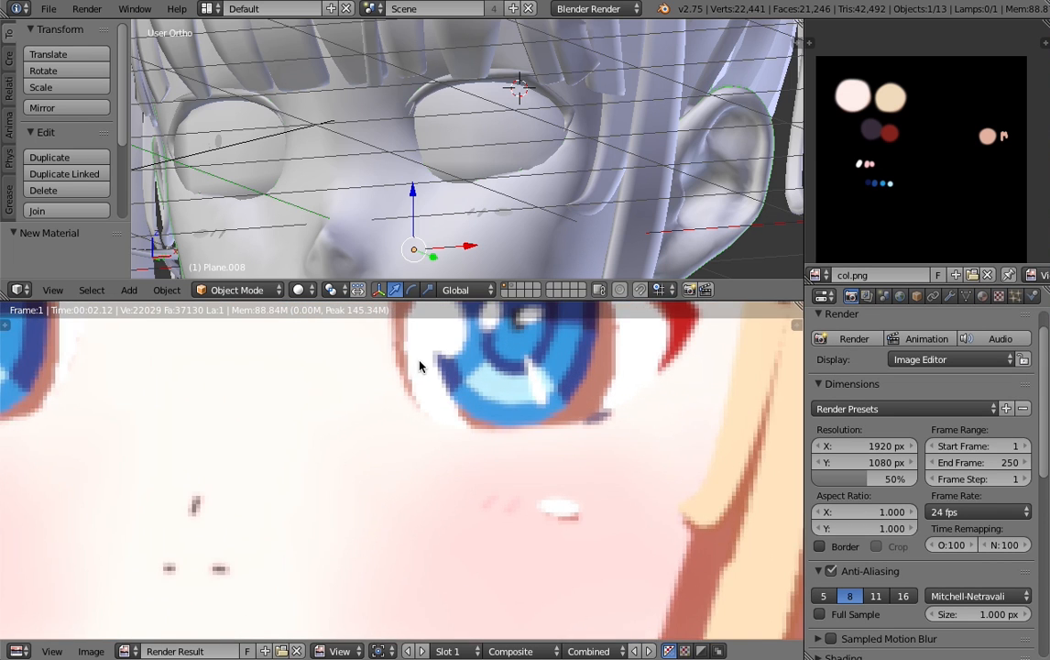
pyautogui.scroll(-6, 414, 453)
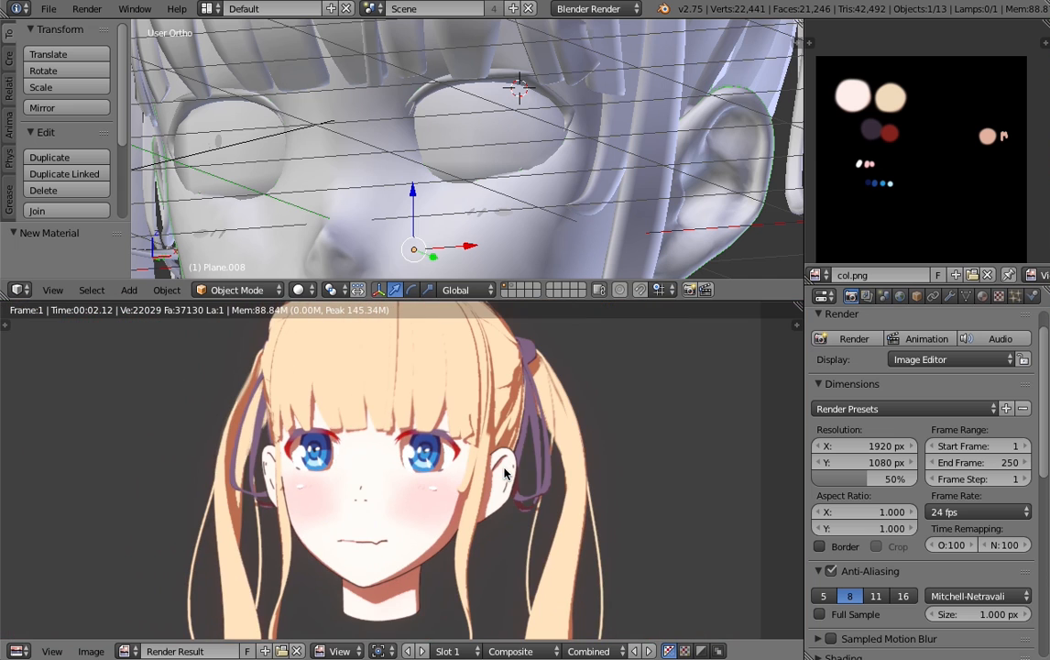
pyautogui.scroll(5, 422, 468)
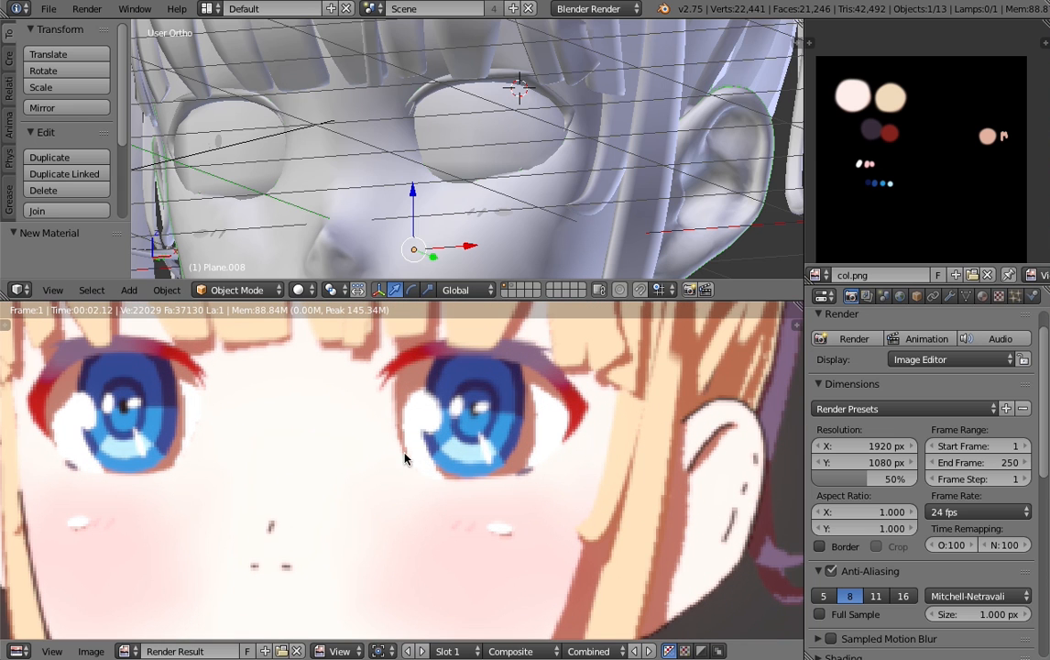
# - Move Plane.007 to layer 11 and render the scene without it to compare the eye lines
pyautogui.rightClick(486, 155)
pyautogui.moveTo(484, 138); pyautogui.dragTo(462, 132, button='middle')
pyautogui.press('g')
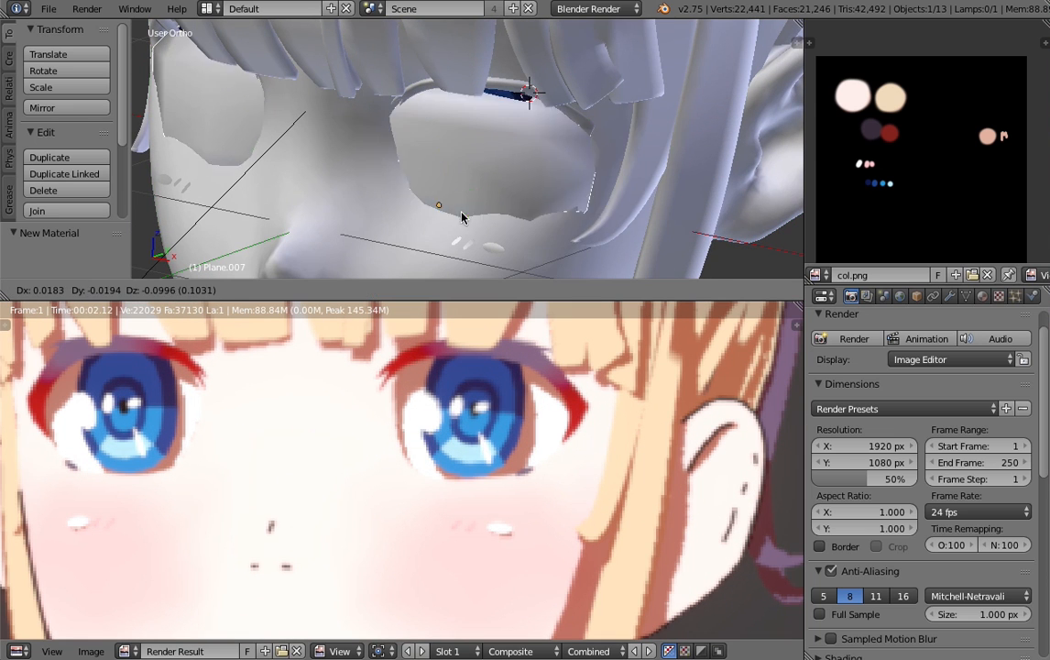
pyautogui.rightClick(556, 180)
pyautogui.scroll(-2, 474, 191)
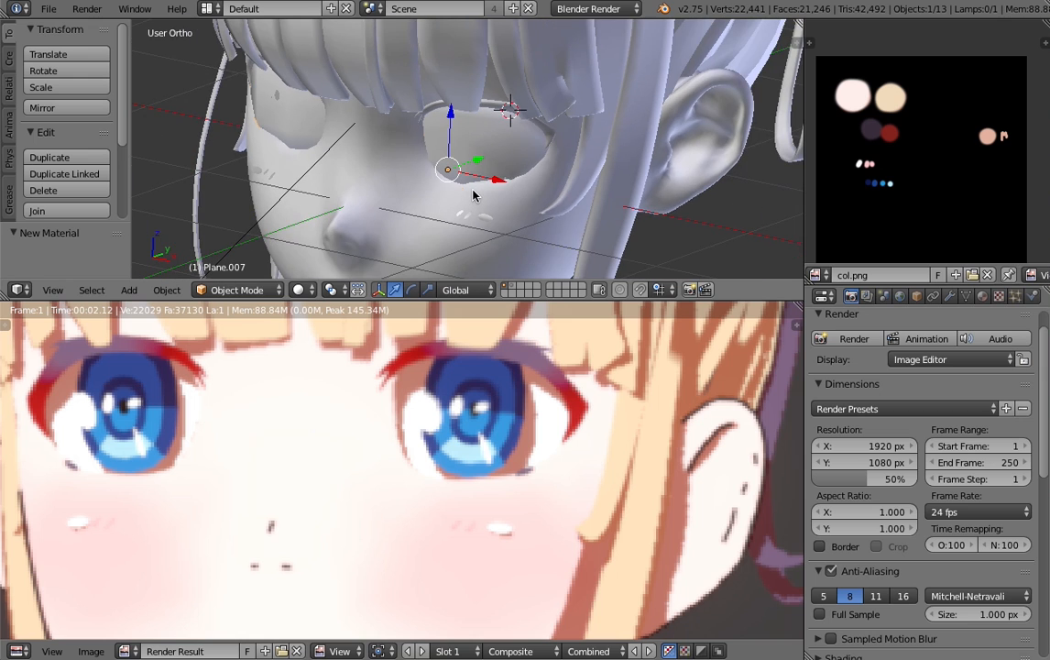
pyautogui.press('m')
pyautogui.press('2')
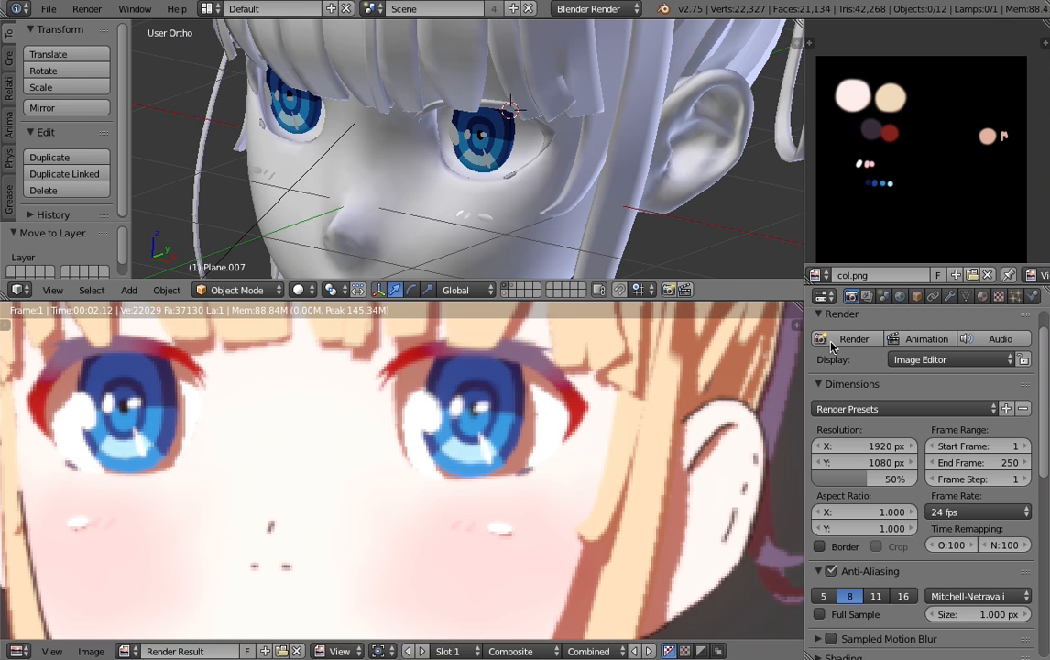
pyautogui.click(832, 343)
pyautogui.scroll(1, 424, 468)
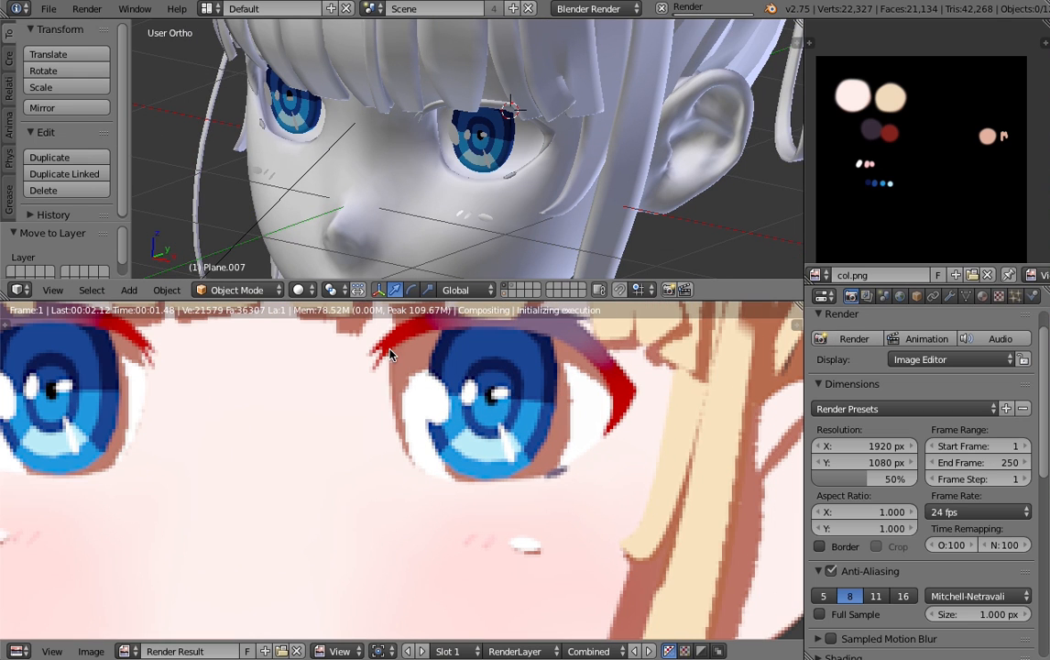
pyautogui.scroll(-3, 394, 408)
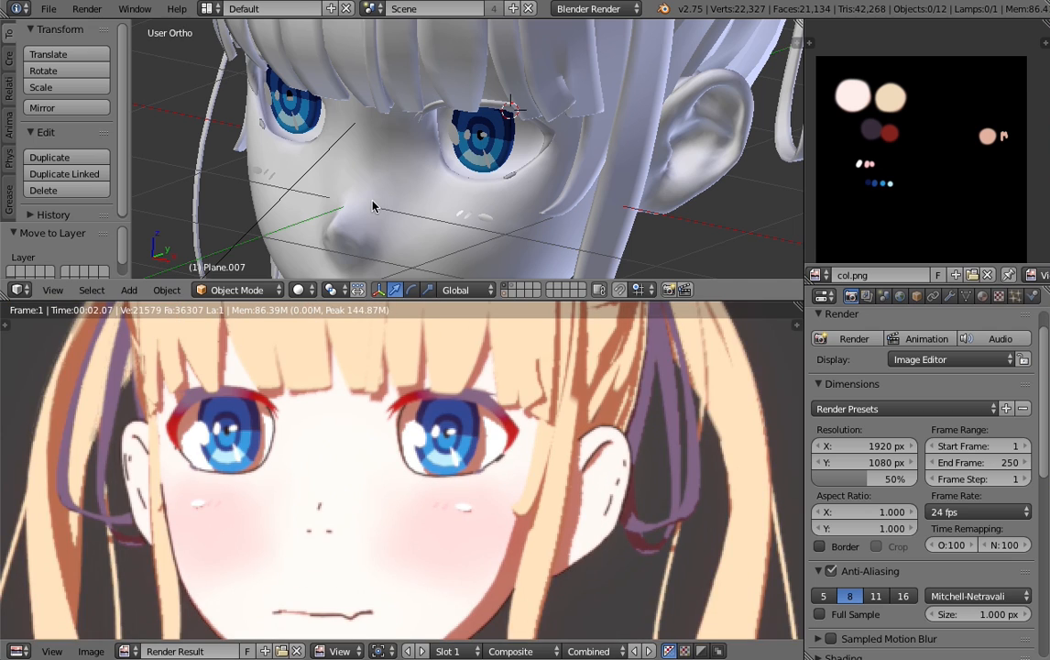
# - Return Plane.007 from layer 11 to layer 1, display layer 1 and render the whole character again
pyautogui.press('m')
pyautogui.hotkey('alt', '1')
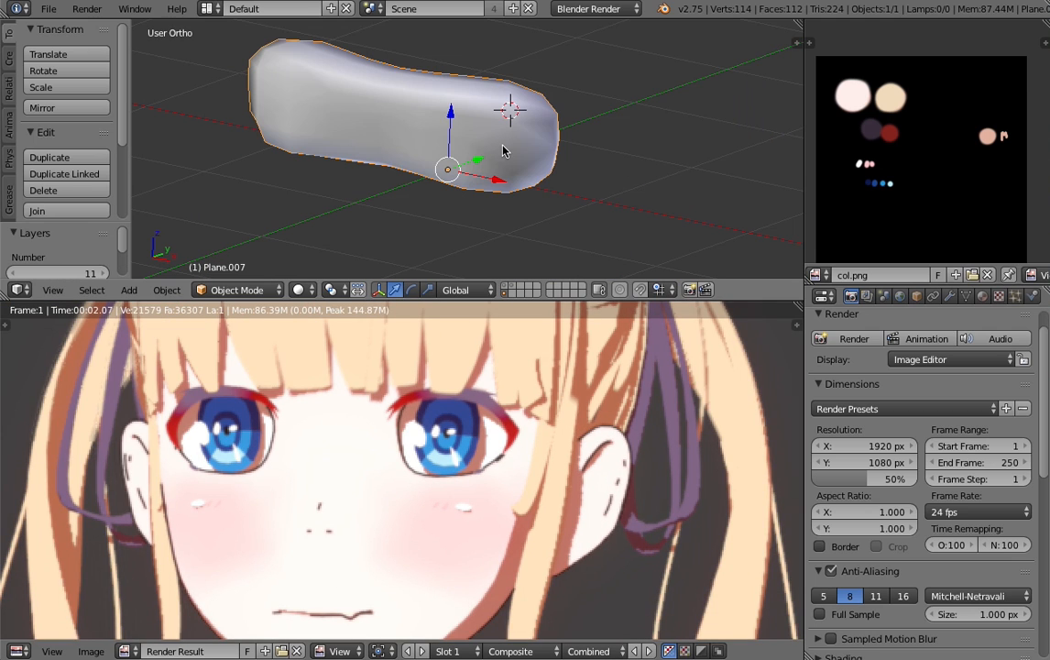
pyautogui.press('m')
pyautogui.press('1')
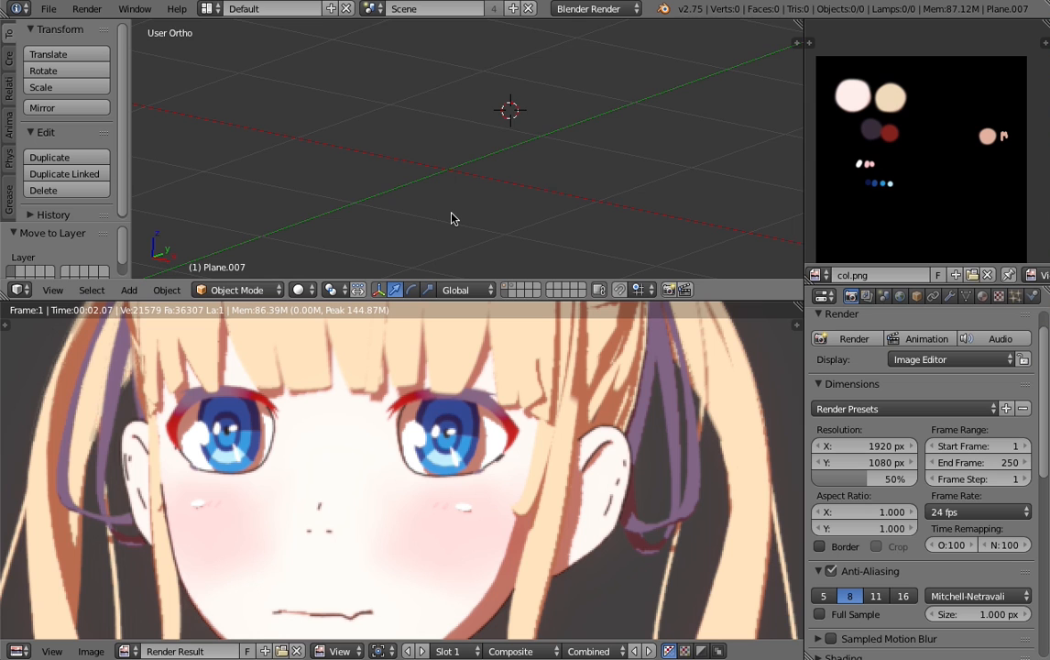
pyautogui.press('1')
pyautogui.press('F12')
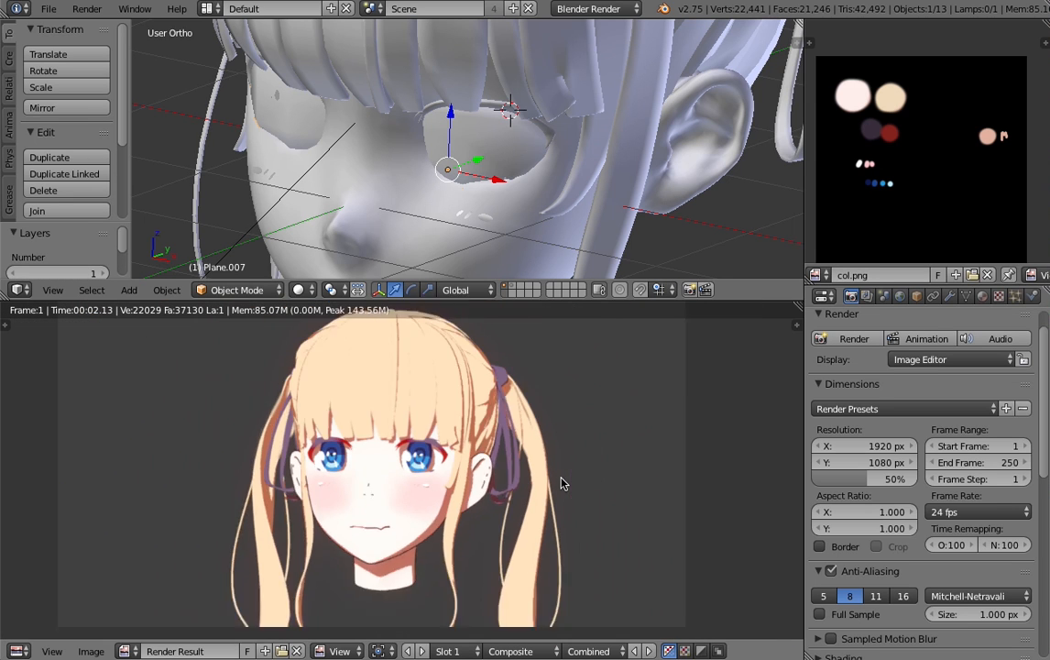
pyautogui.scroll(1, 561, 483)
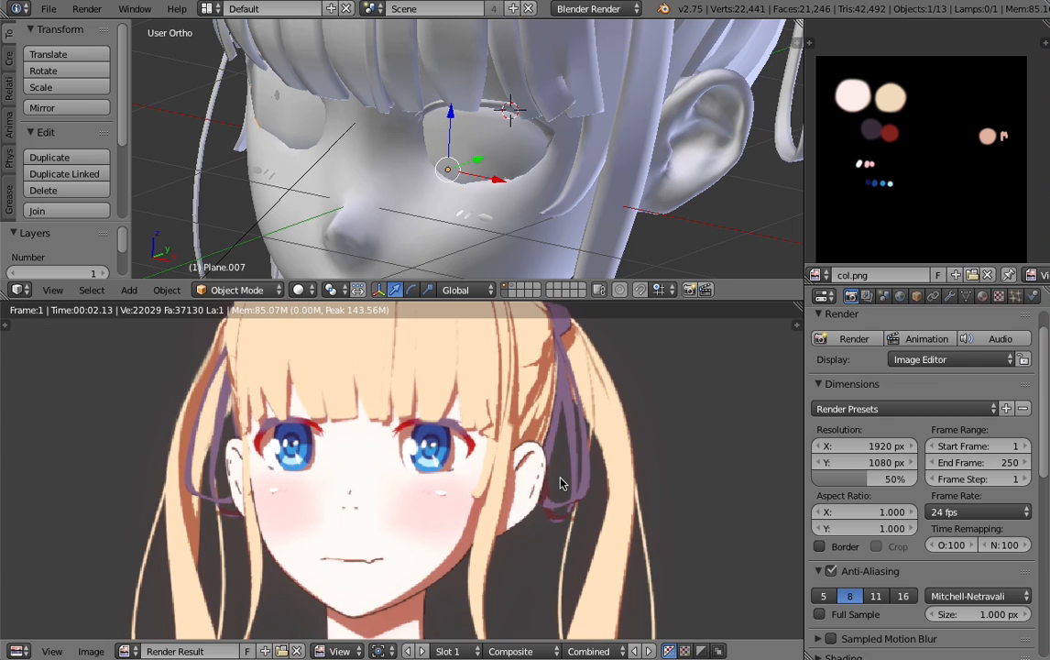
pyautogui.moveTo(560, 478); pyautogui.dragTo(560, 483, button='middle')
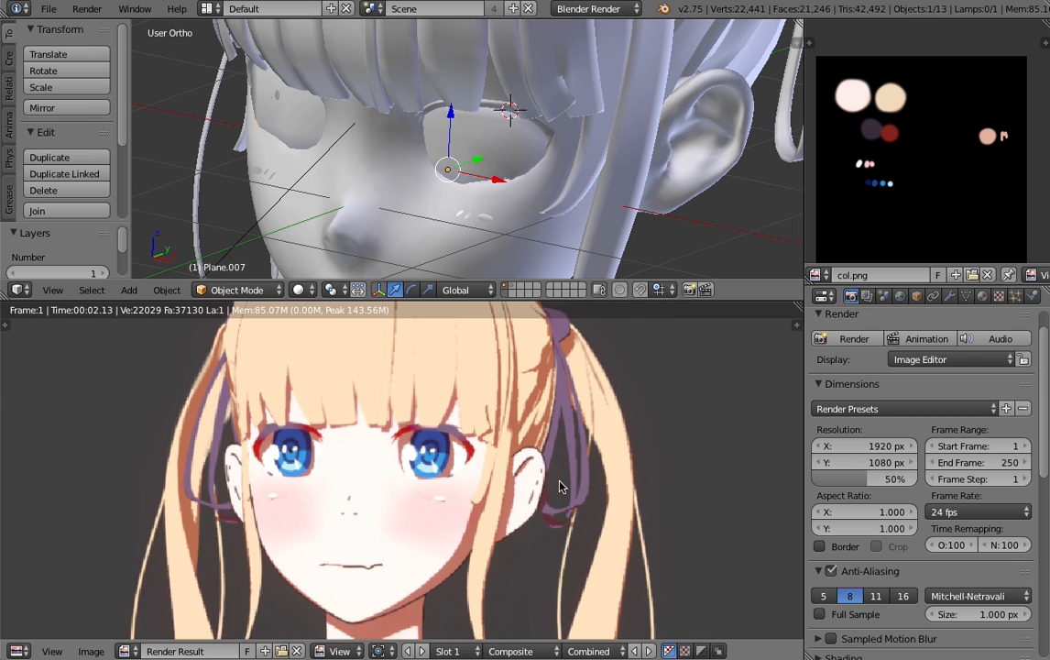
pyautogui.scroll(1, 561, 489)
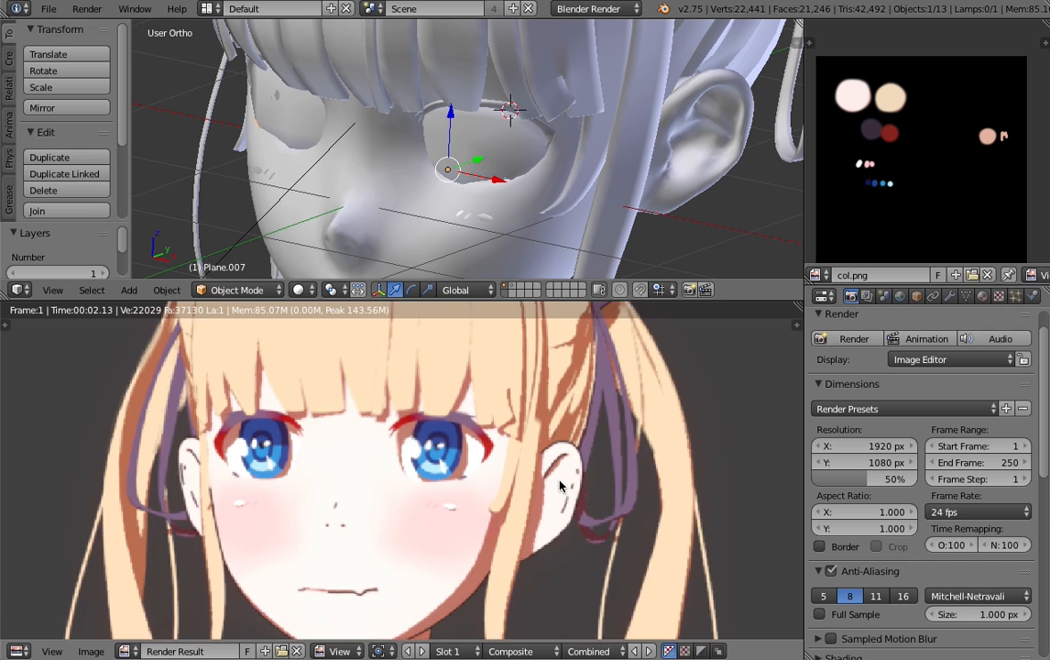
pyautogui.scroll(1, 560, 486)
pyautogui.scroll(-1, 561, 486)
# - Enable Full Sample anti-aliasing with 16 samples and render the scene
pyautogui.scroll(-2, 869, 583)
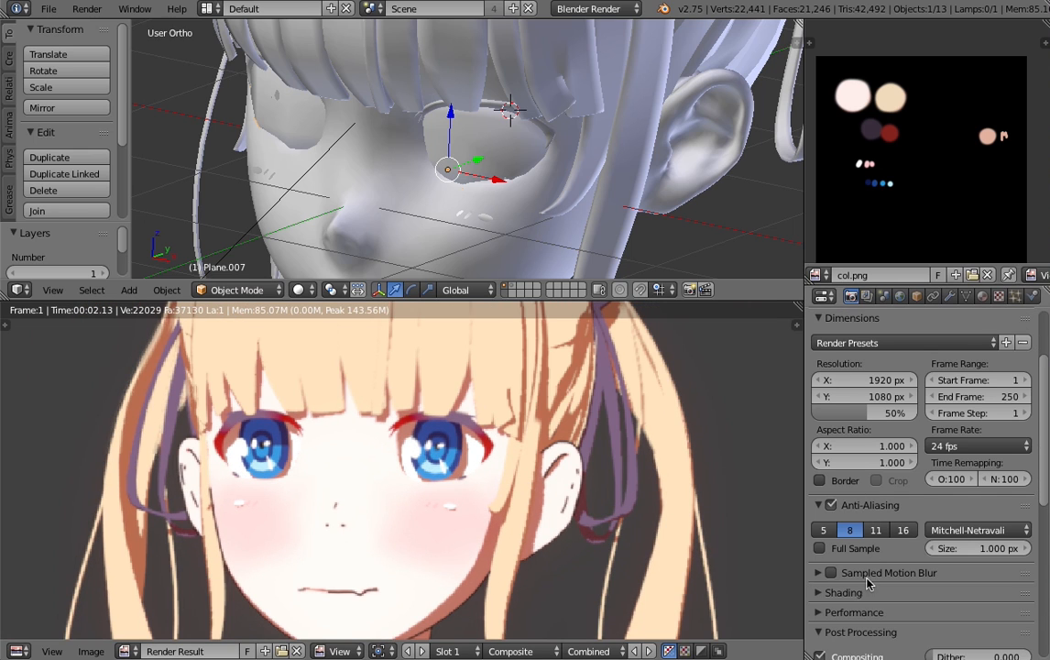
pyautogui.click(843, 550)
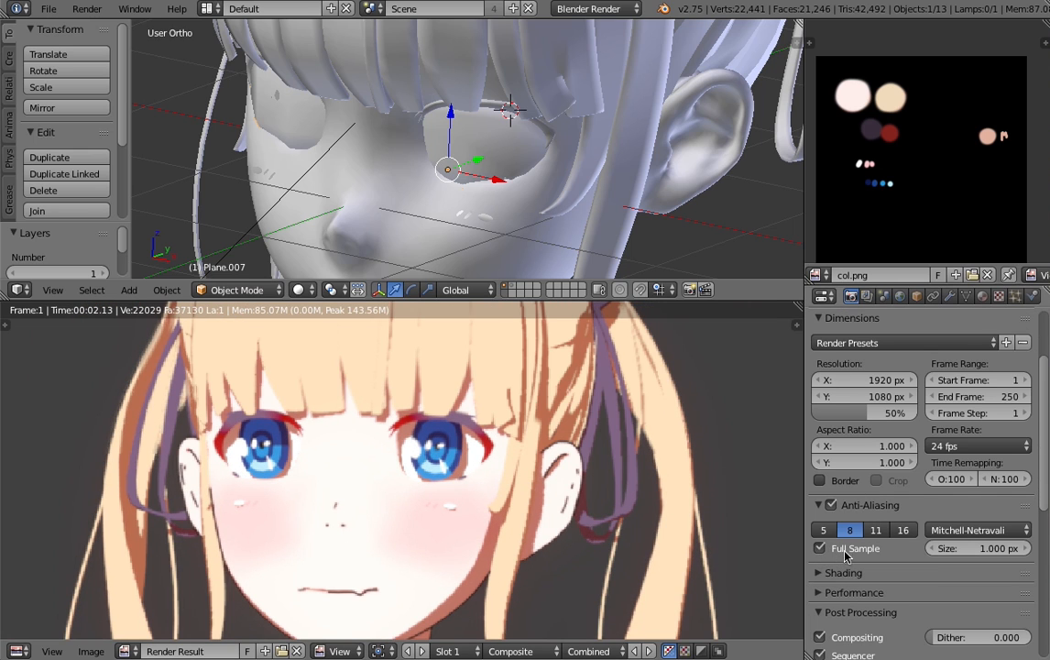
pyautogui.click(902, 534)
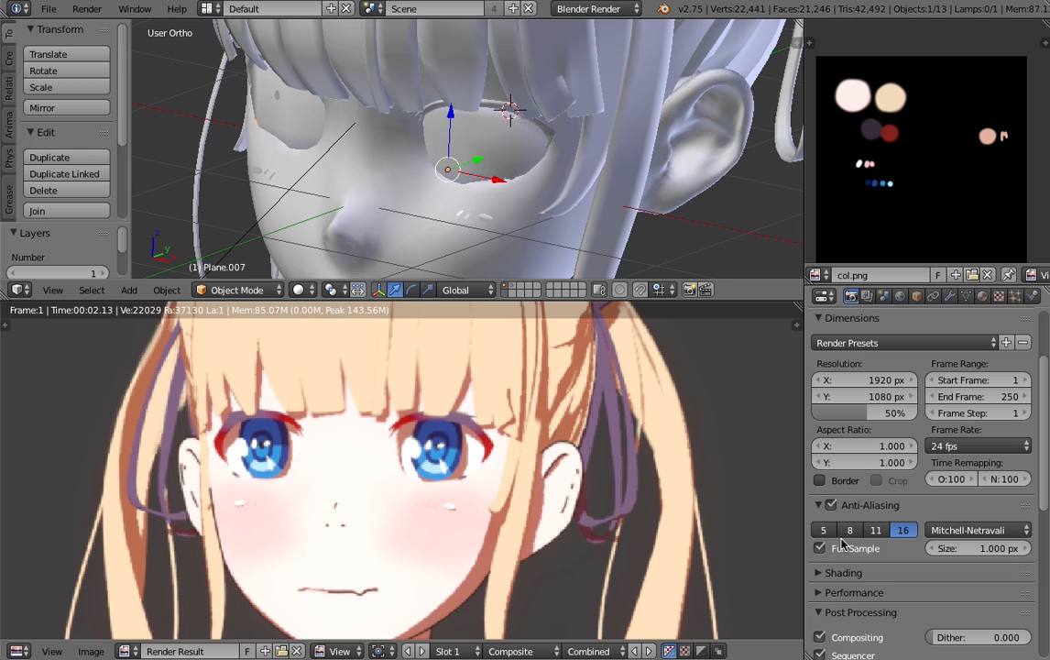
pyautogui.scroll(2, 847, 353)
pyautogui.click(851, 339)
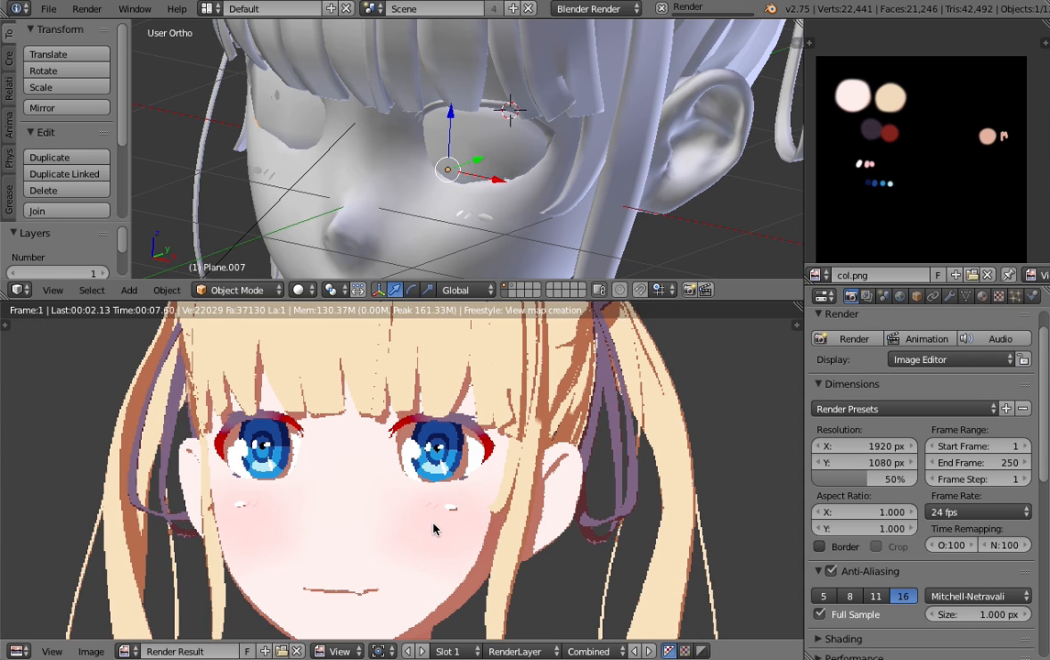
# - Examine the line quality around the chin, mouth, nose and hair as the full-sample render completes
pyautogui.moveTo(441, 504); pyautogui.dragTo(474, 442, button='middle')
pyautogui.scroll(1, 496, 548)
pyautogui.scroll(1, 496, 553)
pyautogui.moveTo(497, 554); pyautogui.dragTo(503, 474, button='middle')
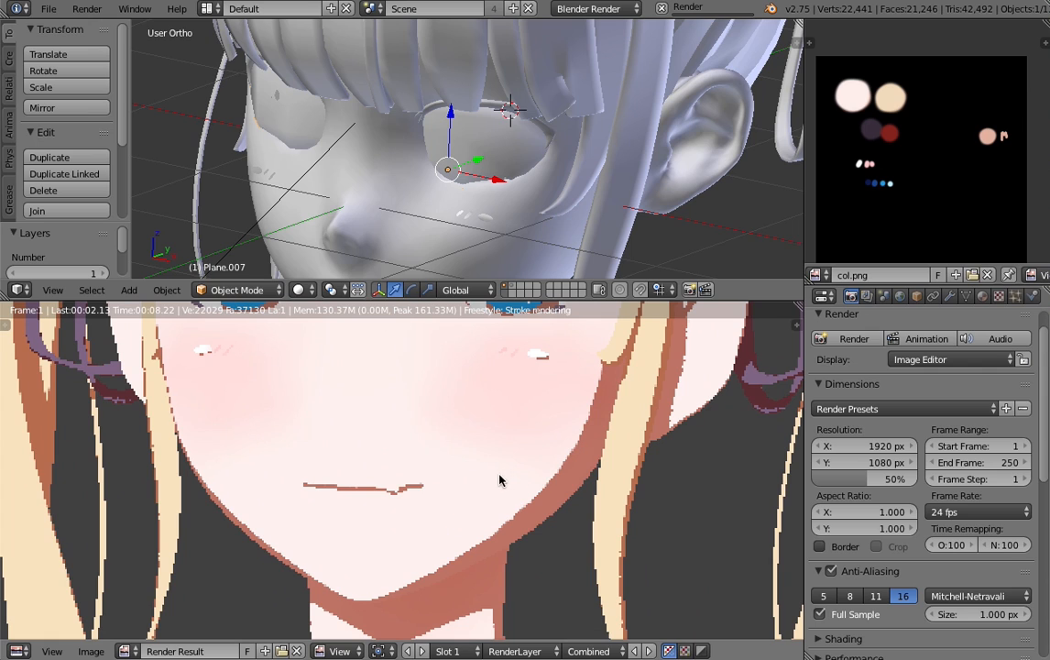
pyautogui.scroll(1, 554, 494)
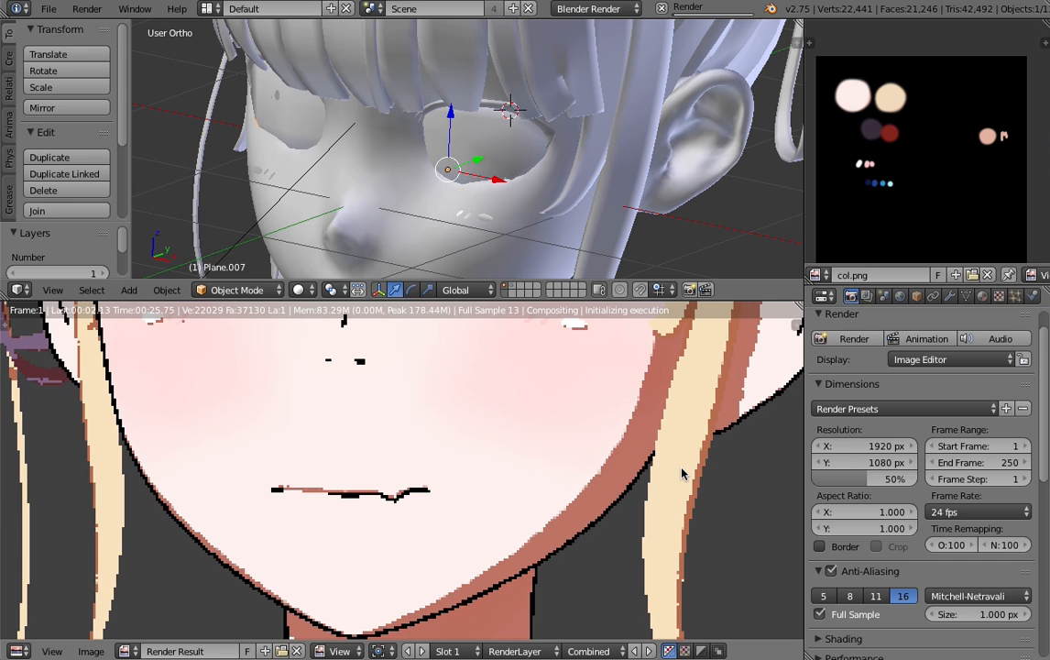
pyautogui.scroll(-5, 682, 473)
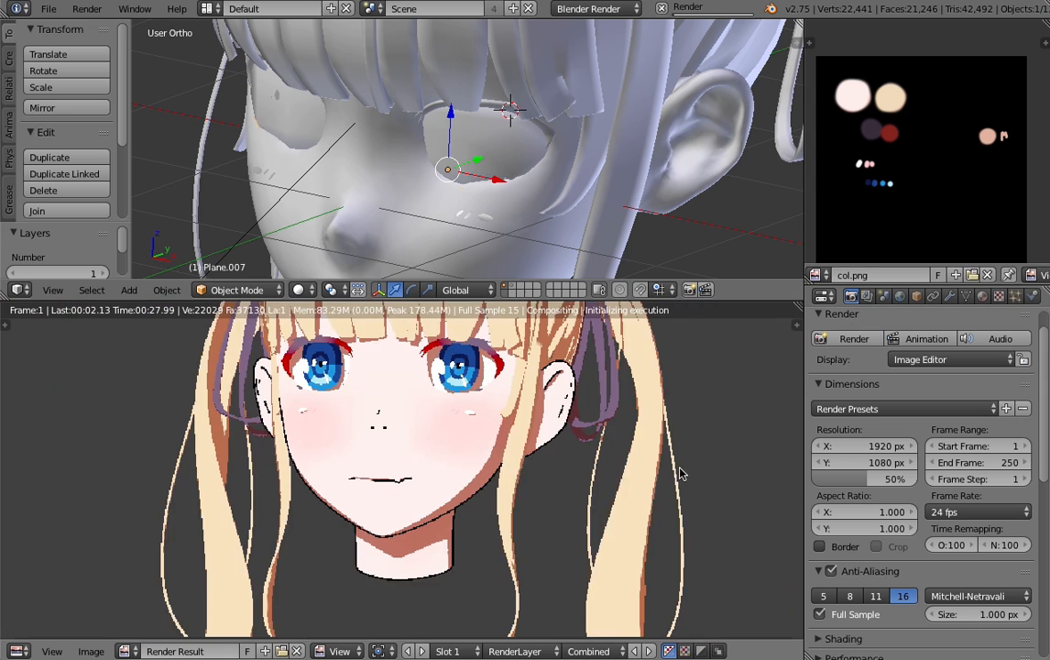
pyautogui.scroll(4, 668, 480)
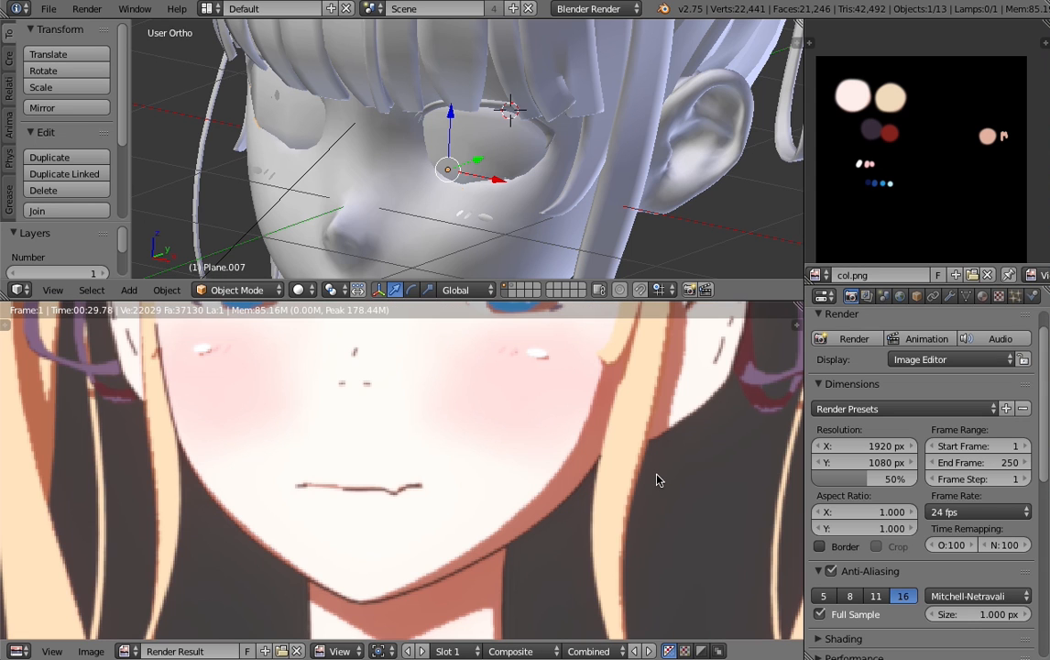
pyautogui.scroll(-4, 656, 480)
pyautogui.scroll(2, 656, 480)
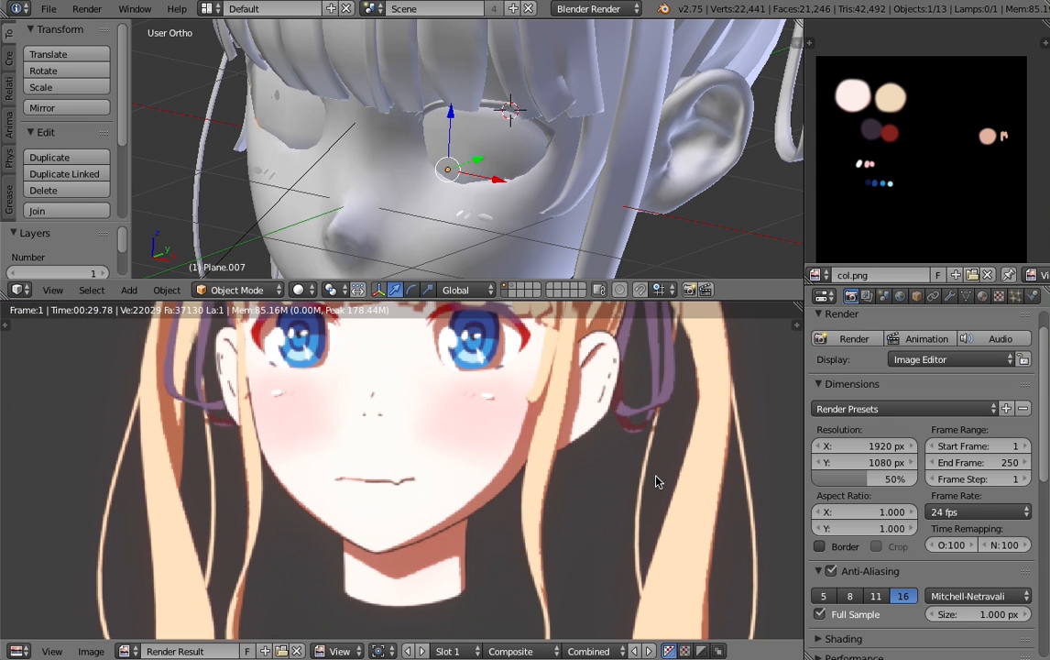
# - Switch the render result to Slot 2, disable Full Sample and render the scene for comparison
pyautogui.press('j')
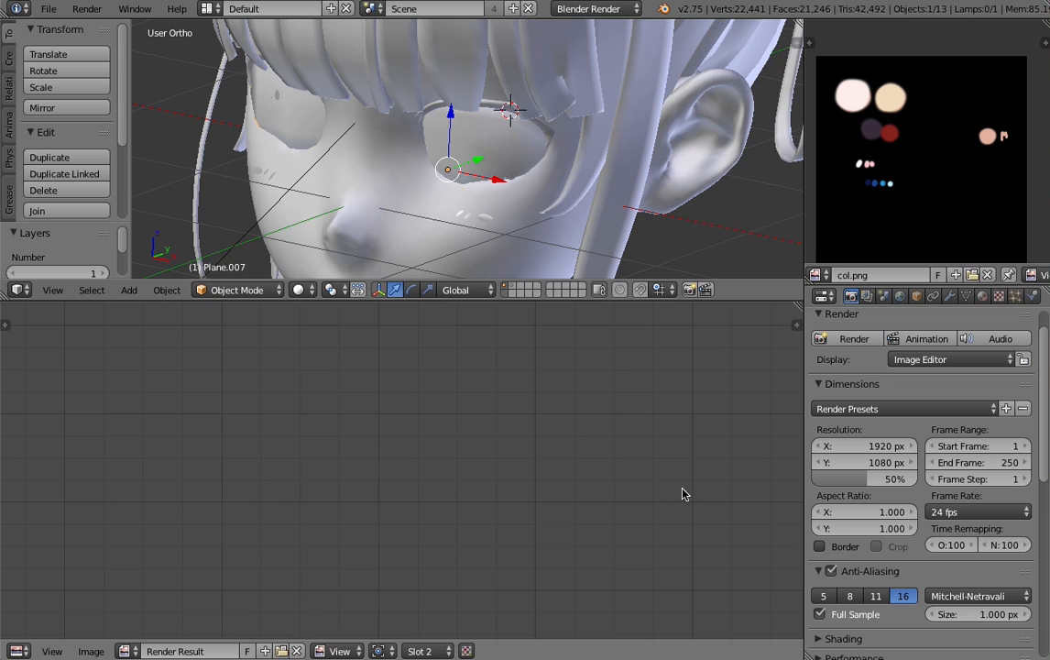
pyautogui.click(820, 614)
pyautogui.click(854, 339)
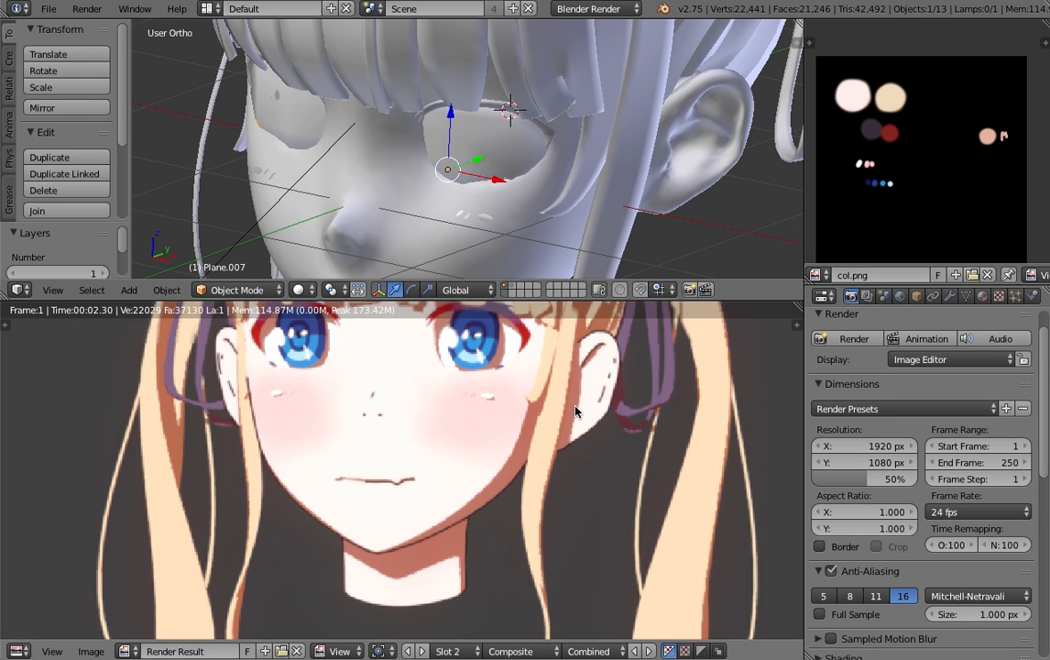
# - Compare the mouth and chin lines up close between the Slot 1 full-sample render and the Slot 2 render
pyautogui.scroll(6, 522, 475)
pyautogui.moveTo(518, 466); pyautogui.dragTo(496, 305, button='middle')
pyautogui.press('j')
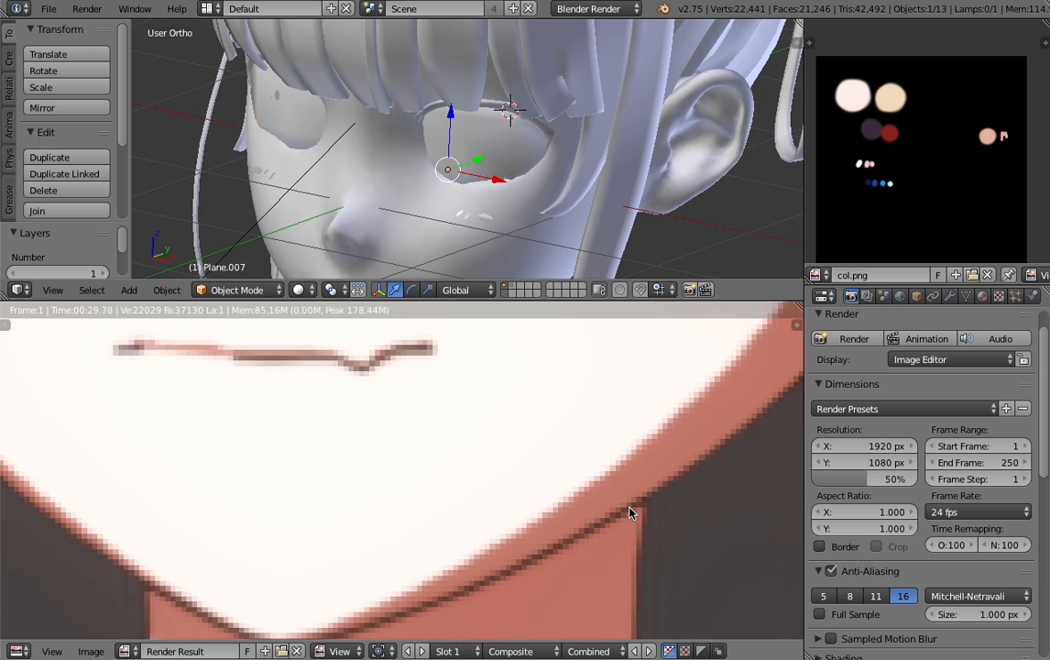
pyautogui.press('j')
pyautogui.scroll(-4, 629, 511)
pyautogui.scroll(-1, 629, 510)
pyautogui.press('j')
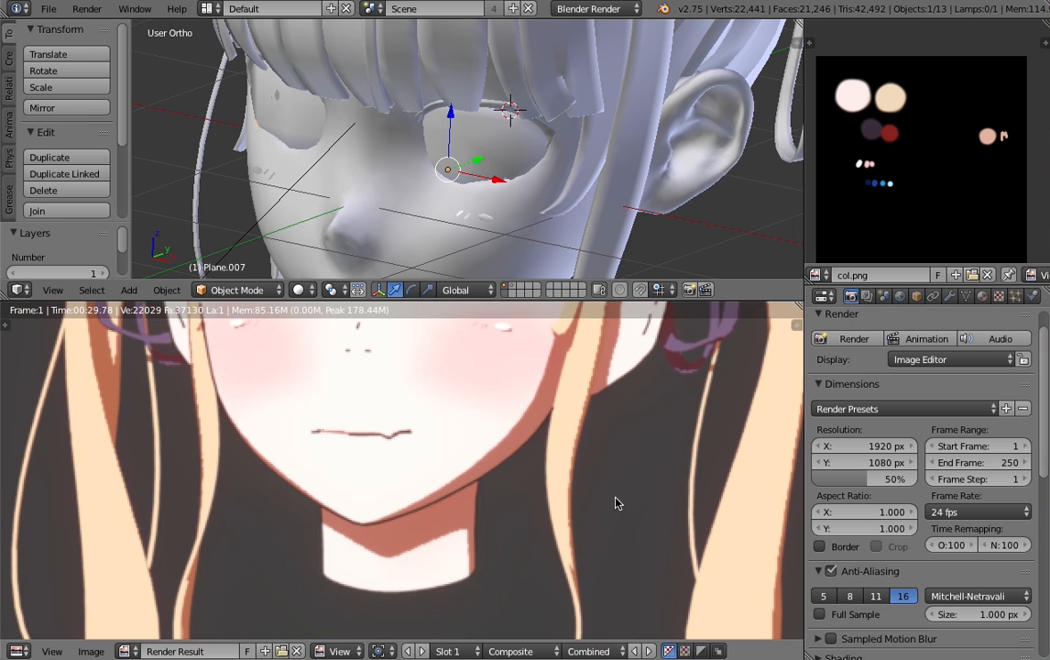
# - Compare the eyes, hair and overall face outlines between the Slot 1 and Slot 2 renders, ending on Slot 1
pyautogui.scroll(-2, 522, 468)
pyautogui.press('j')
pyautogui.scroll(-1, 495, 487)
pyautogui.scroll(-1, 464, 474)
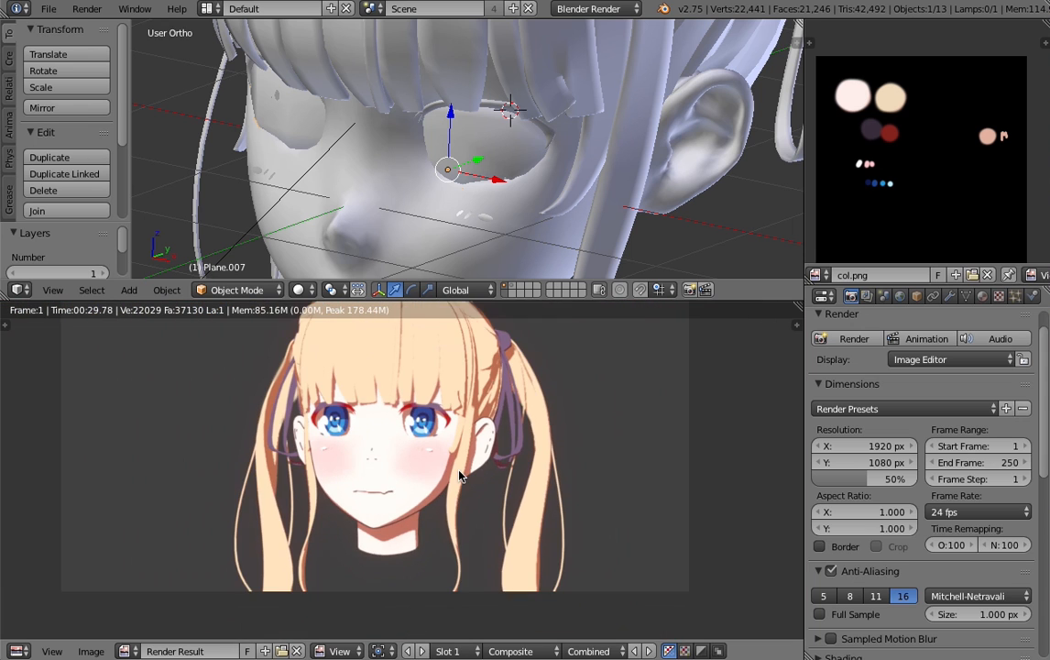
pyautogui.scroll(1, 464, 473)
pyautogui.scroll(2, 463, 472)
pyautogui.press('j')
pyautogui.scroll(-3, 463, 477)
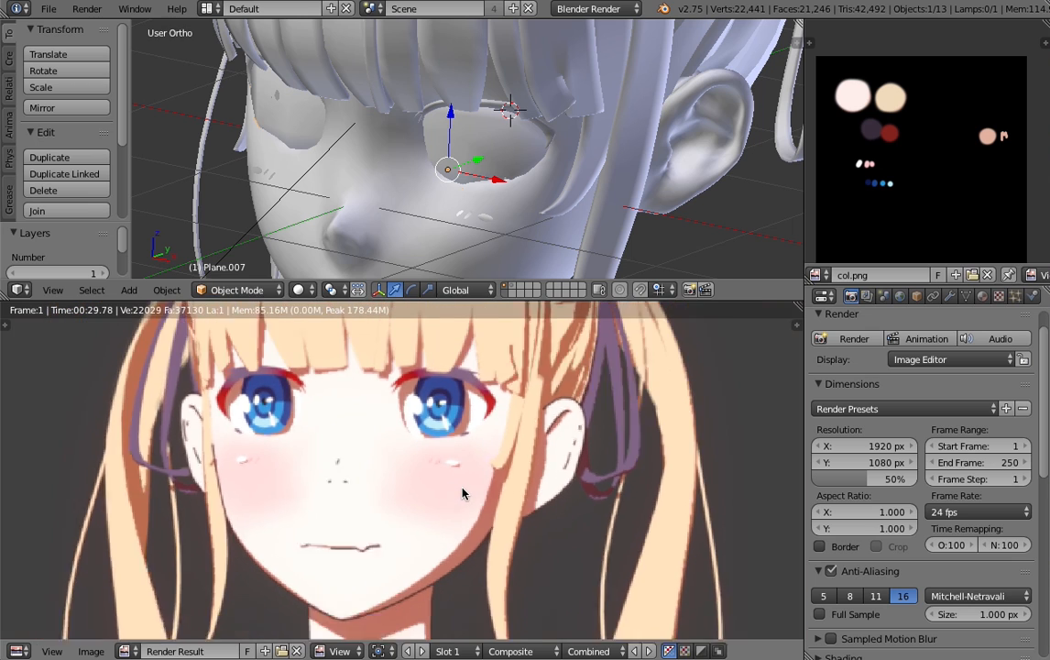
pyautogui.press('j')
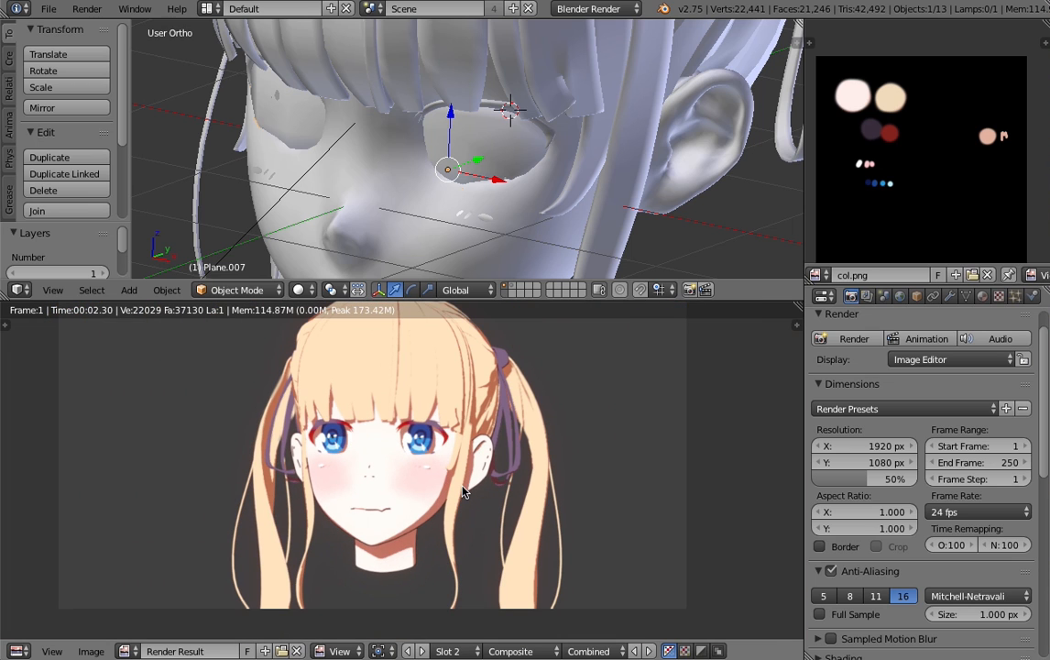
pyautogui.press('j')
pyautogui.scroll(1, 458, 481)
pyautogui.press('j')
pyautogui.press('j')
pyautogui.scroll(-2, 459, 476)
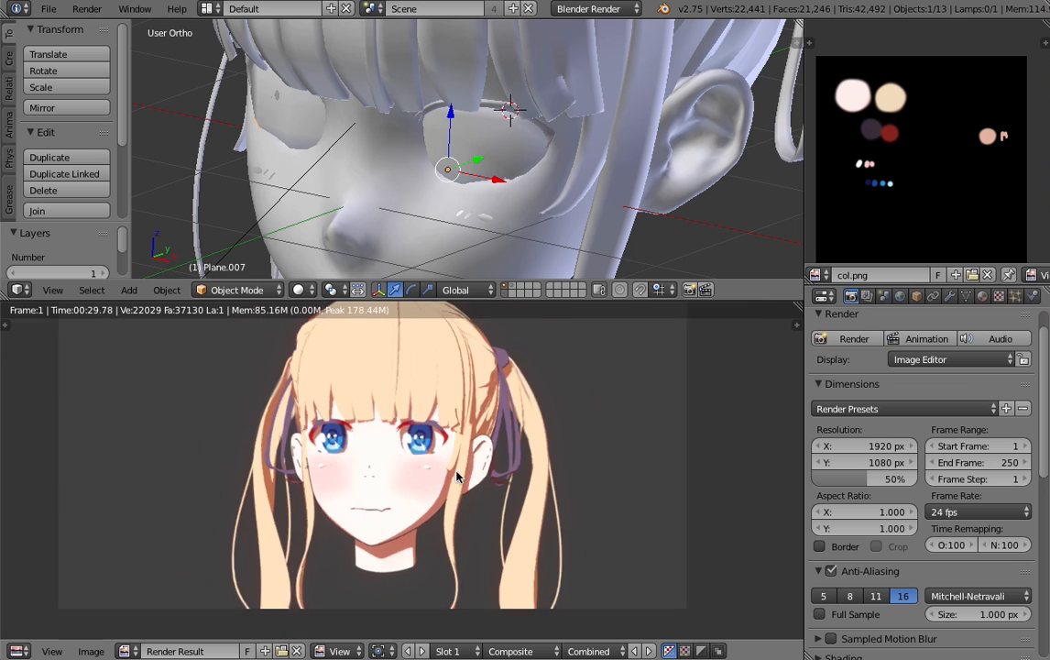
# - Examine the Slot 1 full-sample render of the whole character, checking the eyes, bangs and face both close up and from afar
pyautogui.scroll(2, 456, 477)
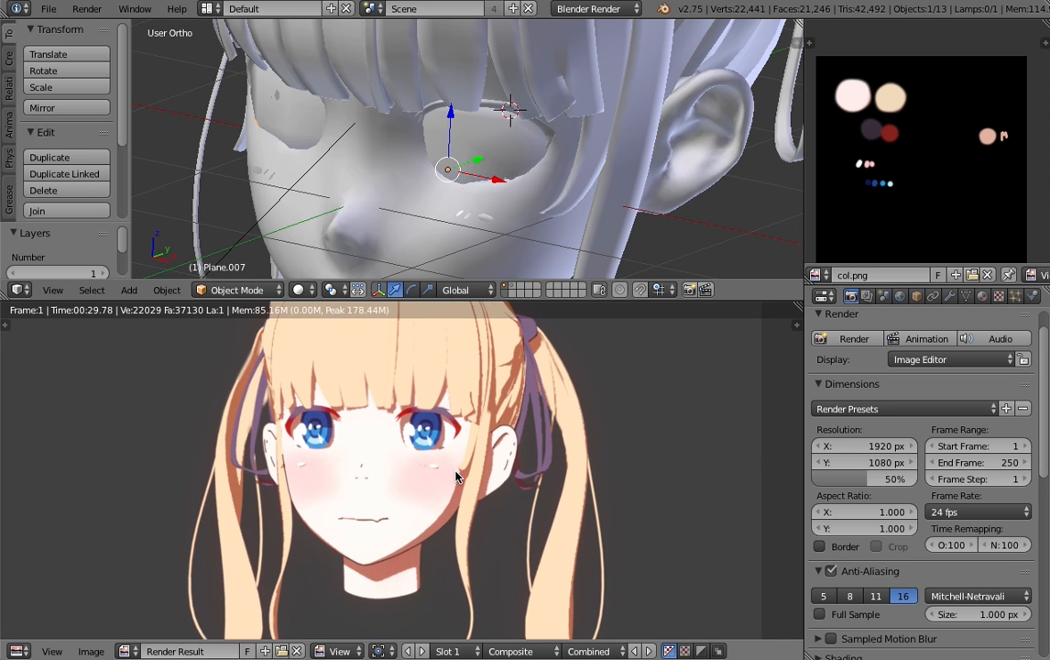
pyautogui.moveTo(457, 476); pyautogui.dragTo(452, 509, button='middle')
pyautogui.scroll(-2, 453, 495)
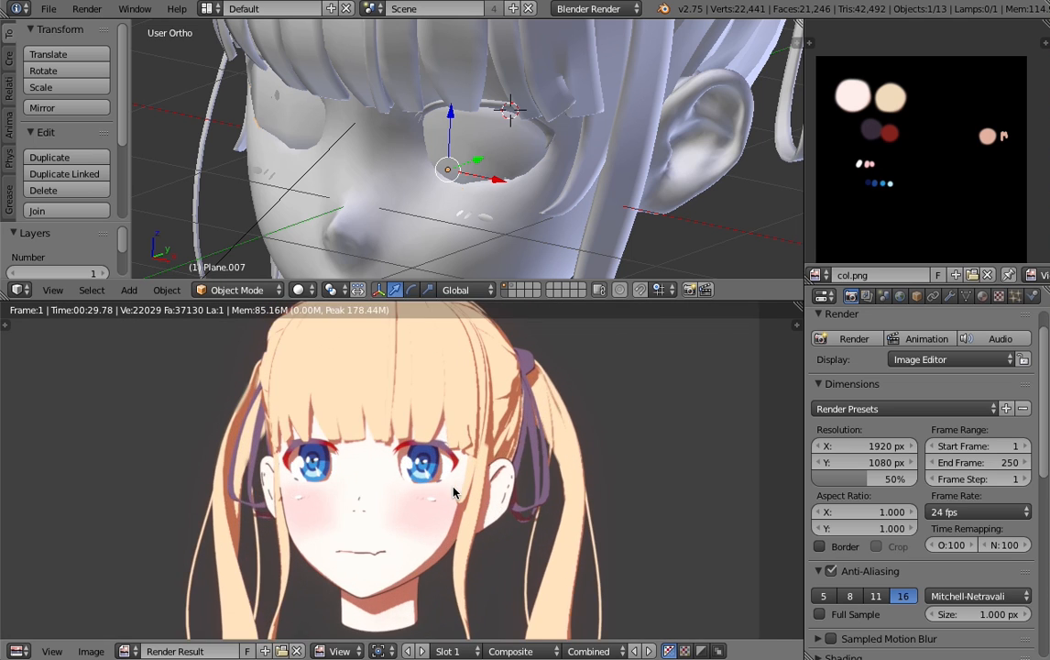
pyautogui.scroll(2, 452, 491)
pyautogui.scroll(-3, 405, 432)
pyautogui.scroll(3, 371, 426)
pyautogui.scroll(2, 405, 438)
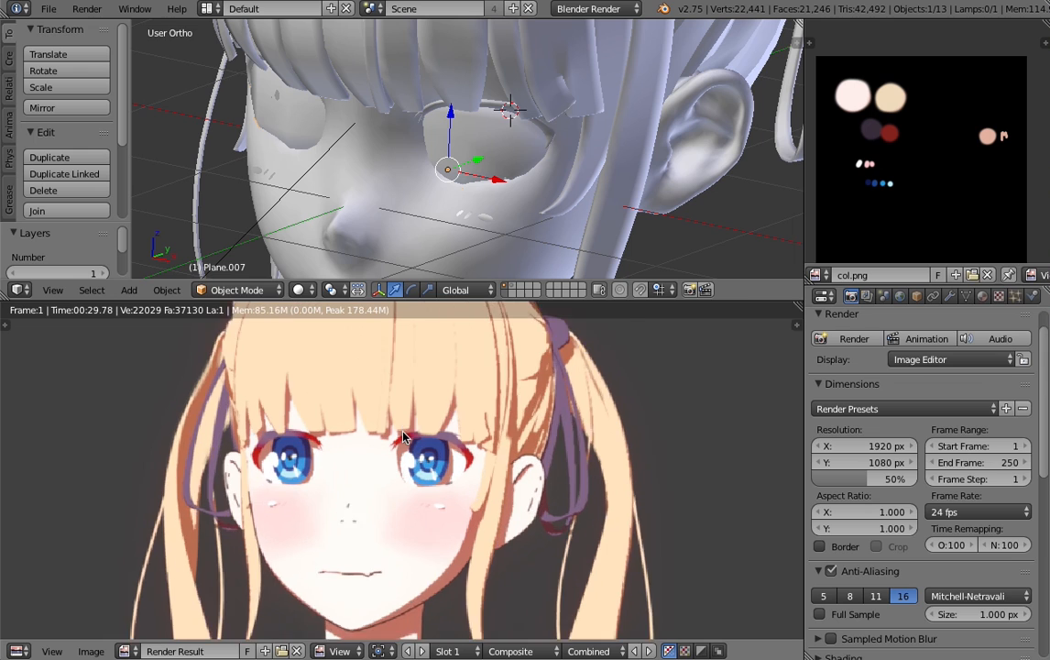
pyautogui.scroll(-1, 403, 435)
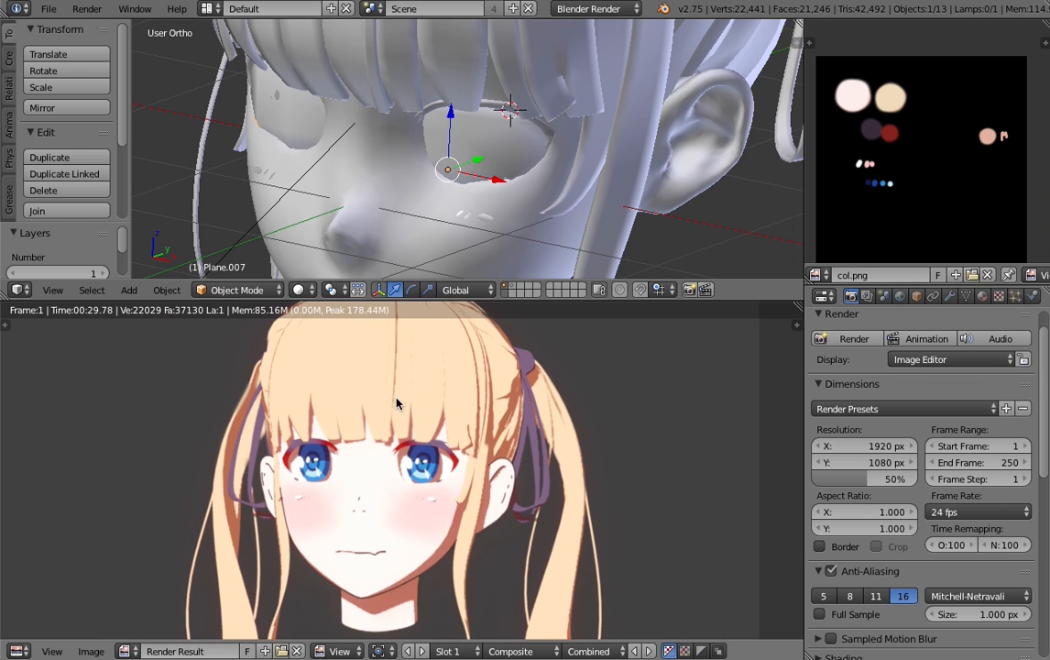
pyautogui.scroll(-2, 385, 426)
pyautogui.scroll(1, 384, 424)
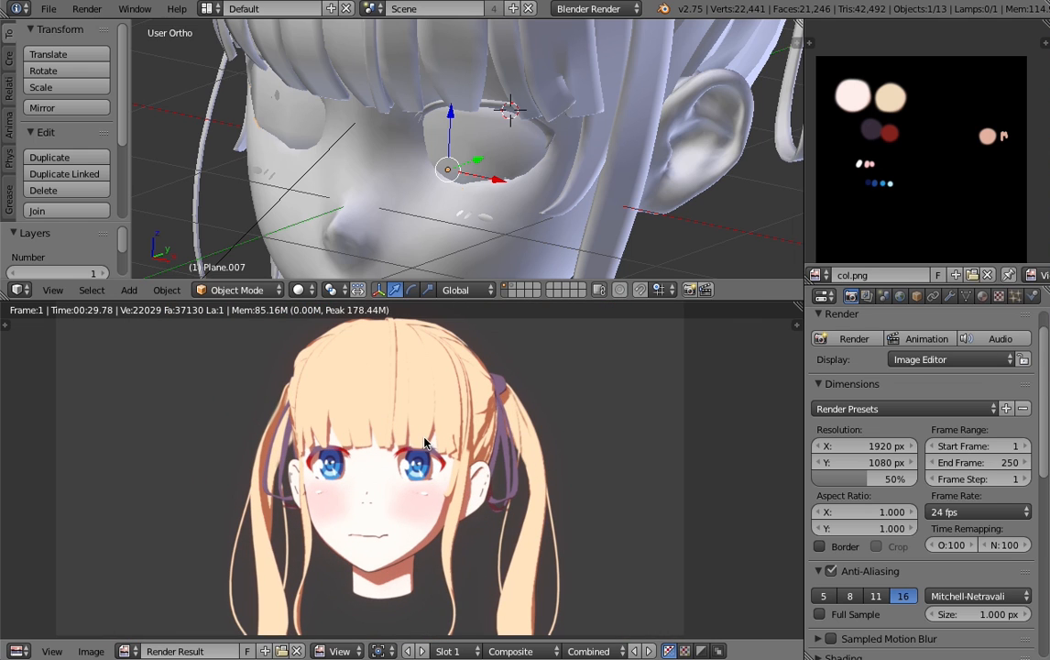
pyautogui.scroll(-1, 419, 446)
pyautogui.scroll(4, 416, 418)
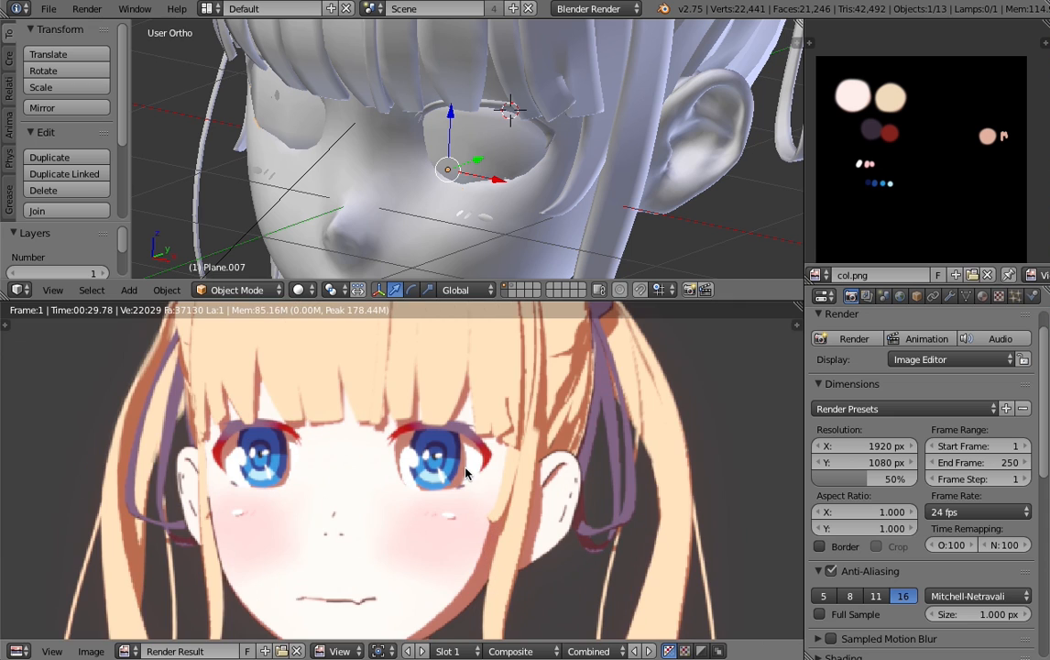
pyautogui.scroll(-3, 412, 381)
pyautogui.scroll(-3, 454, 433)
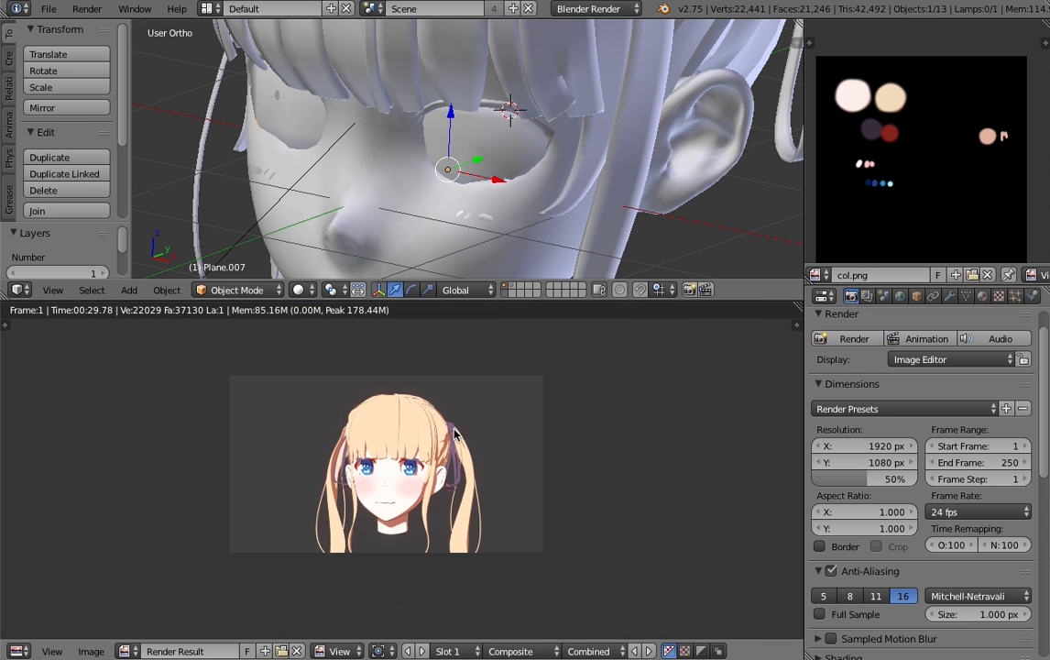
pyautogui.scroll(3, 460, 449)
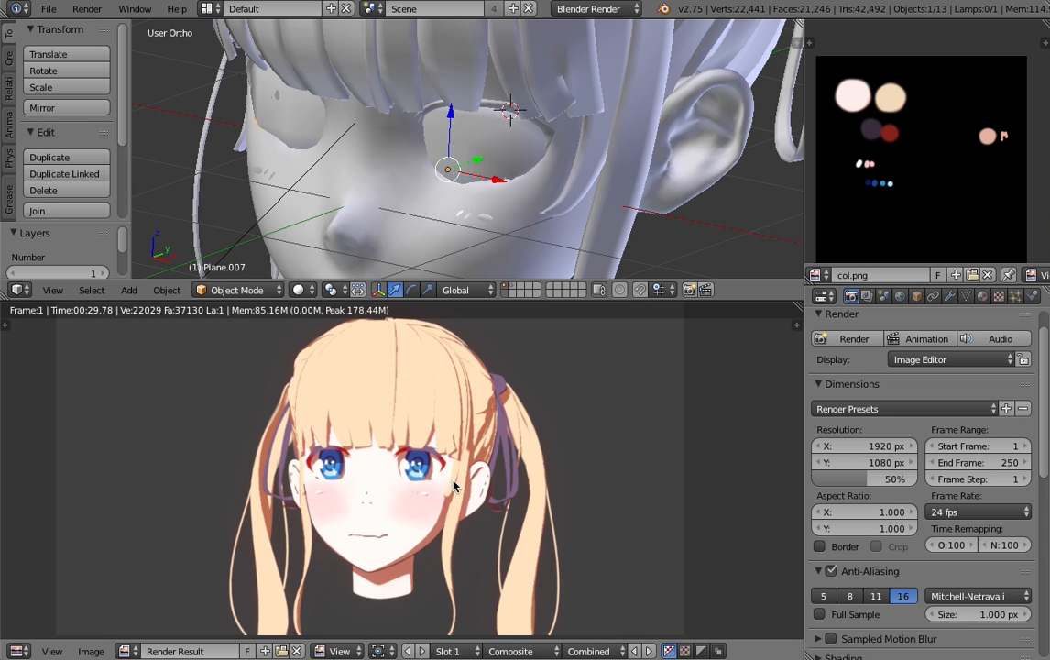